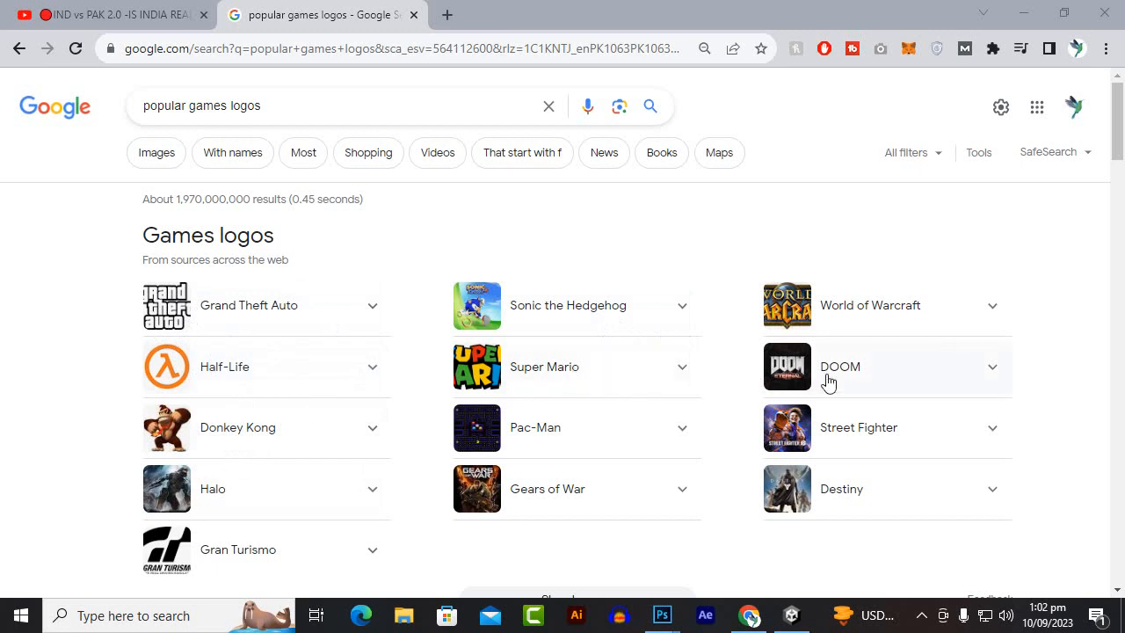
Step: Look through the well-known game logos and related images in the "popular games logos" search results
scroll(178, 459, "down", 2)
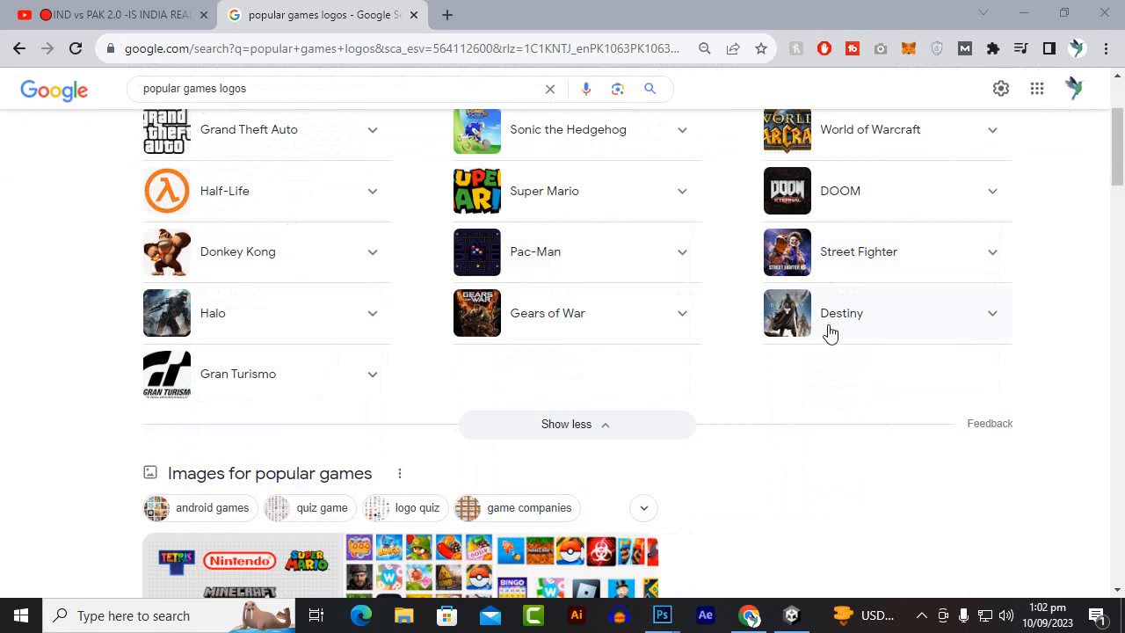
scroll(828, 331, "up", 2)
scroll(522, 342, "down", 3)
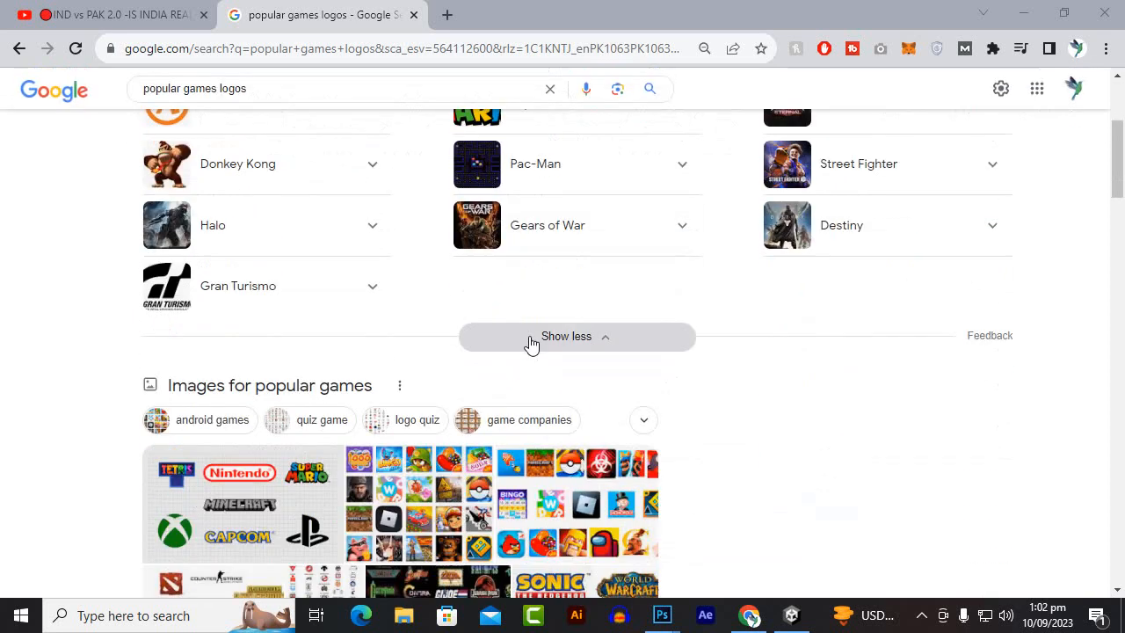
scroll(531, 344, "up", 2)
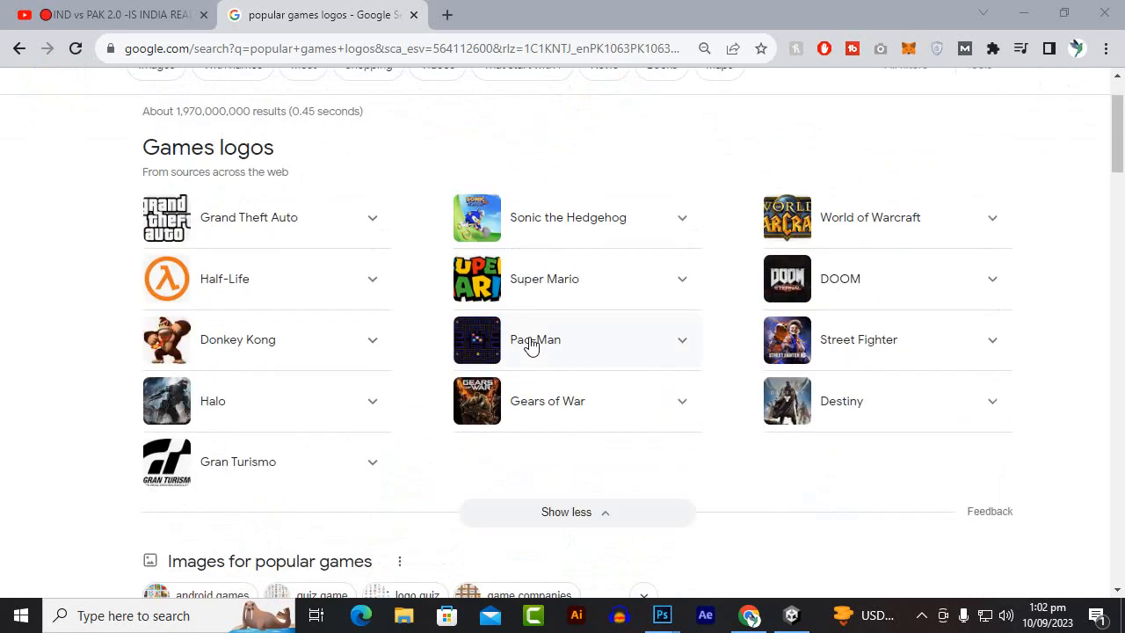
scroll(537, 344, "down", 2)
scroll(542, 344, "up", 3)
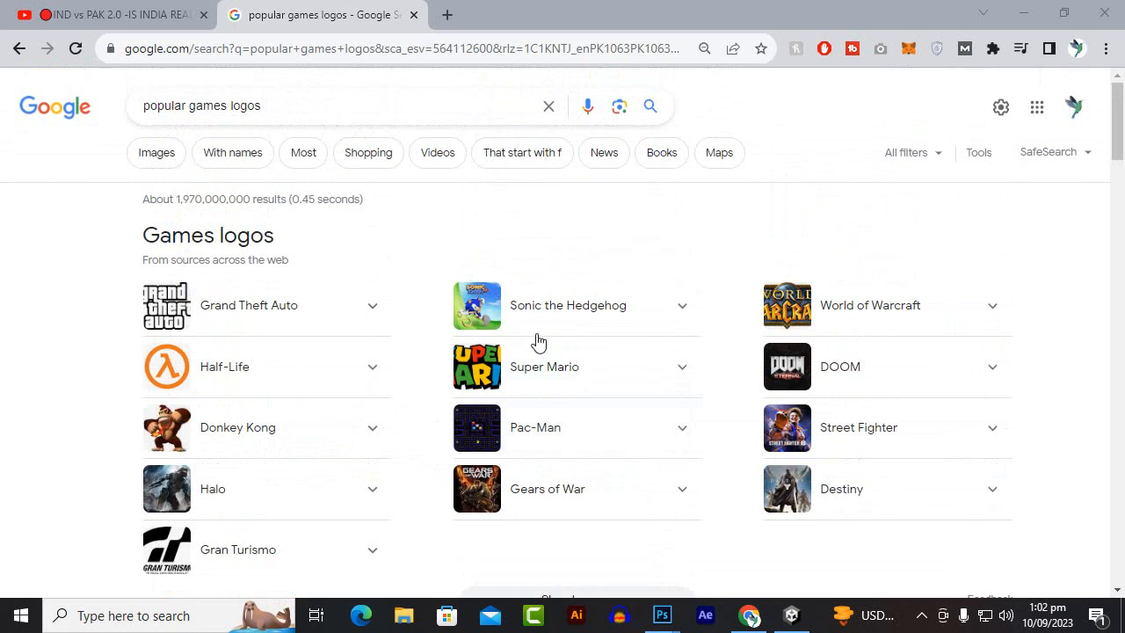
Step: Open the Freepik website (freepik.com) in a new browser tab
left_click(446, 15)
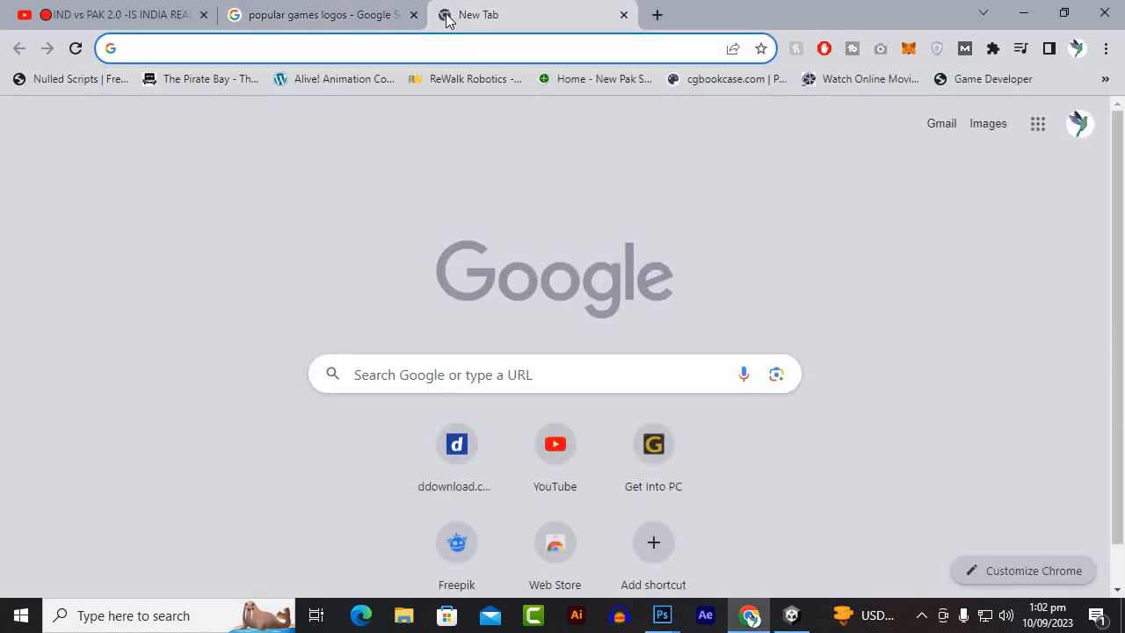
type("f")
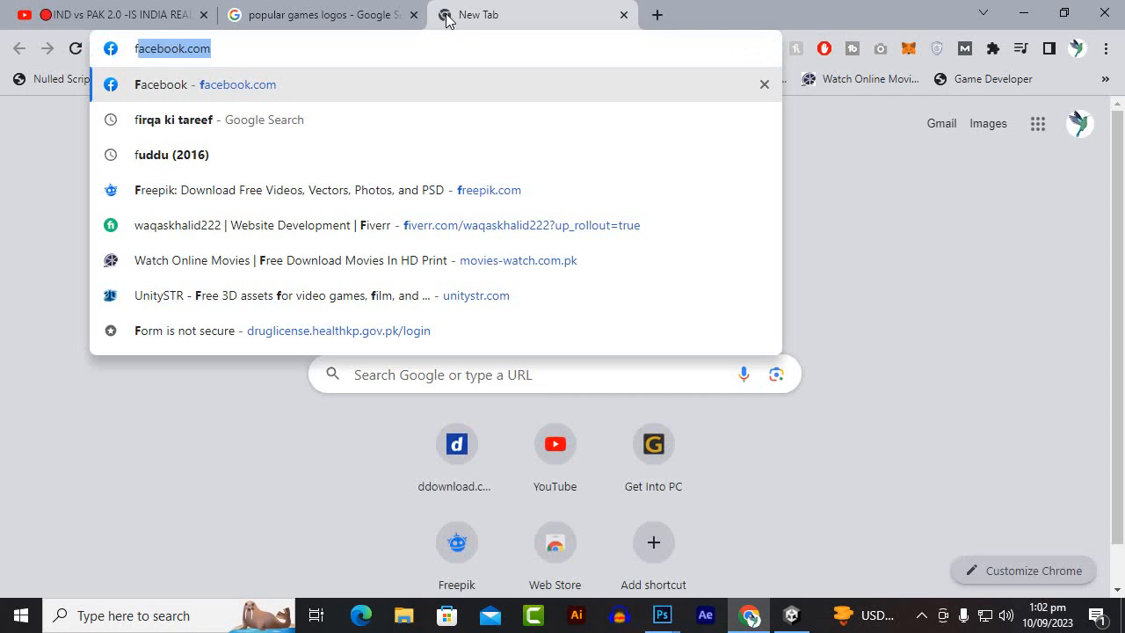
key("BackSpace")
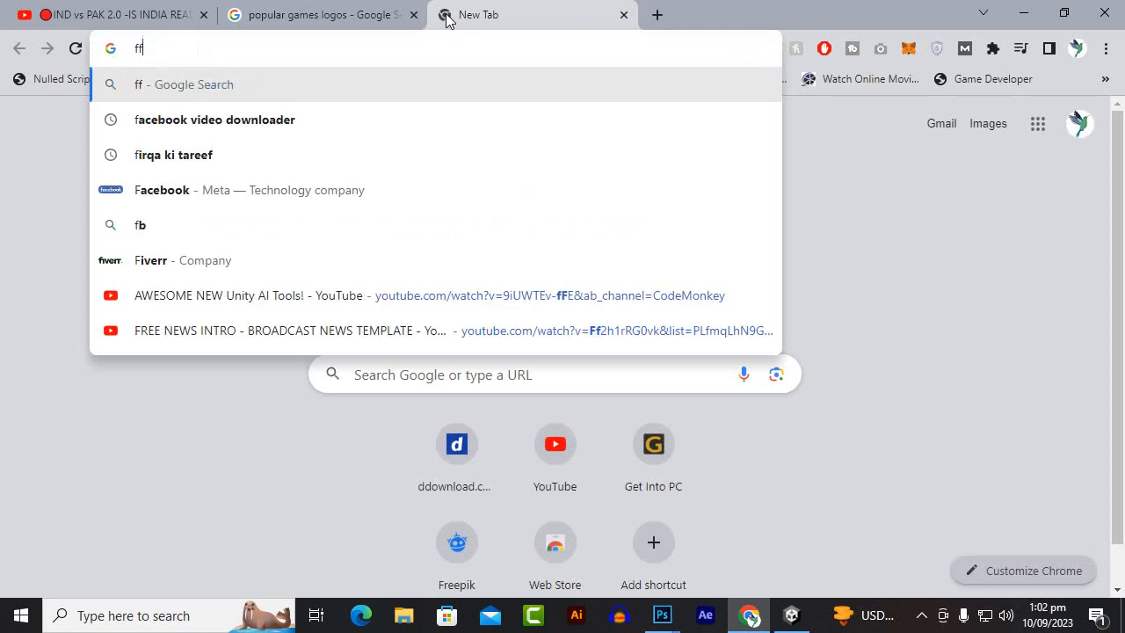
type("r")
key("Return")
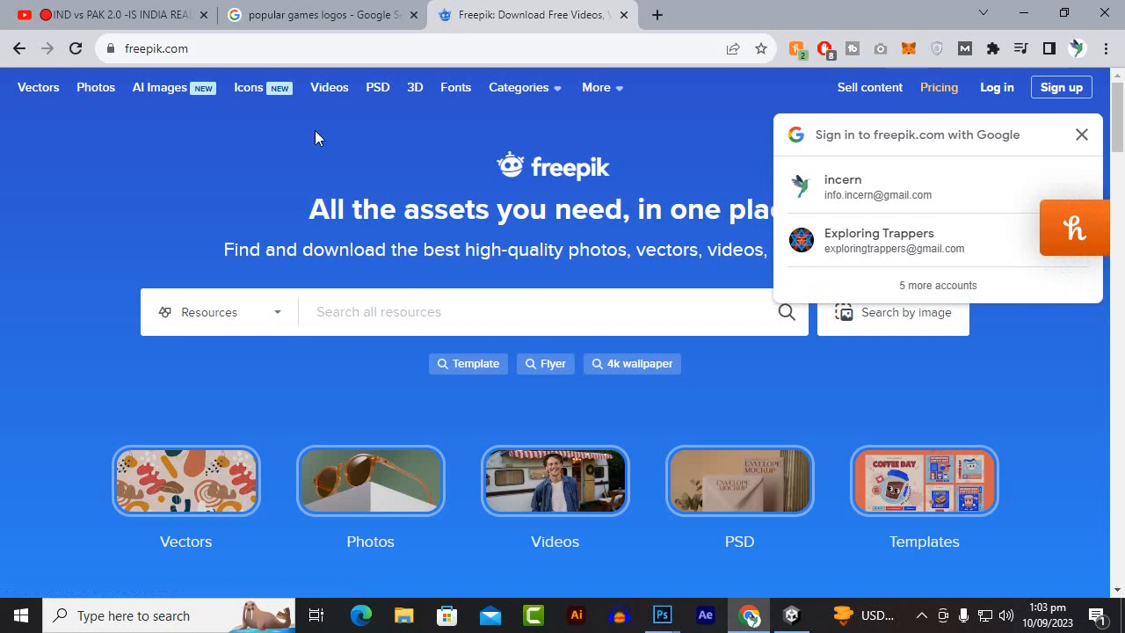
Step: Search all Freepik resources for "game logo"
left_click(361, 322)
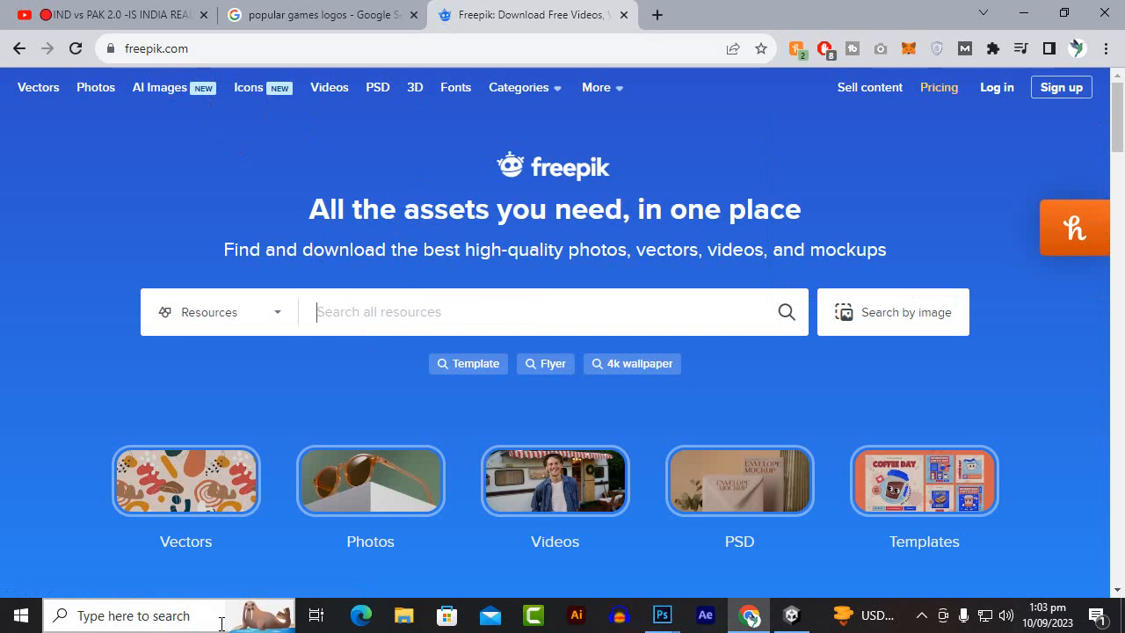
type("game")
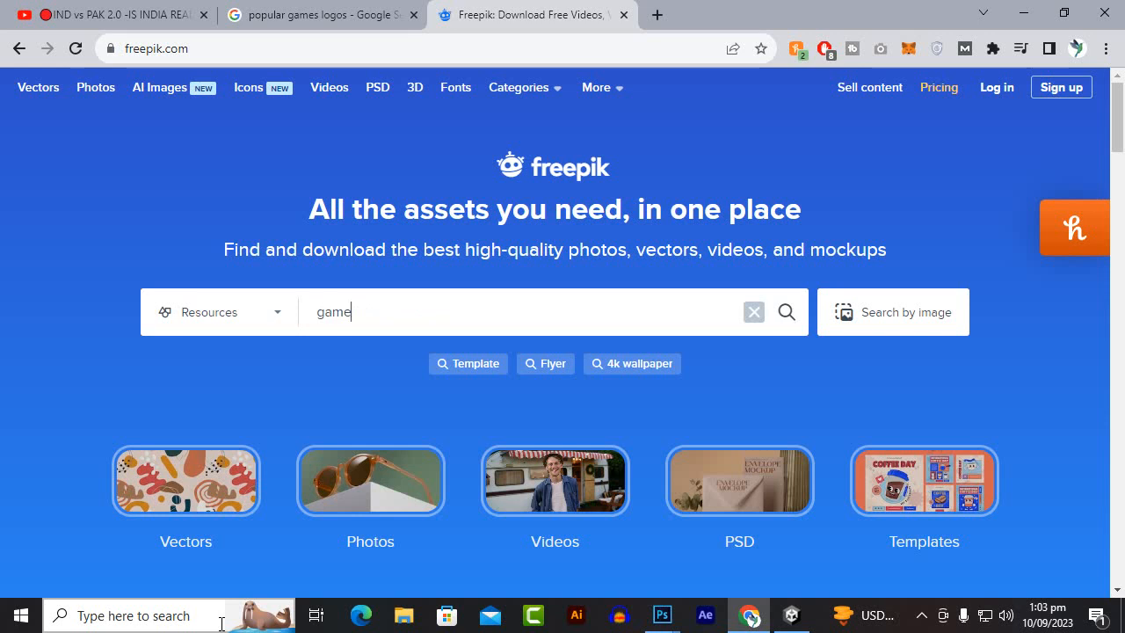
type(" logo")
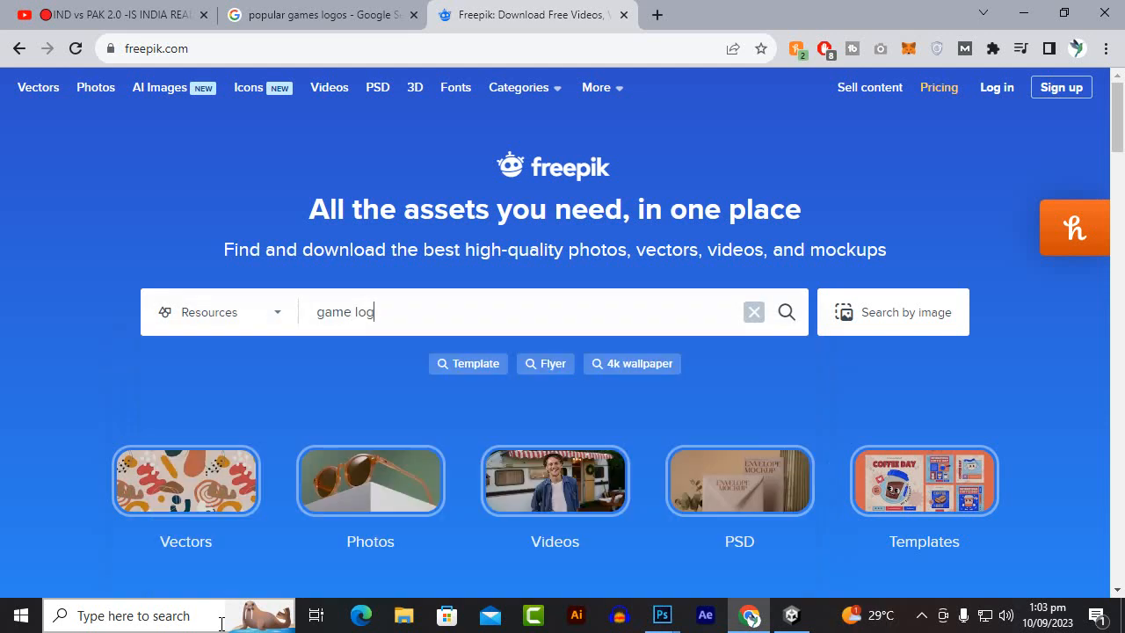
key("Return")
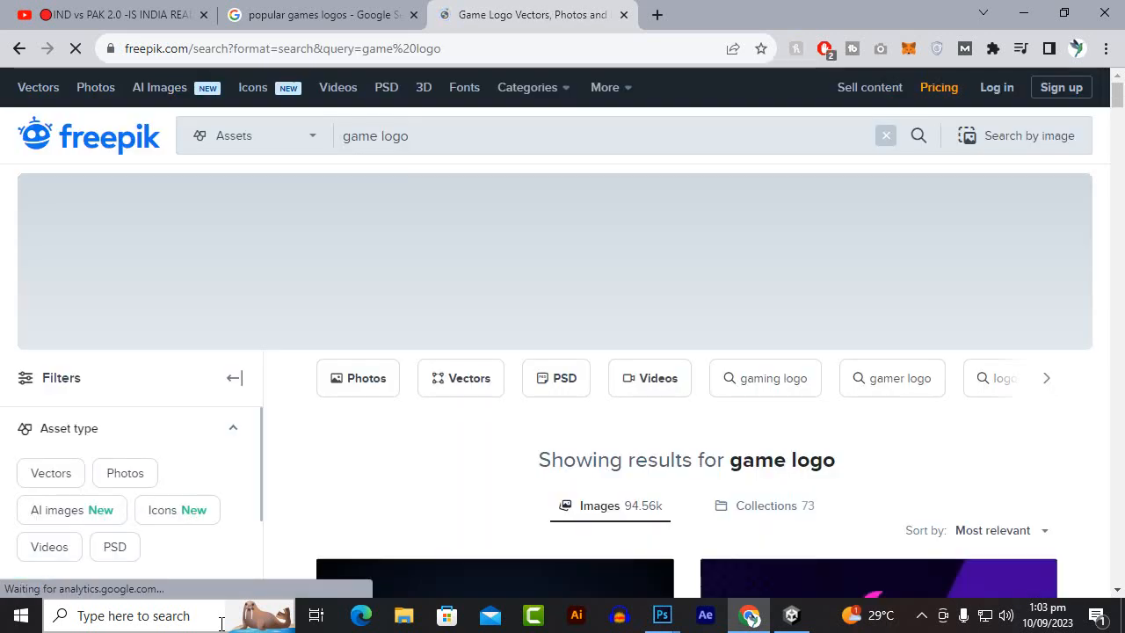
Step: Browse the "game logo" results on Freepik and examine the styles of the gaming and esports logos
scroll(484, 407, "down", 4)
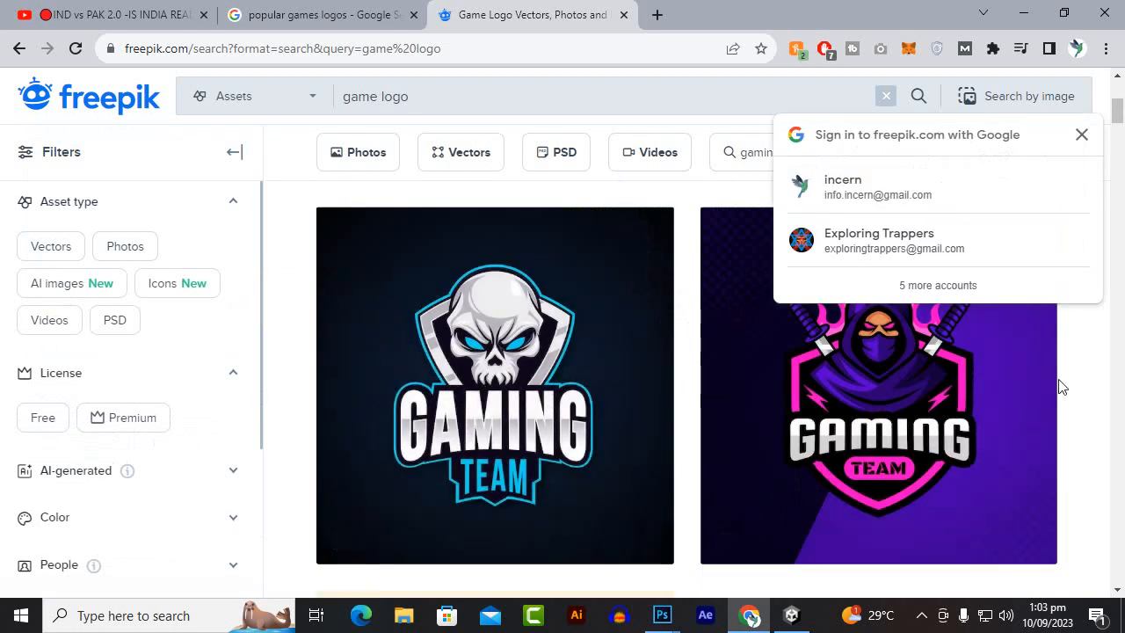
scroll(1050, 399, "down", 4)
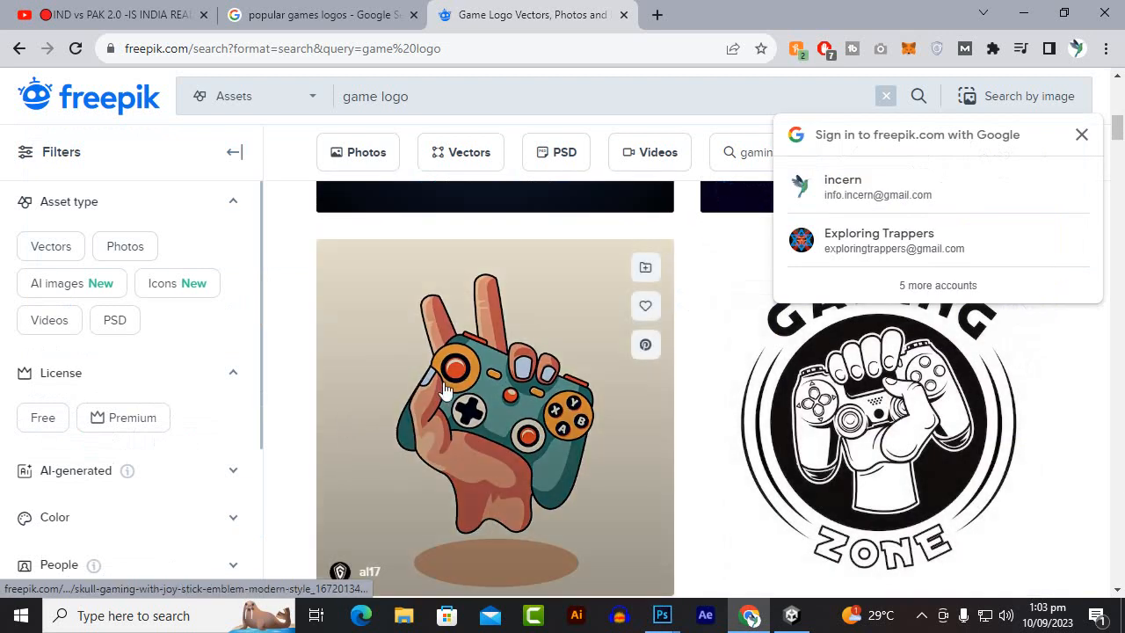
scroll(448, 391, "down", 2)
scroll(447, 391, "down", 3)
scroll(447, 391, "down", 9)
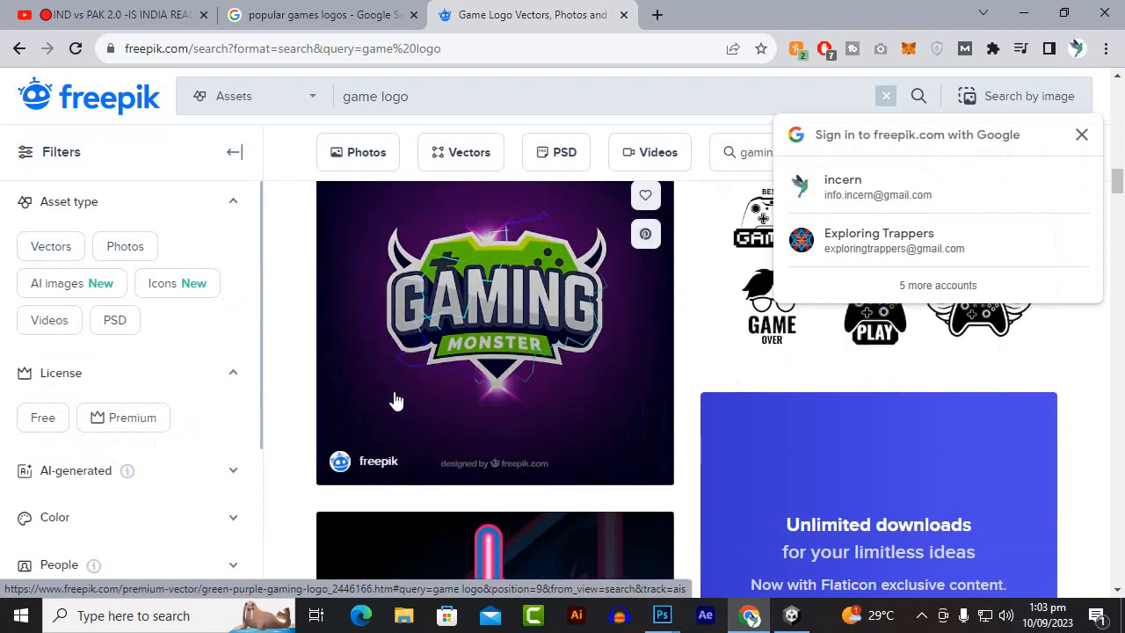
scroll(395, 401, "down", 9)
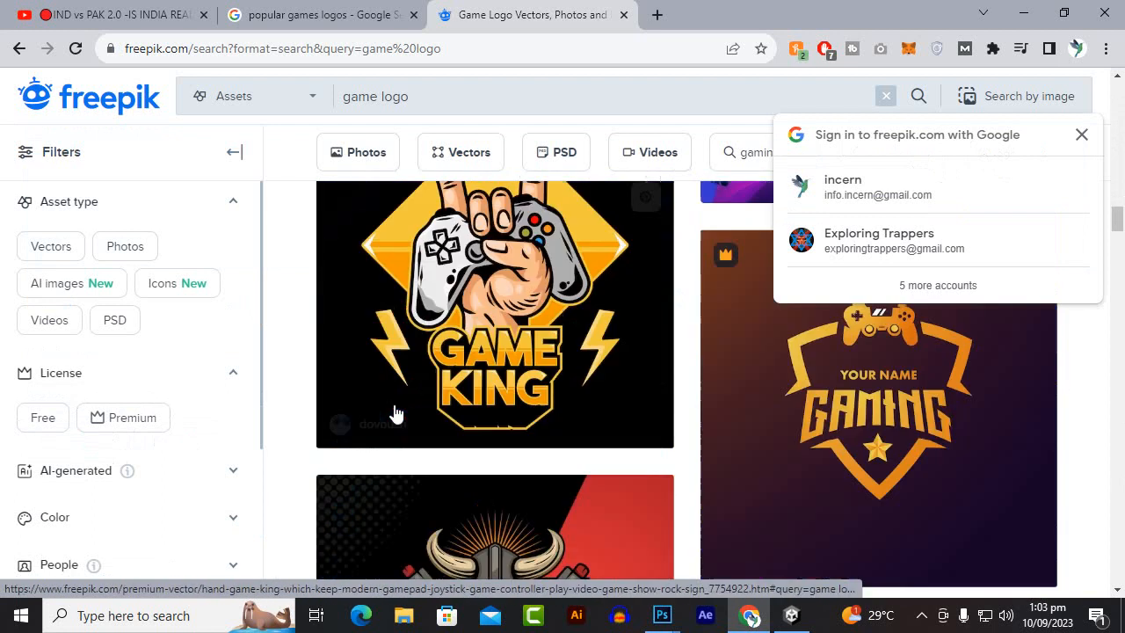
scroll(396, 413, "down", 4)
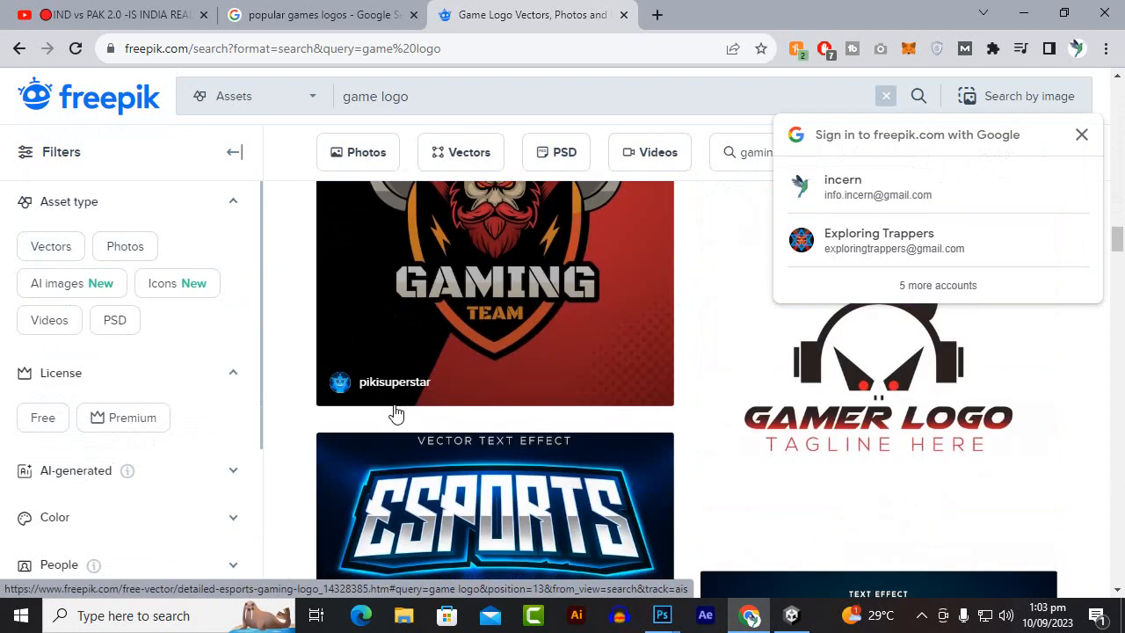
scroll(388, 411, "up", 2)
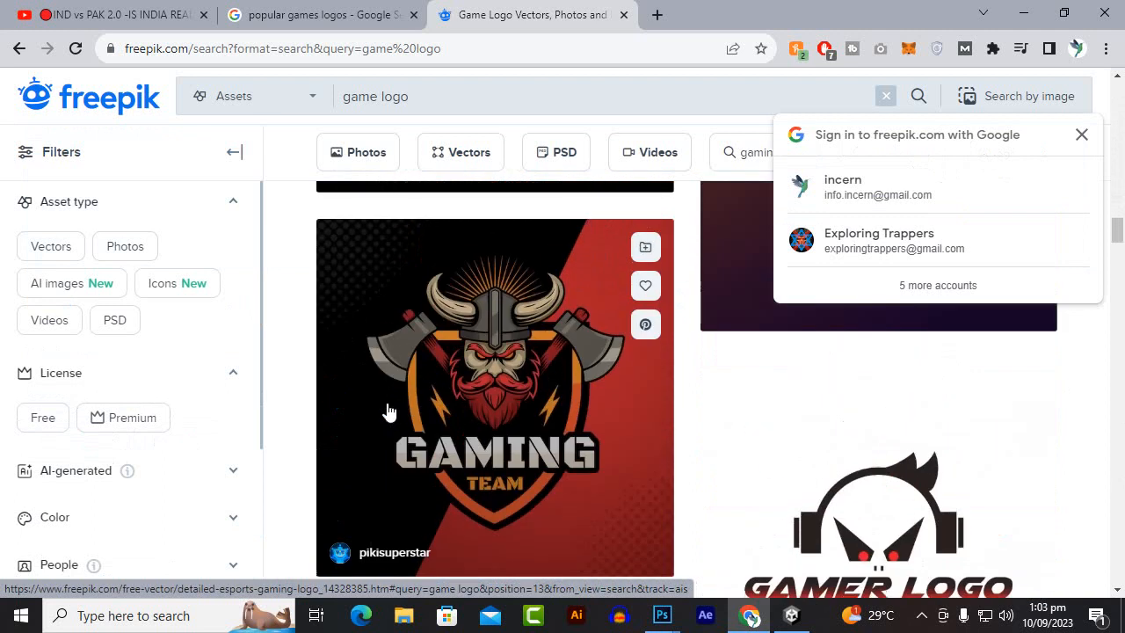
scroll(391, 409, "down", 7)
scroll(436, 380, "down", 3)
scroll(432, 381, "up", 4)
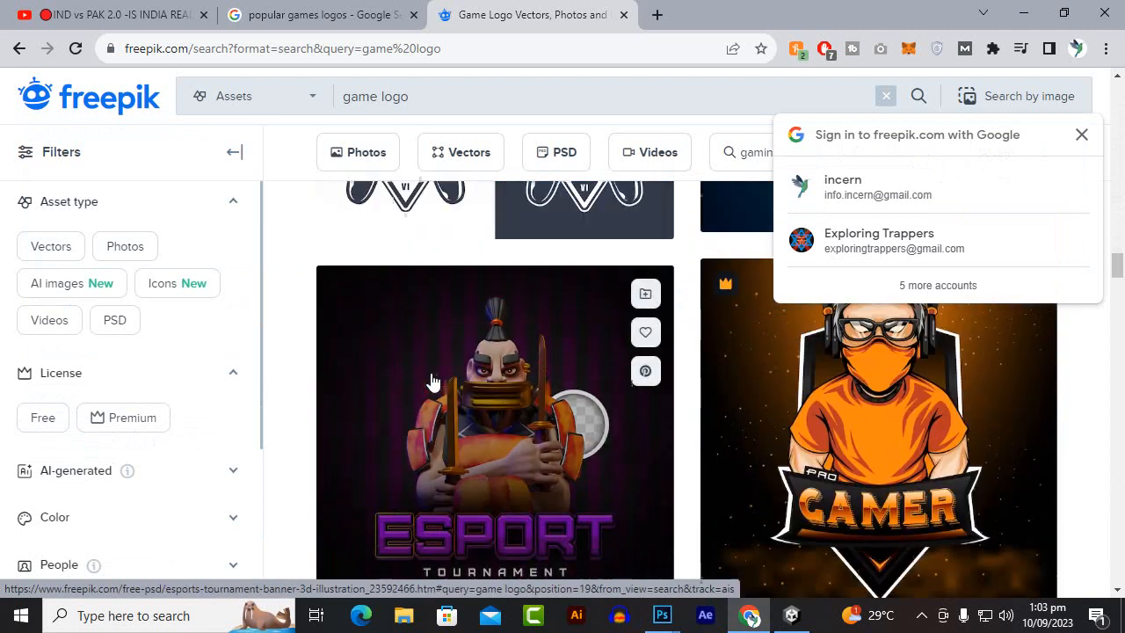
Step: Replace the Freepik search term with "third person shooter logo" and run the search
left_click(430, 95)
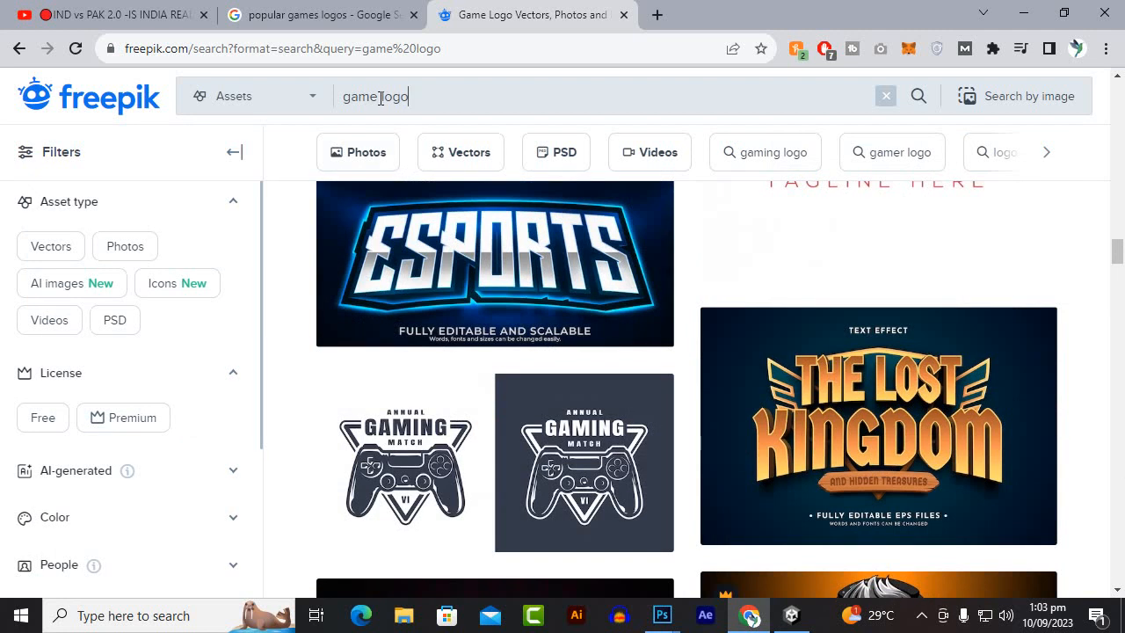
left_click_drag(379, 97, 226, 101)
left_click(506, 97)
left_click_drag(443, 95, 33, 99)
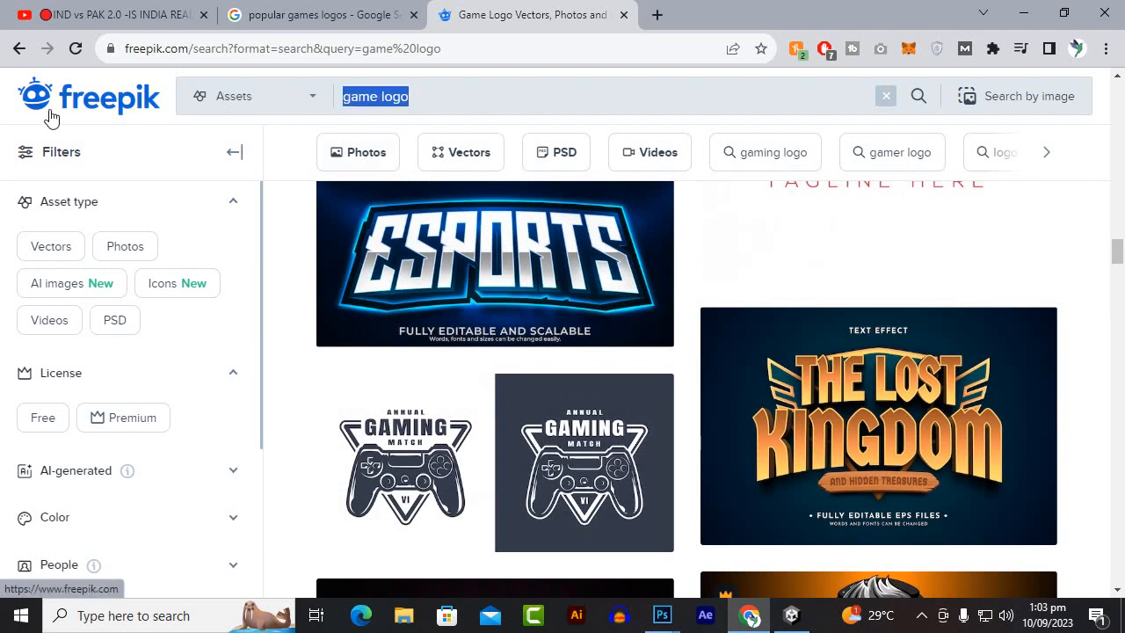
type("third person shooter")
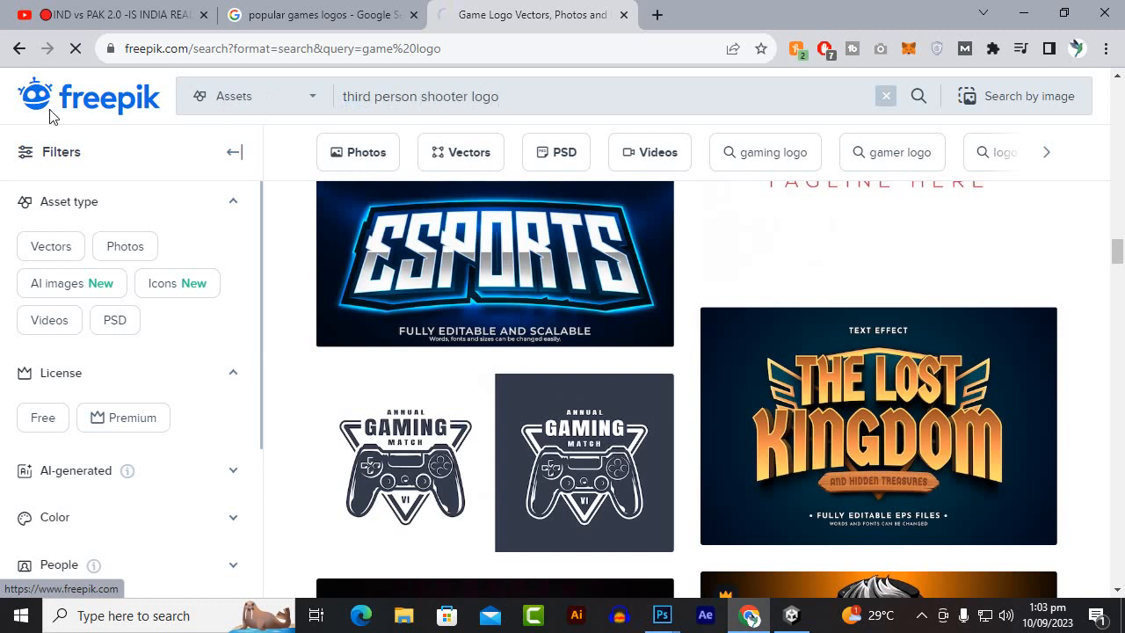
Step: Examine the shooter logo results on Freepik, comparing their characters, weapons and lettering as design references
scroll(292, 311, "down", 3)
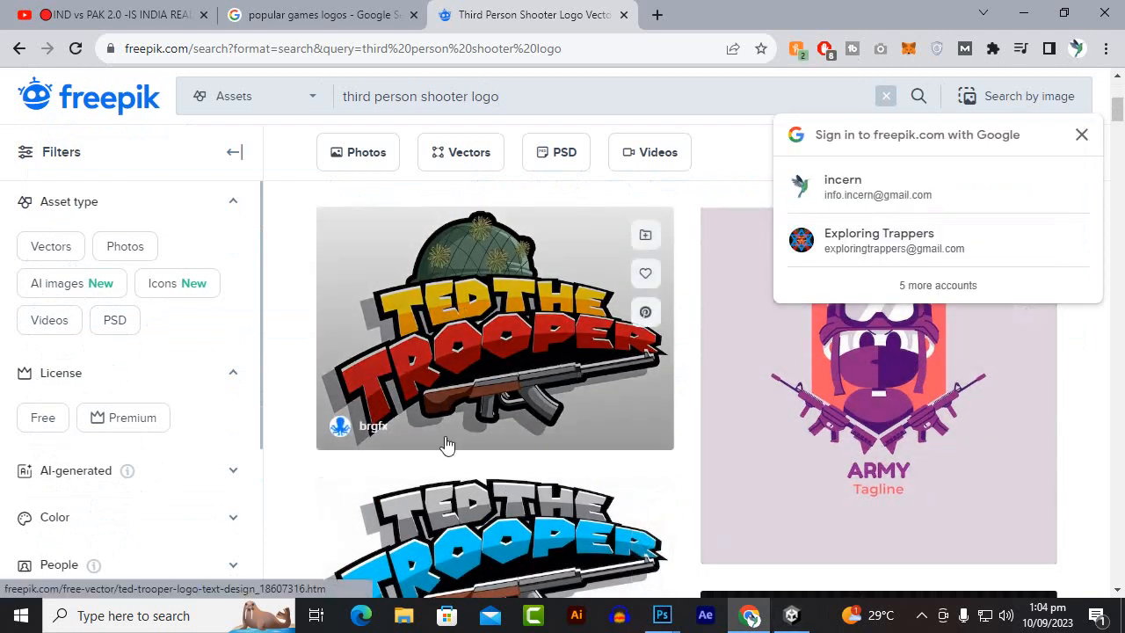
scroll(515, 407, "down", 1)
scroll(514, 404, "down", 1)
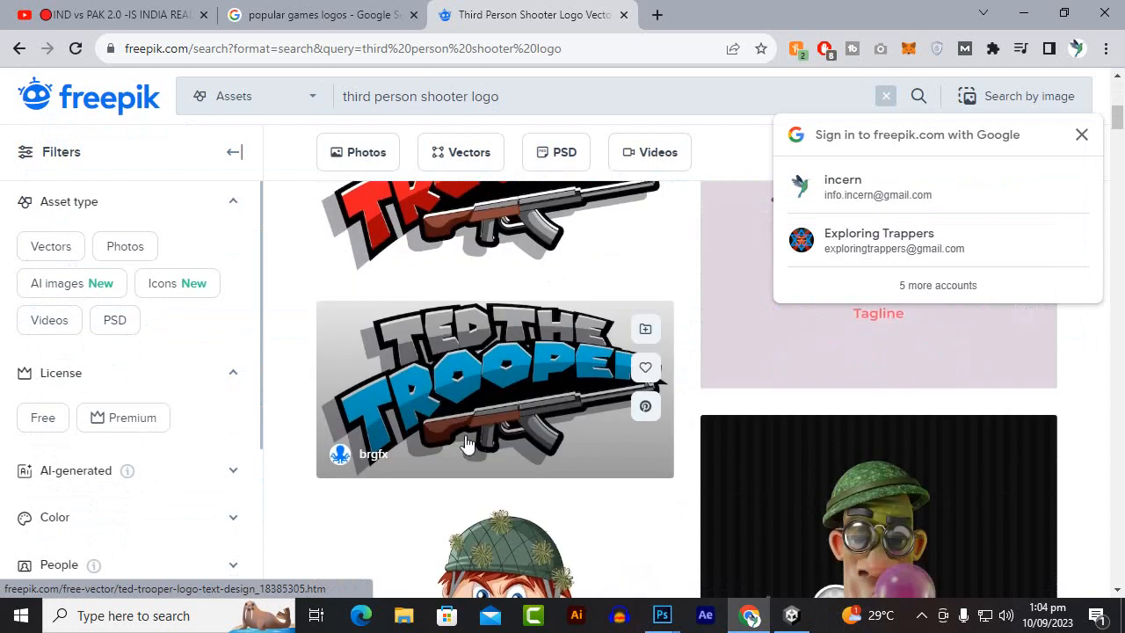
scroll(938, 435, "down", 2)
scroll(615, 421, "down", 4)
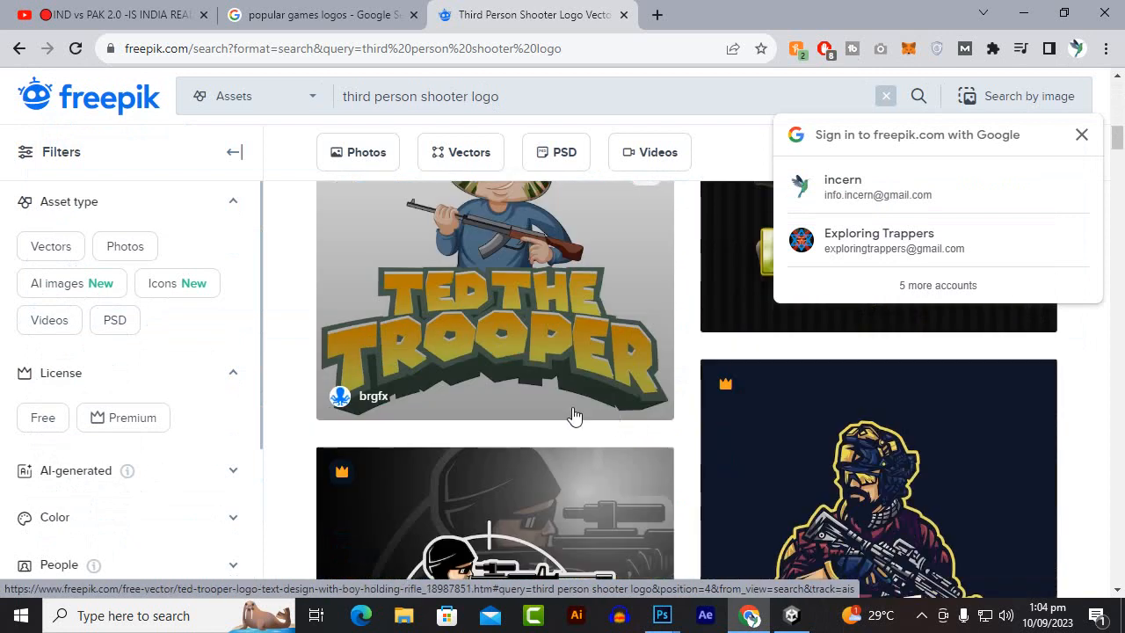
scroll(540, 406, "up", 2)
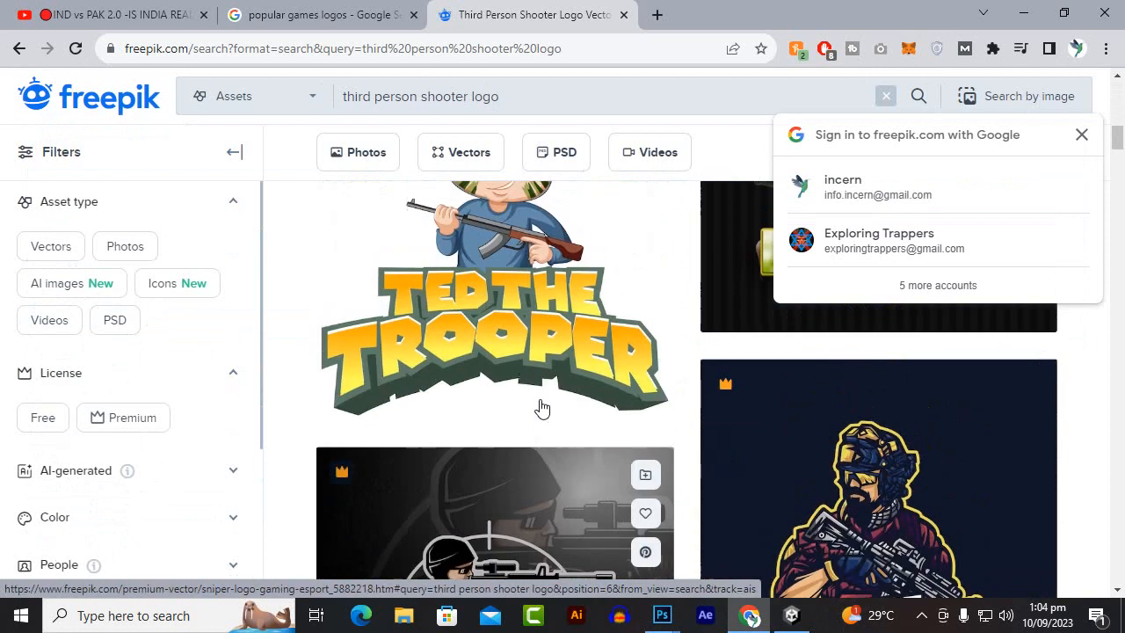
scroll(540, 406, "down", 2)
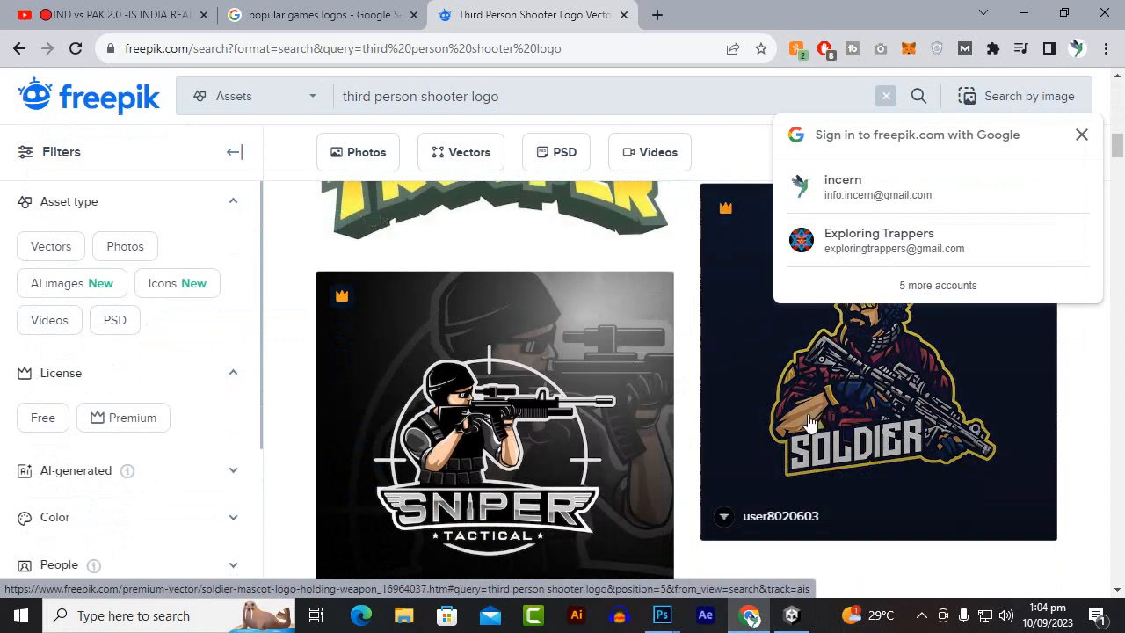
scroll(786, 419, "down", 2)
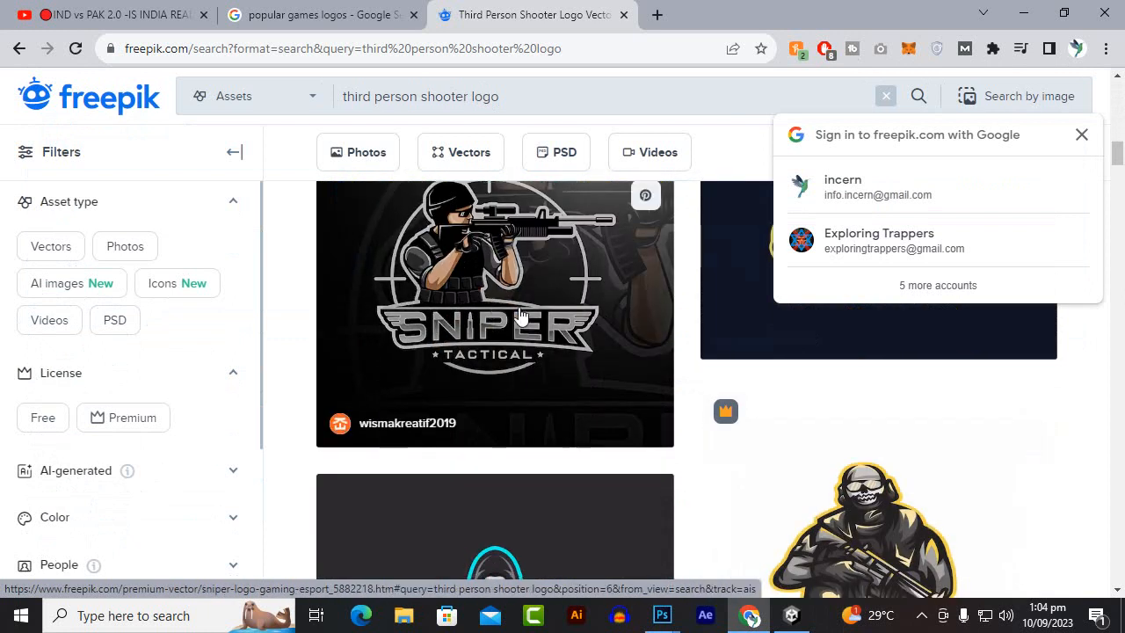
scroll(510, 315, "down", 2)
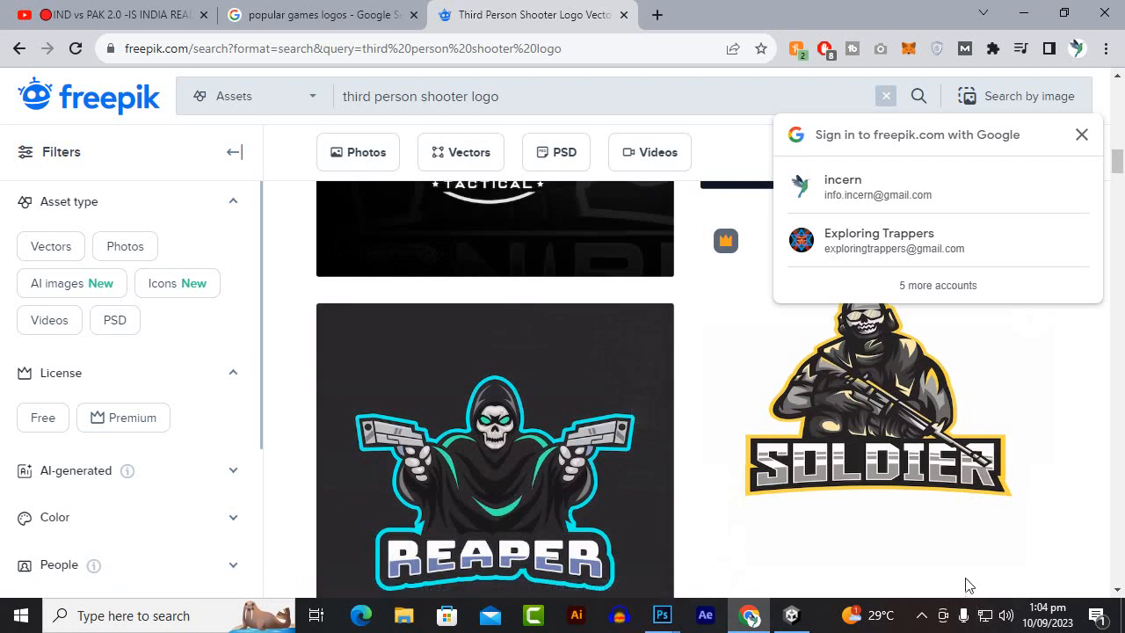
scroll(965, 580, "up", 1)
scroll(846, 534, "down", 1)
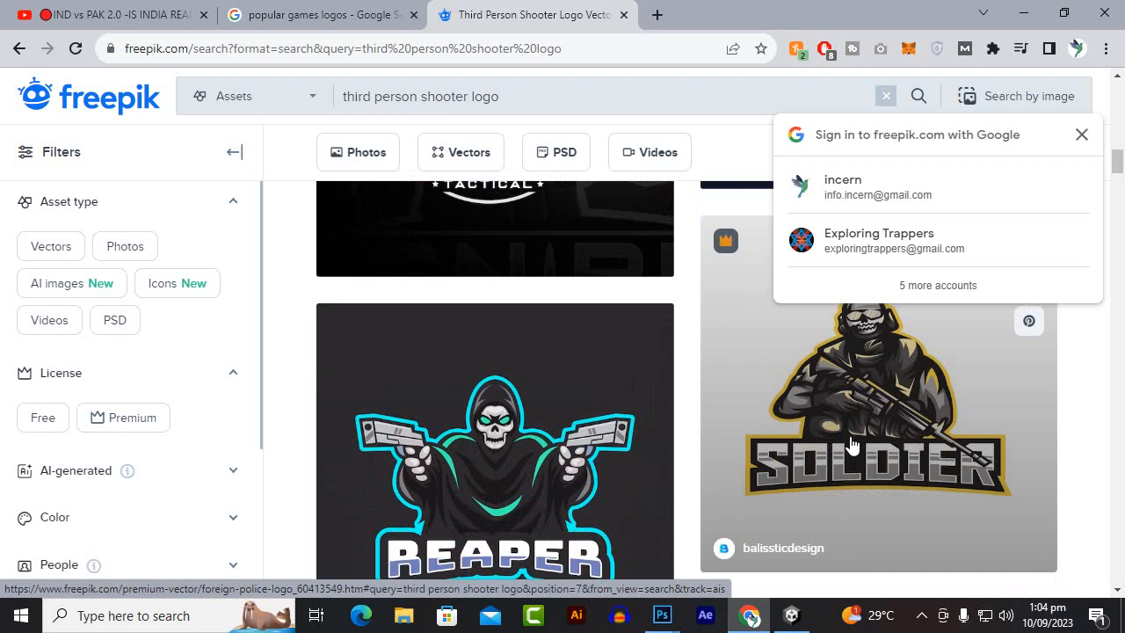
scroll(848, 449, "up", 2)
scroll(821, 486, "down", 1)
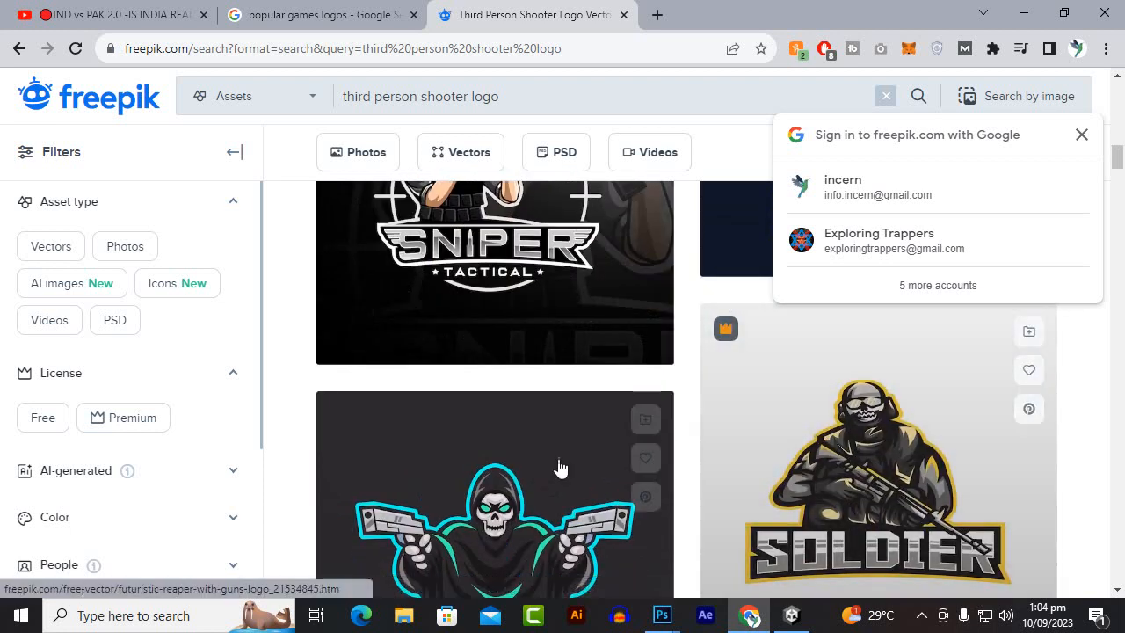
scroll(733, 354, "down", 1)
scroll(725, 354, "up", 1)
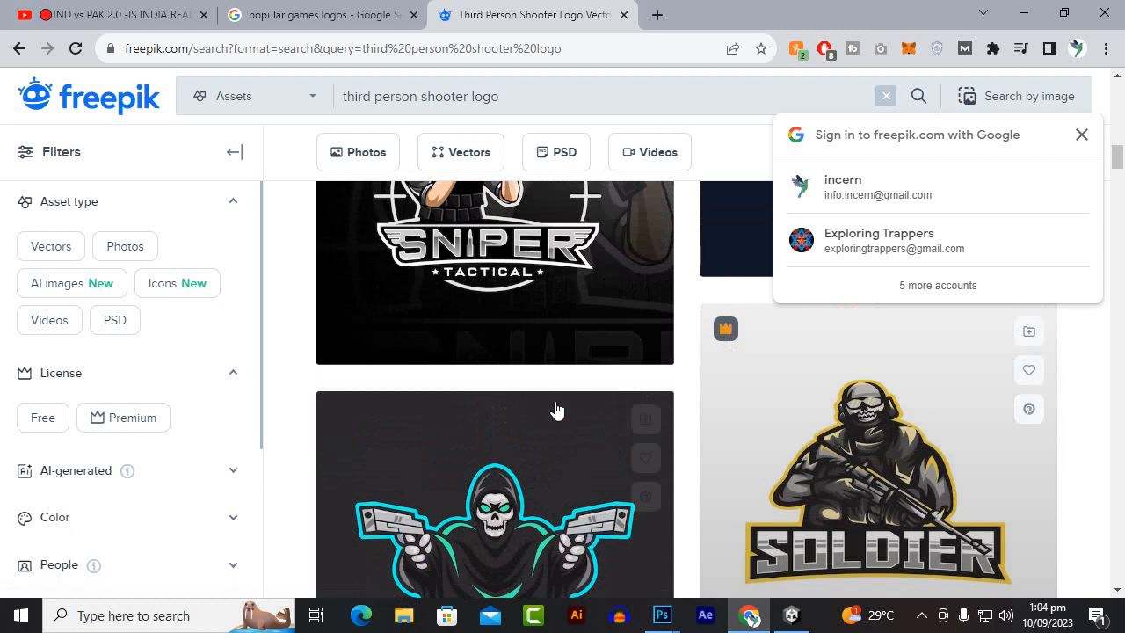
scroll(557, 409, "down", 4)
scroll(570, 454, "down", 2)
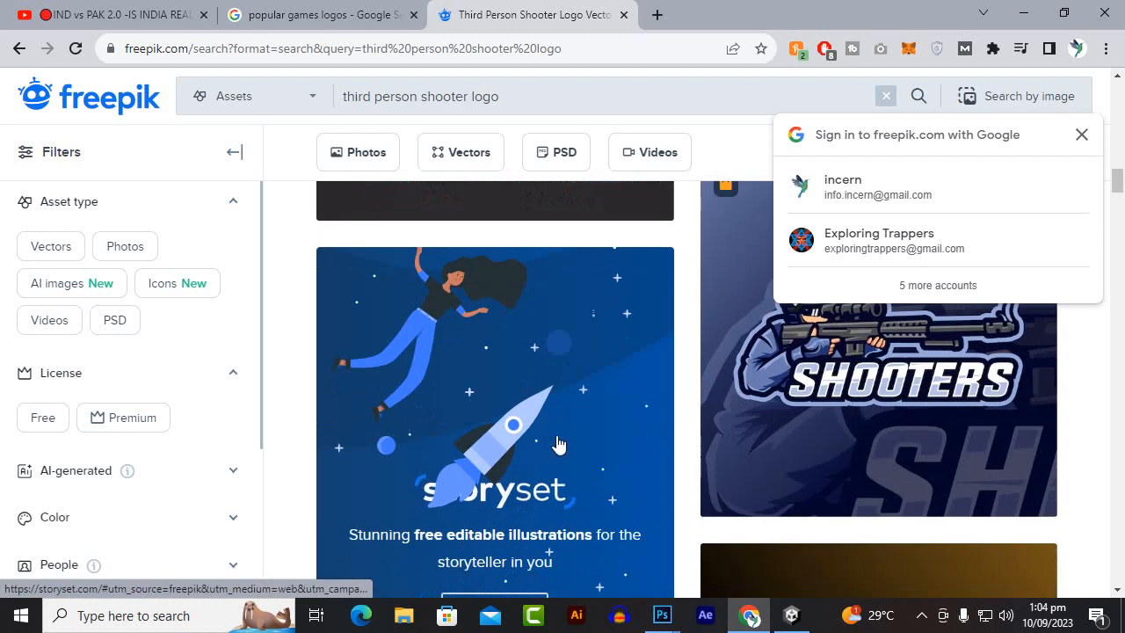
scroll(557, 444, "up", 2)
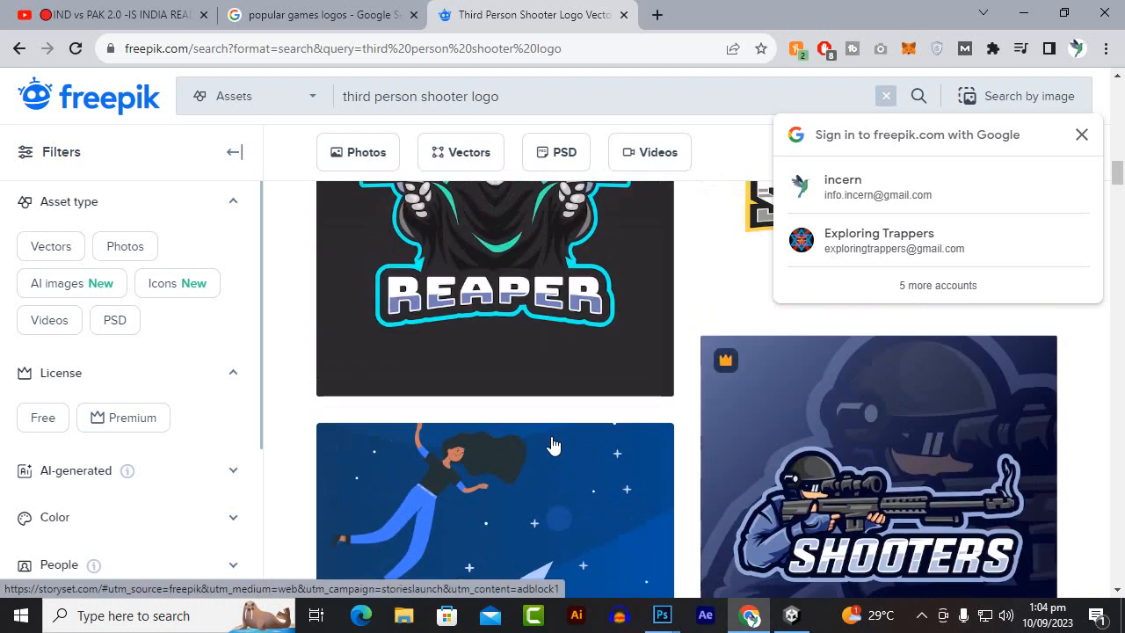
scroll(552, 445, "down", 4)
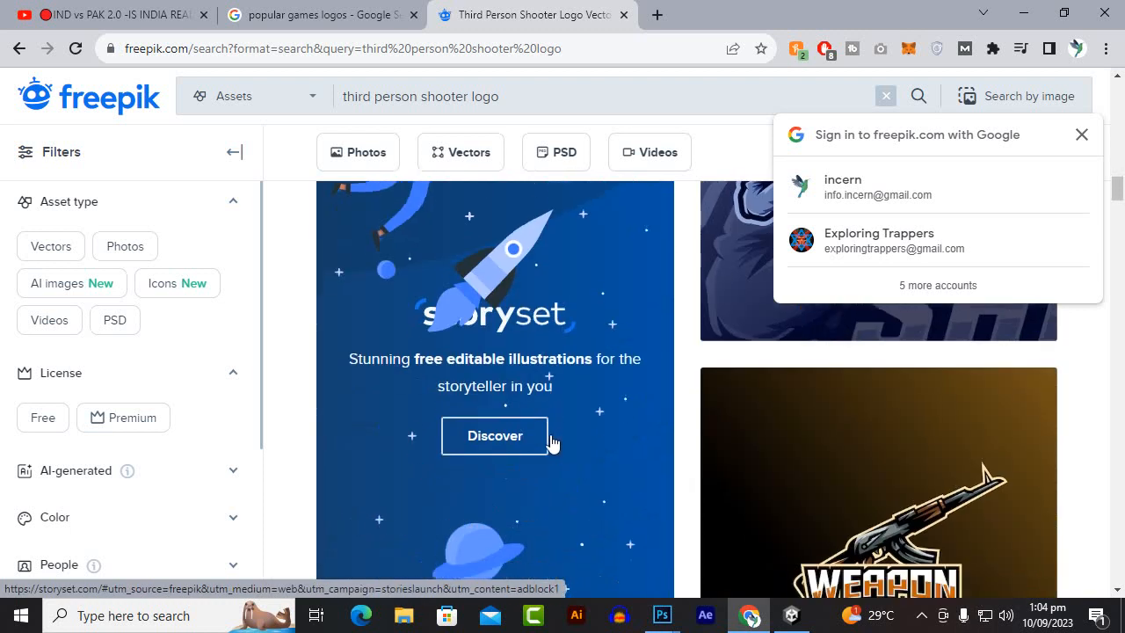
Step: Examine more of the "third person shooter logo" results on Freepik, comparing soldier, handgun and reaper logo styles
scroll(551, 442, "down", 6)
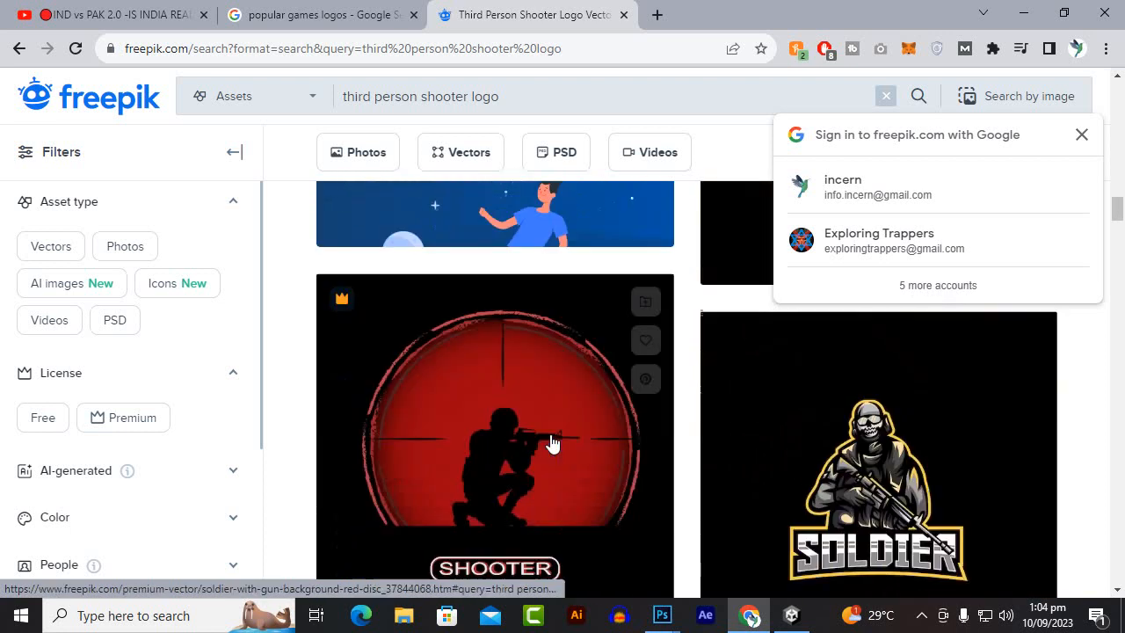
scroll(550, 442, "down", 1)
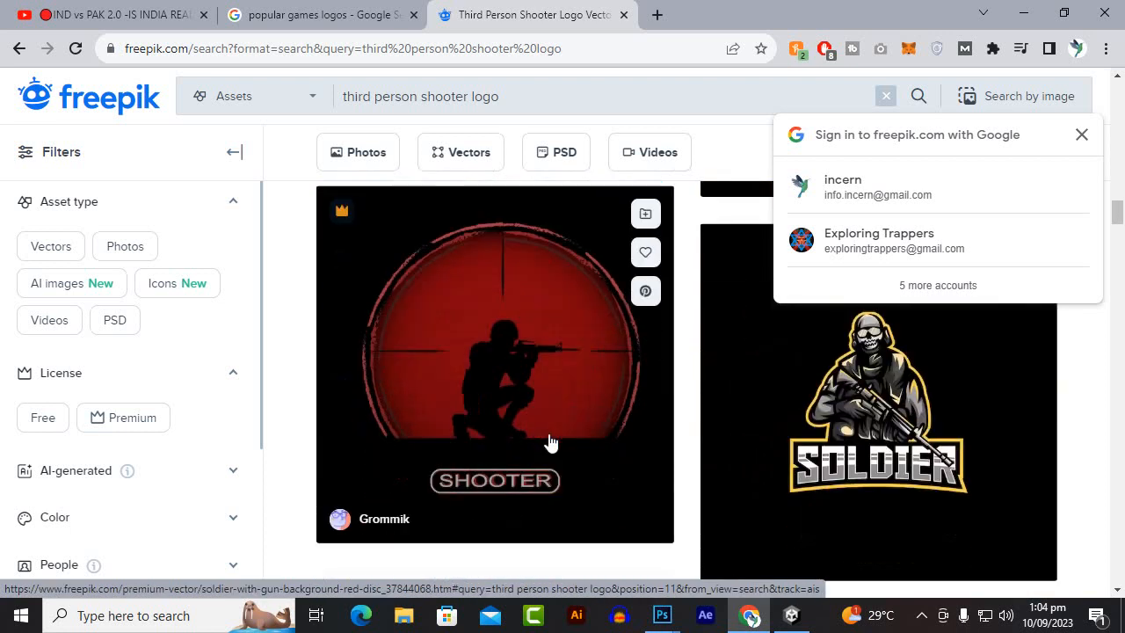
scroll(549, 442, "down", 4)
scroll(501, 459, "up", 2)
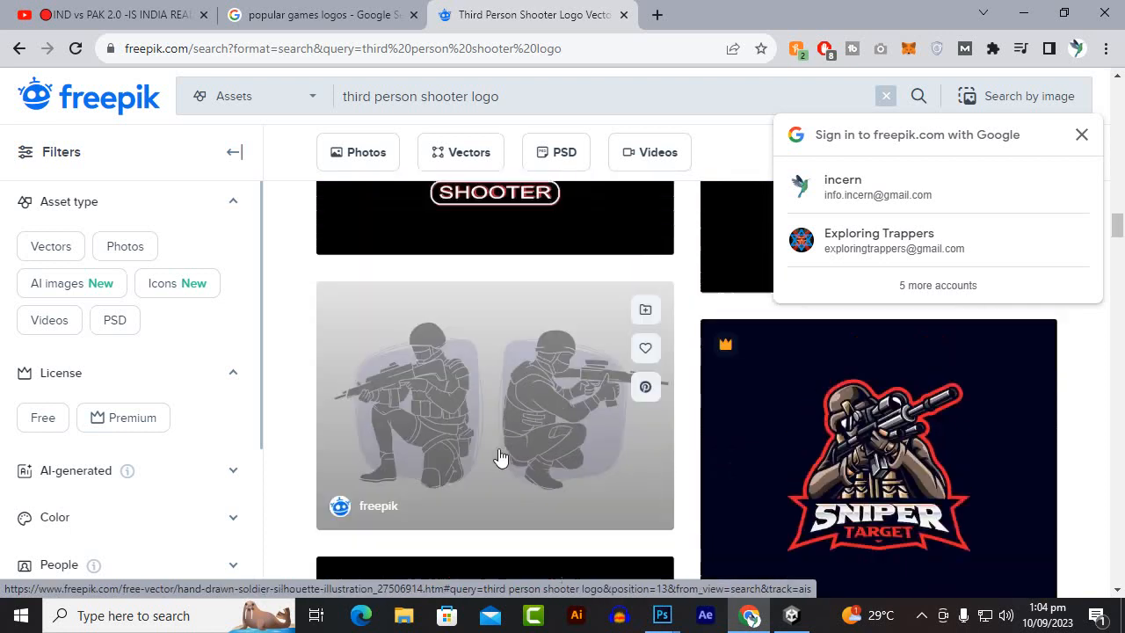
scroll(527, 477, "down", 5)
scroll(527, 483, "up", 1)
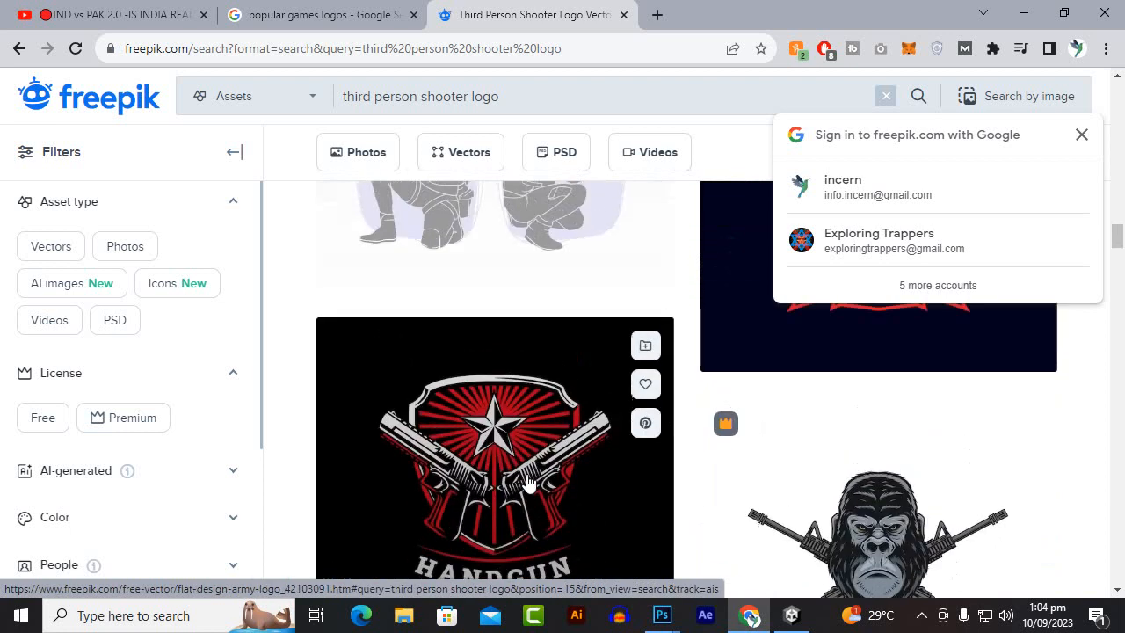
scroll(528, 483, "down", 2)
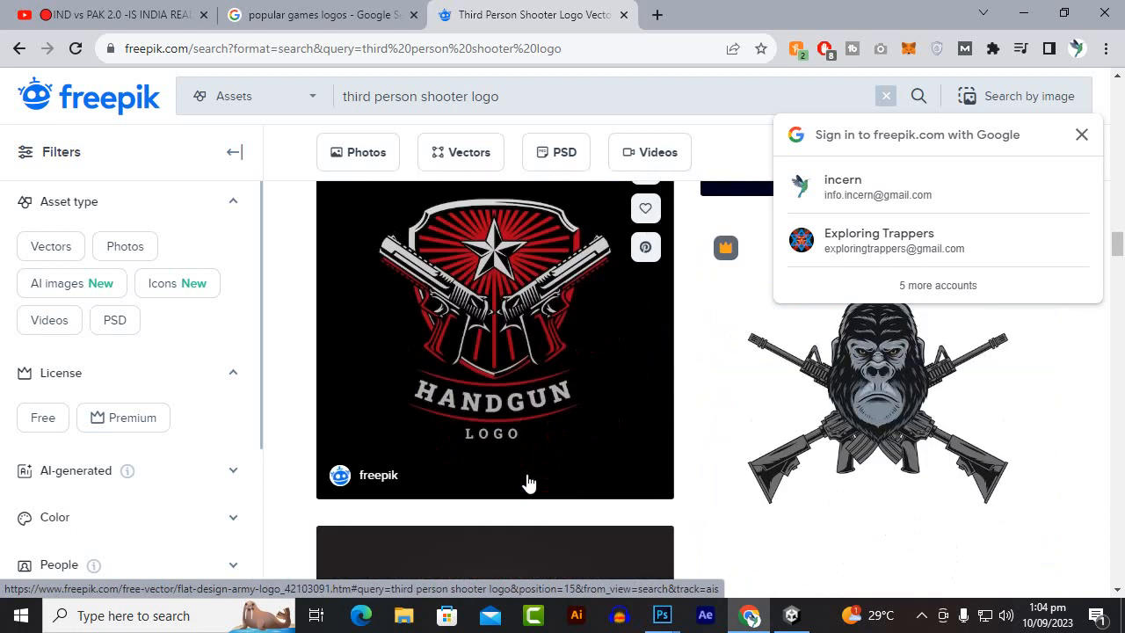
scroll(528, 483, "down", 3)
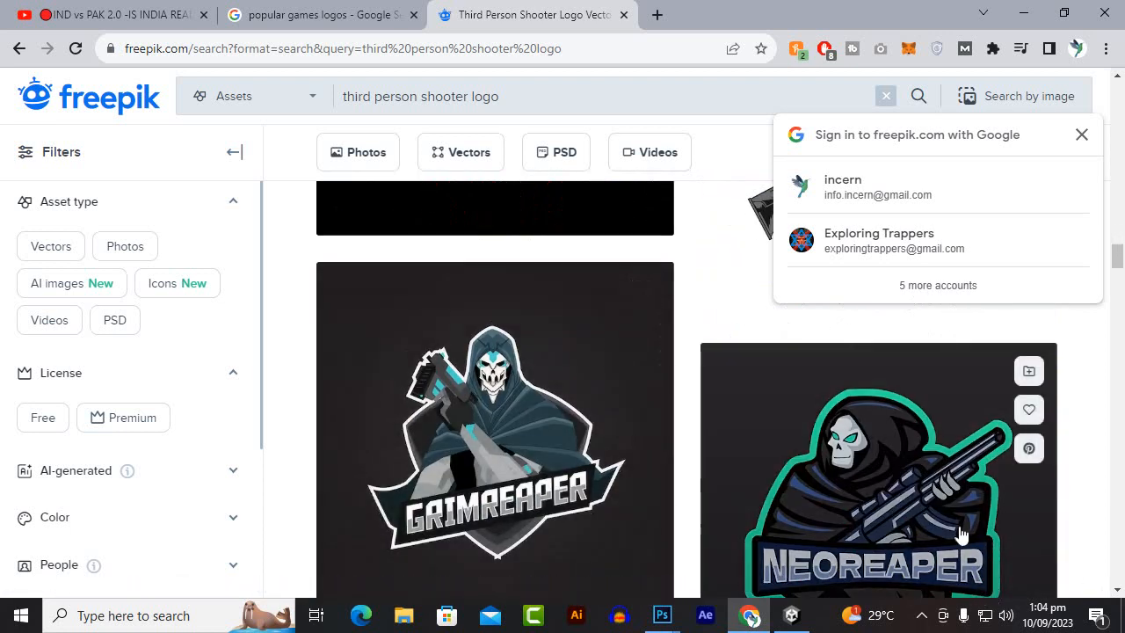
scroll(919, 478, "down", 3)
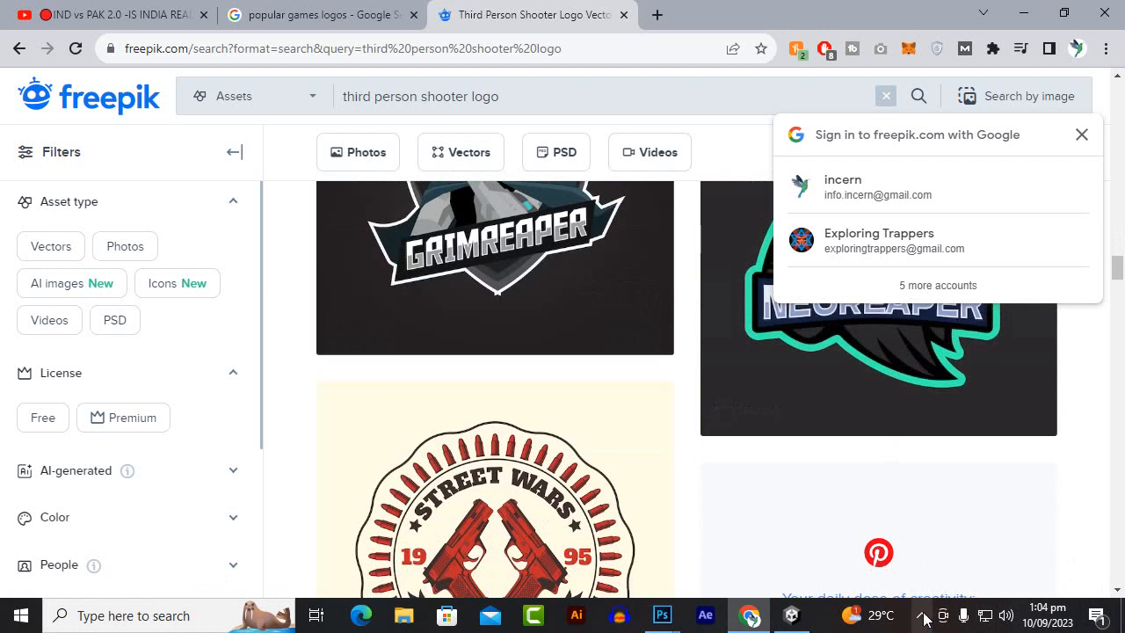
left_click(922, 616)
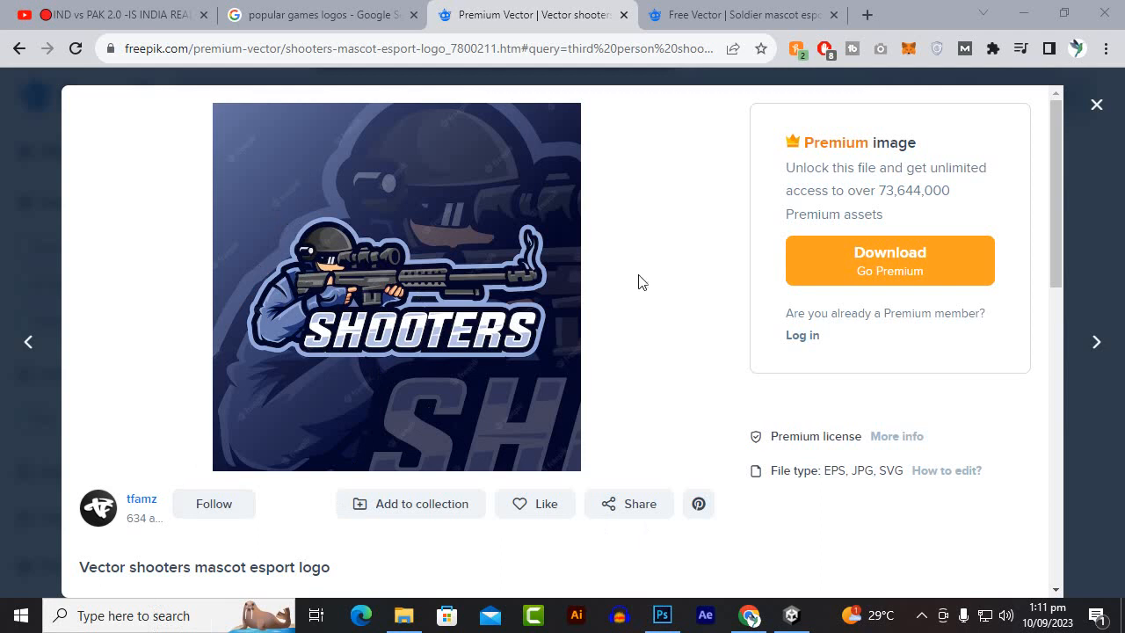
Step: Open Snipping Tool and capture a rectangular snip around the SHOOTERS sniper logo on its Freepik page
left_click(148, 617)
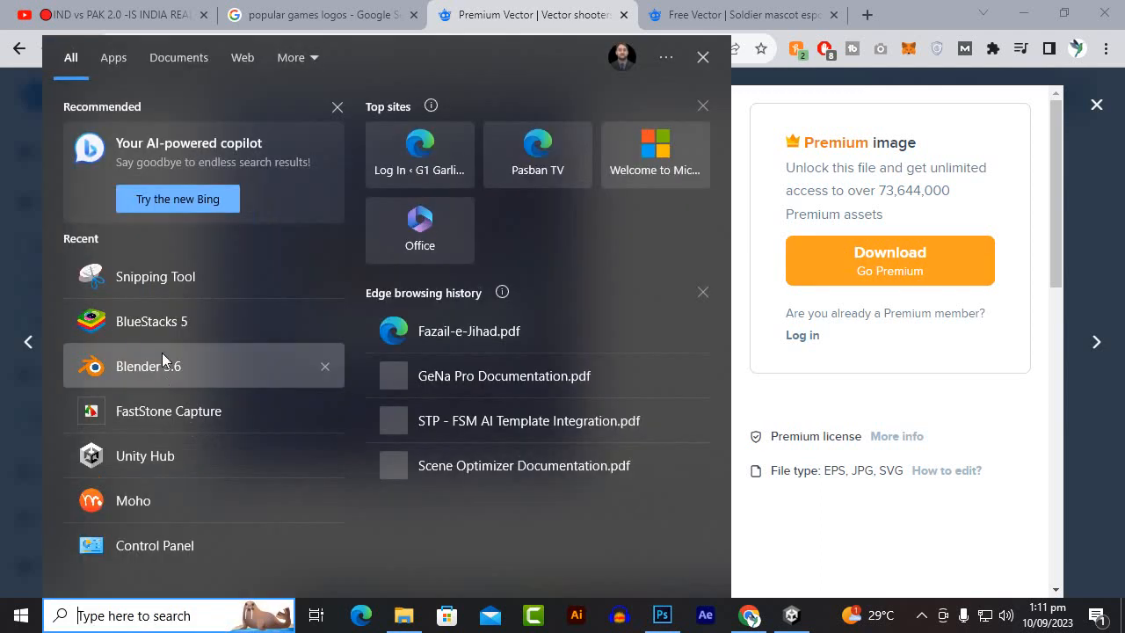
left_click(166, 269)
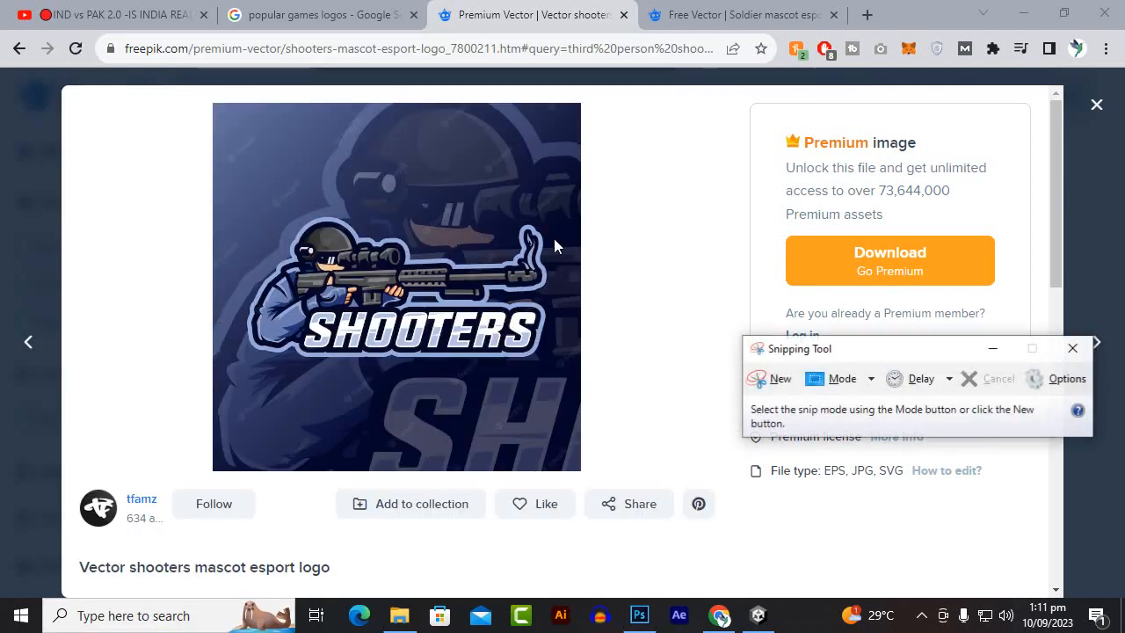
left_click(776, 389)
left_click_drag(569, 184, 232, 411)
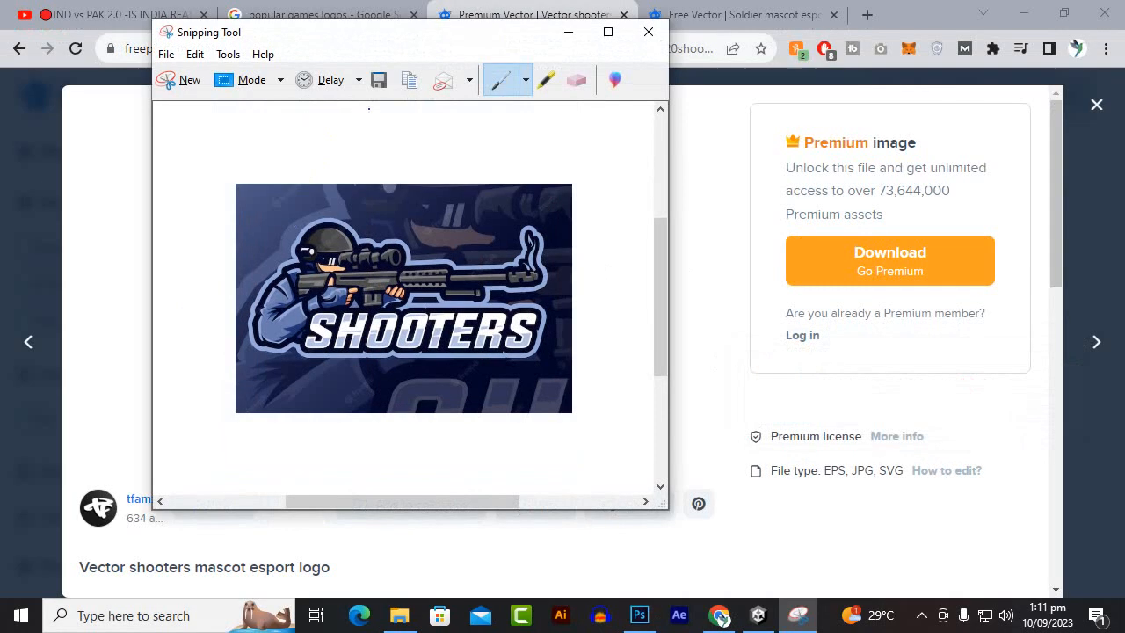
Step: Save the snip as Capture.PNG on the Desktop, overwriting any existing file, then minimize the browser and close Snipping Tool
left_click(378, 80)
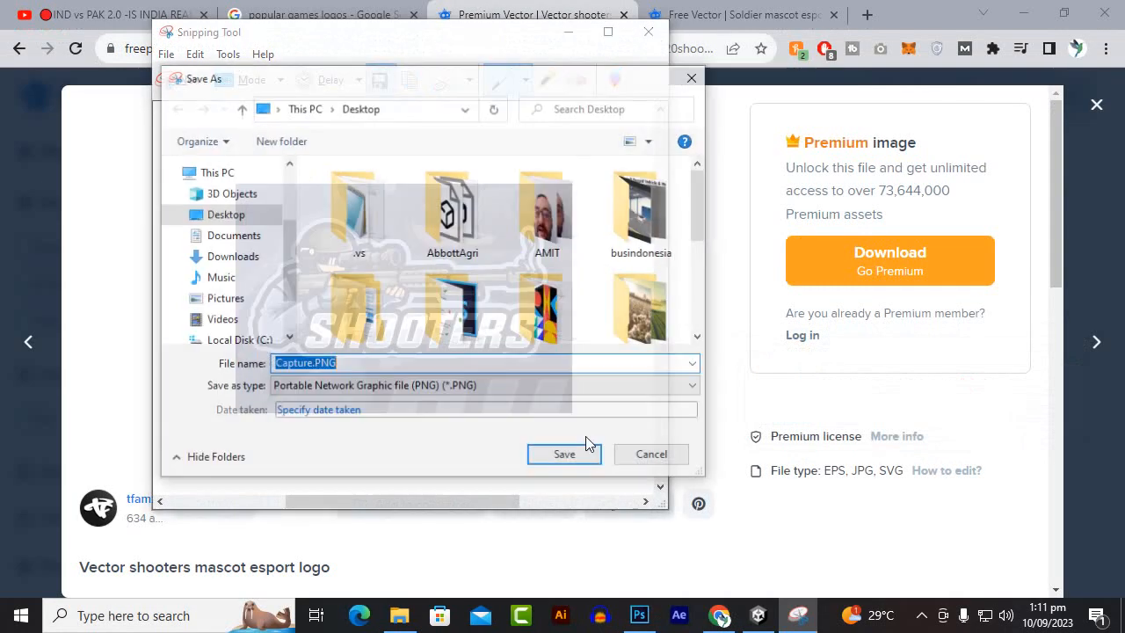
left_click(554, 457)
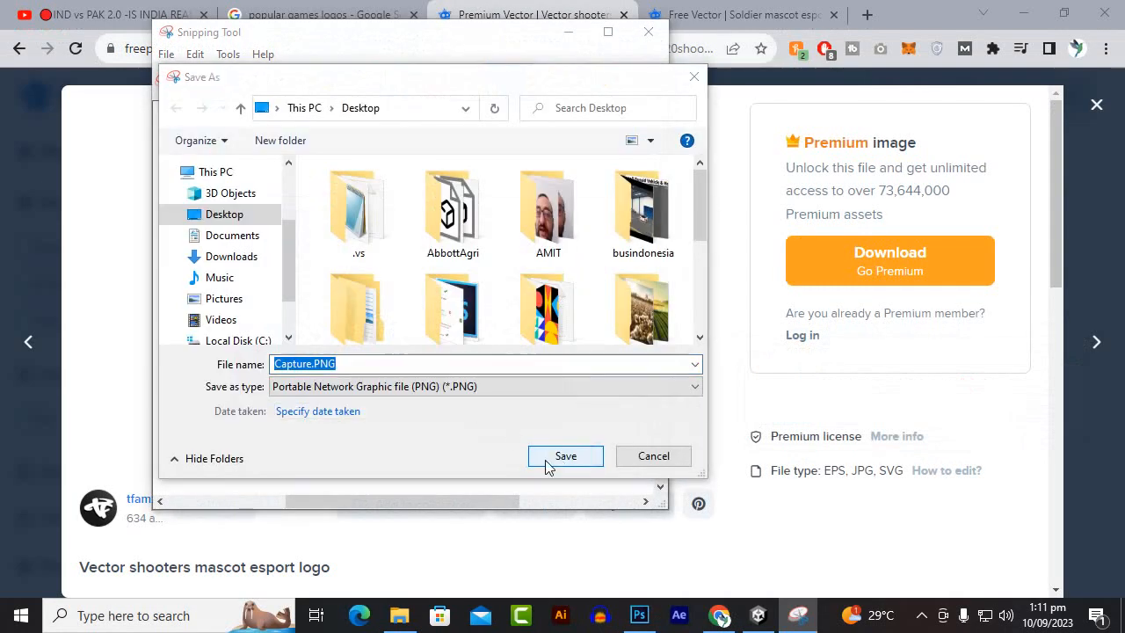
left_click(602, 308)
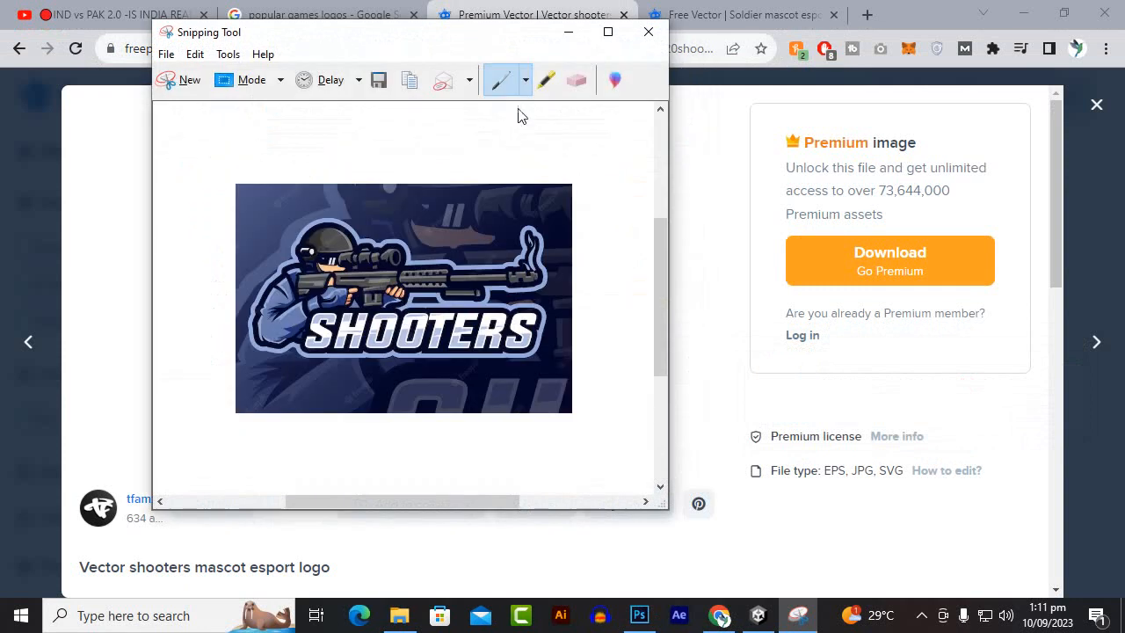
left_click(970, 9)
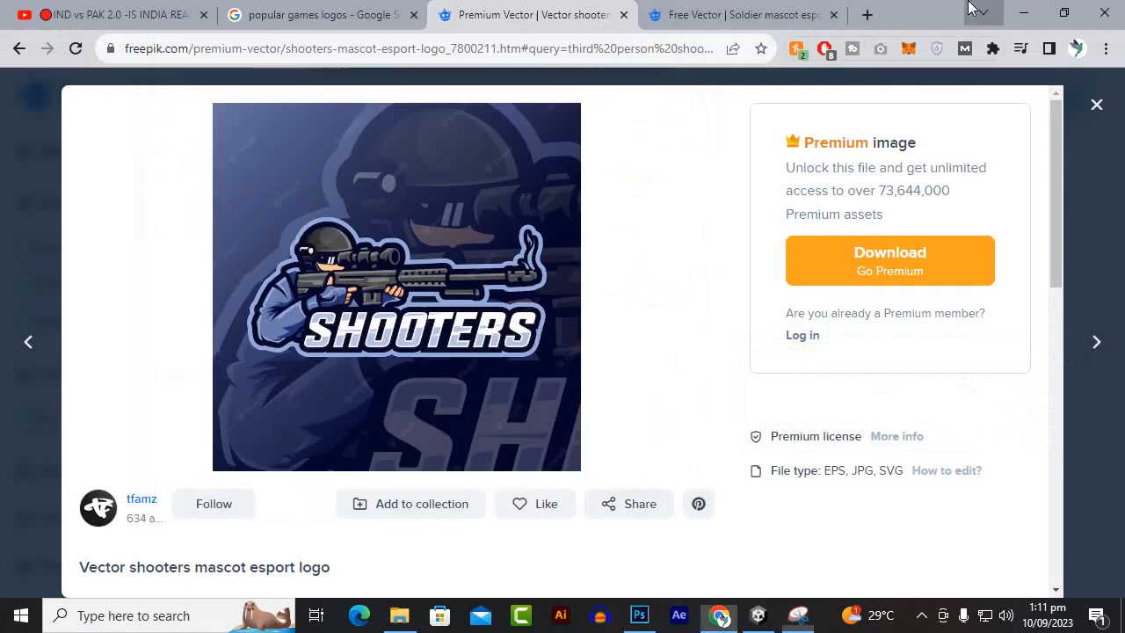
left_click(1024, 11)
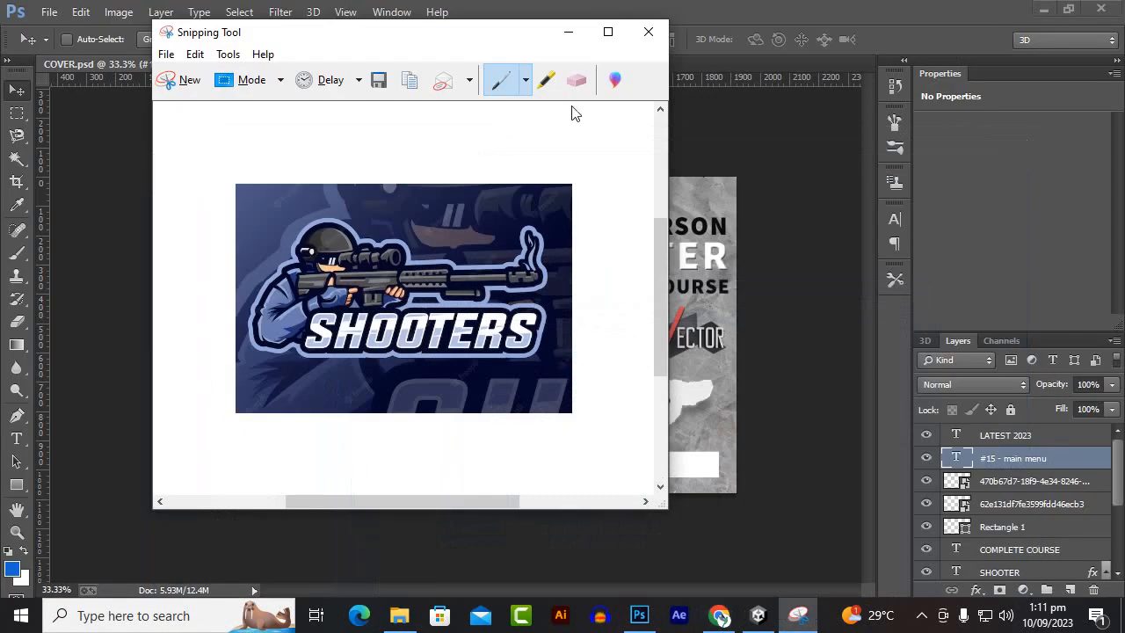
left_click(648, 31)
Step: Open Capture.PNG from the Desktop folder as its own document in Photoshop
left_click(403, 616)
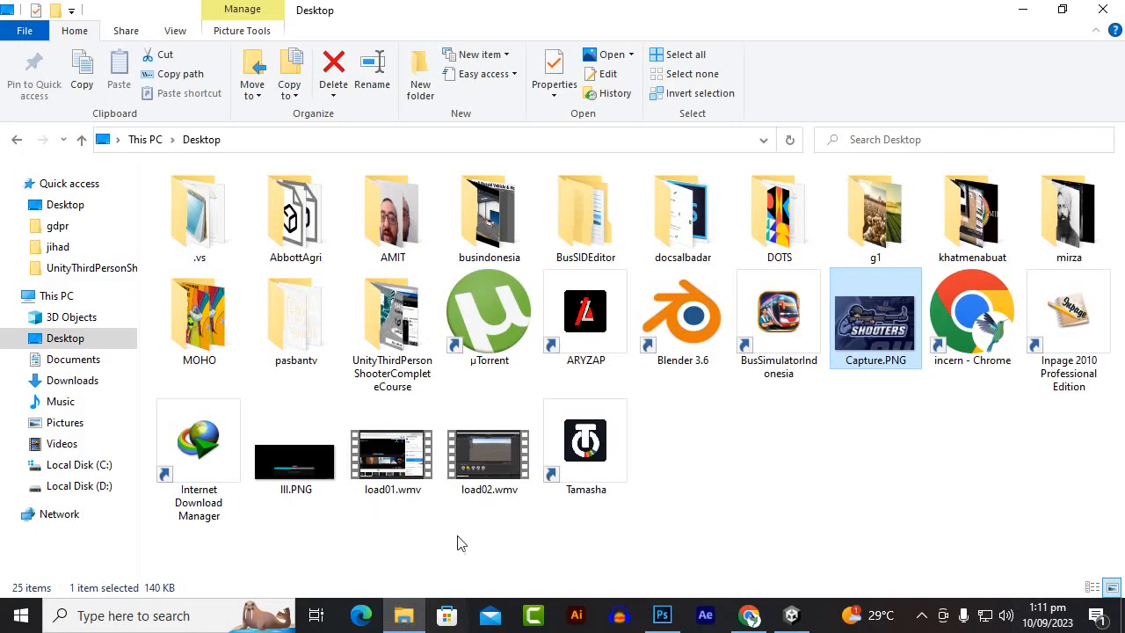
left_click(779, 522)
left_click(861, 358)
left_click_drag(861, 359, 490, 67)
left_click_drag(281, 89, 560, 108)
Step: Select the background areas above and around the SHOOTERS logo with the Magic Wand and delete them
scroll(519, 391, "up", 5)
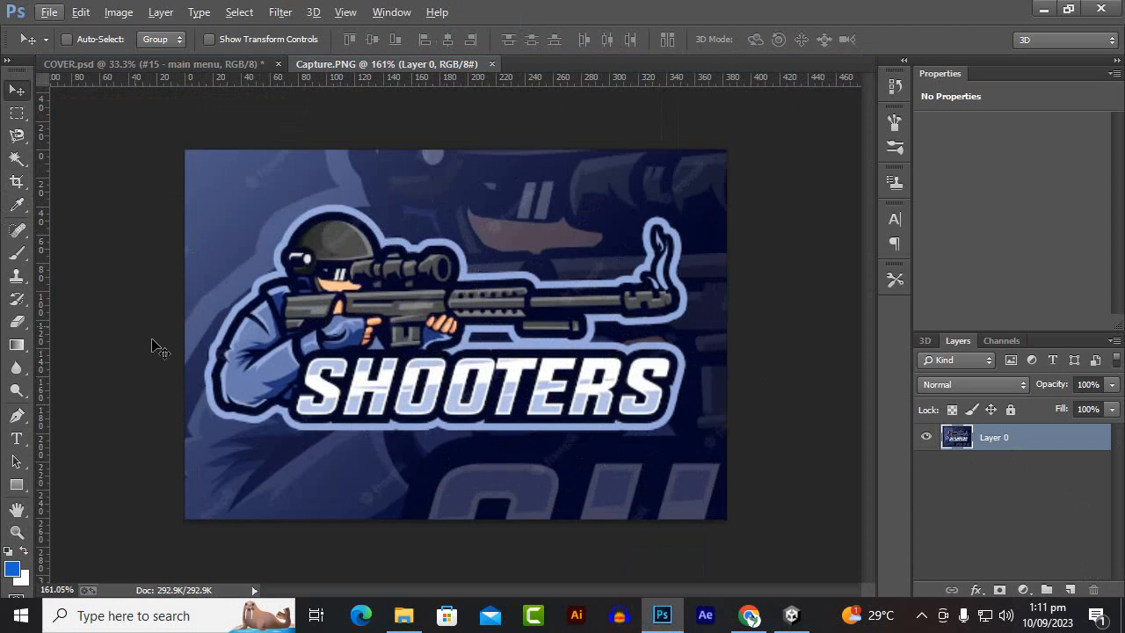
left_click(16, 158)
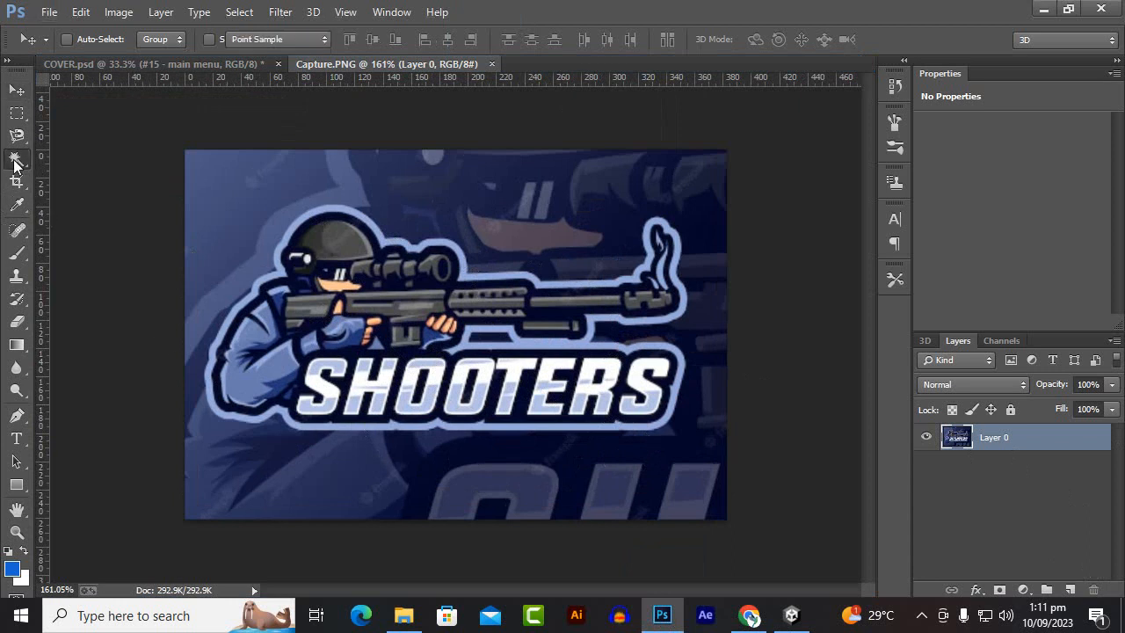
left_click(254, 200)
key("Delete")
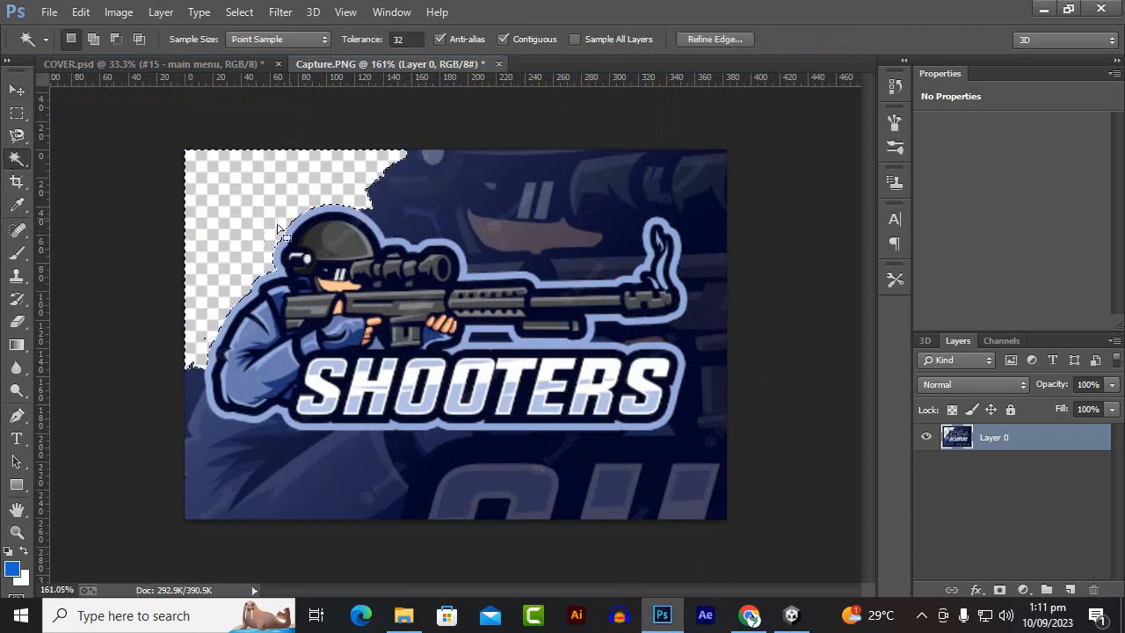
left_click(387, 198)
key("Delete")
left_click(670, 223)
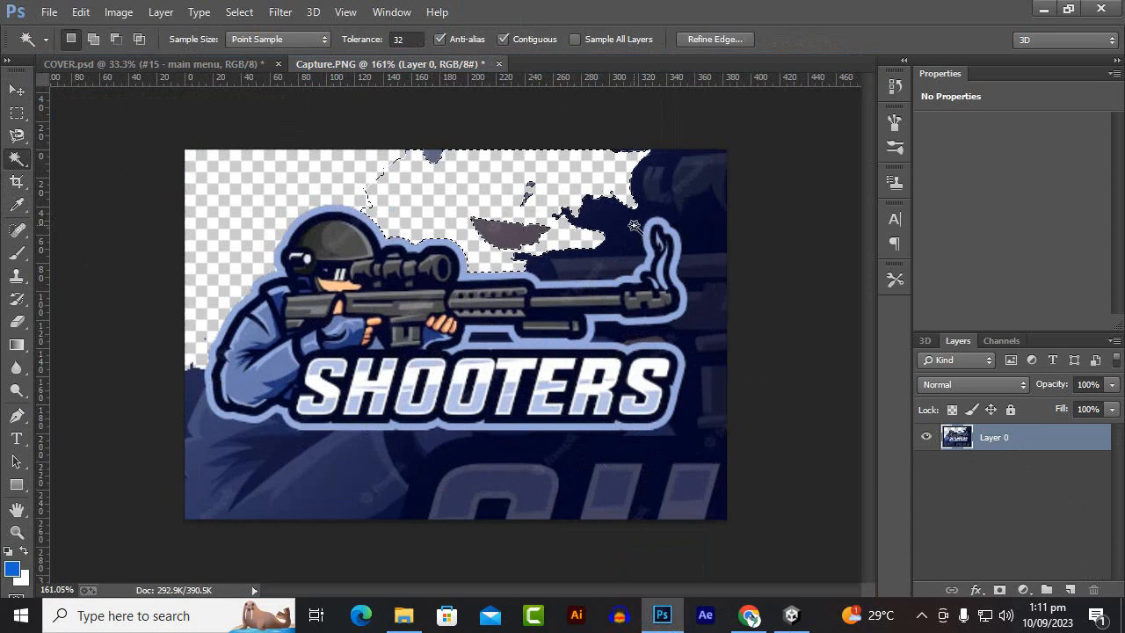
key("Delete")
Step: Select and delete the blue background patches below the soldier's arm with the Magic Wand
left_click(272, 468)
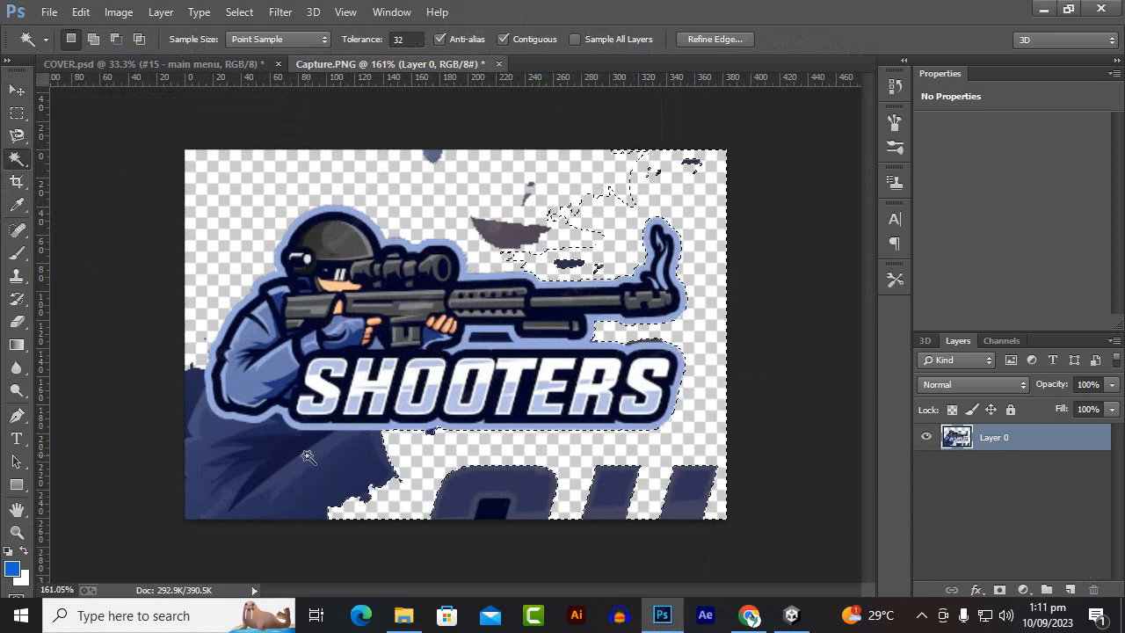
key("Delete")
left_click(288, 445)
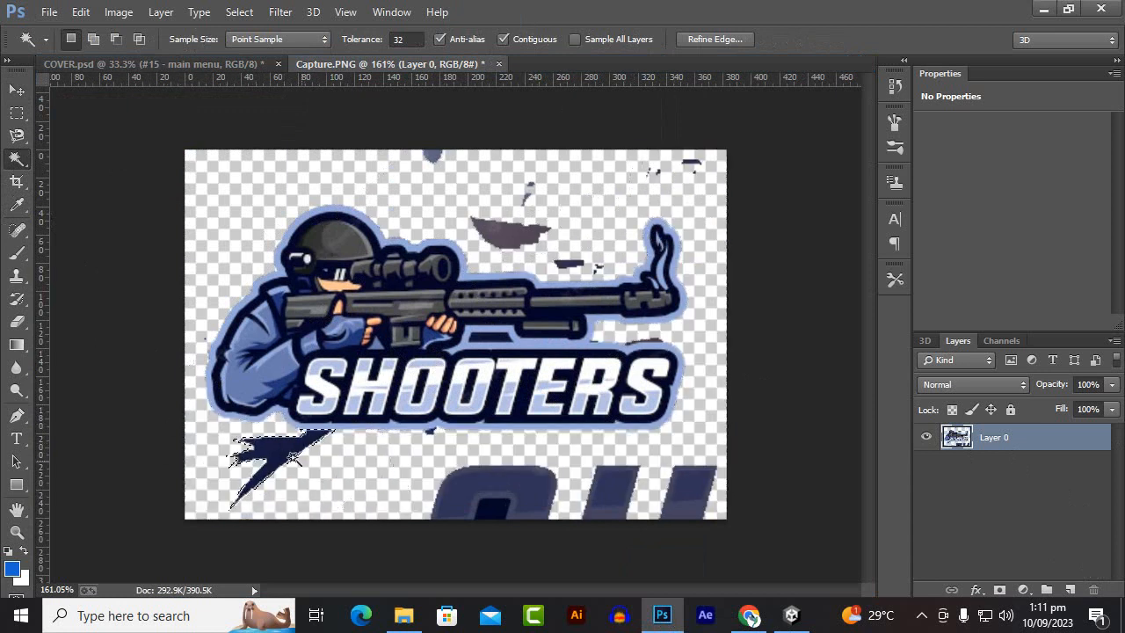
key("Delete")
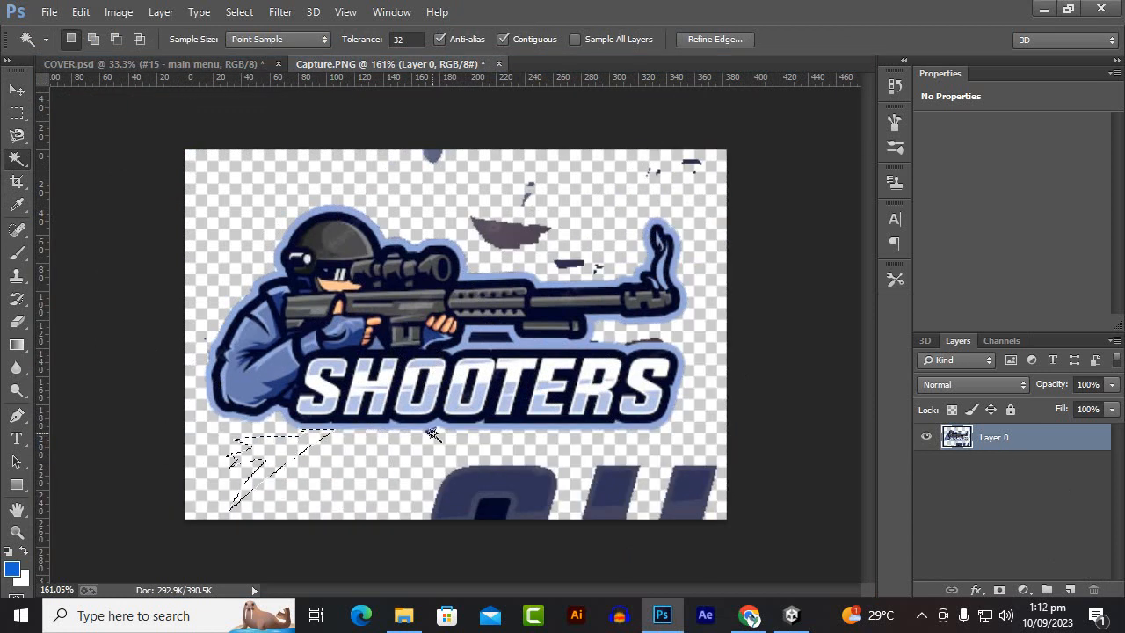
Step: Delete the leftover background fragments beneath the lettering and in the gap between the rifle barrel and the lettering
left_click(431, 432)
scroll(452, 441, "up", 3)
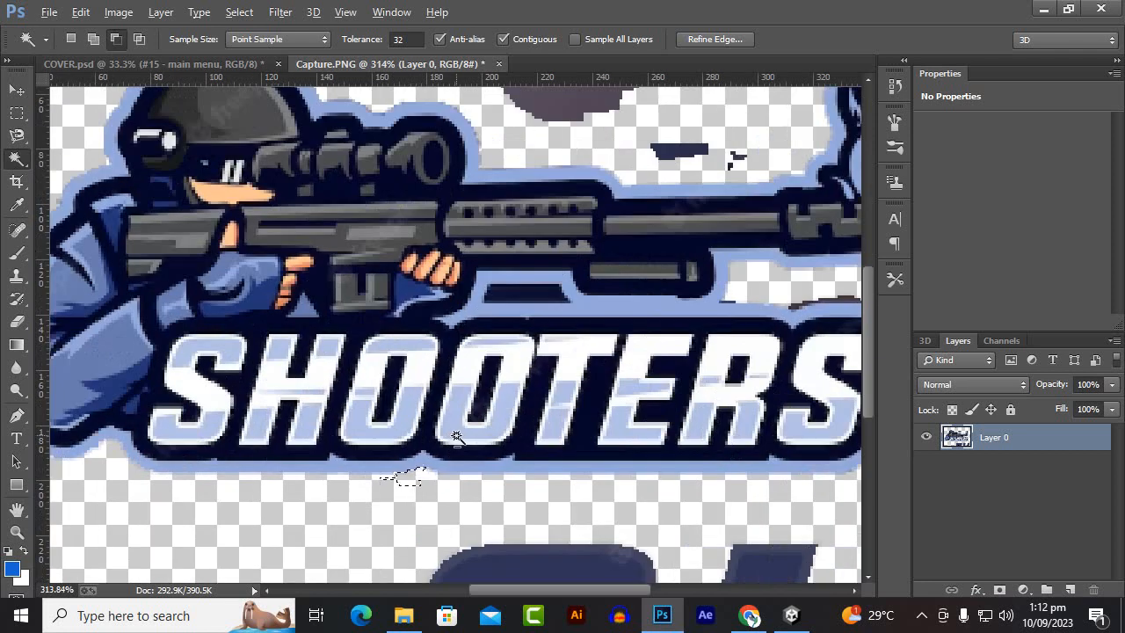
scroll(401, 431, "down", 2)
scroll(402, 431, "up", 2)
scroll(401, 431, "down", 2)
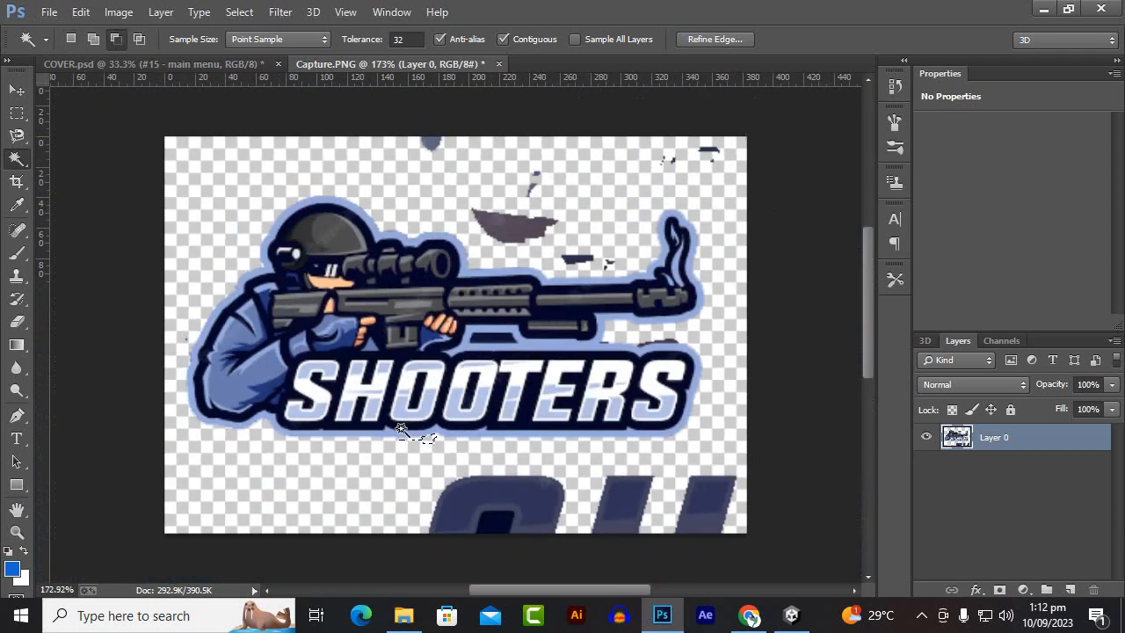
scroll(741, 325, "up", 4)
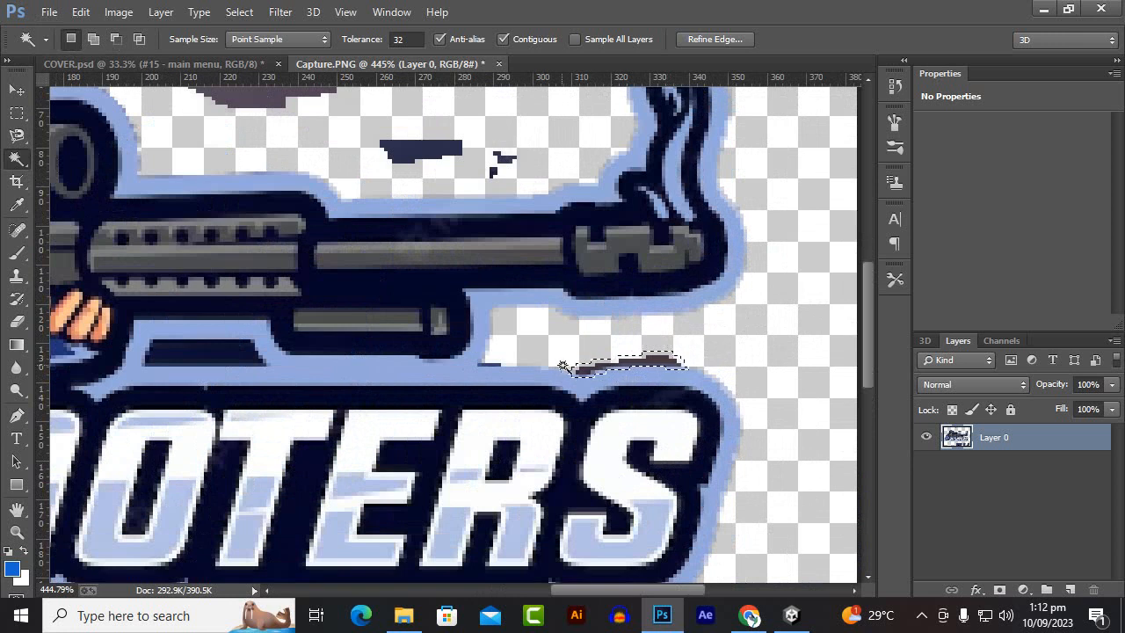
key("Delete")
left_click(494, 363)
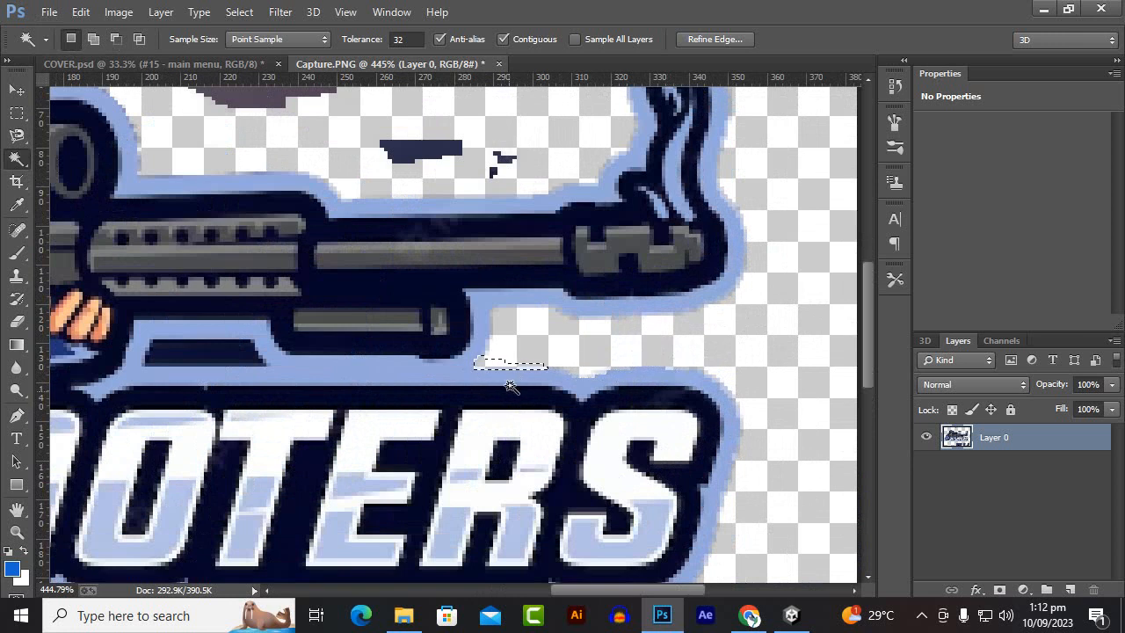
Step: Delete the two small dark background fragments just above the rifle barrel
left_click(456, 158)
key("Delete")
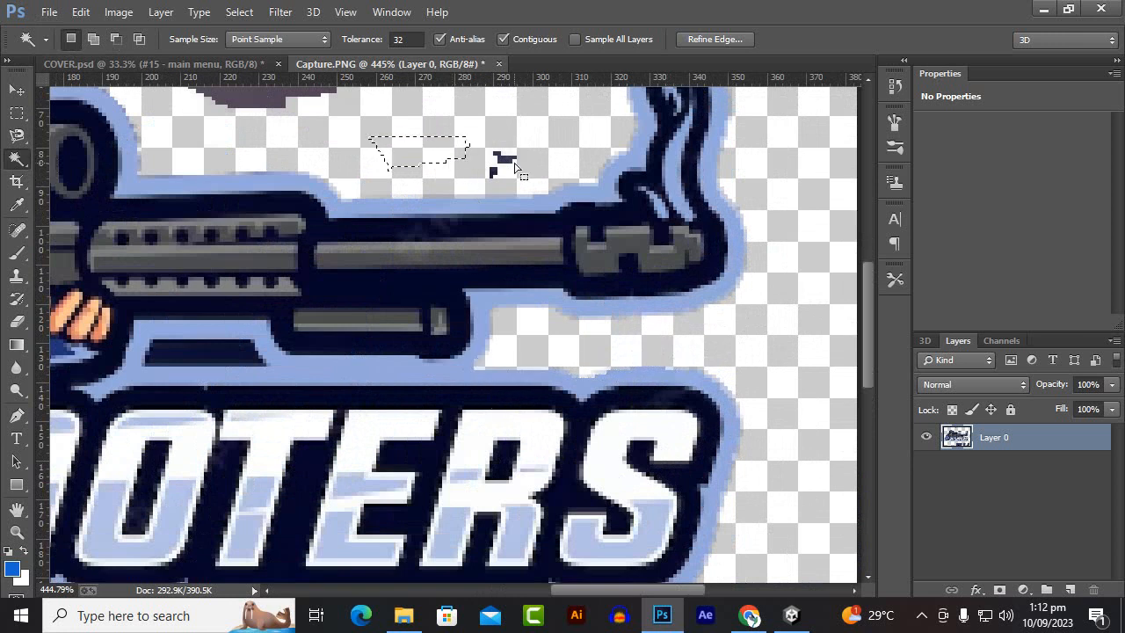
left_click(511, 164)
key("Delete")
Step: Delete the purple mouth-shaped patch and the two small slivers above it with the Magic Wand
scroll(577, 319, "down", 1)
scroll(492, 264, "up", 6)
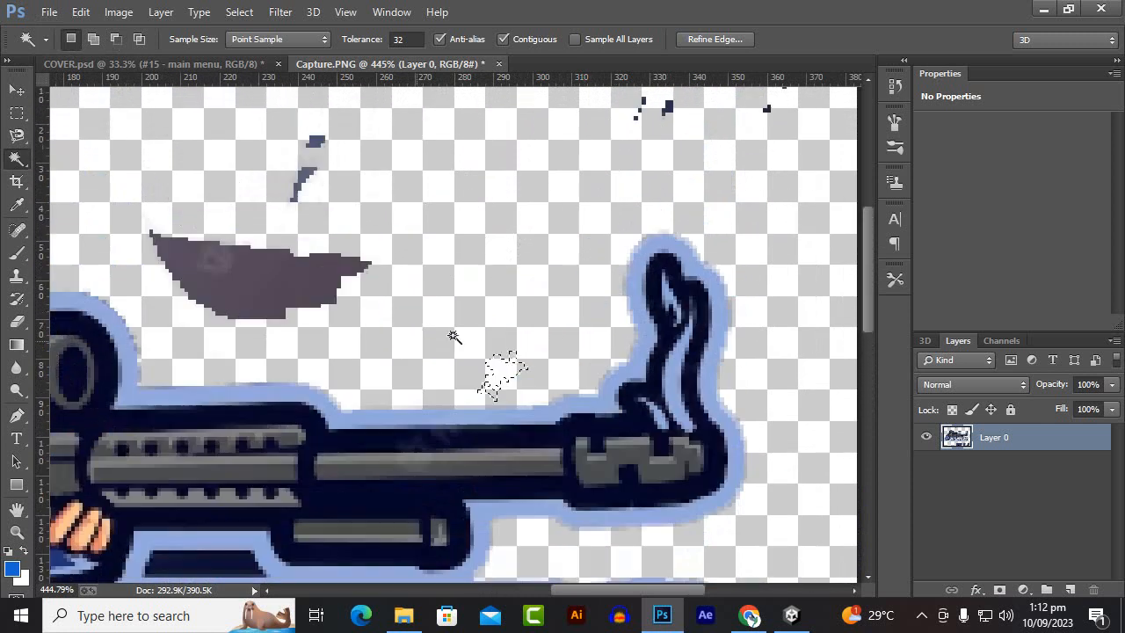
left_click(236, 299)
key("Delete")
left_click(304, 180)
key("Delete")
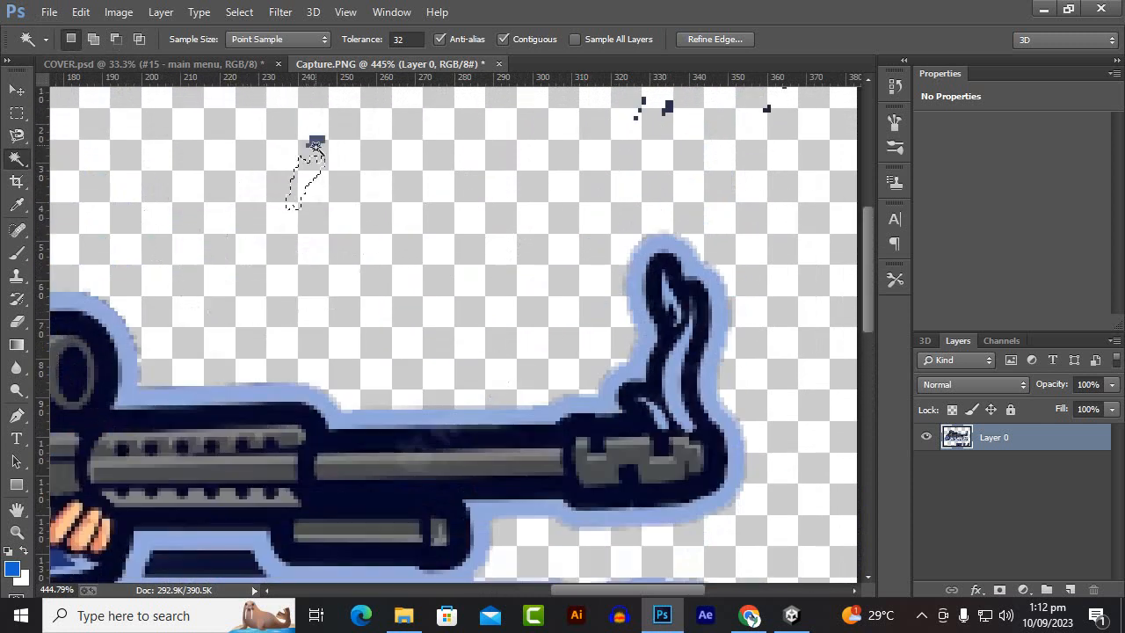
left_click(314, 145)
key("Delete")
Step: Delete the remaining dark specks and the short strip above the muzzle smoke near the image's upper-right corner
scroll(502, 296, "down", 1)
scroll(533, 289, "up", 4)
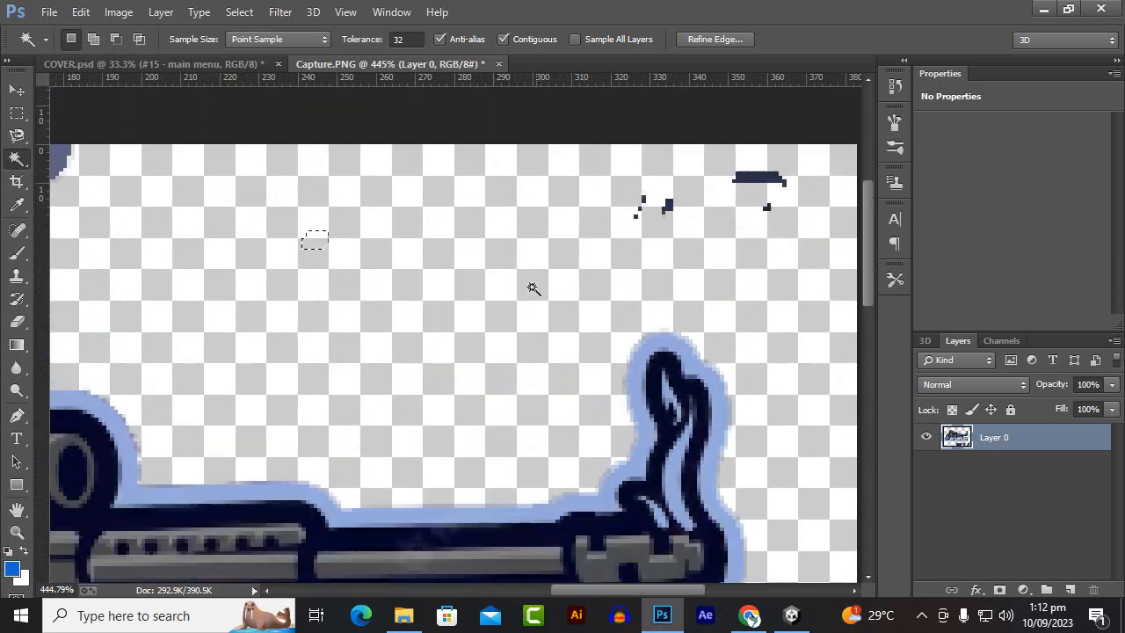
left_click(668, 208)
key("Delete")
left_click(644, 211)
left_click(747, 188)
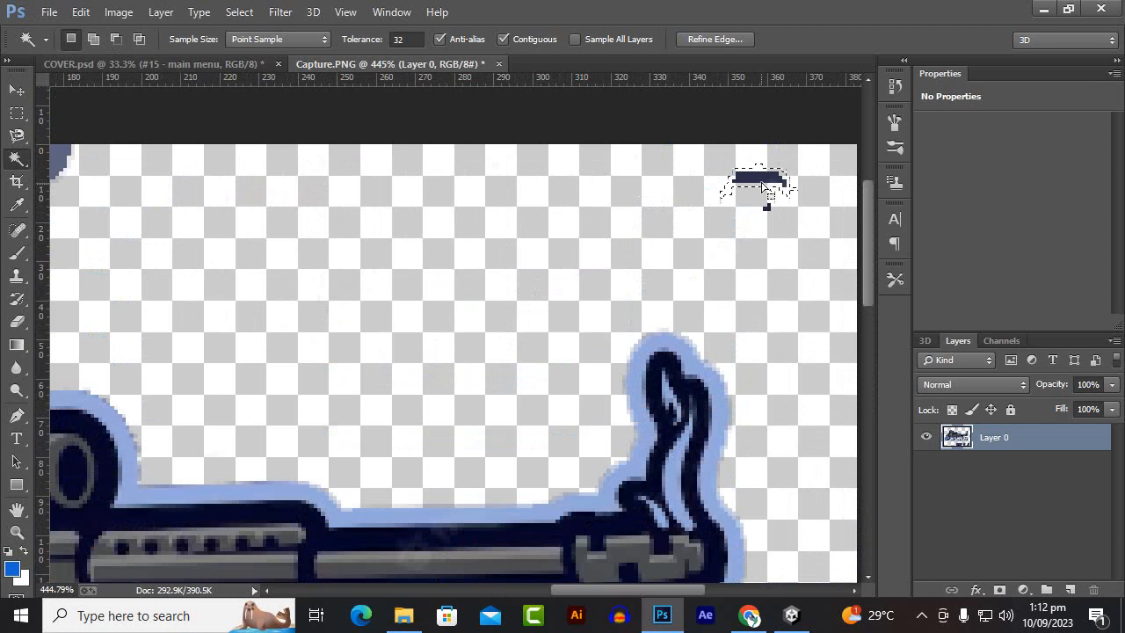
key("Delete")
left_click(766, 205)
key("Delete")
scroll(745, 276, "down", 1)
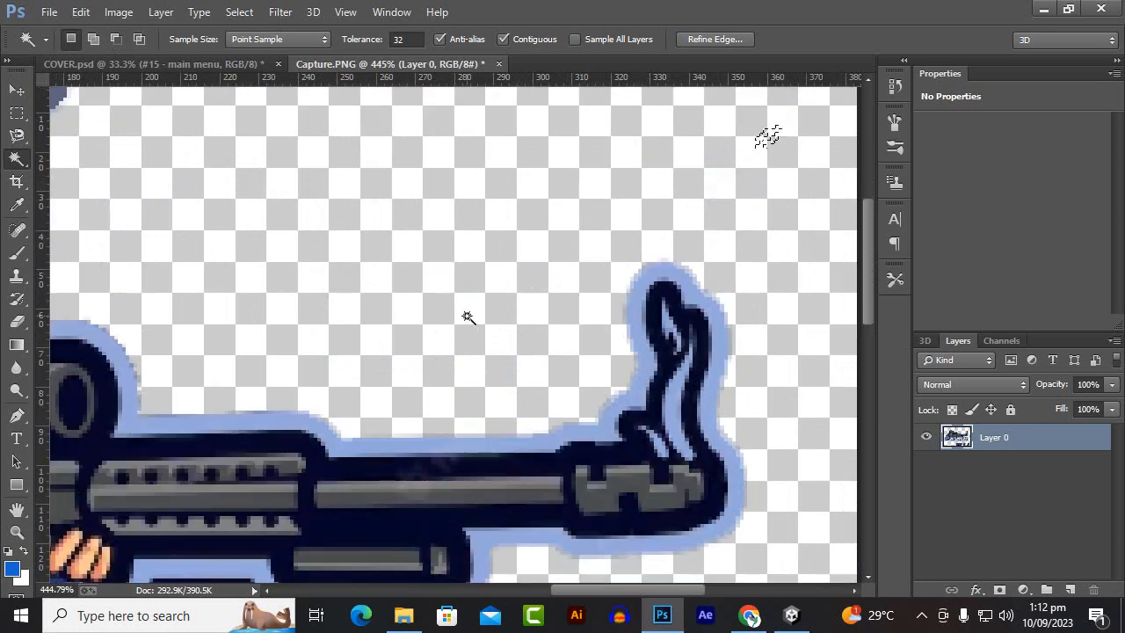
scroll(467, 317, "down", 3)
scroll(361, 177, "up", 2)
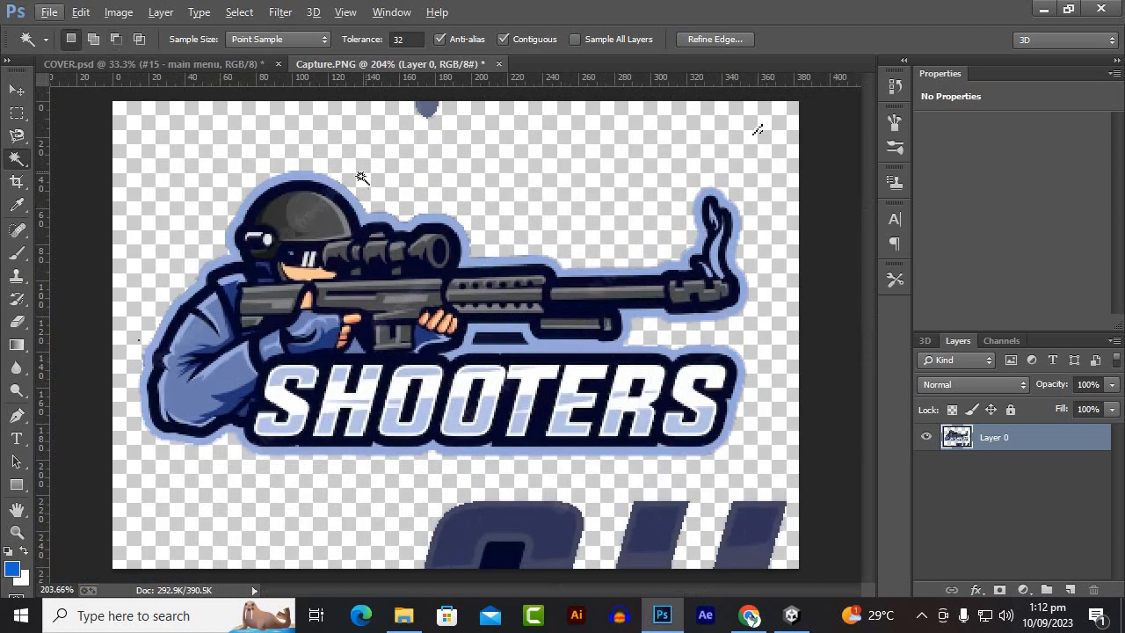
Step: Delete the purple patch at the image's upper edge and the large letter fragments along its lower edge with the Magic Wand
left_click(421, 113)
key("Delete")
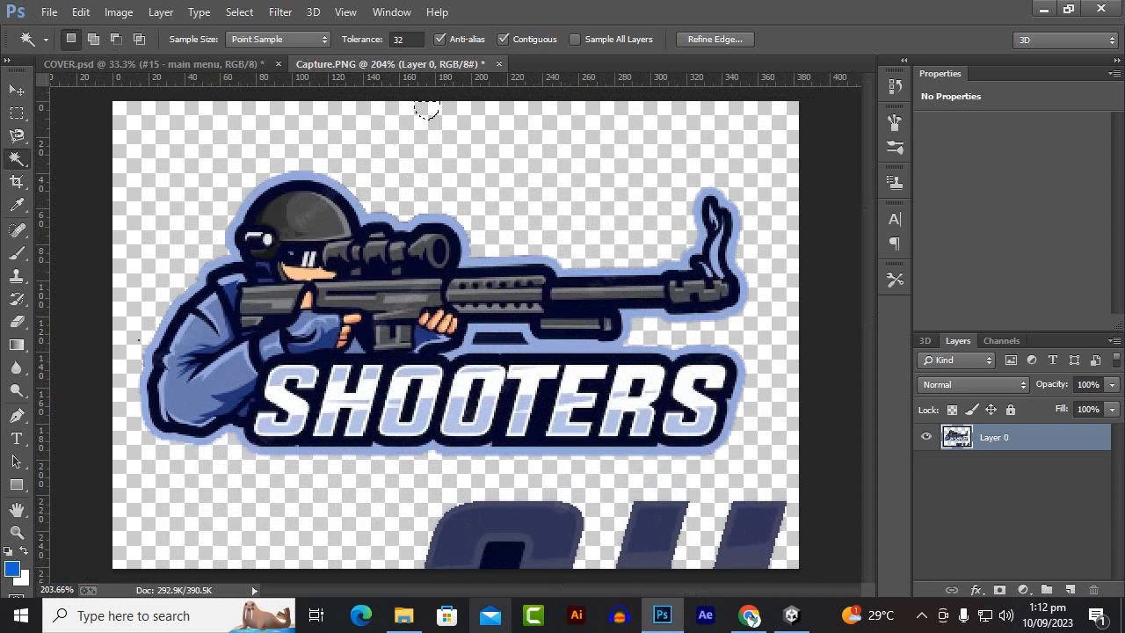
left_click(516, 527)
key("Delete")
left_click(507, 555)
key("Delete")
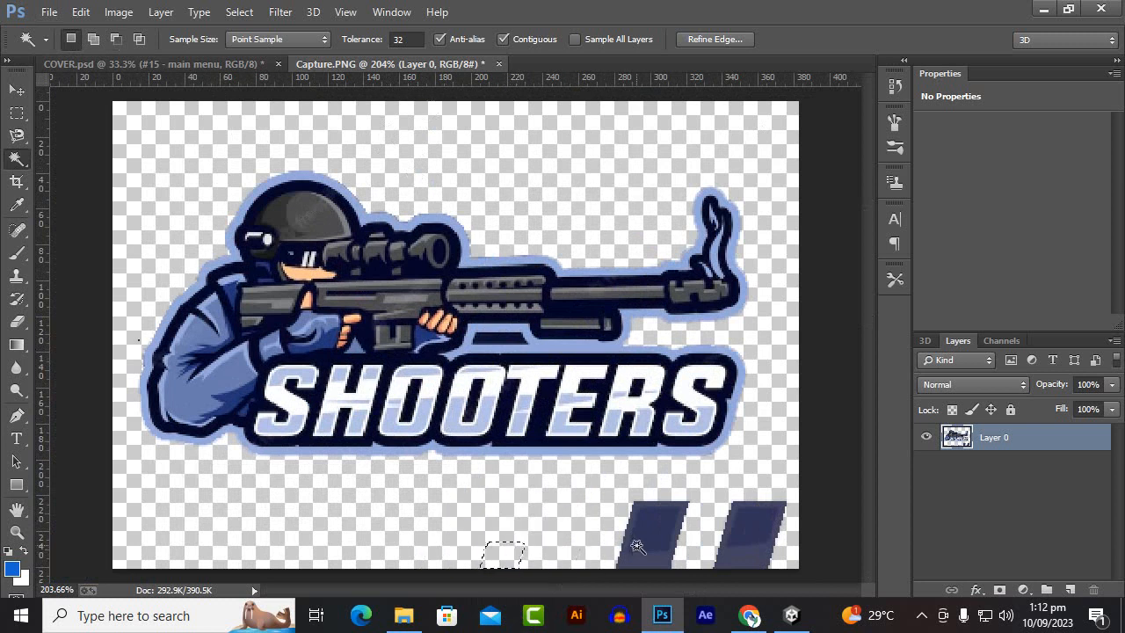
left_click(636, 548)
key("Delete")
left_click(740, 546)
key("Delete")
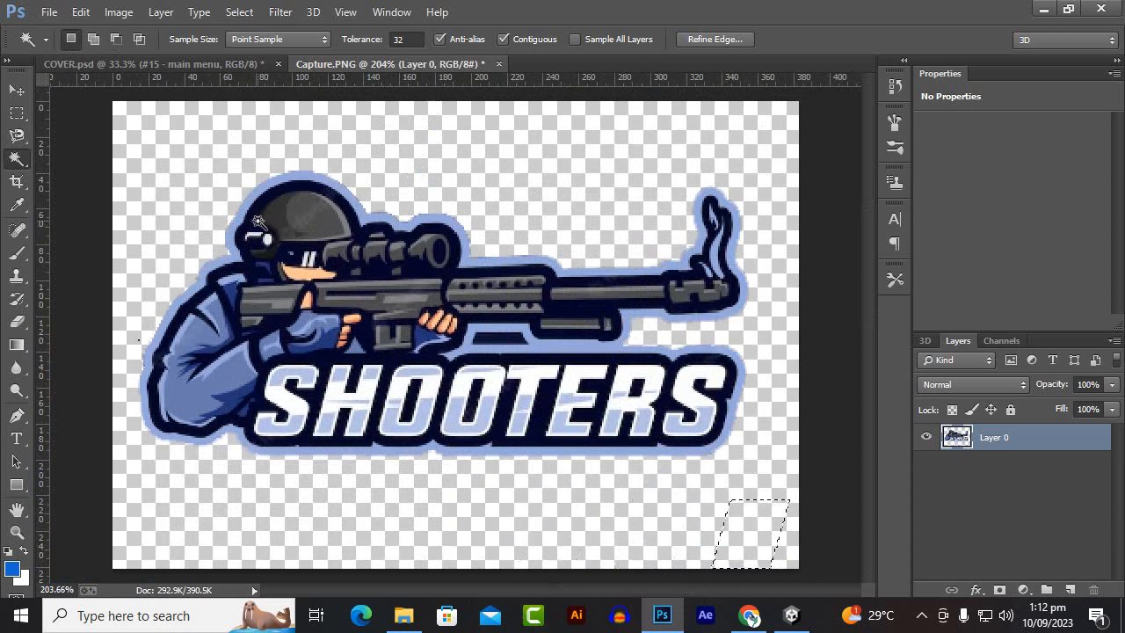
left_click(17, 184)
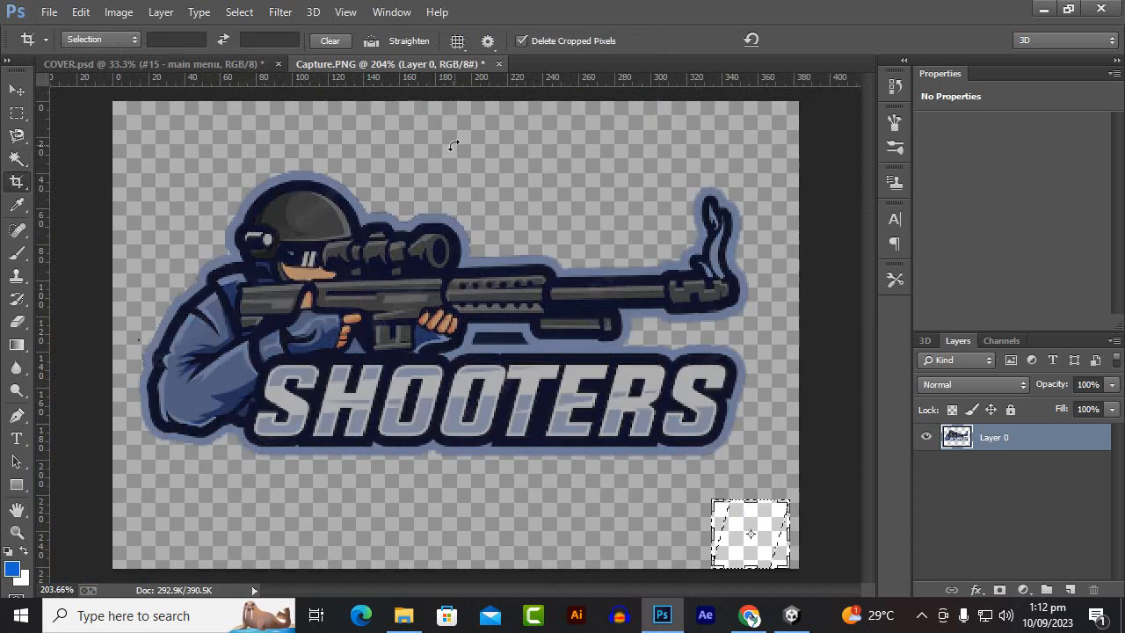
left_click(424, 261)
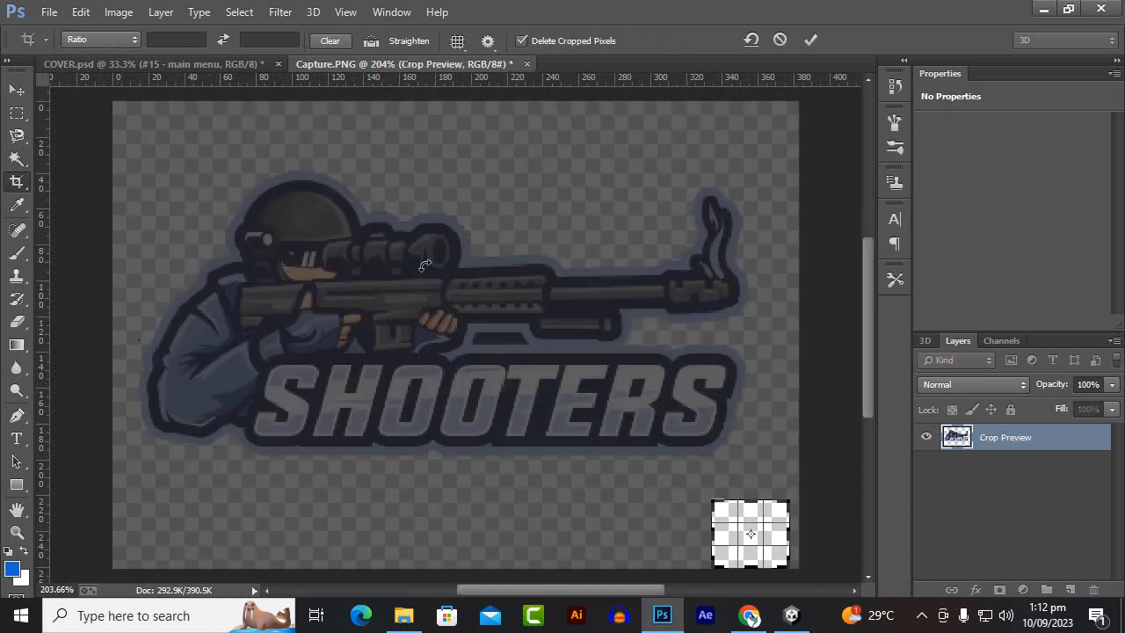
key("Return")
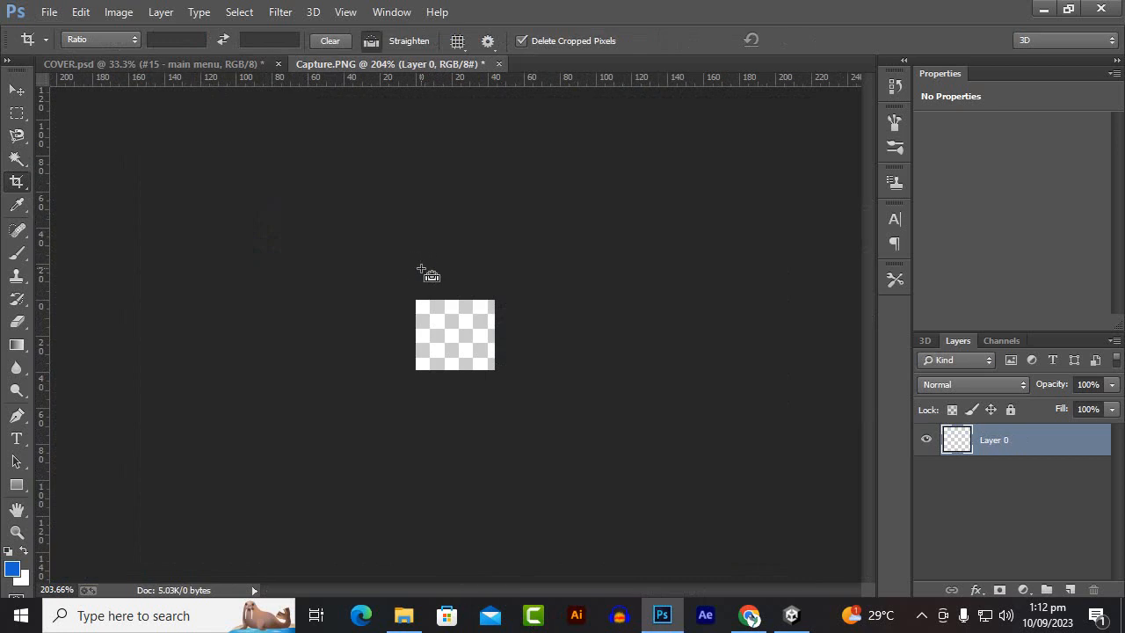
key("ctrl+z")
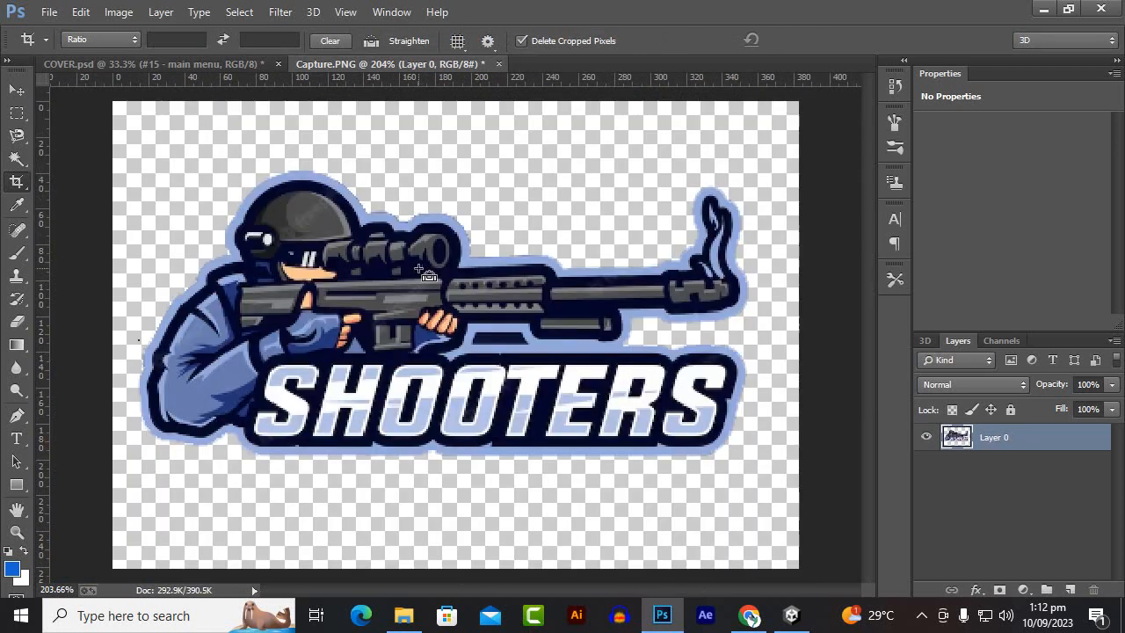
Step: Crop the image on all four sides to fit closely around the sniper logo
left_click(342, 145)
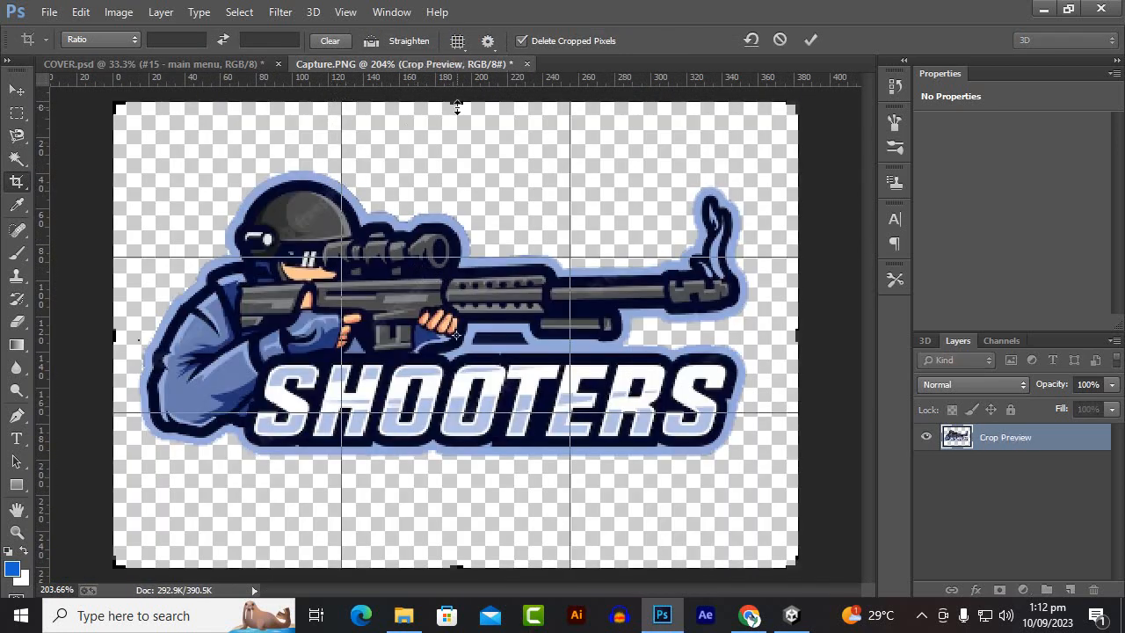
left_click_drag(456, 107, 463, 137)
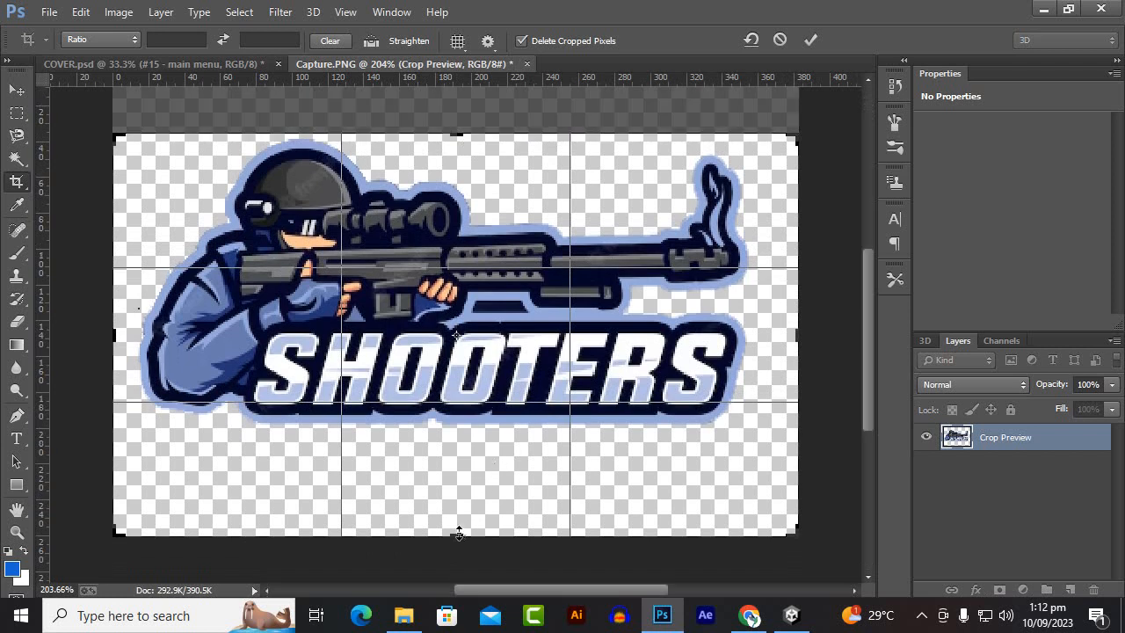
left_click_drag(459, 534, 478, 478)
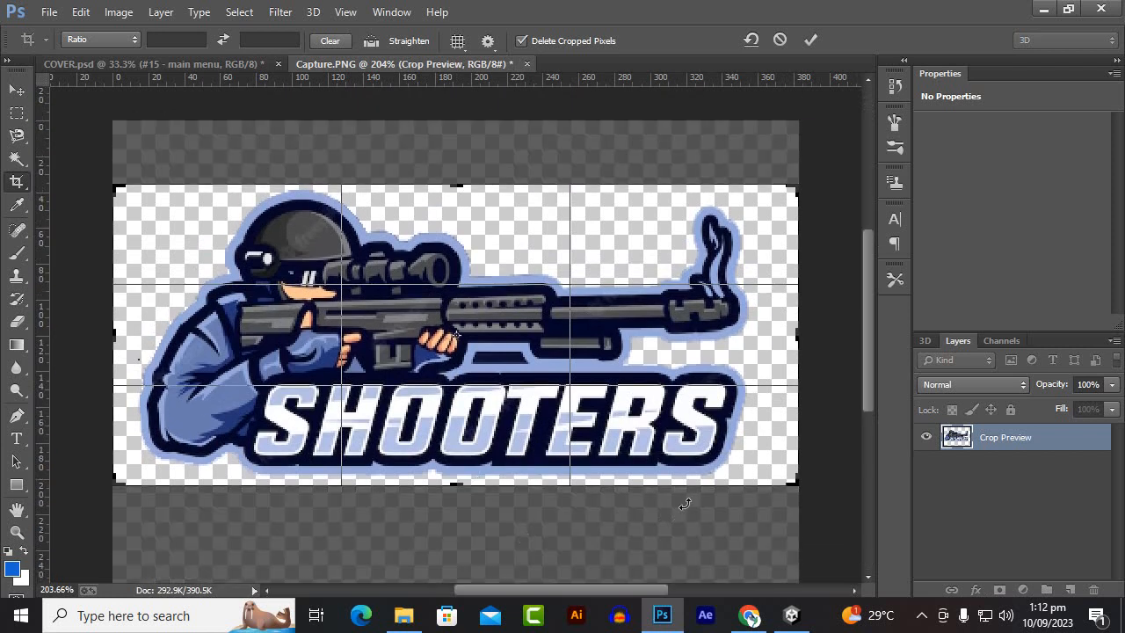
mouse_move(784, 349)
left_mouse_down()
mouse_move(791, 316)
mouse_move(781, 334)
left_mouse_up()
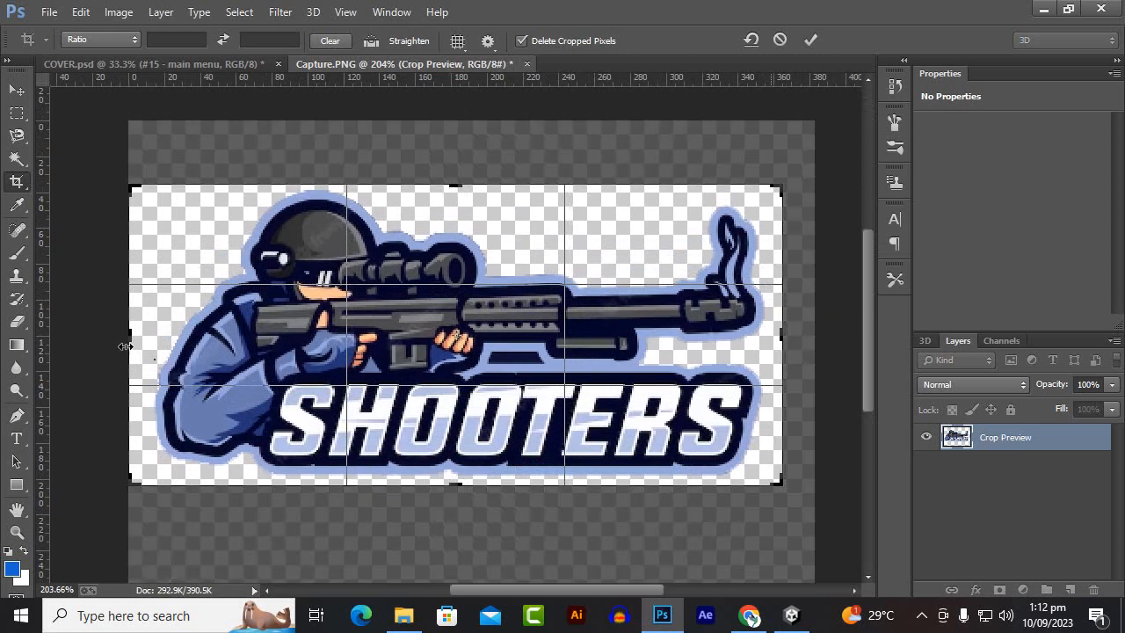
left_click_drag(126, 346, 144, 343)
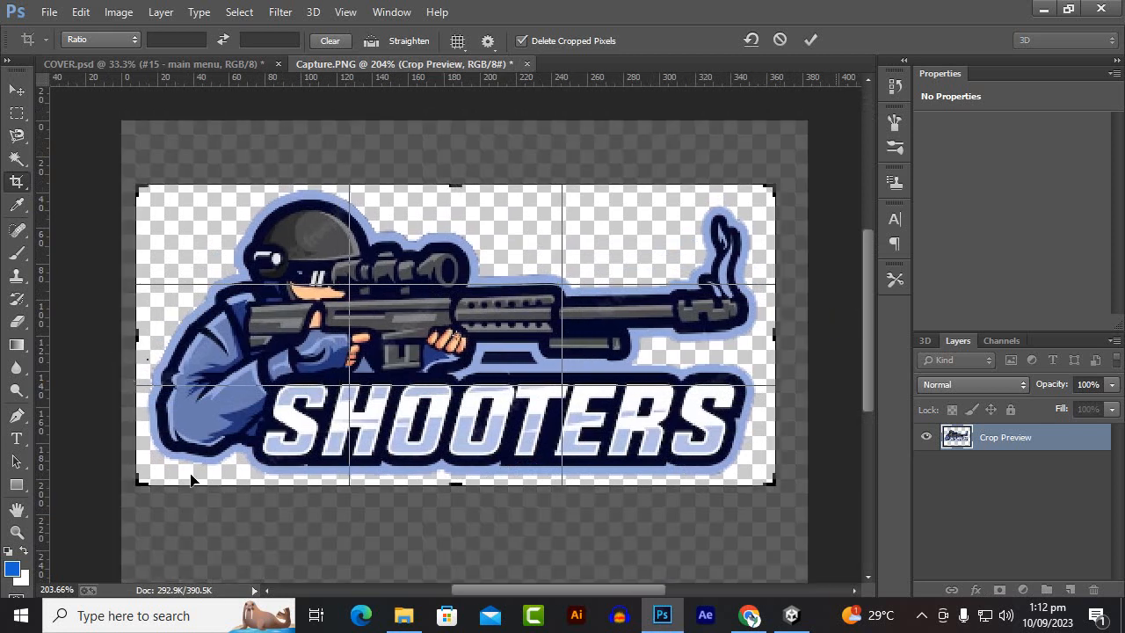
key("Return")
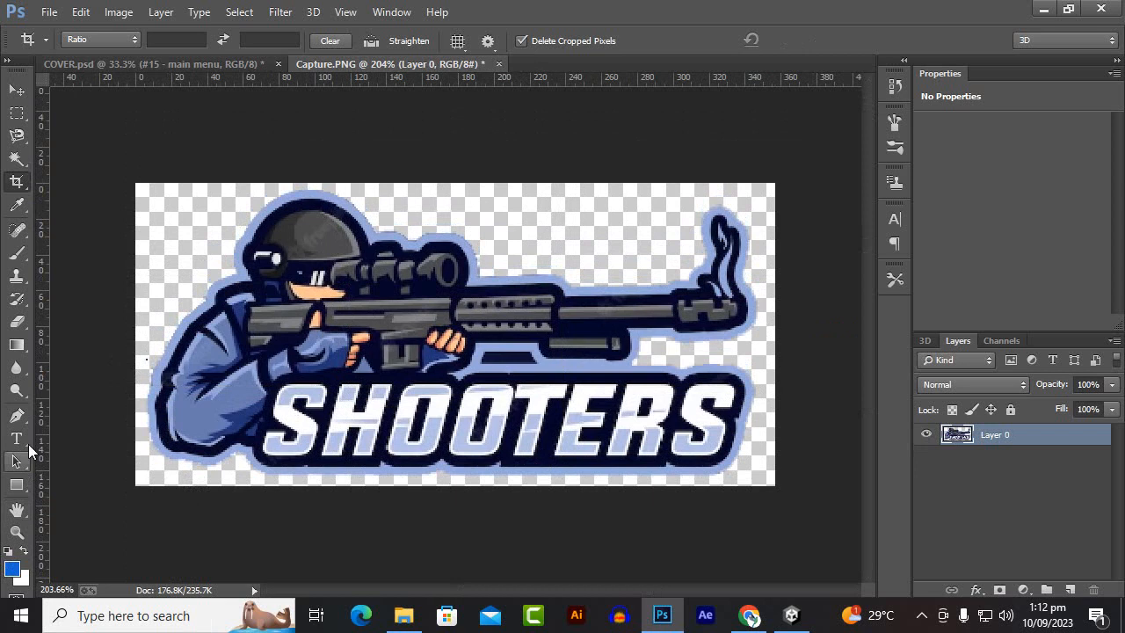
Step: Add the text "FERVID" and place it in the empty area above the rifle barrel, between the scope and the muzzle smoke
left_click(20, 439)
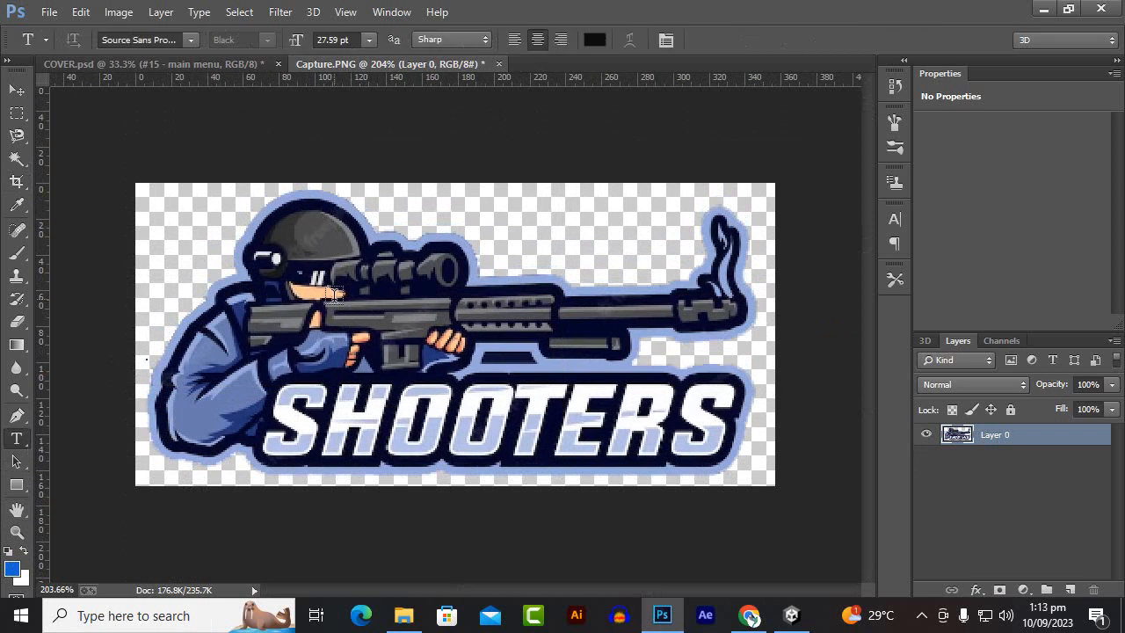
left_click(332, 295)
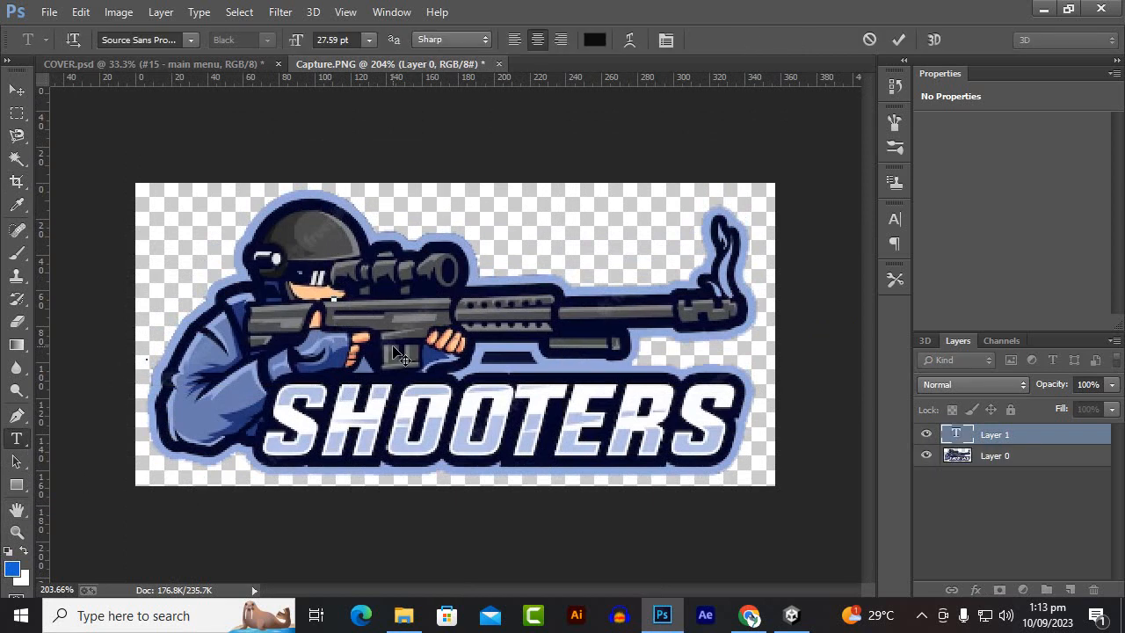
type("FERVID")
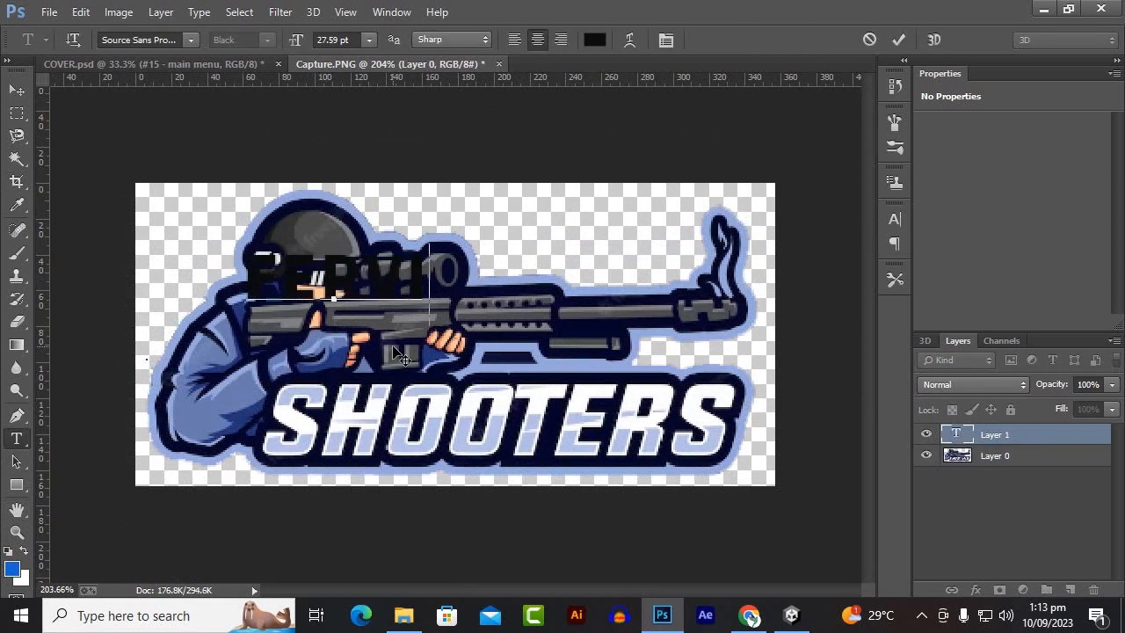
key("ctrl+a")
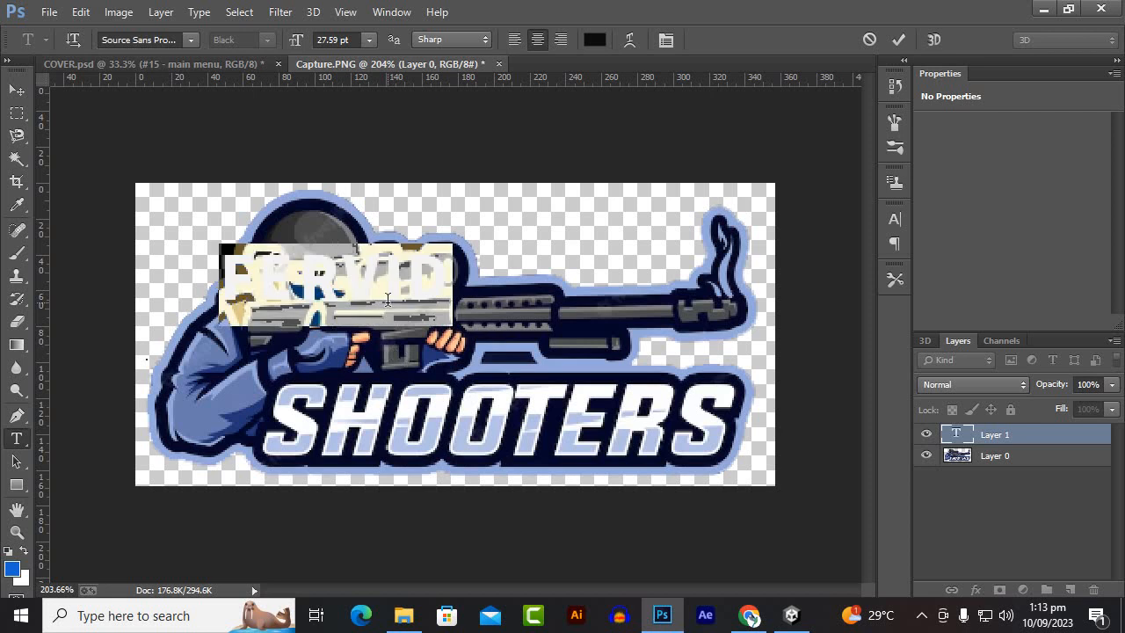
left_click(16, 89)
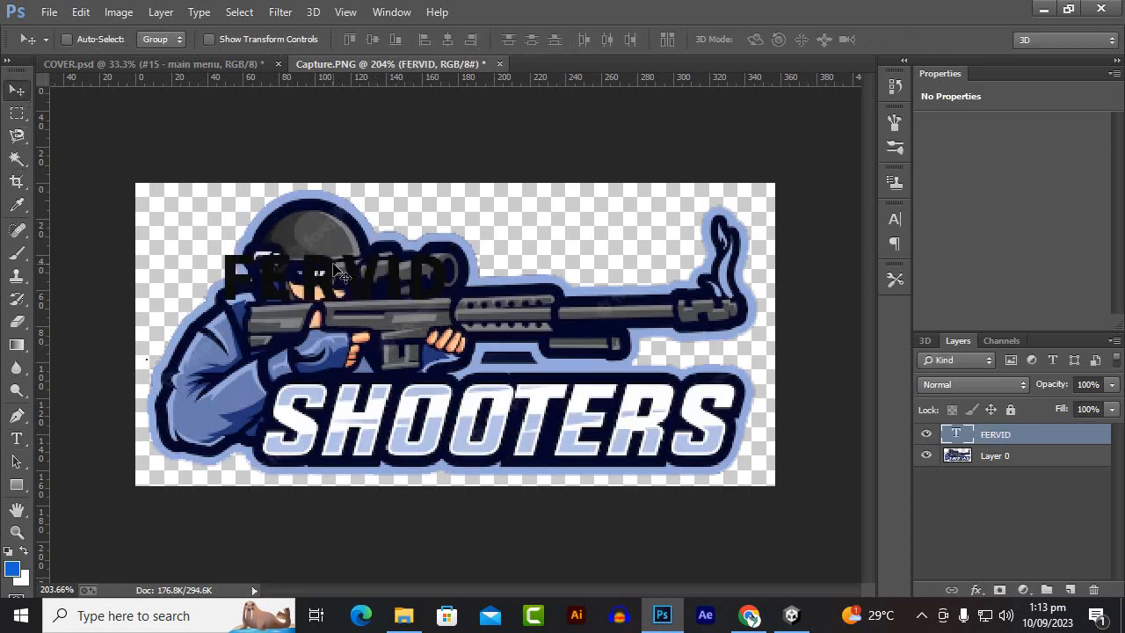
left_click_drag(351, 277, 424, 420)
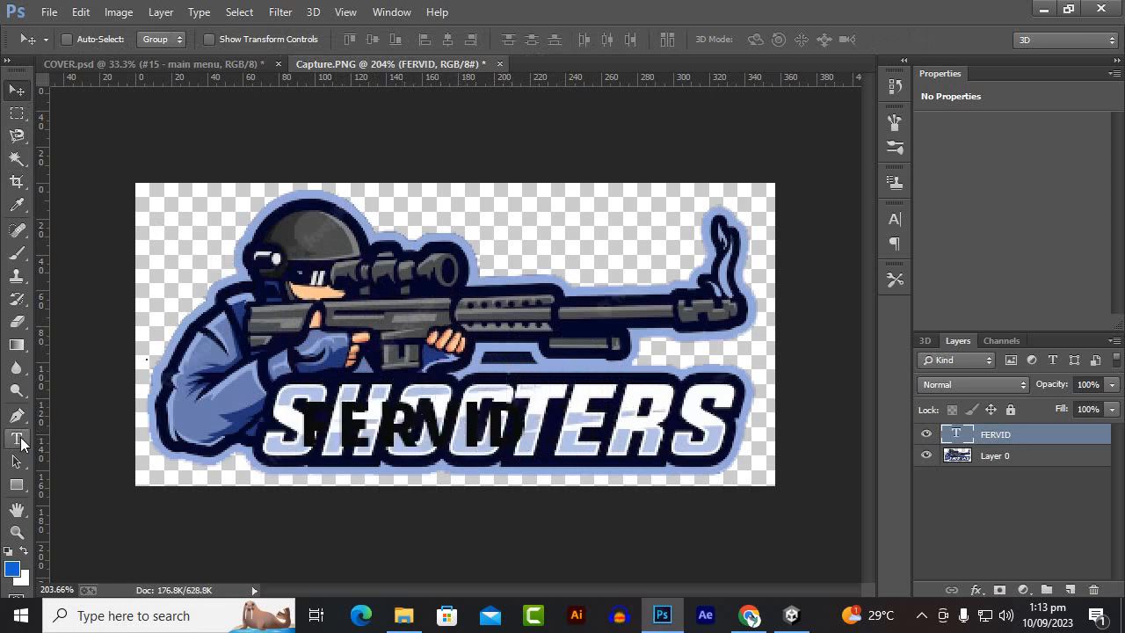
left_click_drag(409, 452, 594, 239)
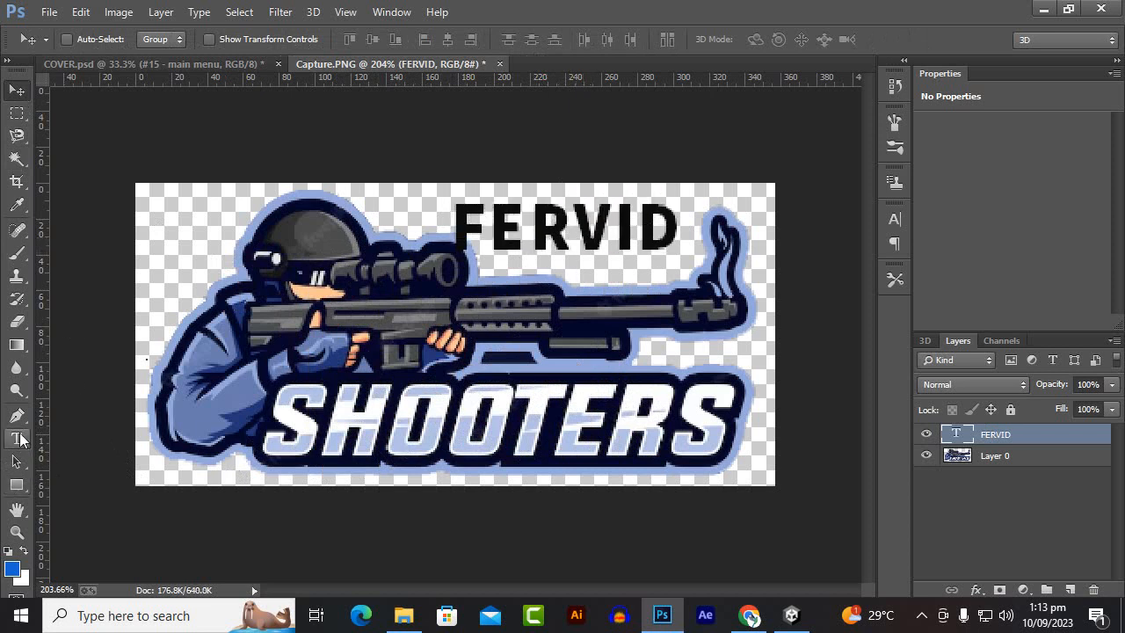
Step: Set the font of the whole FERVID text to Curly Puth
left_click(17, 438)
double_click(539, 246)
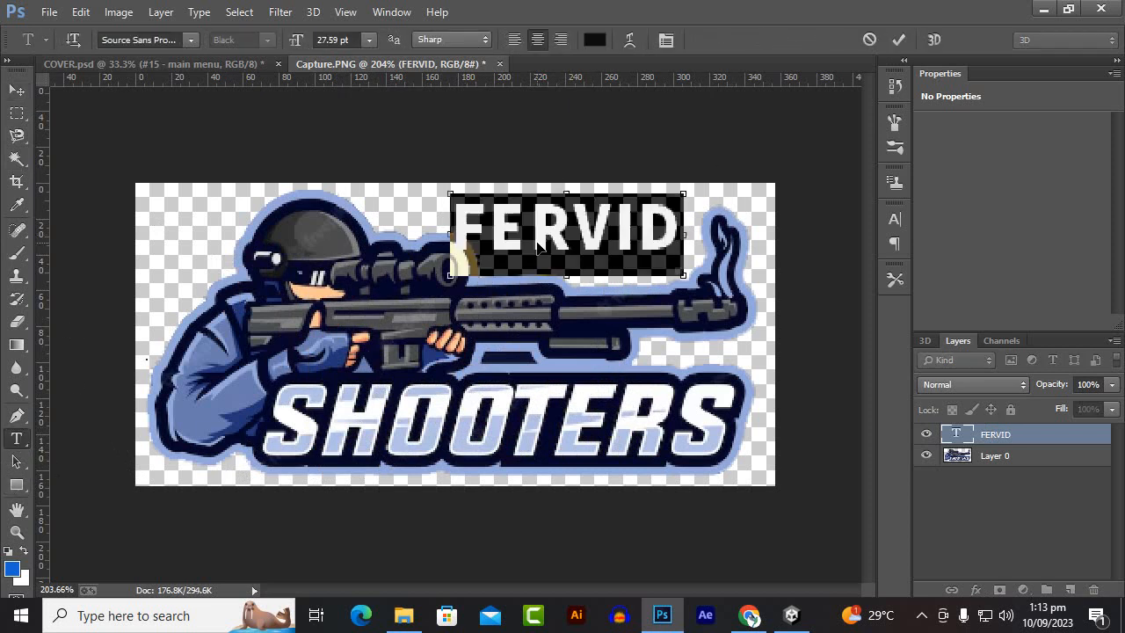
left_click(191, 40)
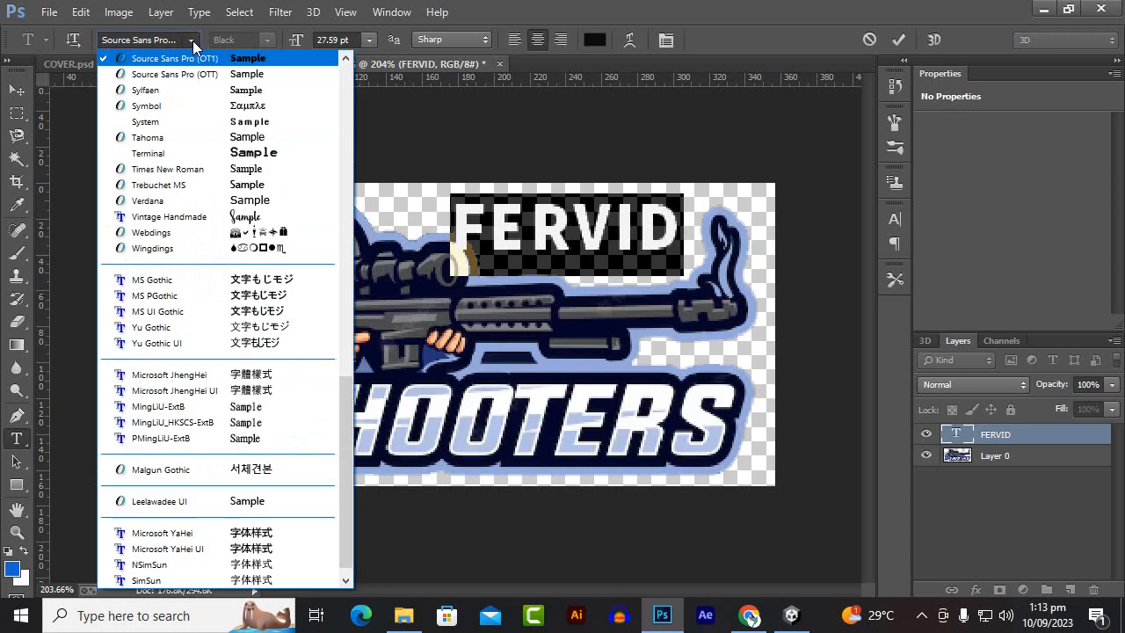
left_click(247, 63)
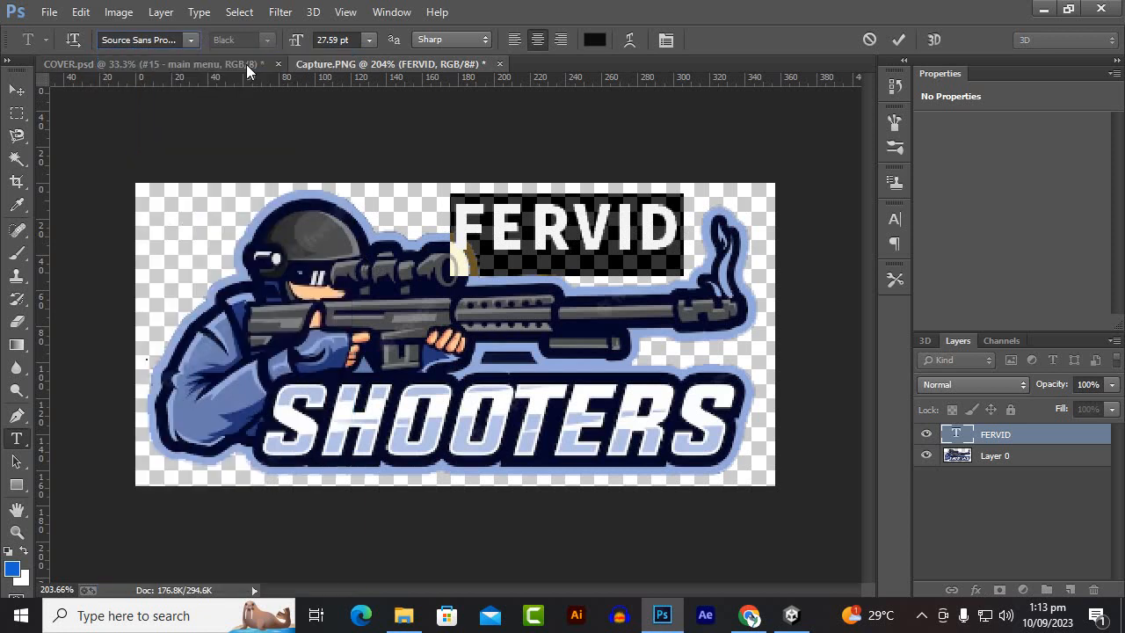
left_click(187, 42)
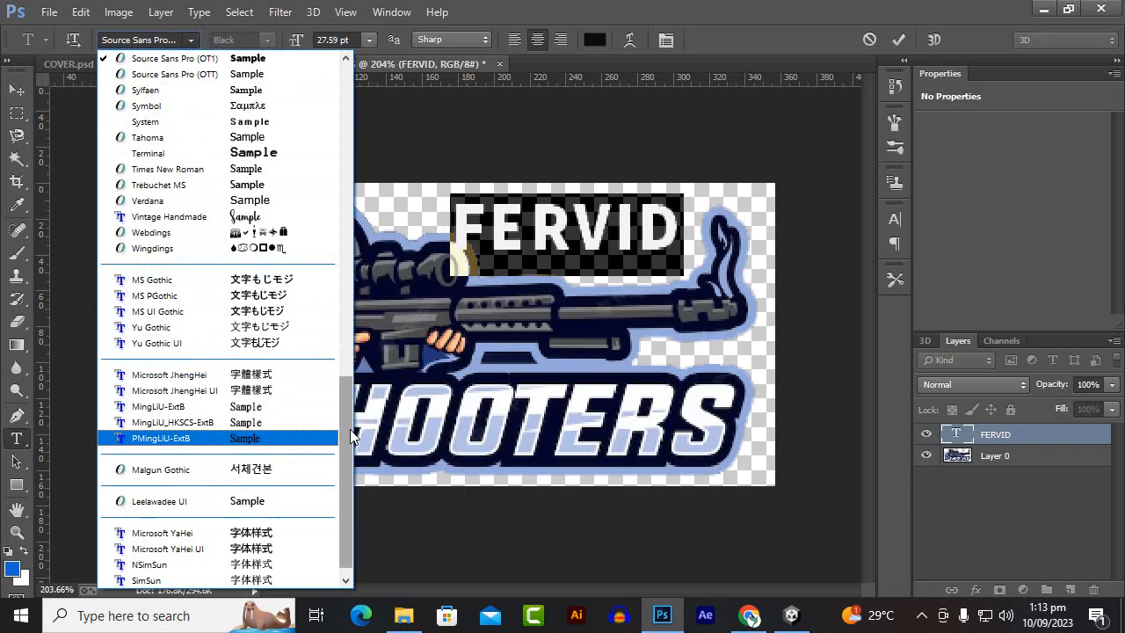
left_click_drag(349, 429, 354, 99)
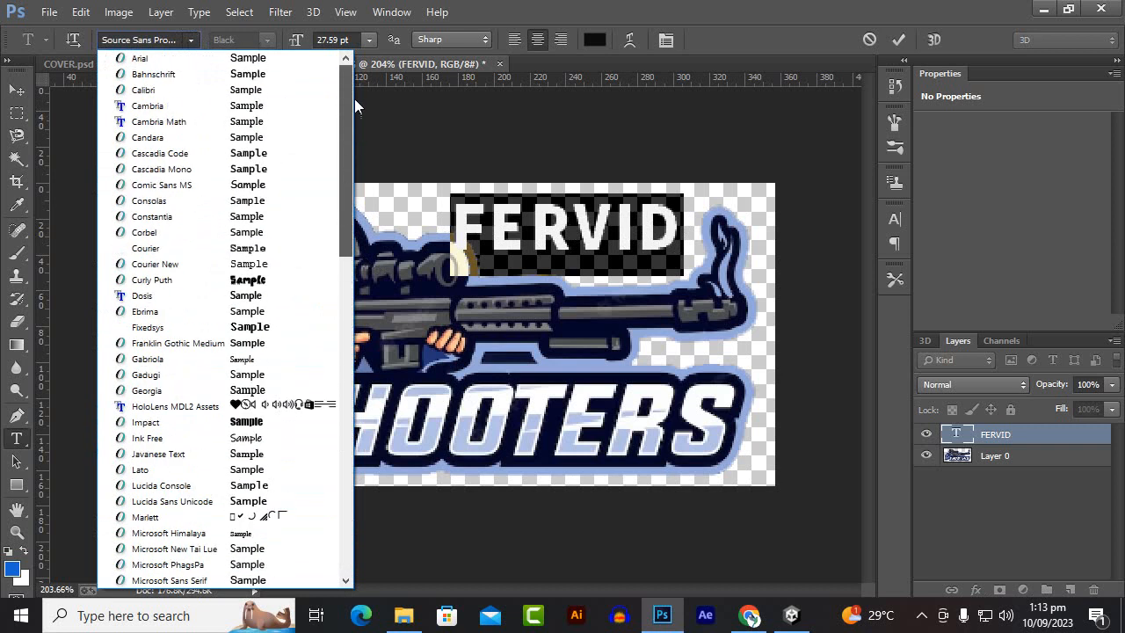
left_click(309, 281)
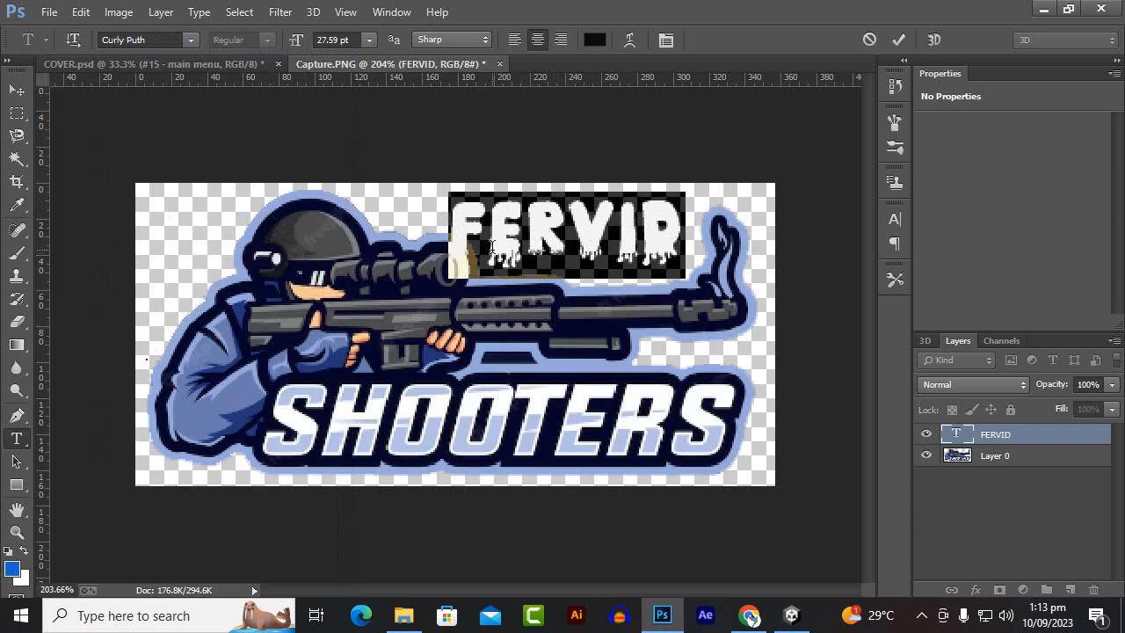
Step: Try Impact and Arial on the FERVID text, and return it to Curly Puth
left_click(189, 39)
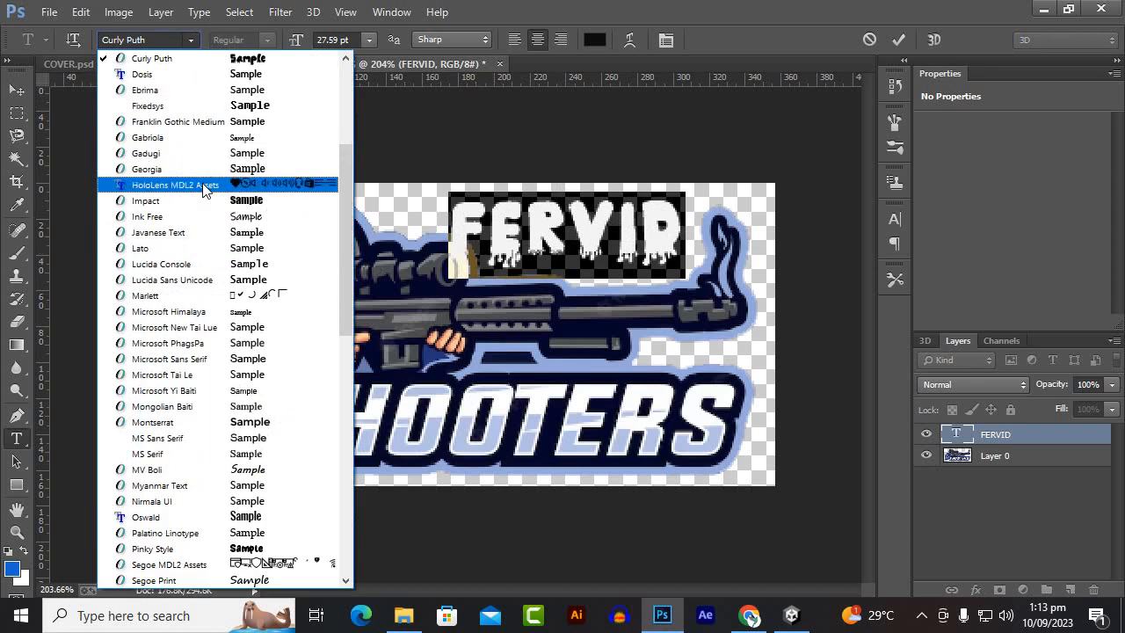
left_click(239, 200)
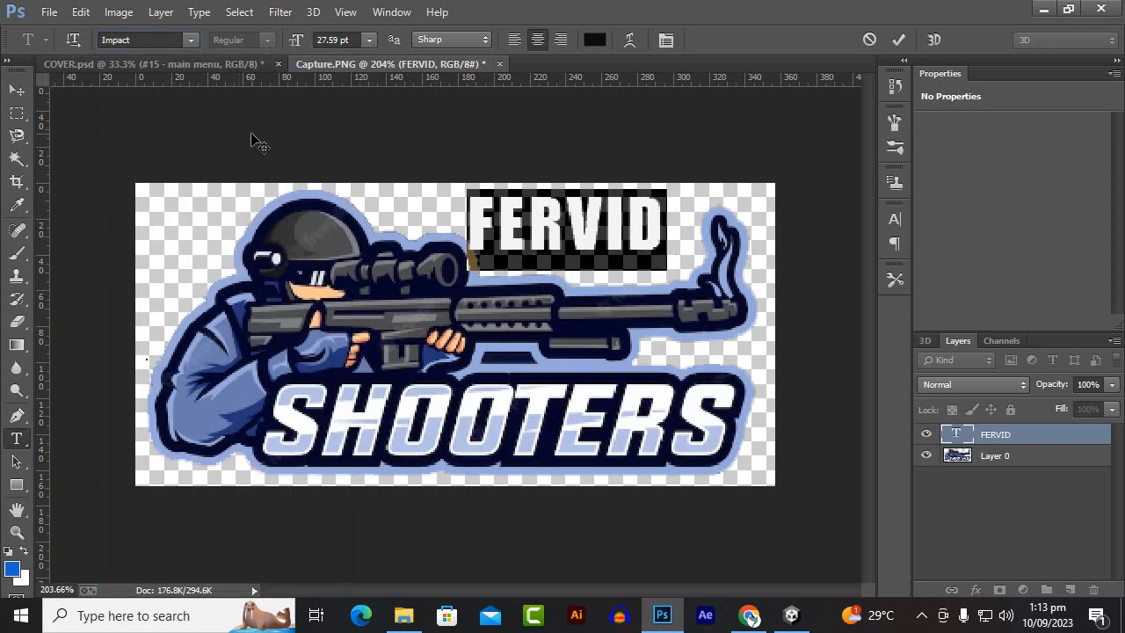
left_click(189, 40)
scroll(198, 215, "up", 7)
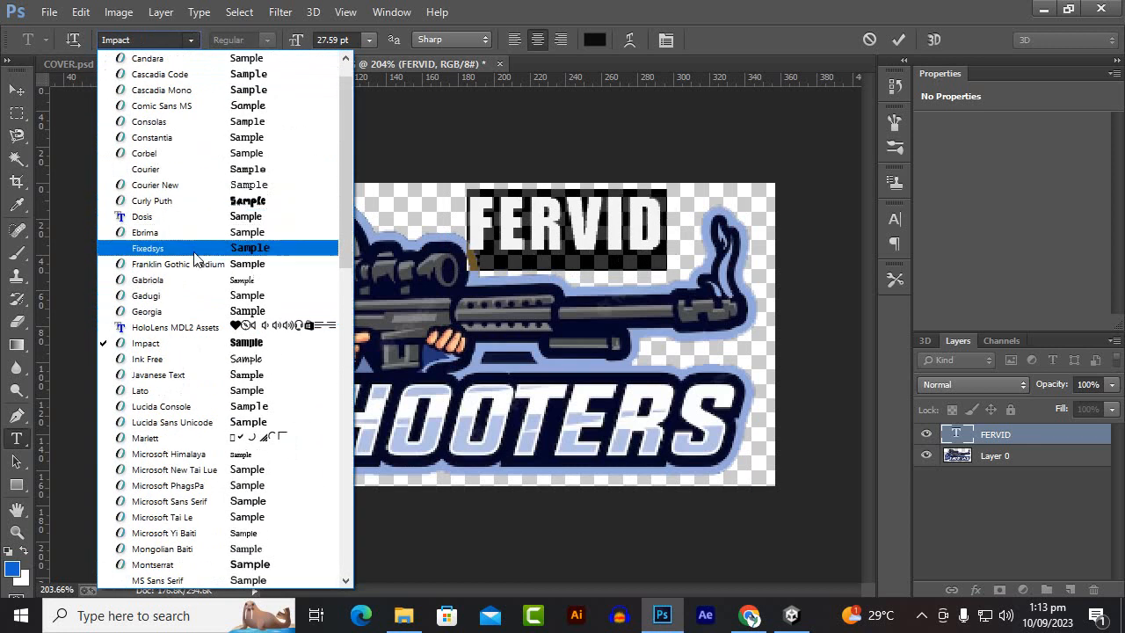
scroll(200, 216, "up", 2)
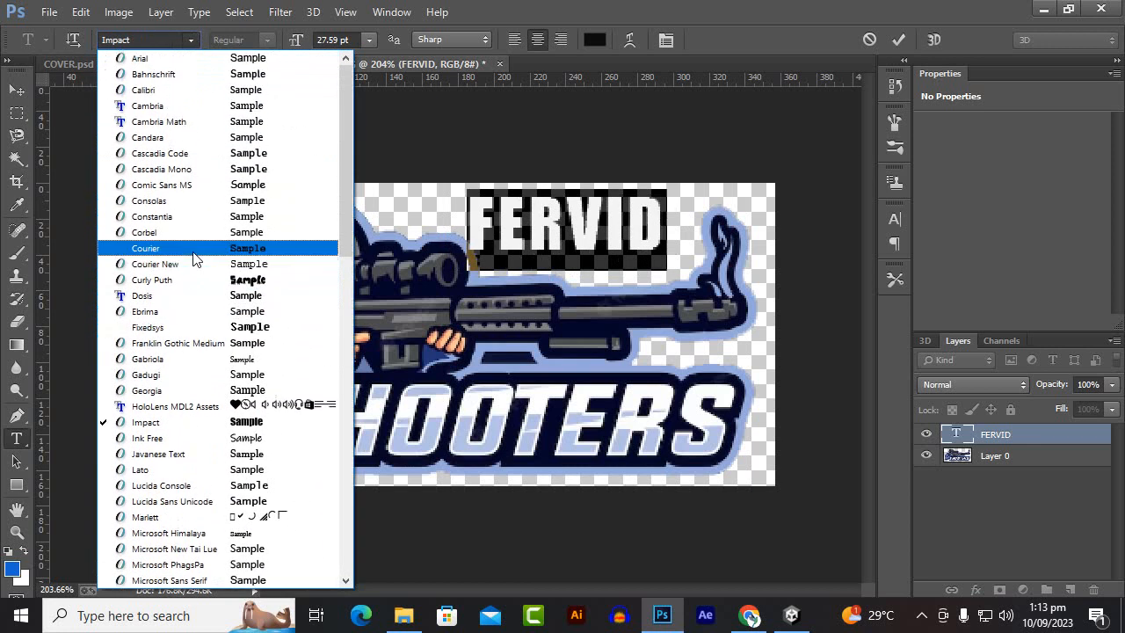
left_click(268, 58)
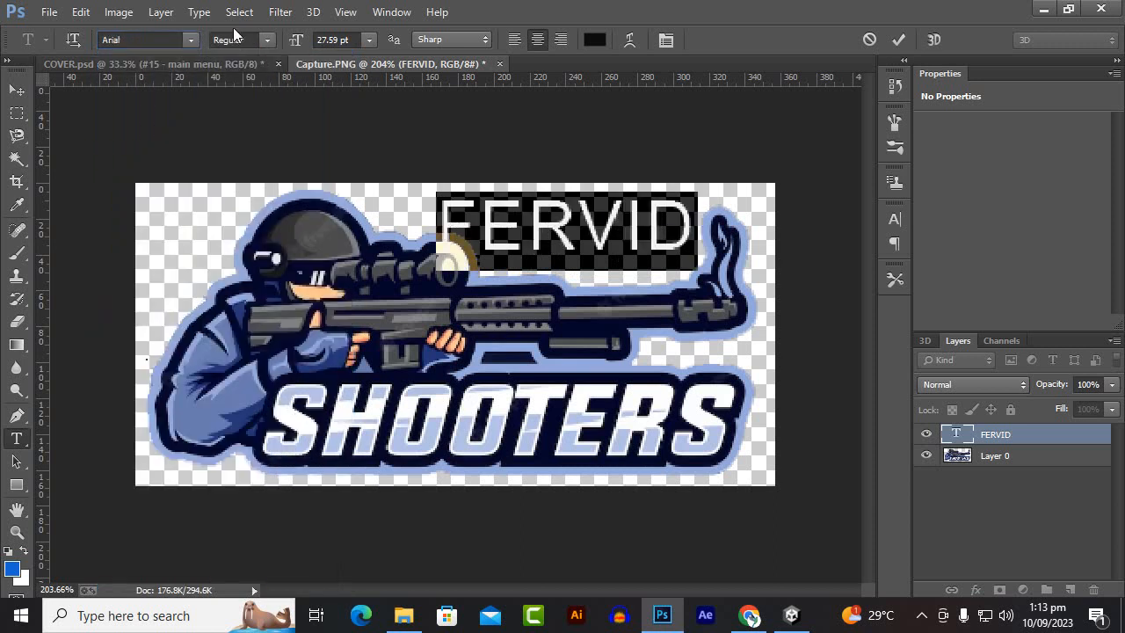
left_click(190, 40)
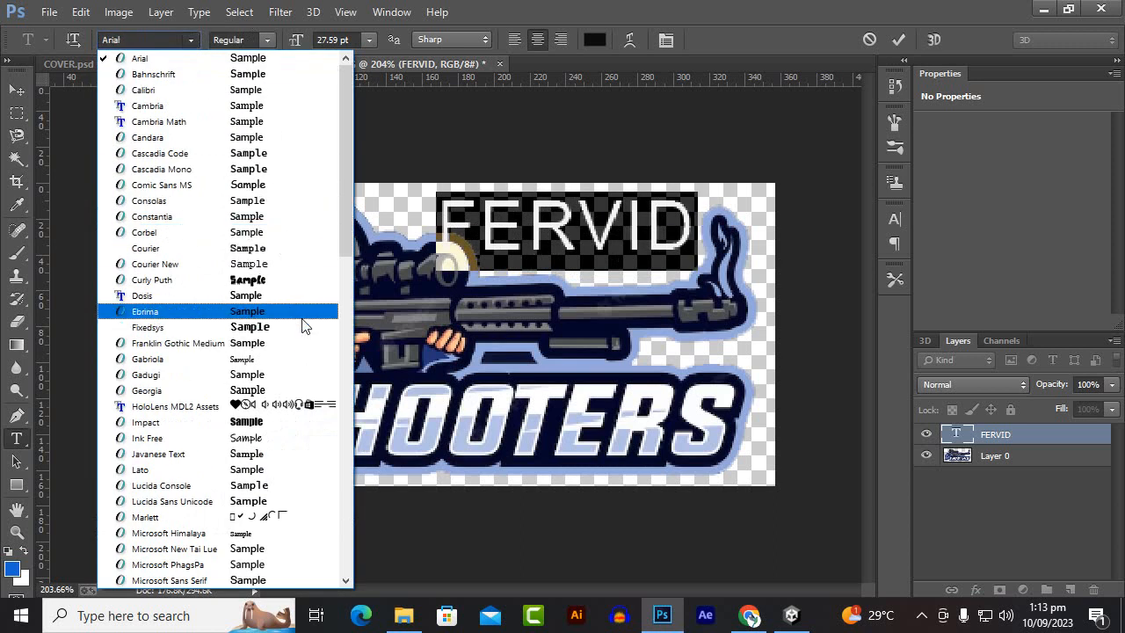
left_click(300, 281)
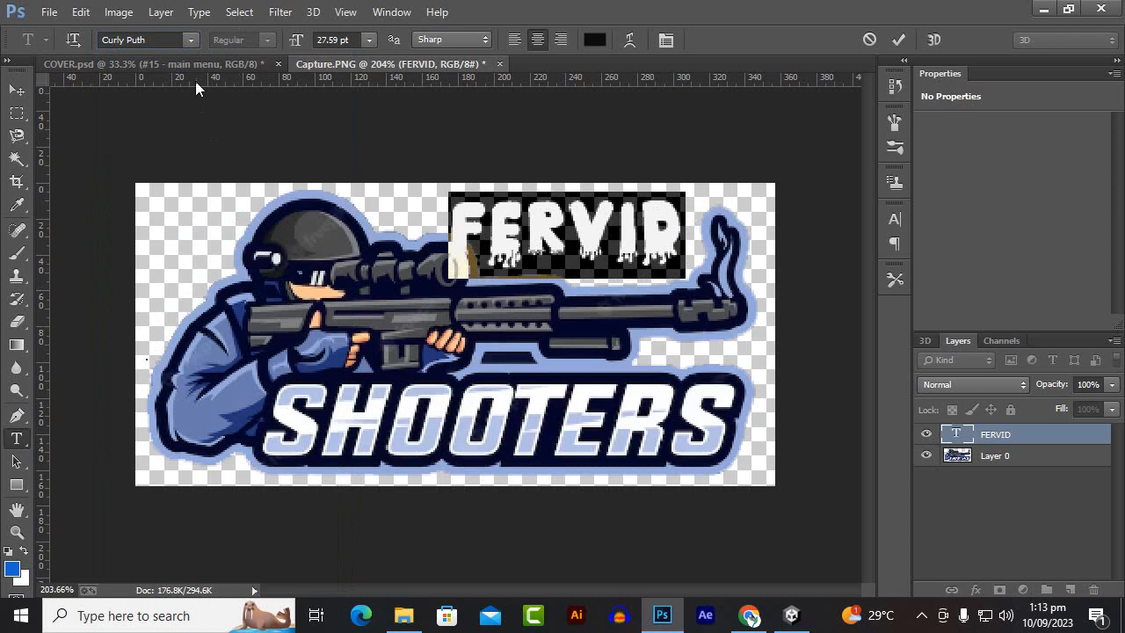
Step: Set the font of the FERVID text to Pinky Style
left_click(189, 40)
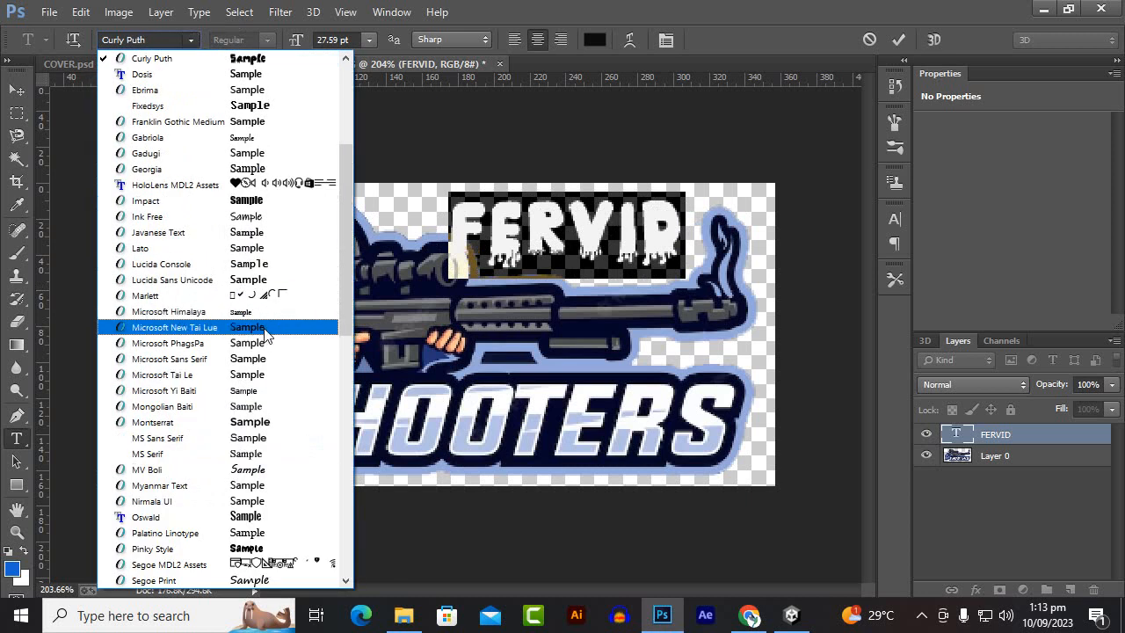
scroll(263, 298, "down", 2)
scroll(267, 326, "down", 3)
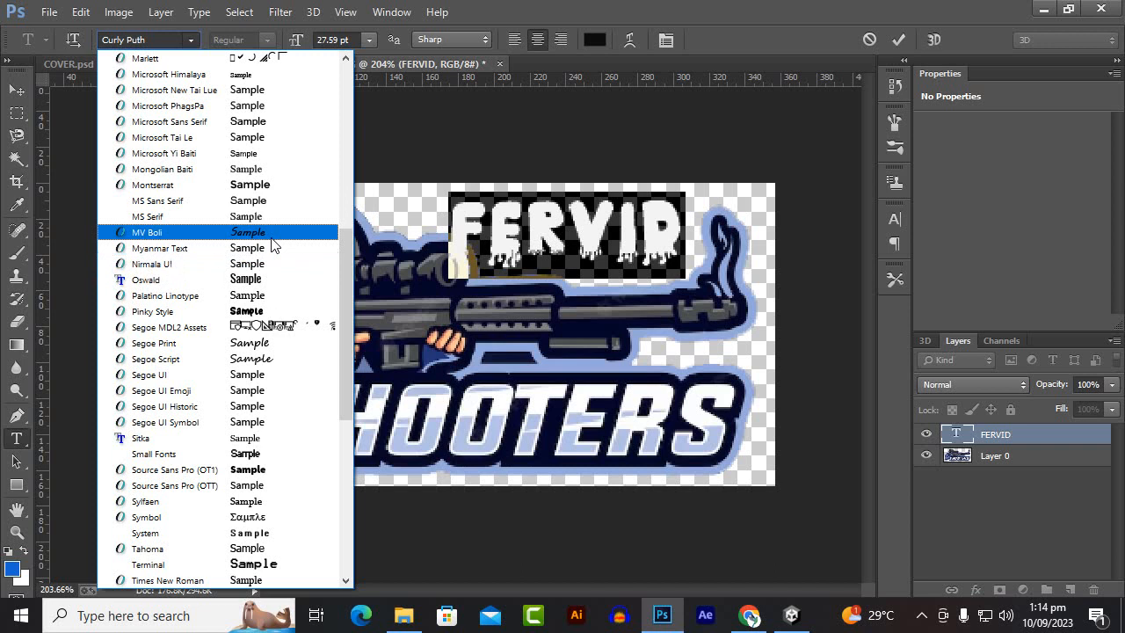
left_click(279, 312)
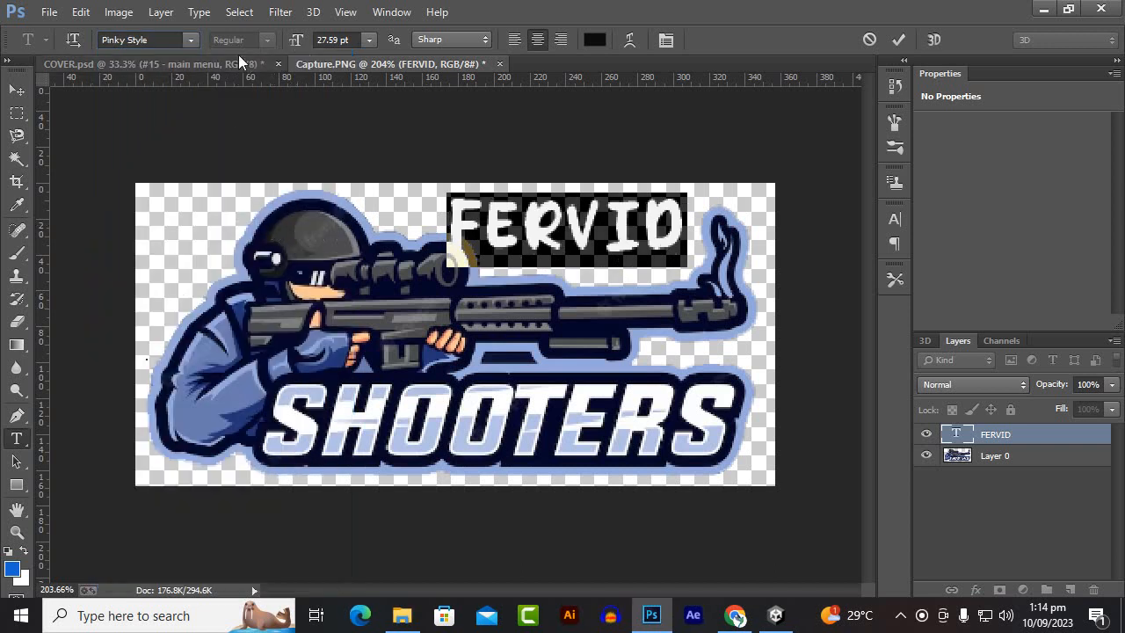
left_click(182, 37)
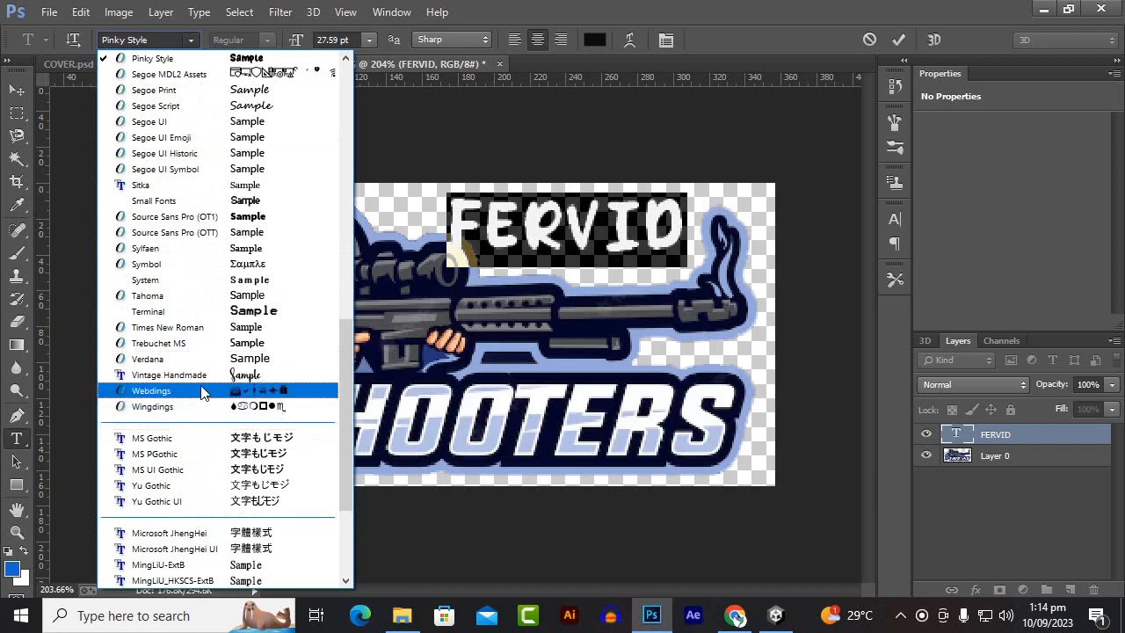
left_click(596, 230)
left_click(563, 249)
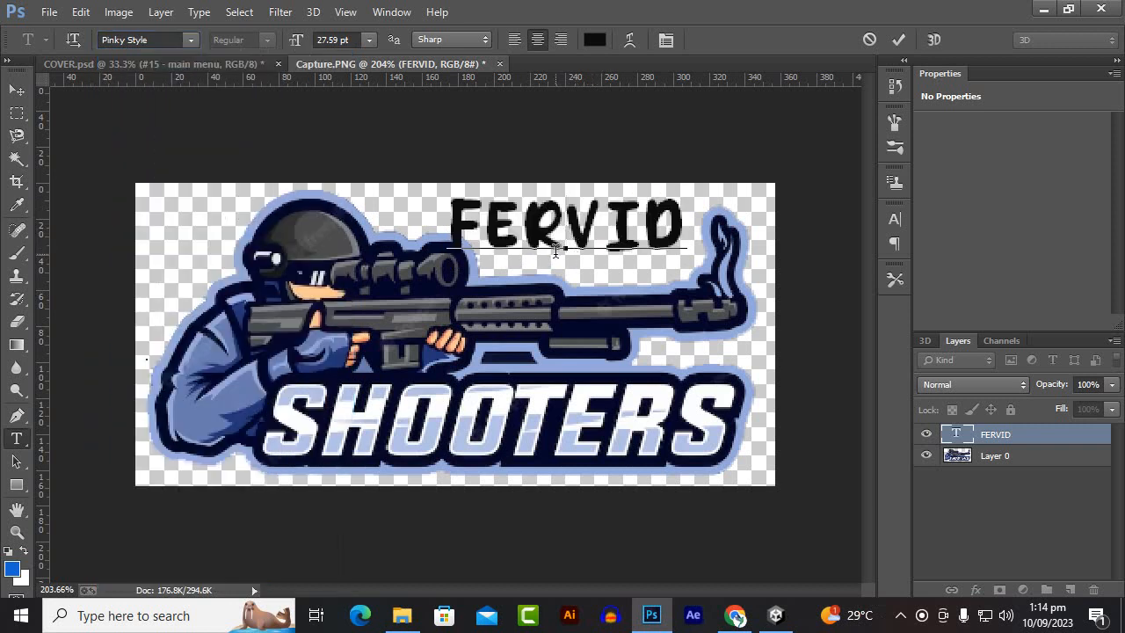
Step: Move the FERVID text over the first letters of SHOOTERS and enlarge it proportionally to about 35.5 pt
left_click(16, 88)
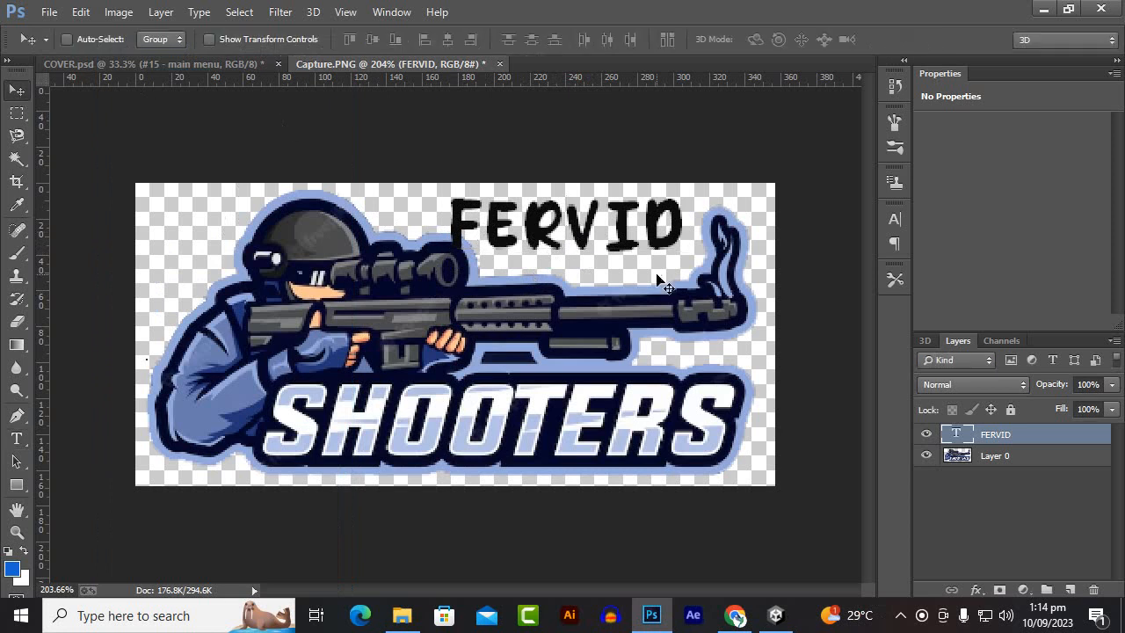
left_click_drag(658, 276, 483, 475)
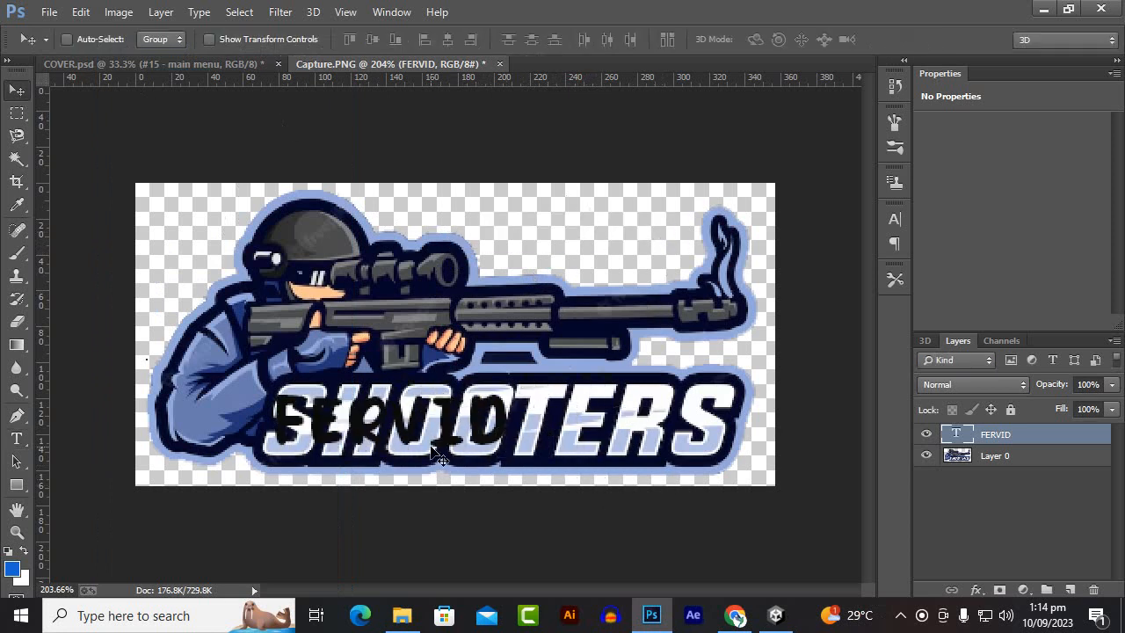
key("ctrl+t")
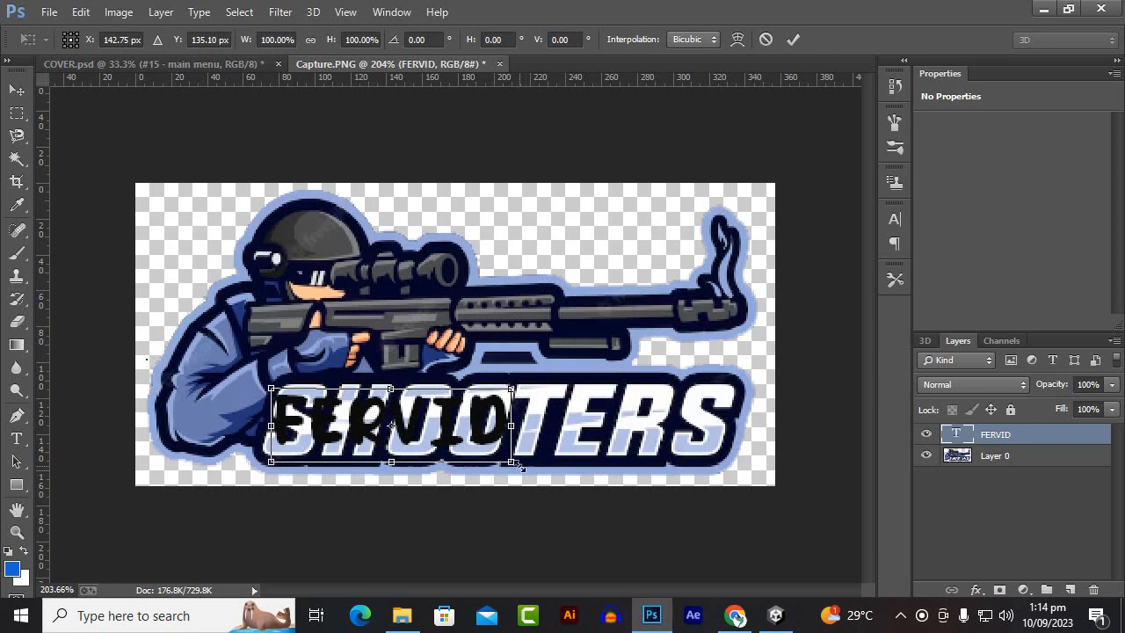
left_click_drag(521, 466, 563, 493)
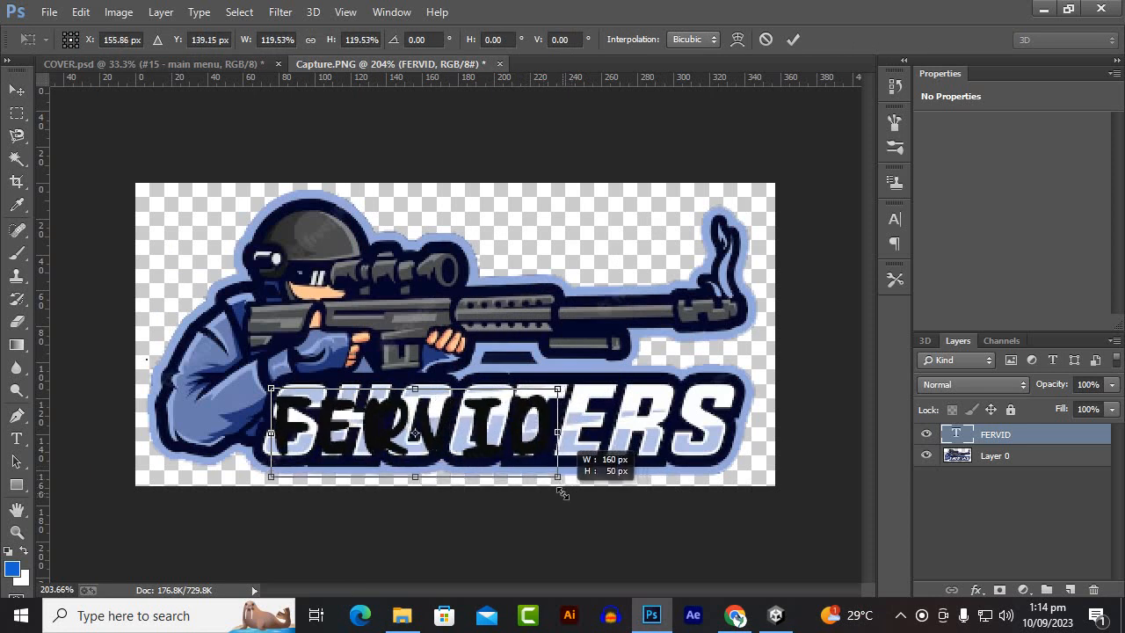
left_click_drag(557, 389, 587, 380)
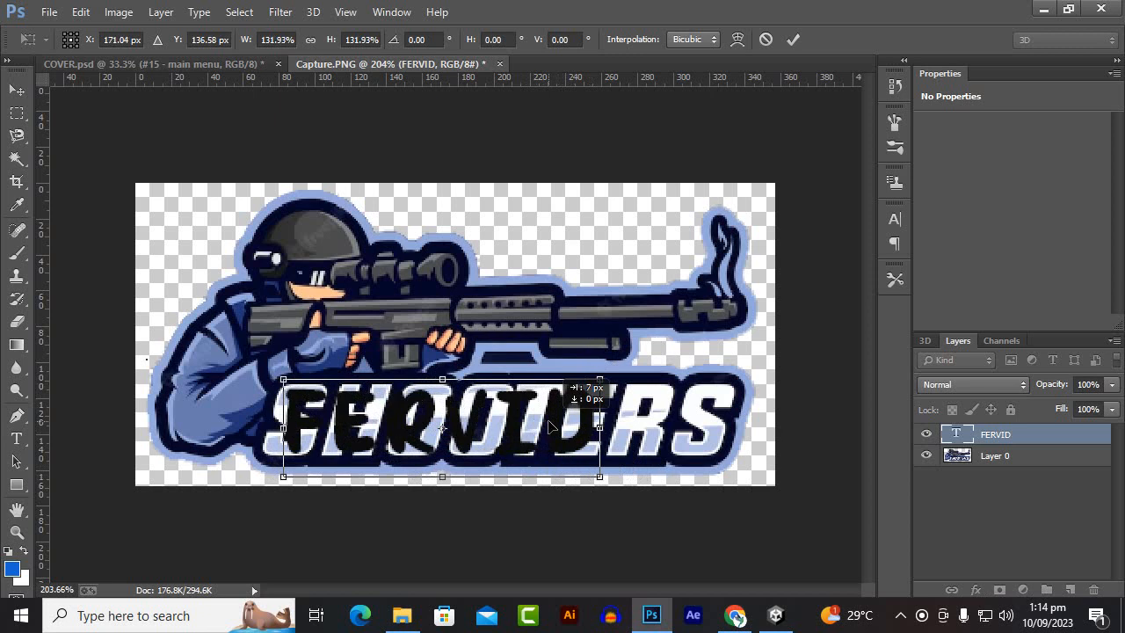
left_click_drag(538, 425, 545, 424)
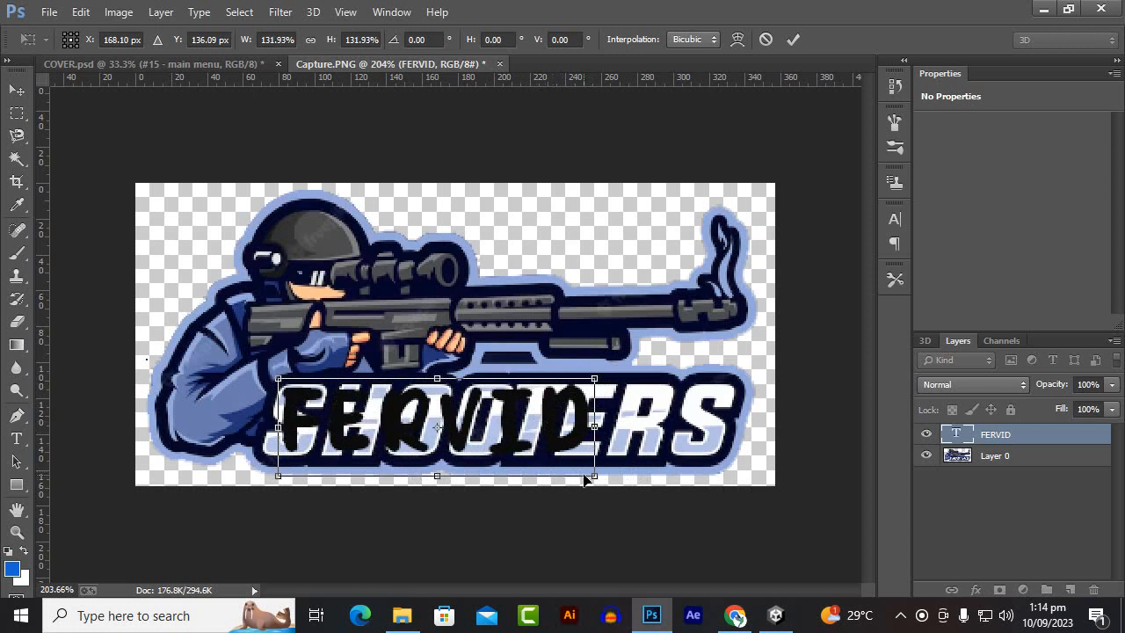
left_click_drag(595, 480, 589, 481)
key("Return")
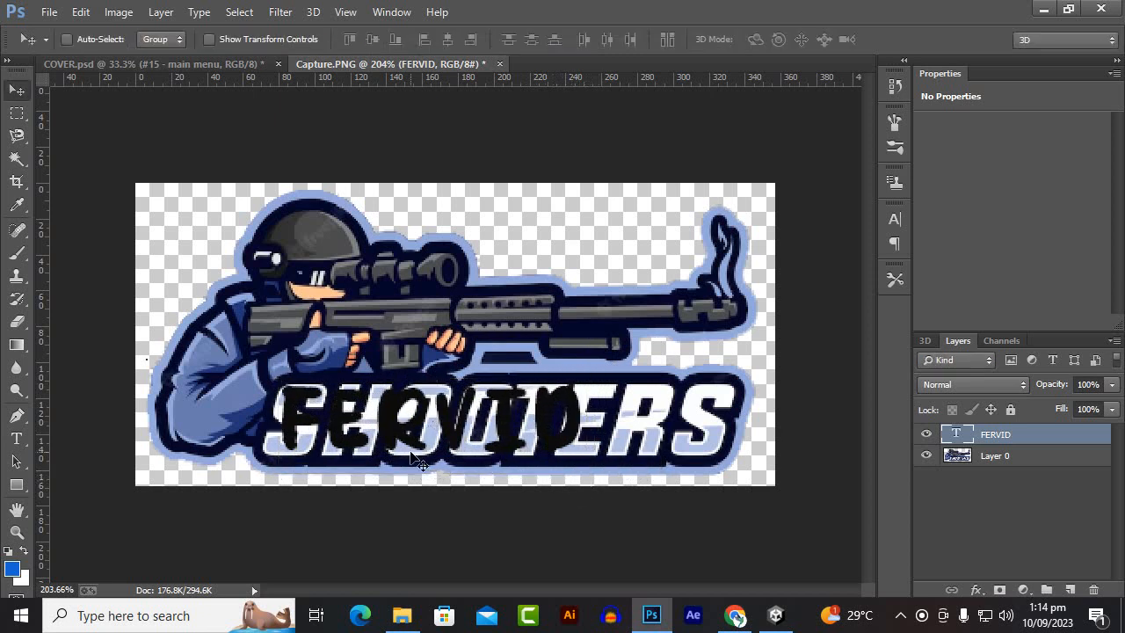
Step: Set the font of the whole FERVID text to Impact
left_click(17, 438)
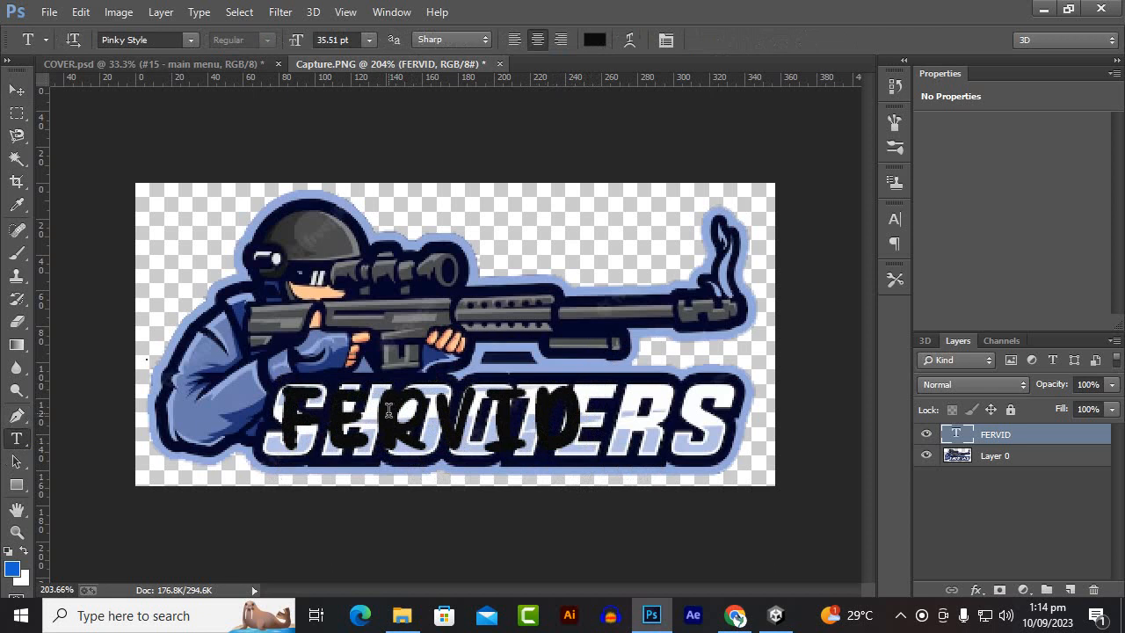
left_click(388, 410)
key("ctrl+a")
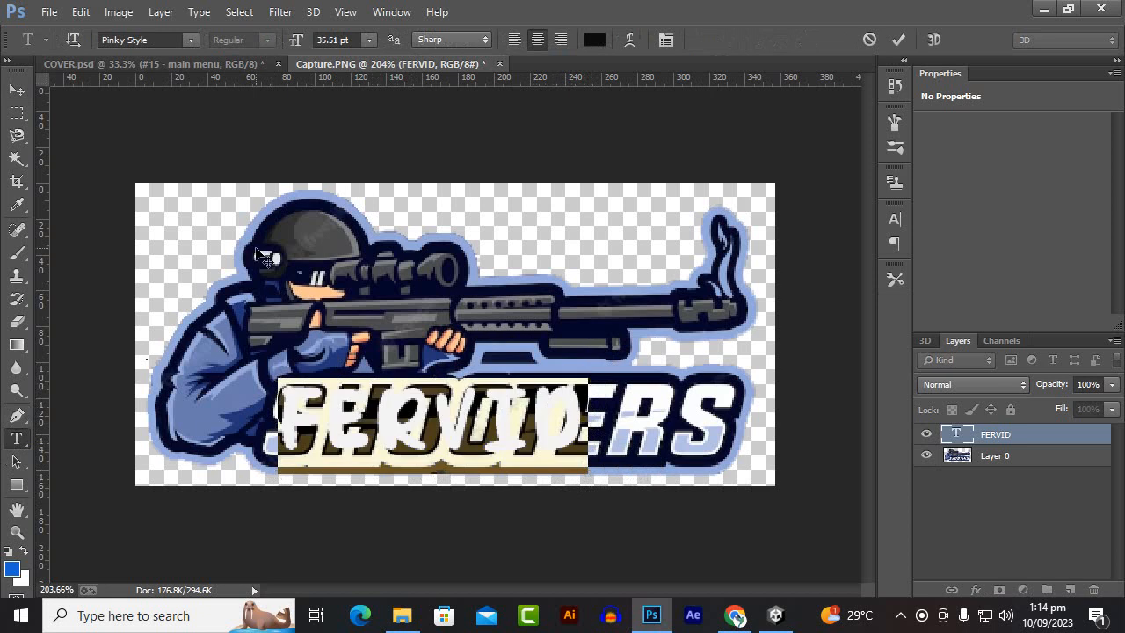
left_click(181, 37)
type("Impact")
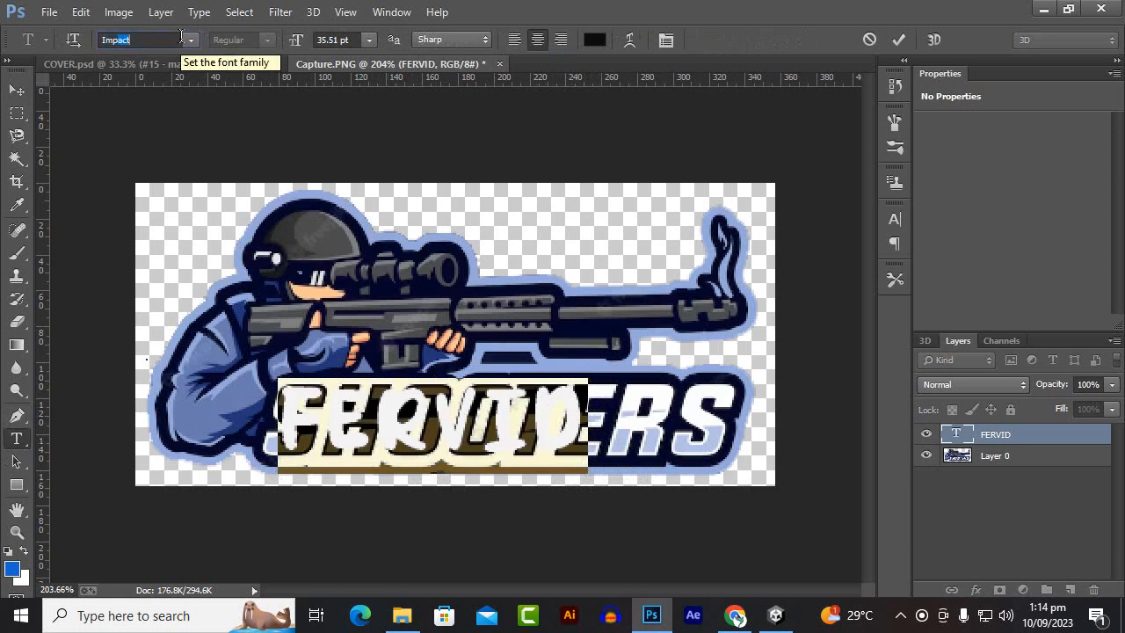
key("Return")
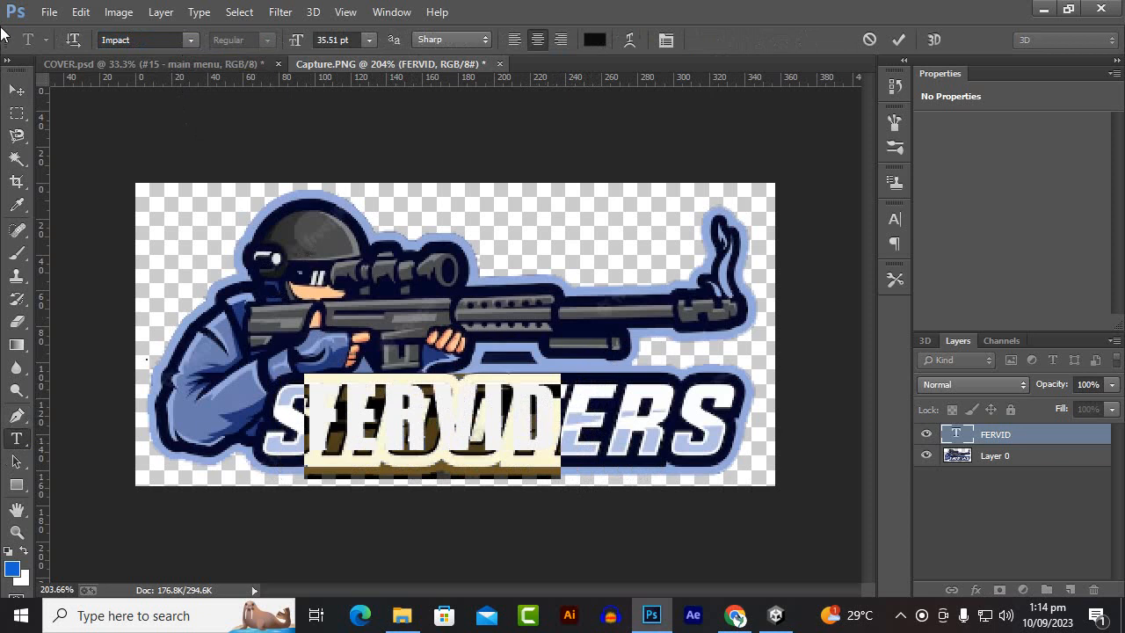
Step: Move the FERVID text over the middle of the SHOOTERS lettering and scale it proportionally to about 84%
left_click(16, 90)
left_click_drag(506, 413, 576, 419)
key("ctrl+t")
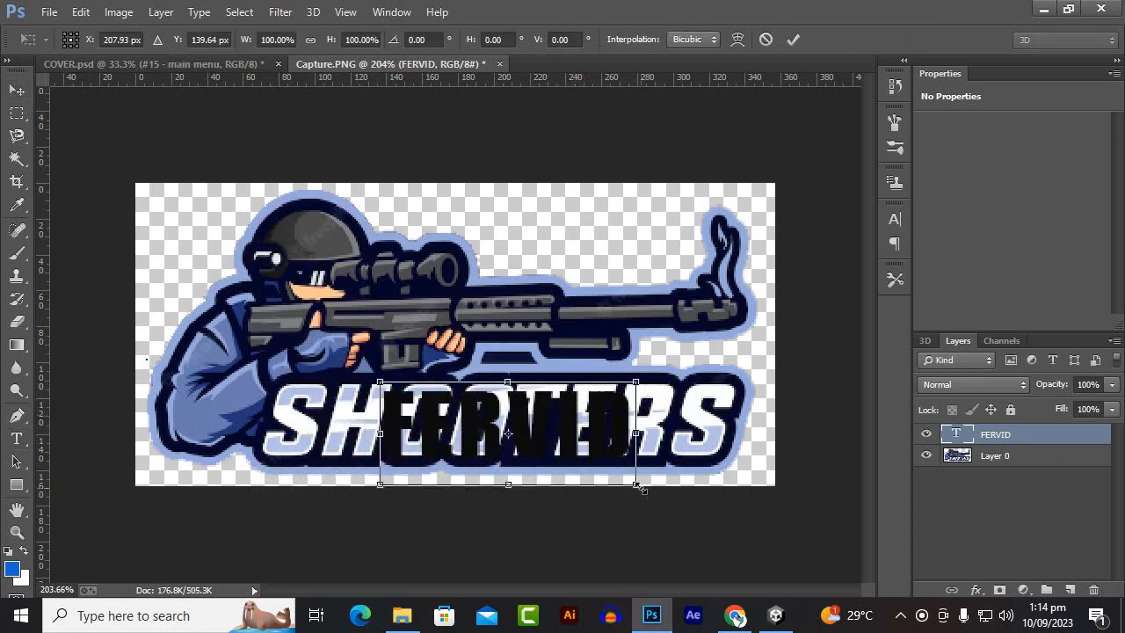
left_click_drag(642, 488, 607, 475)
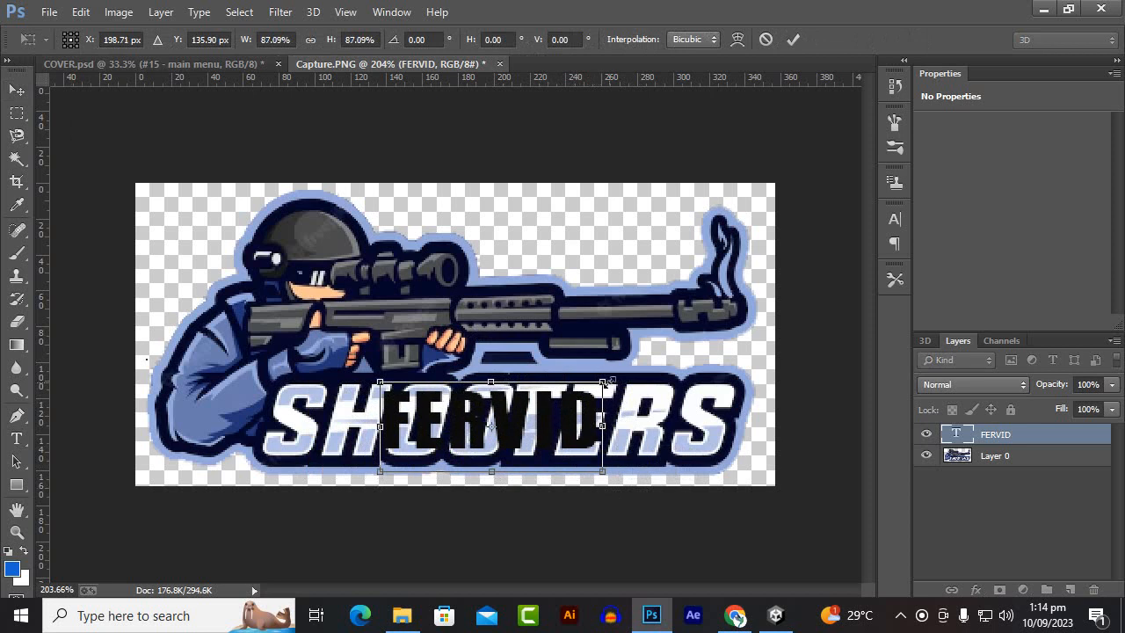
left_click_drag(604, 381, 595, 385)
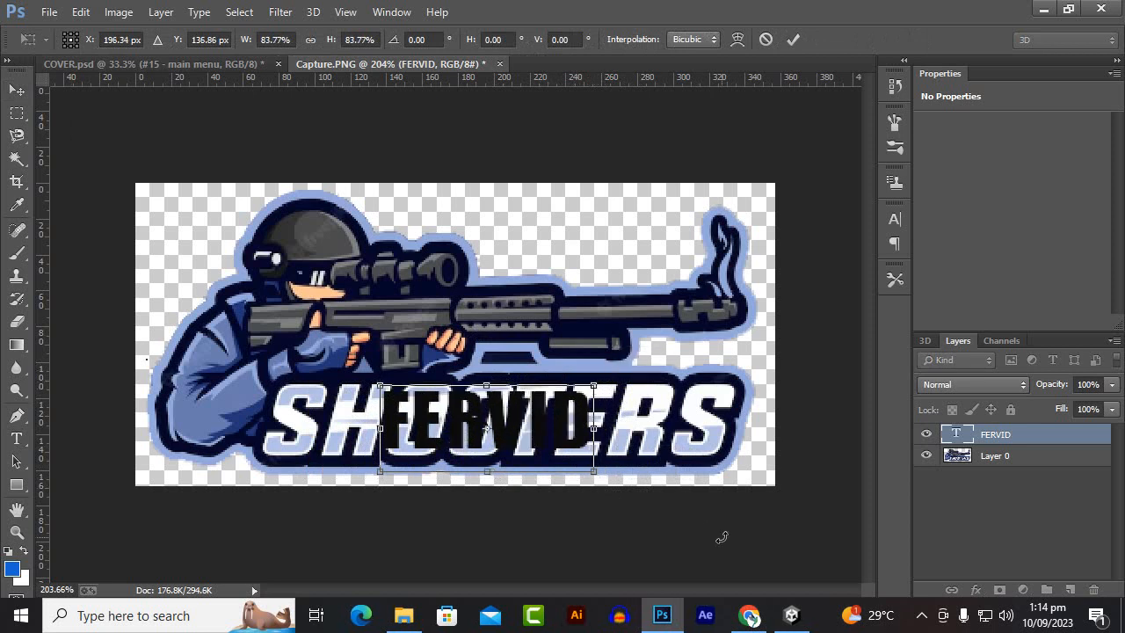
Step: Switch to Chrome, go to FontSpace's Gaming Fonts page and open the Robus font's page in a new tab
left_click(921, 615)
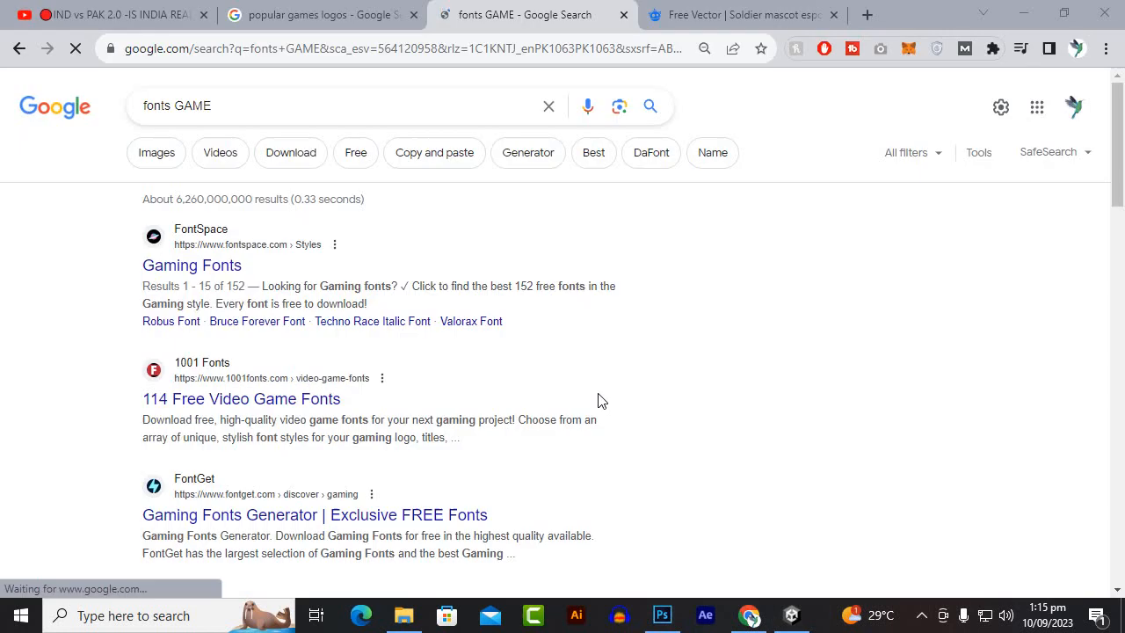
scroll(272, 387, "down", 3)
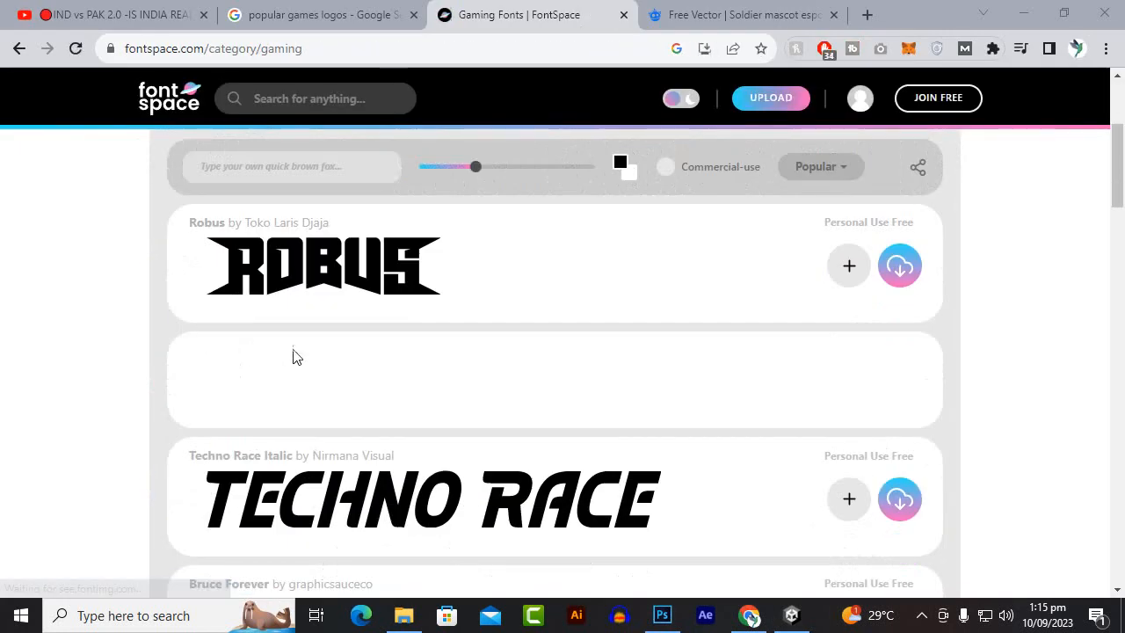
right_click(387, 274)
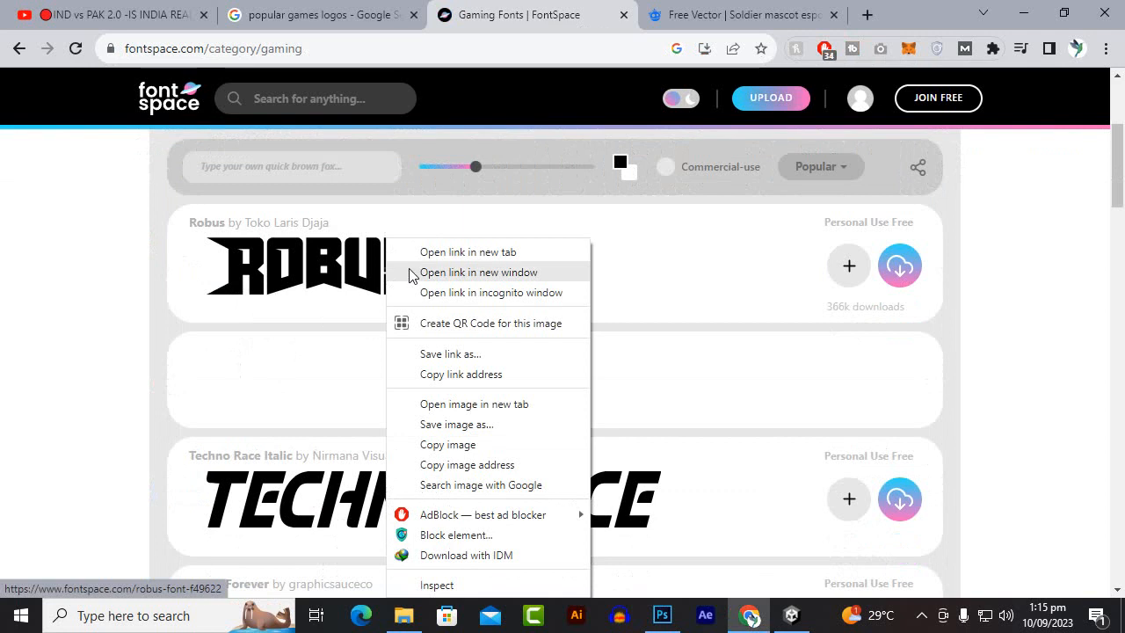
left_click(430, 253)
Step: Find the DRAGON HUNTER font in the gaming fonts list and open its page in a new tab
scroll(422, 290, "down", 3)
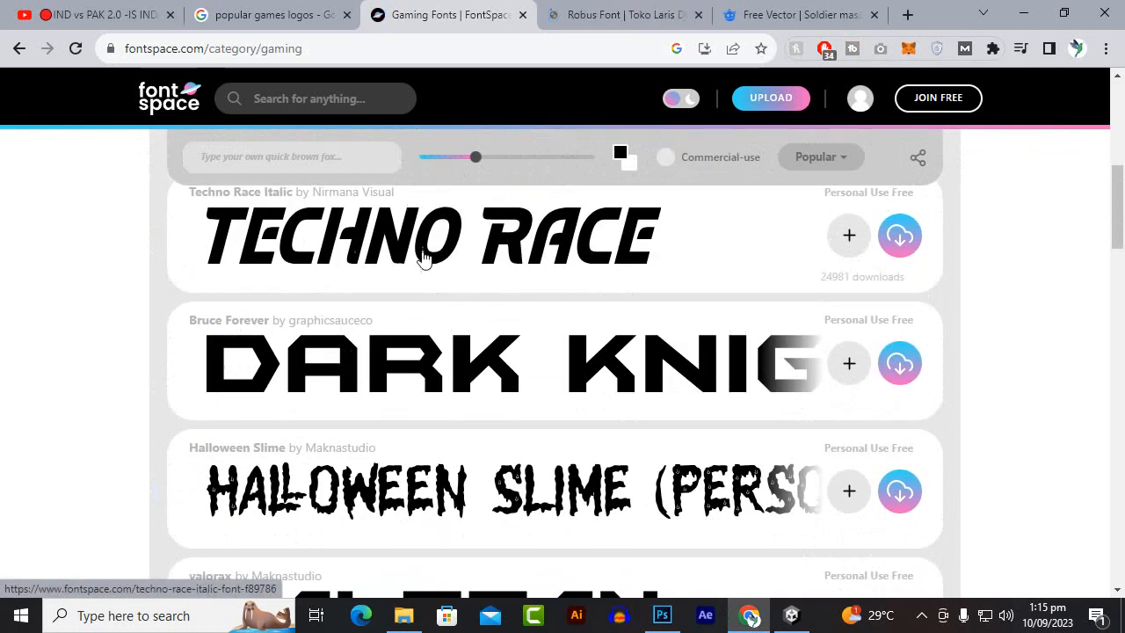
scroll(466, 282, "down", 3)
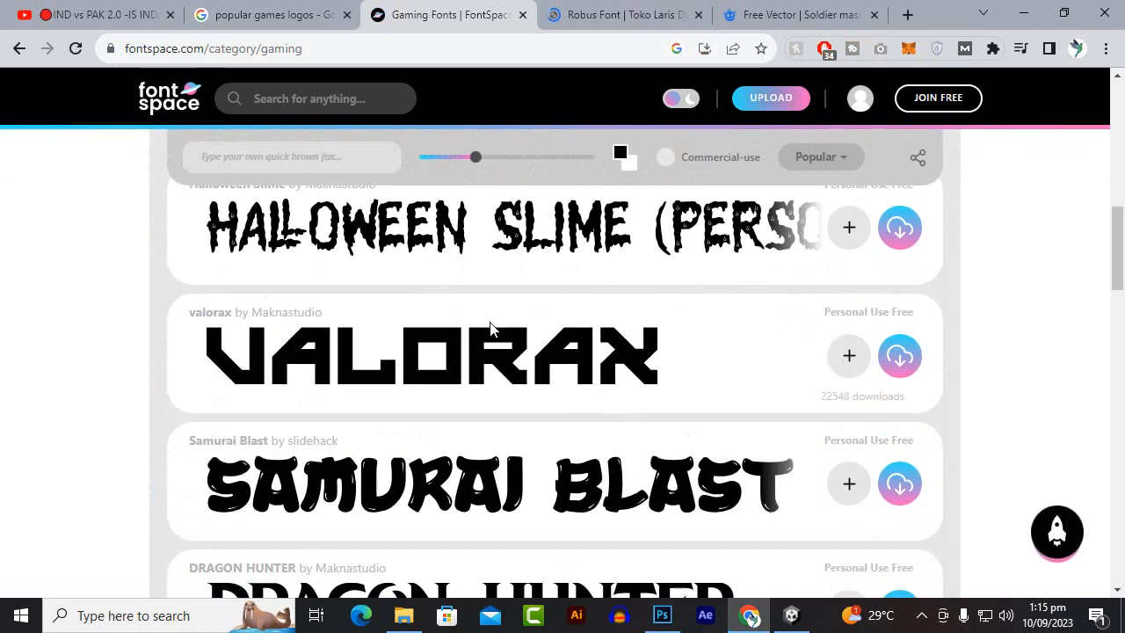
scroll(490, 330, "down", 3)
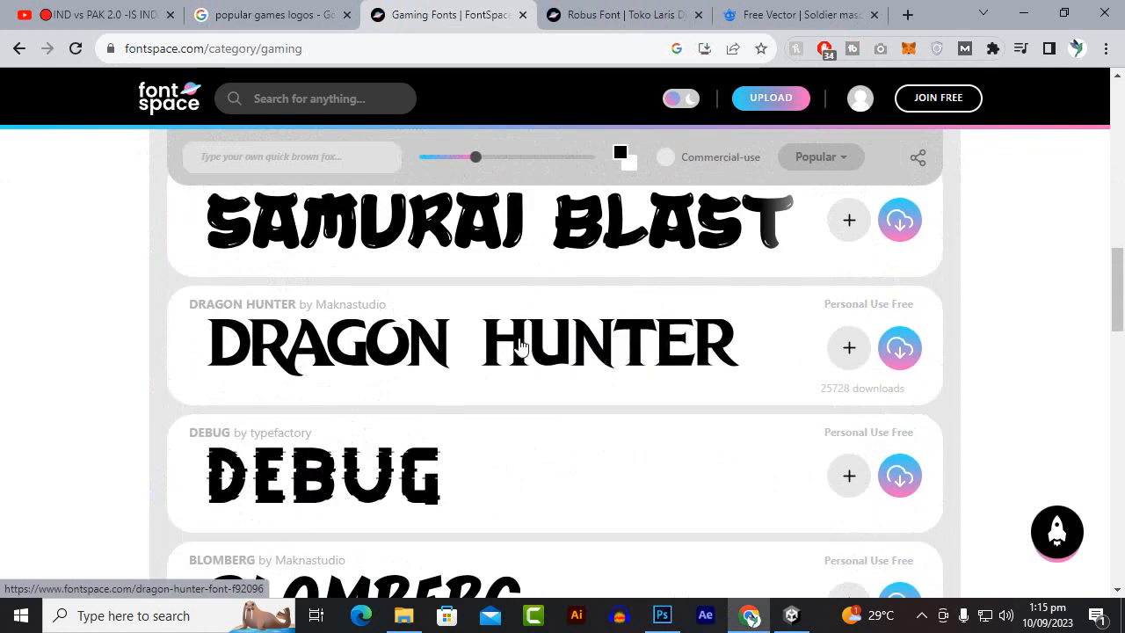
right_click(516, 344)
left_click(579, 252)
Step: Look through the remaining fonts on the first page of the gaming fonts list
scroll(422, 389, "down", 5)
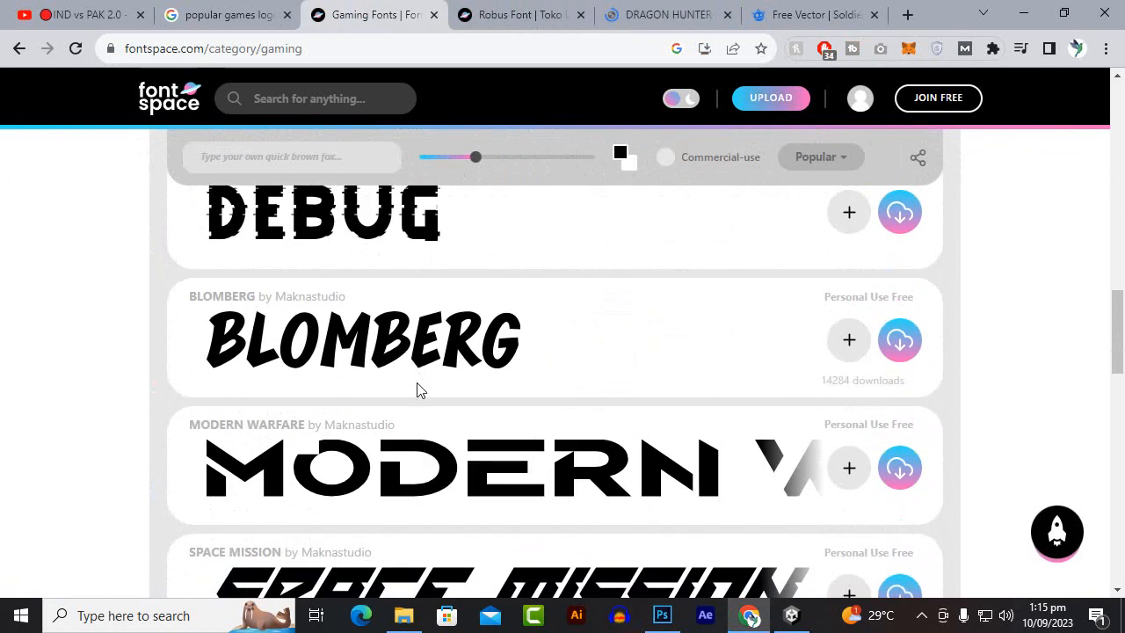
scroll(417, 389, "down", 4)
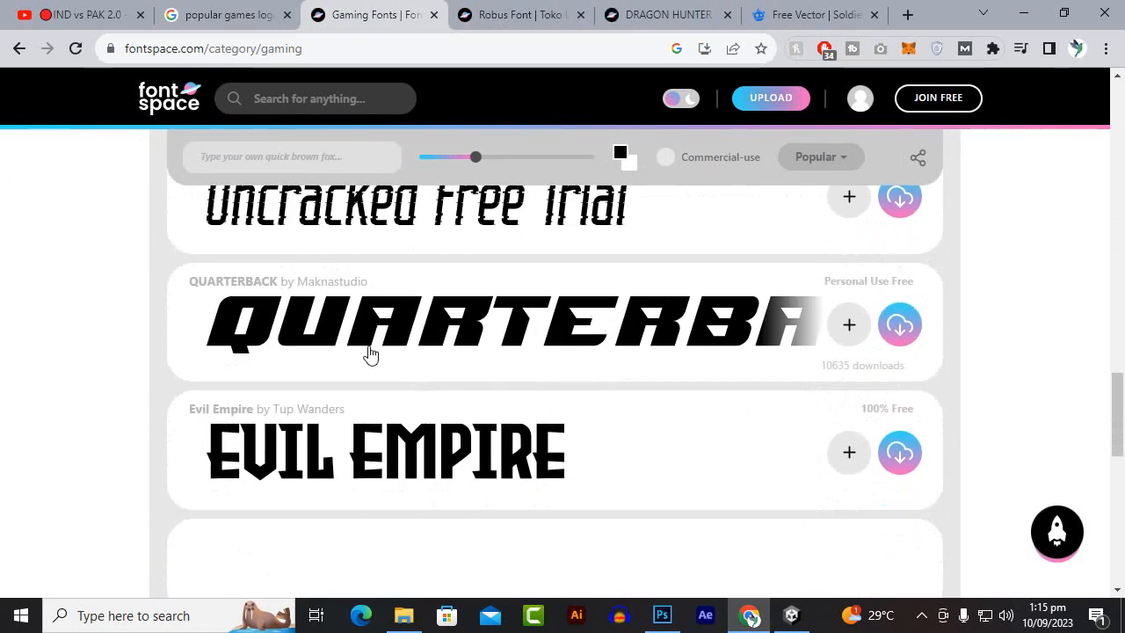
scroll(369, 352, "down", 4)
scroll(369, 351, "down", 1)
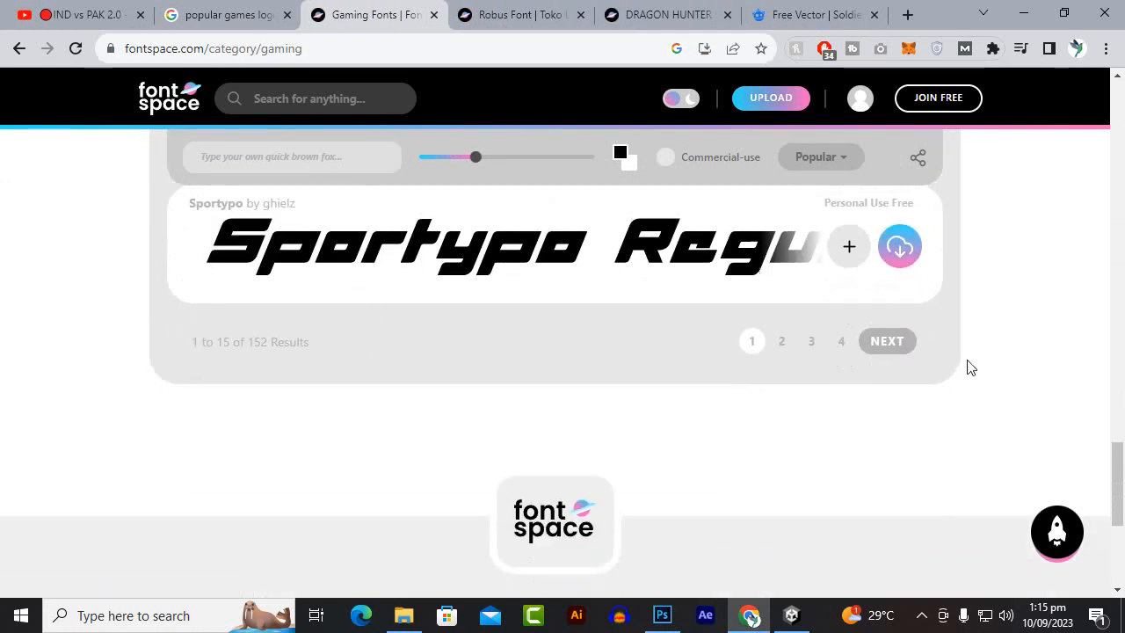
scroll(818, 333, "down", 3)
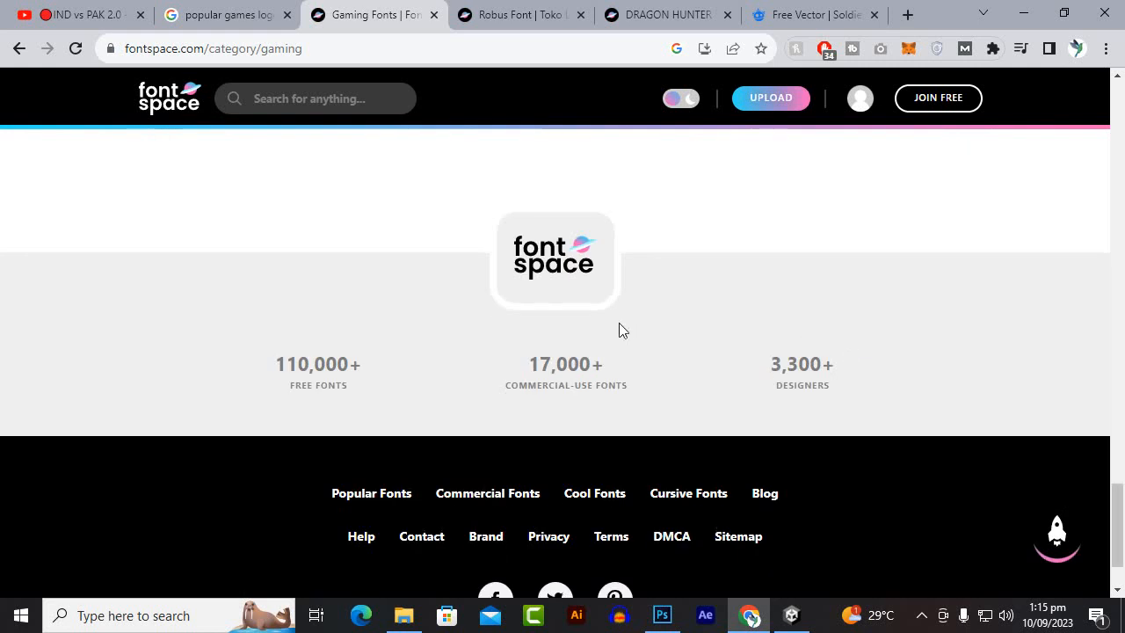
scroll(618, 330, "up", 4)
Step: Go to page 2 of the gaming fonts list and look through the fonts on it for a suitable title style
left_click(787, 430)
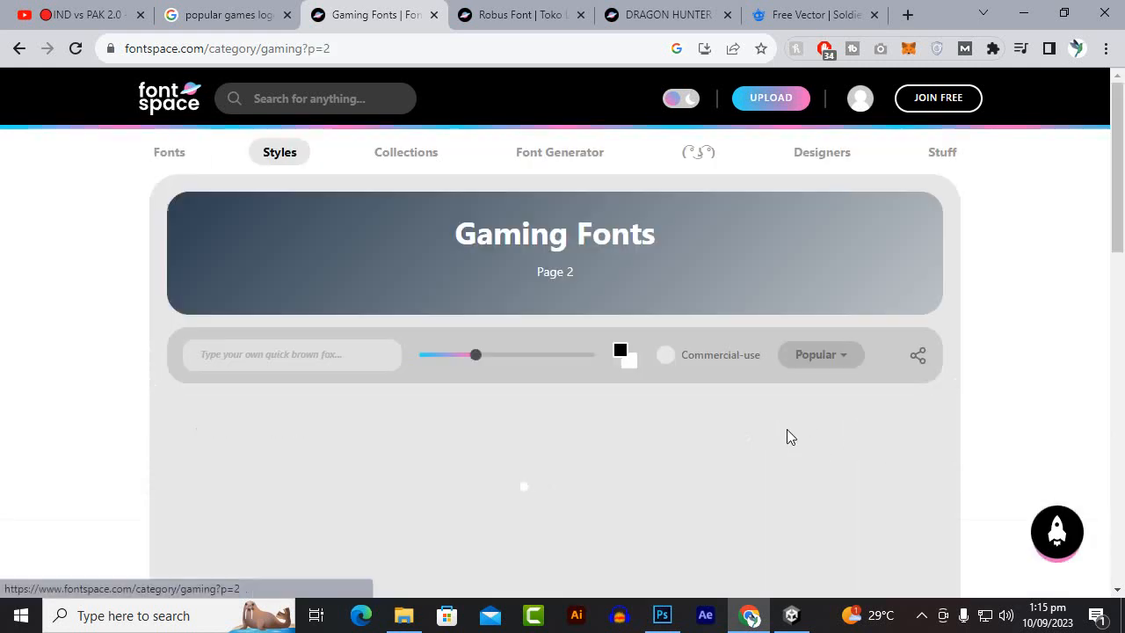
scroll(573, 422, "down", 2)
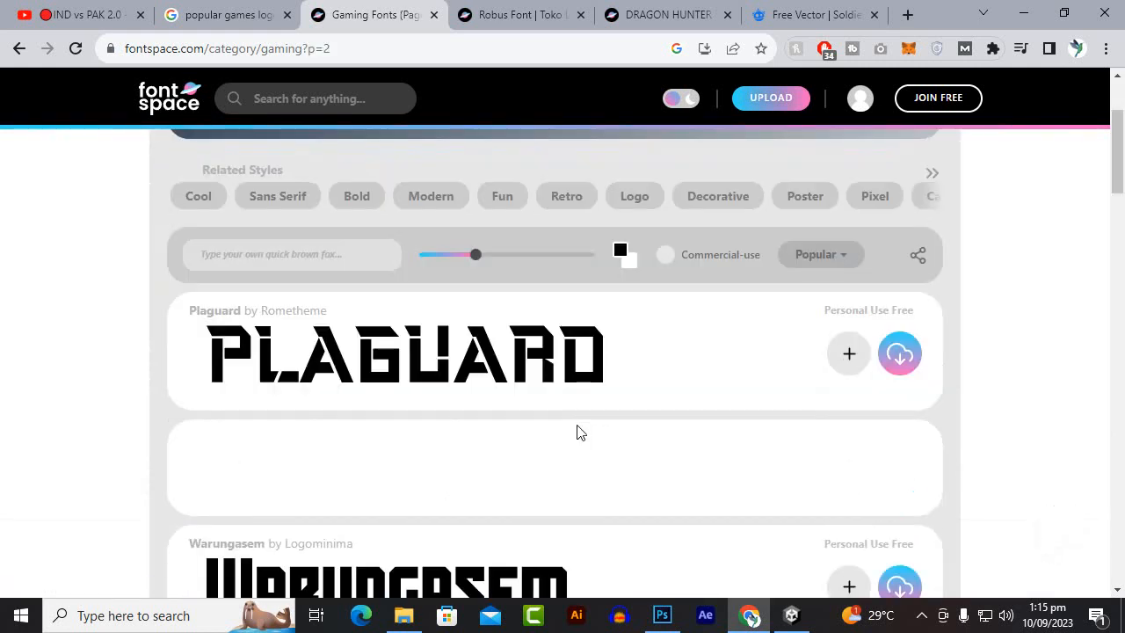
scroll(576, 425, "up", 2)
scroll(659, 407, "down", 1)
scroll(547, 442, "down", 3)
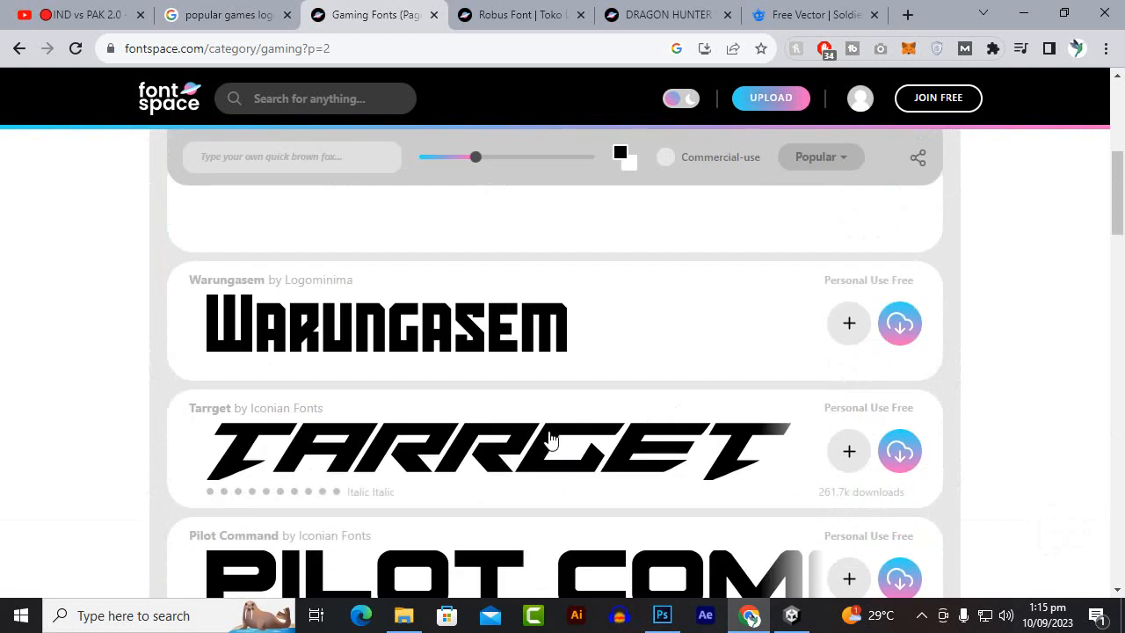
scroll(546, 439, "down", 3)
scroll(547, 437, "down", 2)
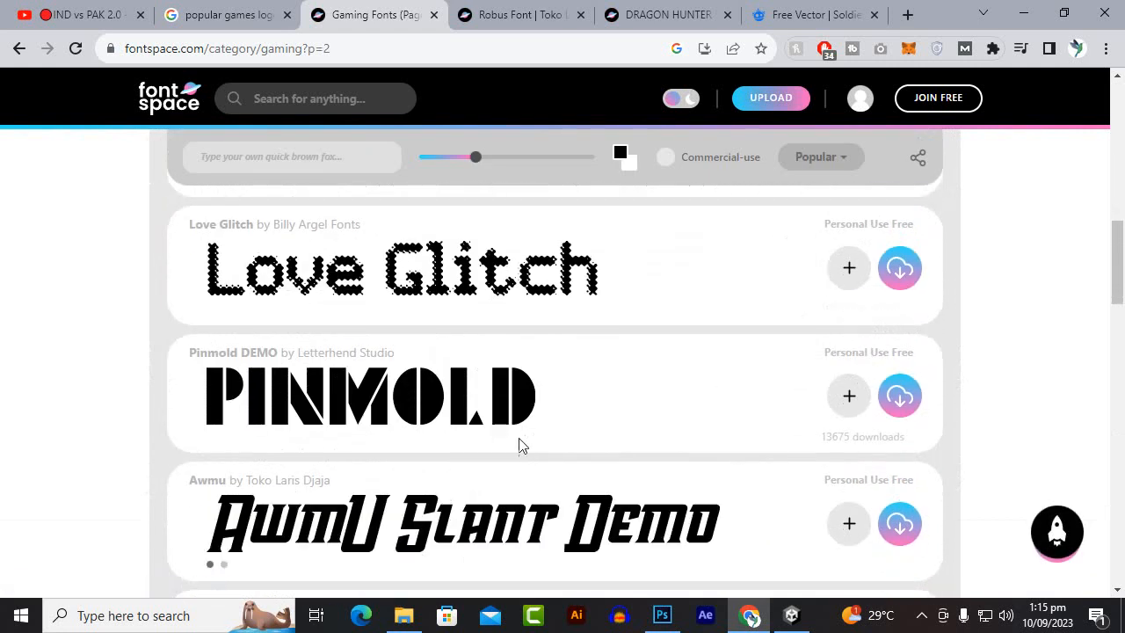
scroll(376, 434, "down", 6)
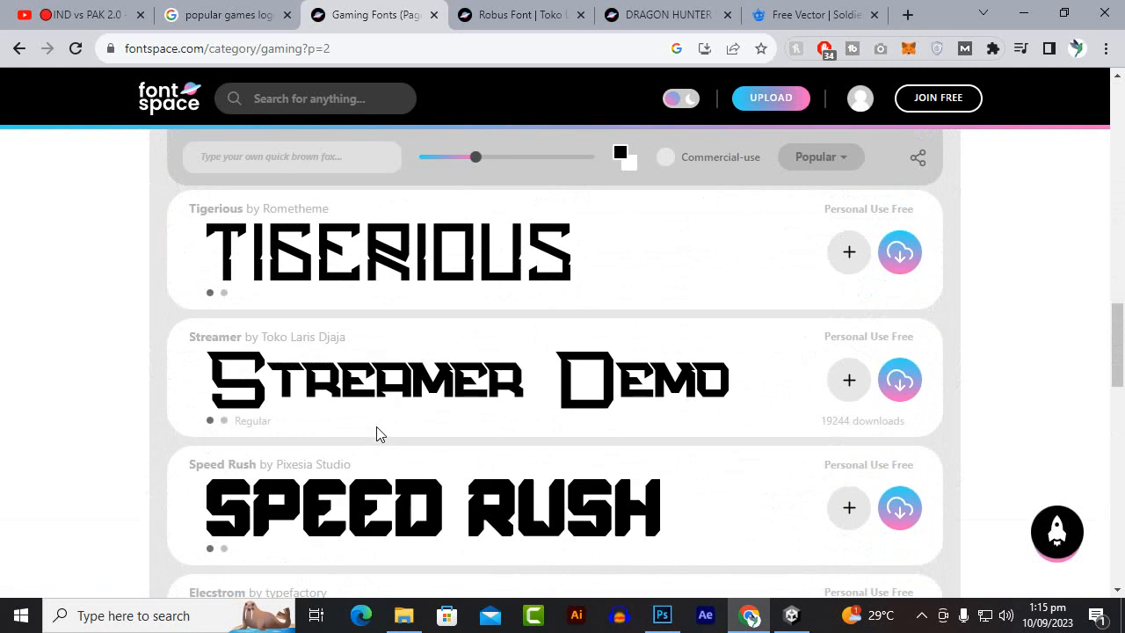
scroll(376, 434, "down", 6)
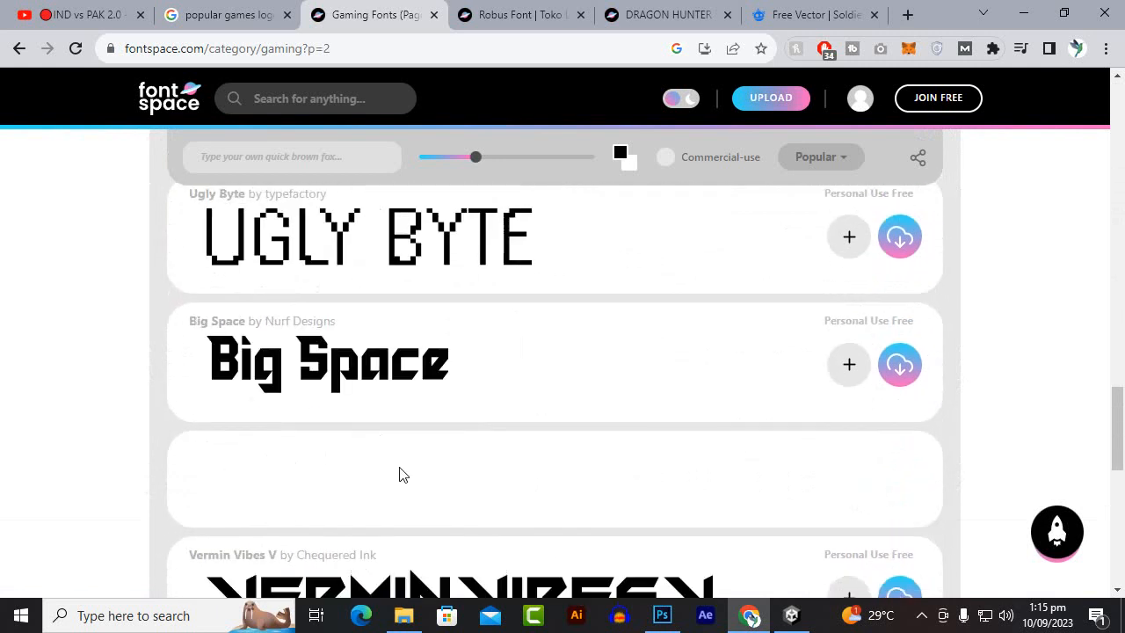
scroll(406, 397, "down", 3)
scroll(406, 405, "up", 1)
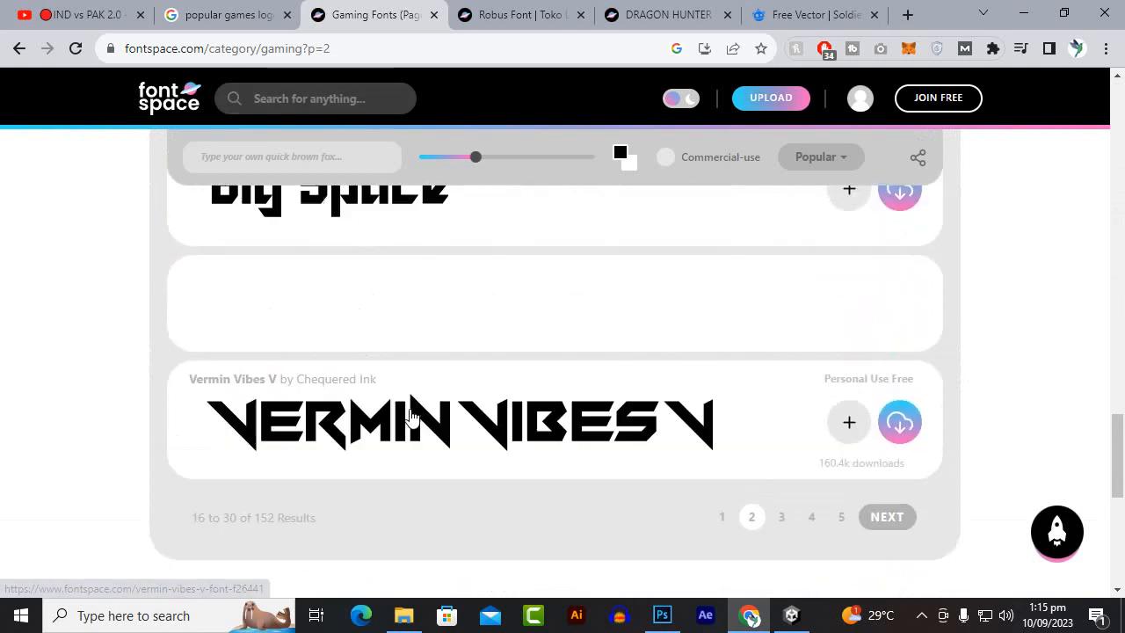
scroll(410, 414, "up", 1)
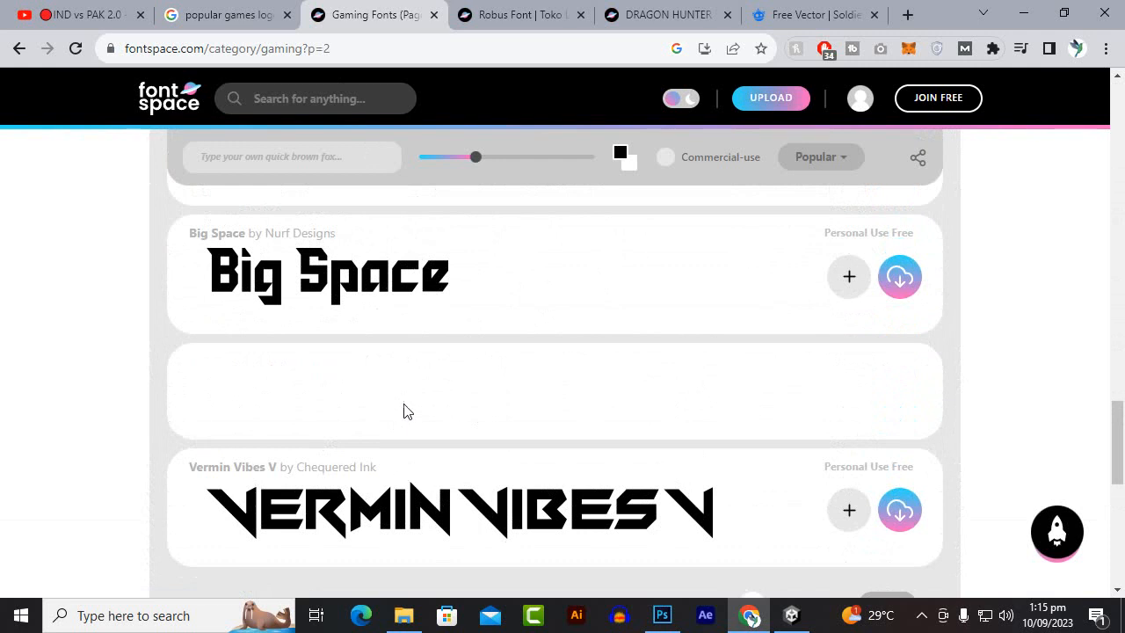
Step: Return to the Robus font's page and examine its preview artwork and regular style sample
left_click(492, 9)
scroll(487, 234, "down", 3)
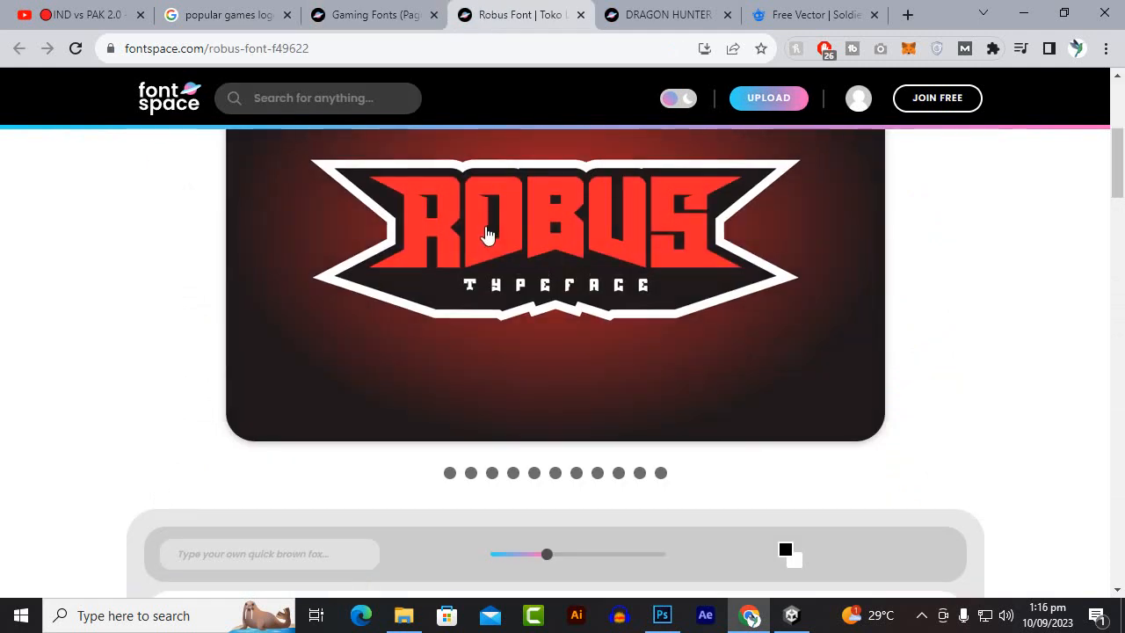
scroll(557, 363, "down", 4)
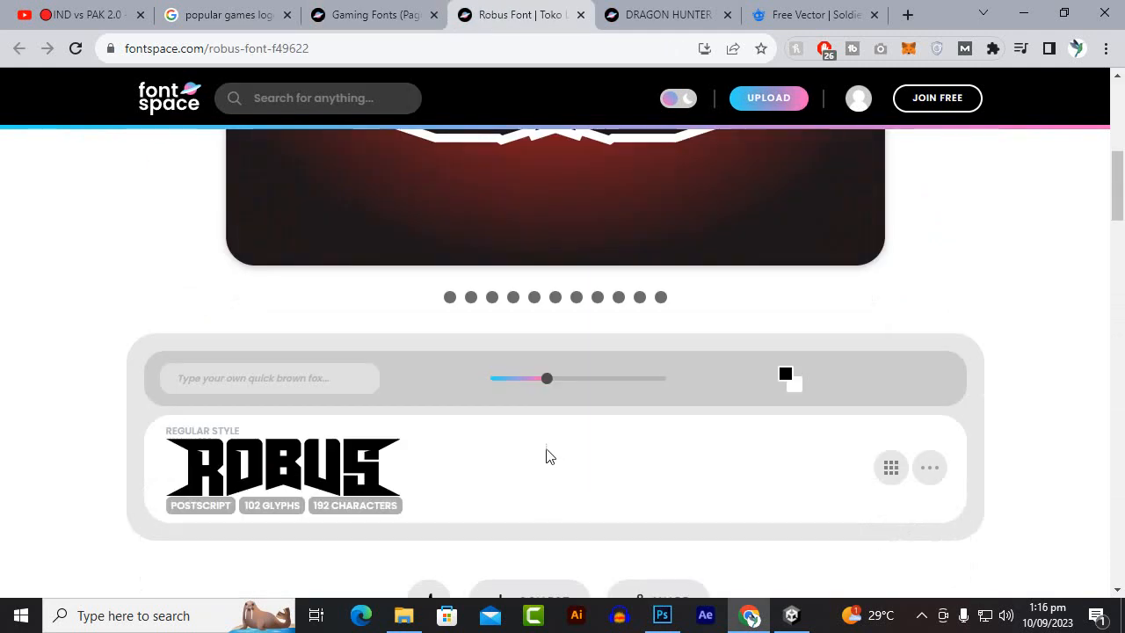
scroll(550, 449, "down", 1)
scroll(444, 404, "up", 2)
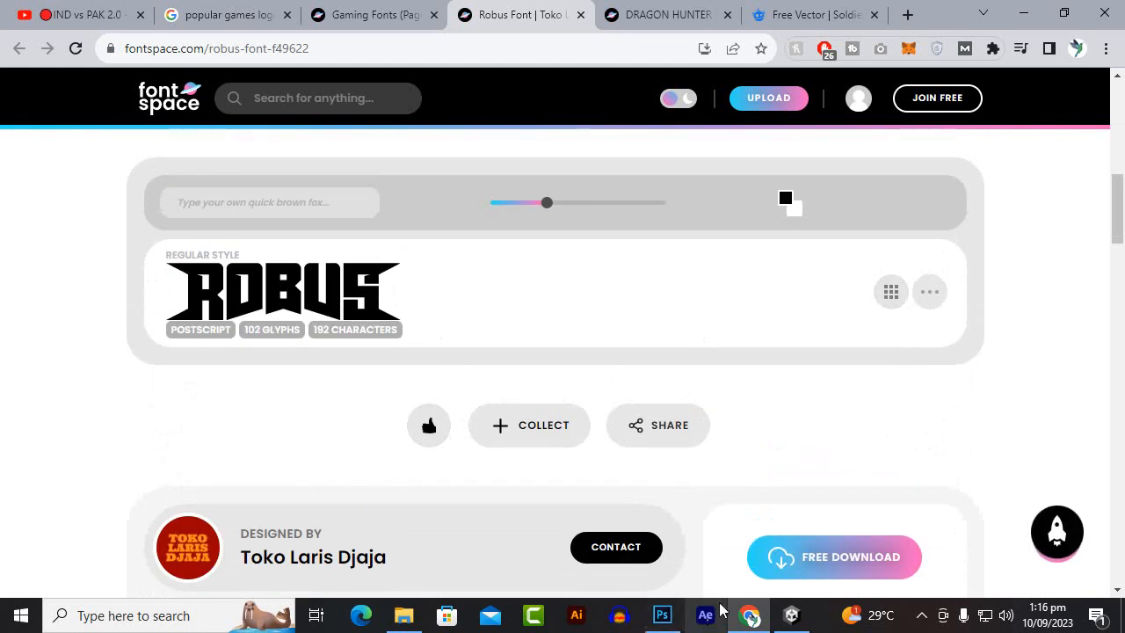
Step: Switch to Photoshop, choose the Type tool and apply the pending transformation of the FERVID text
left_click(662, 615)
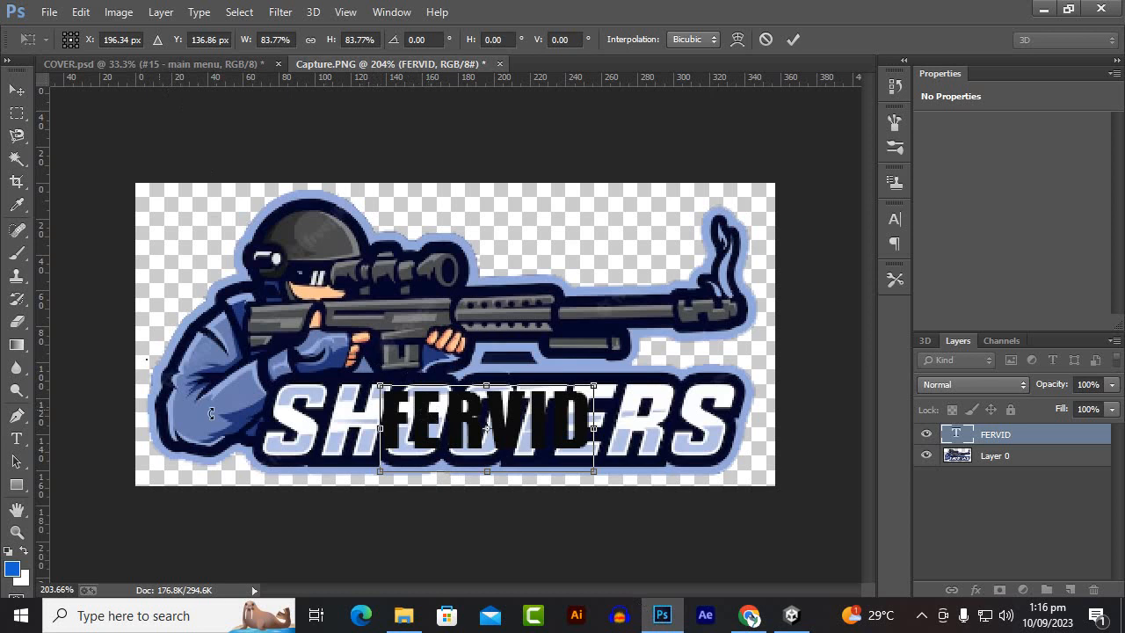
left_click(16, 438)
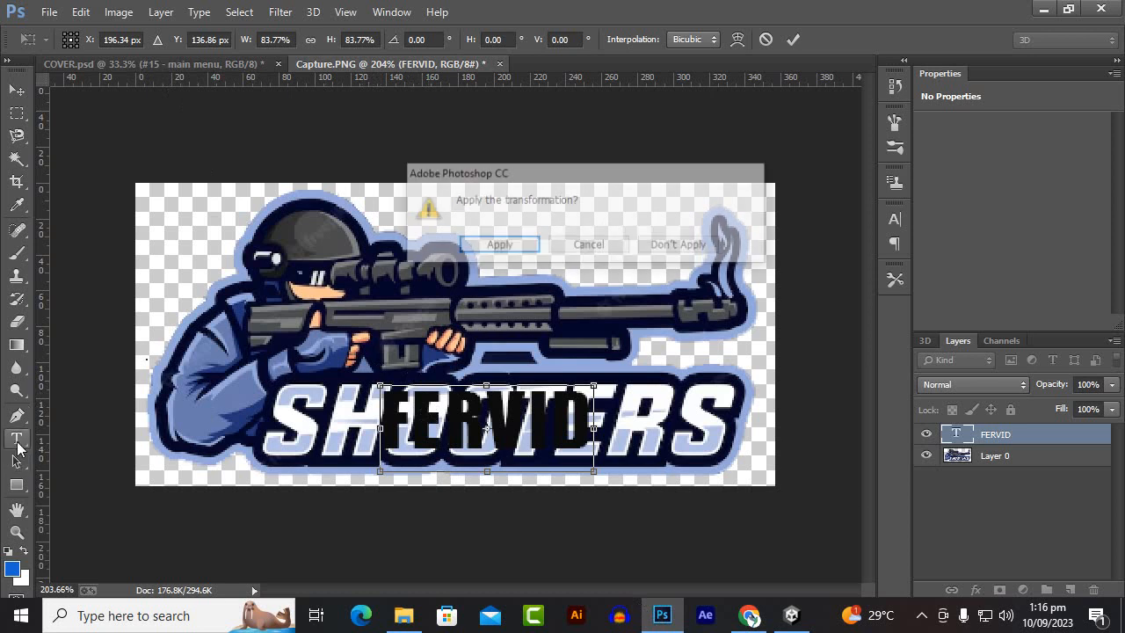
left_click(497, 246)
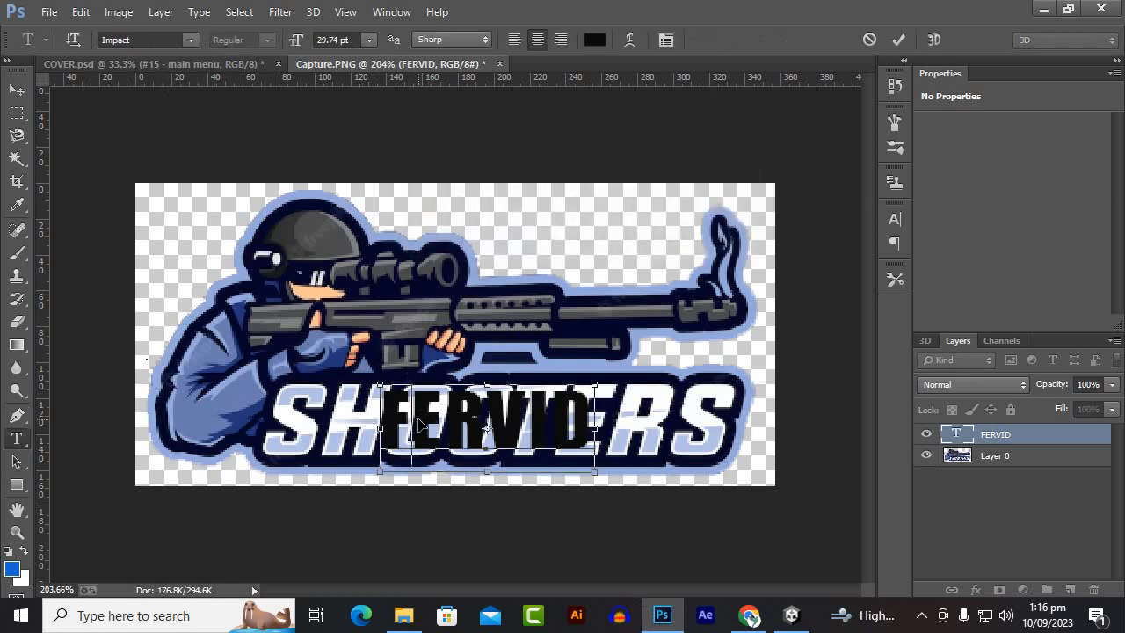
Step: Select the whole word FERVID for editing and set its font family to Oswald
double_click(420, 425)
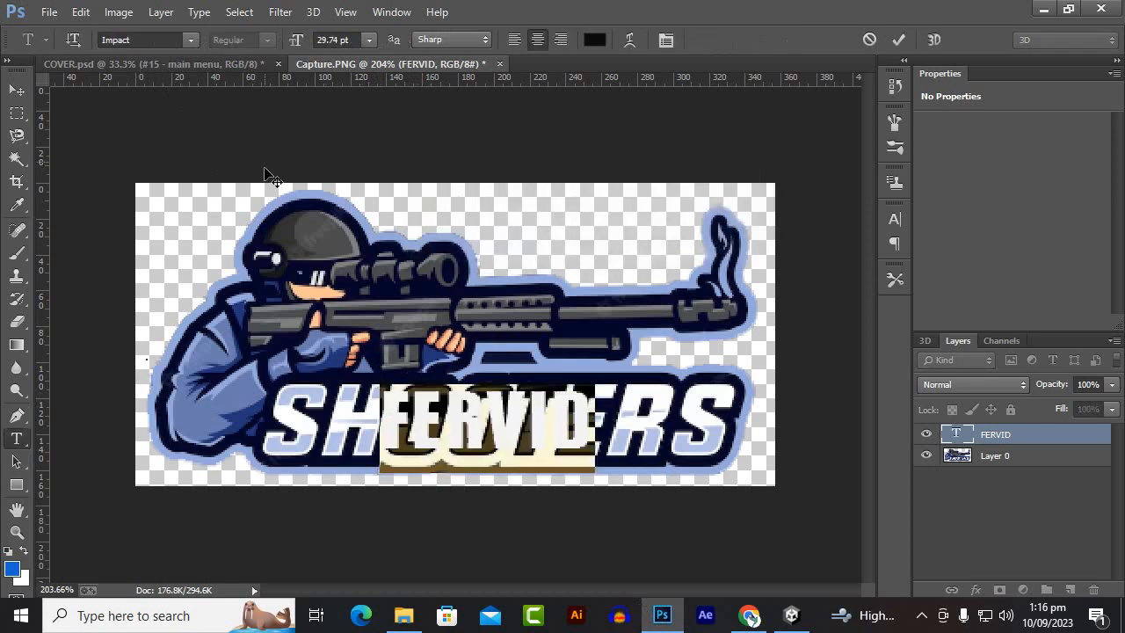
left_click(177, 35)
type("O")
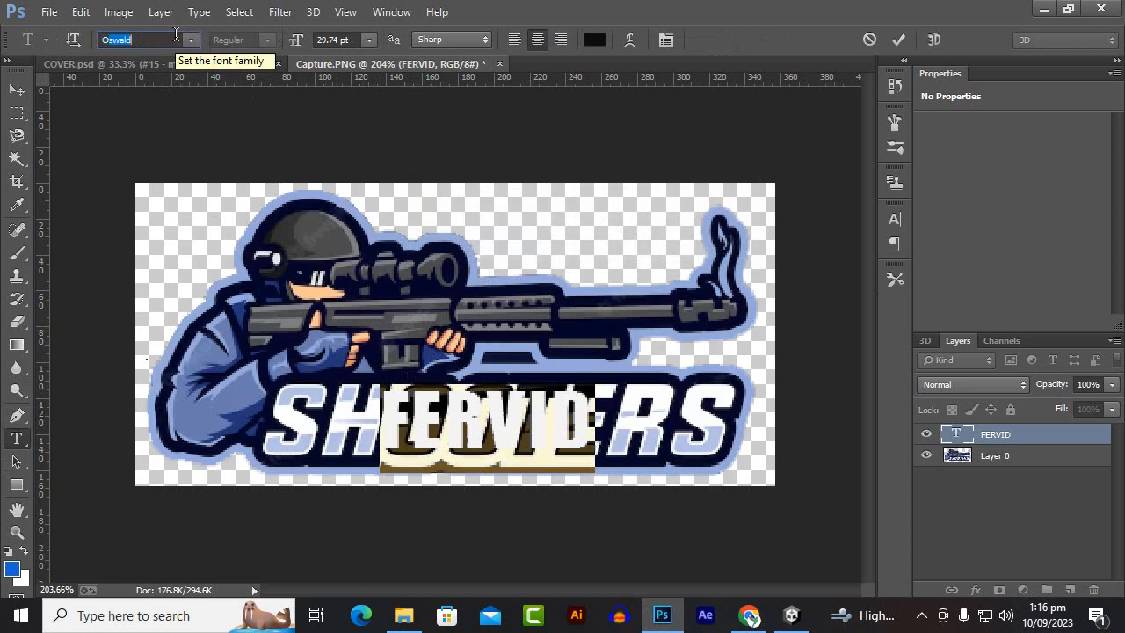
type("A")
key("Return")
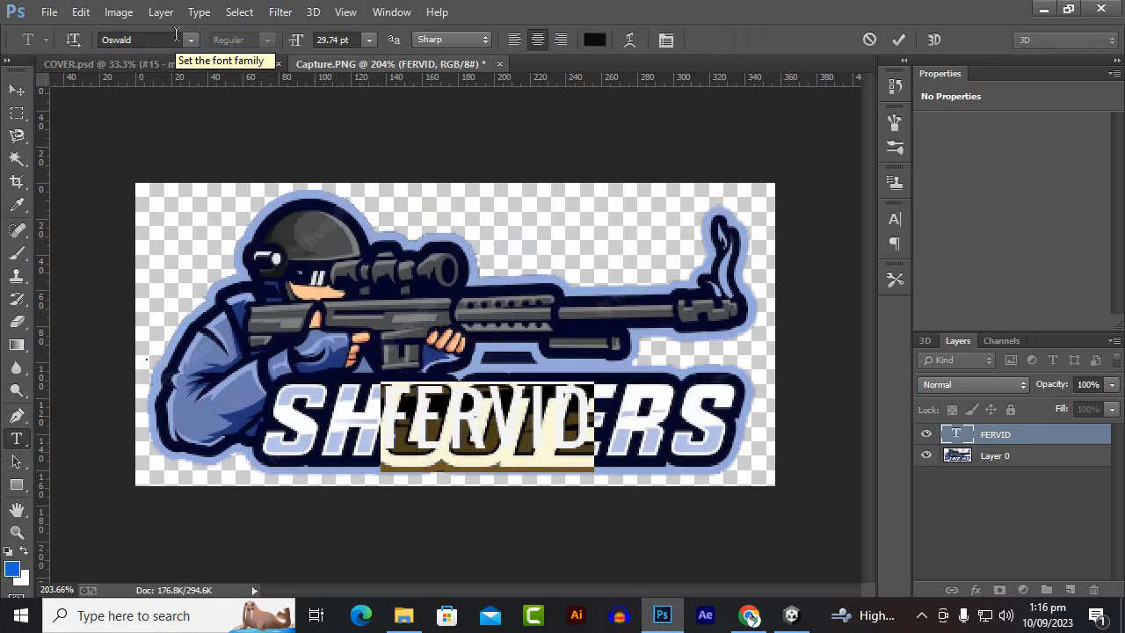
Step: Switch to Chrome, download the Robus regular style font file and show it in the Downloads folder
left_click(747, 615)
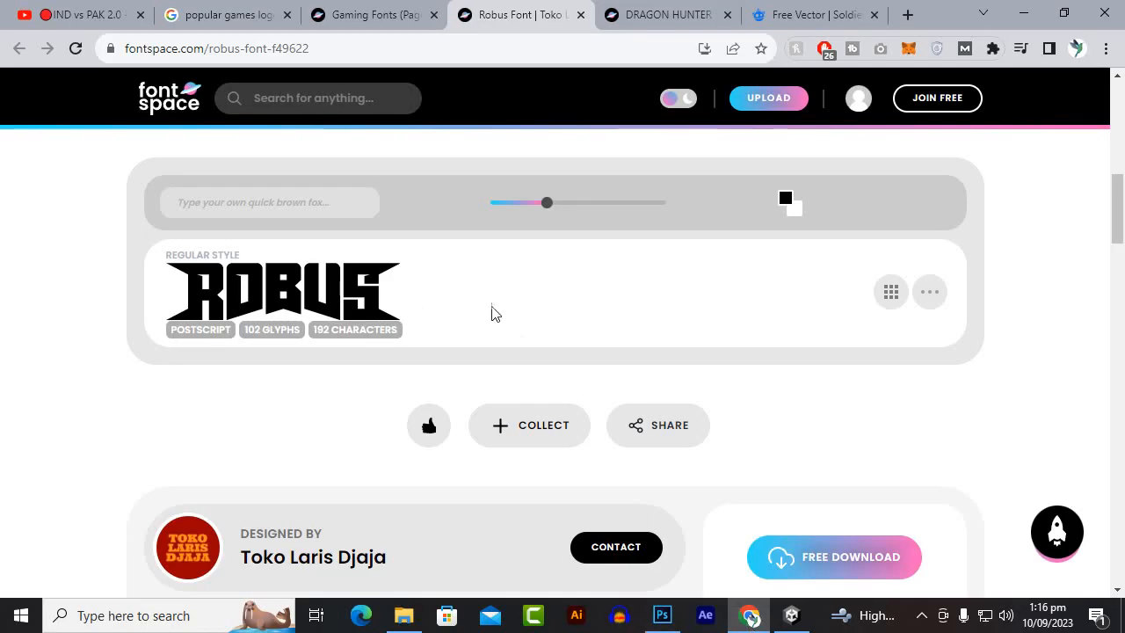
left_click(930, 295)
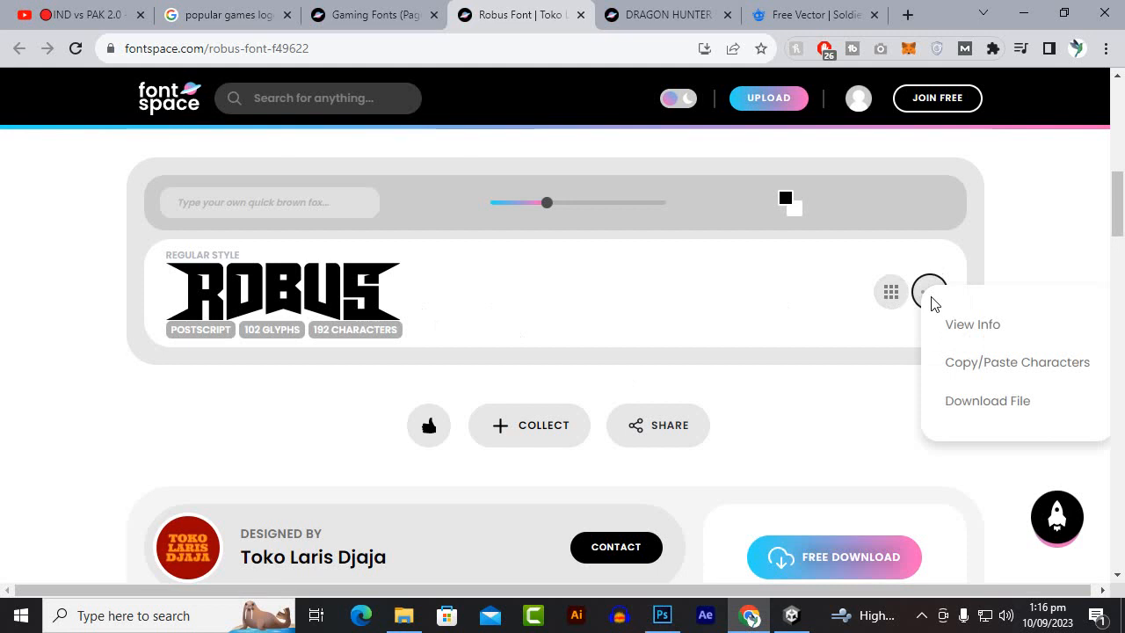
left_click(973, 404)
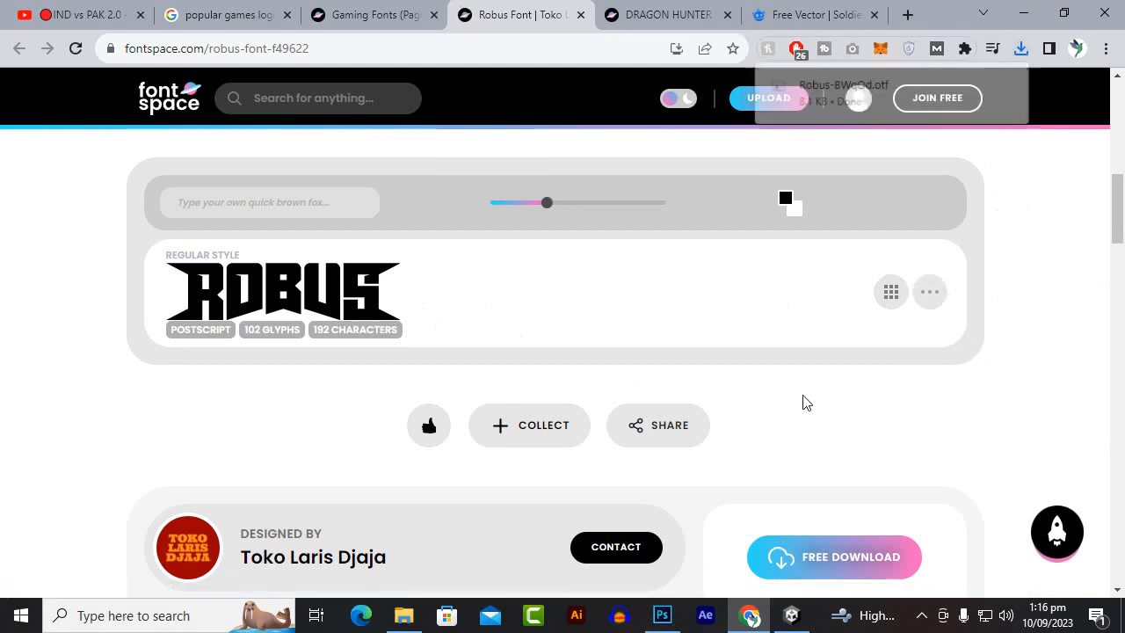
mouse_move(944, 117)
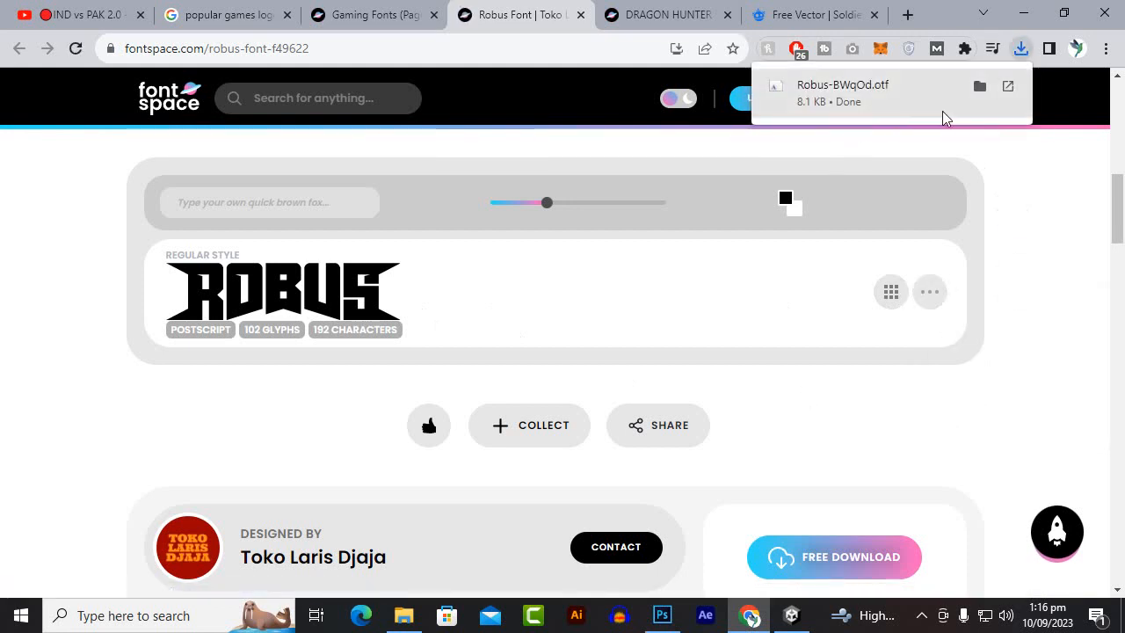
left_click(980, 86)
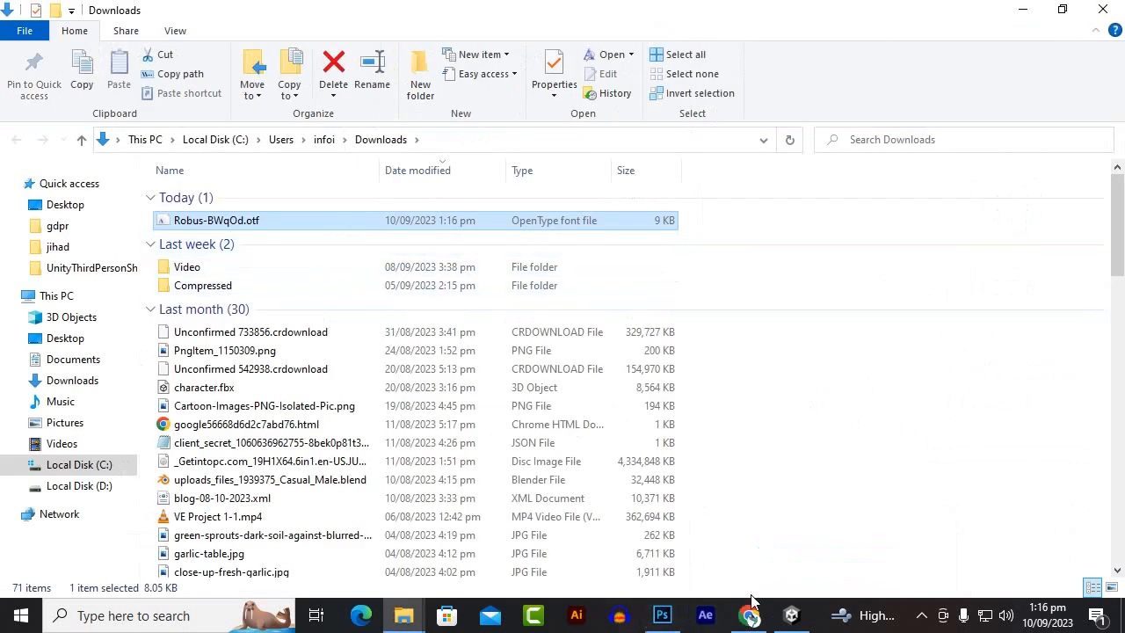
Step: Switch to Unity, show the top-level Assets folder and enlarge the project's asset browser area
left_click(791, 615)
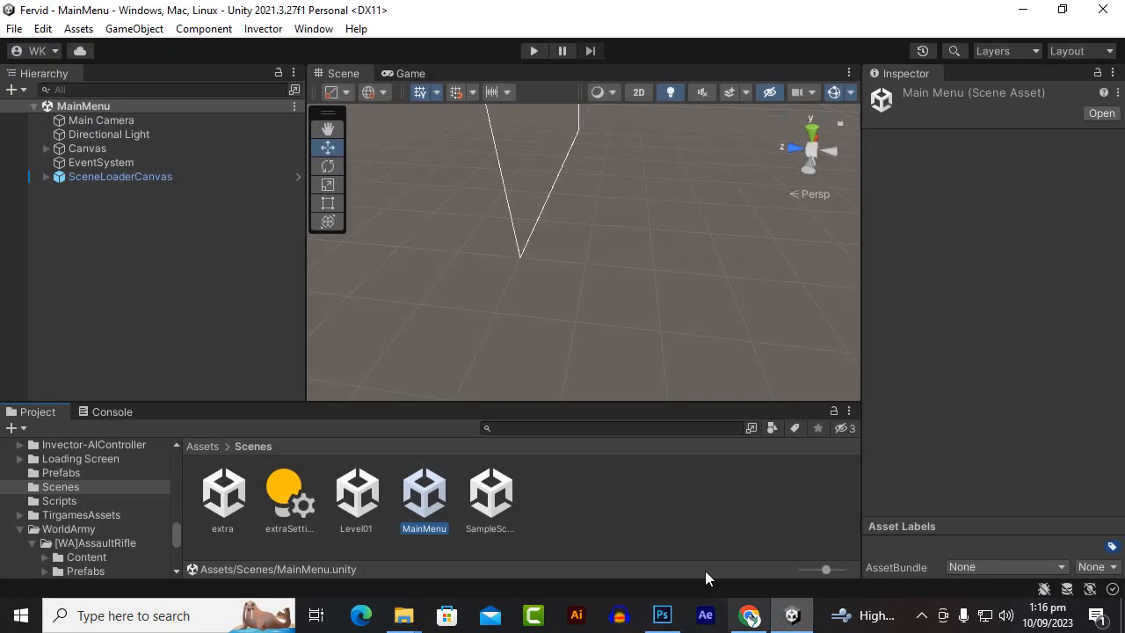
left_click(202, 446)
scroll(597, 544, "down", 2)
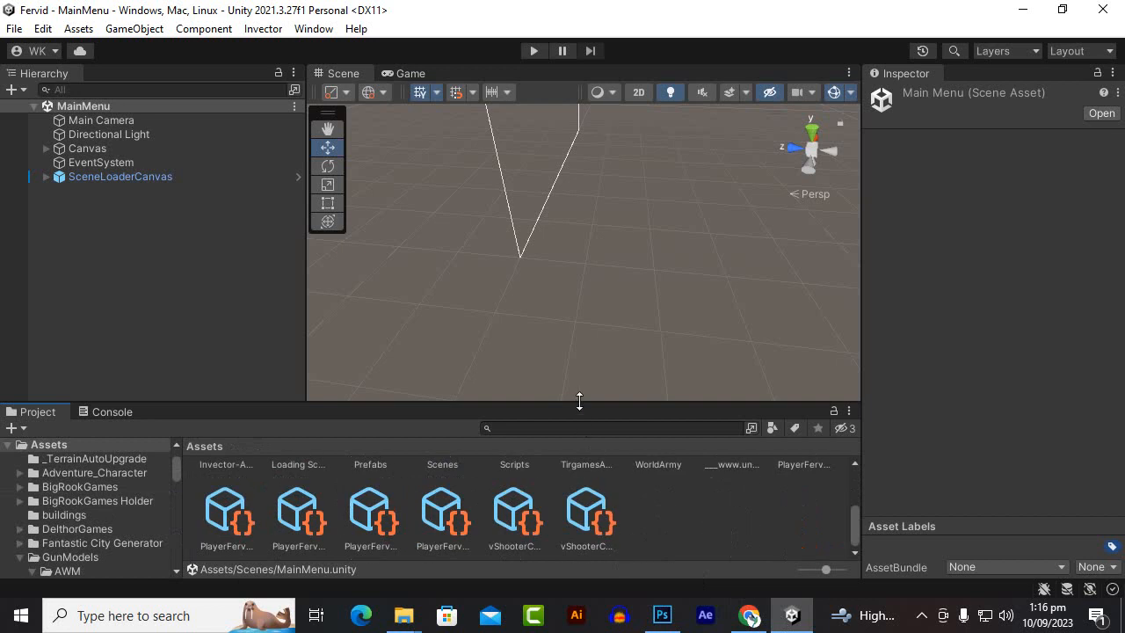
left_click_drag(579, 400, 572, 282)
scroll(615, 479, "up", 1)
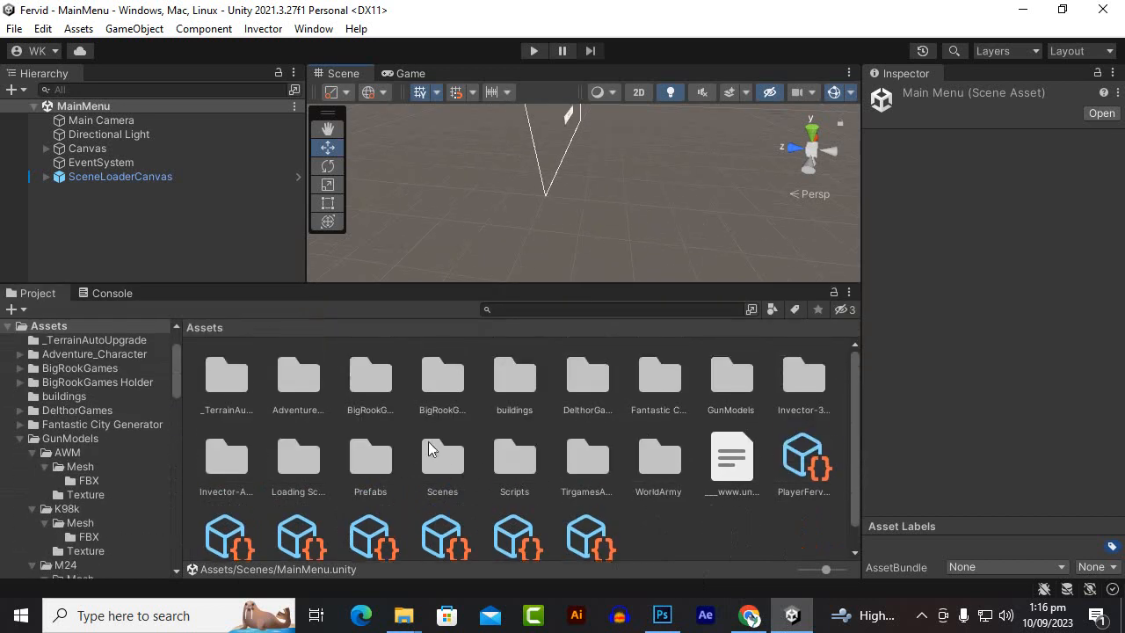
Step: Create a folder named Textures in the Assets folder and open it
right_click(665, 539)
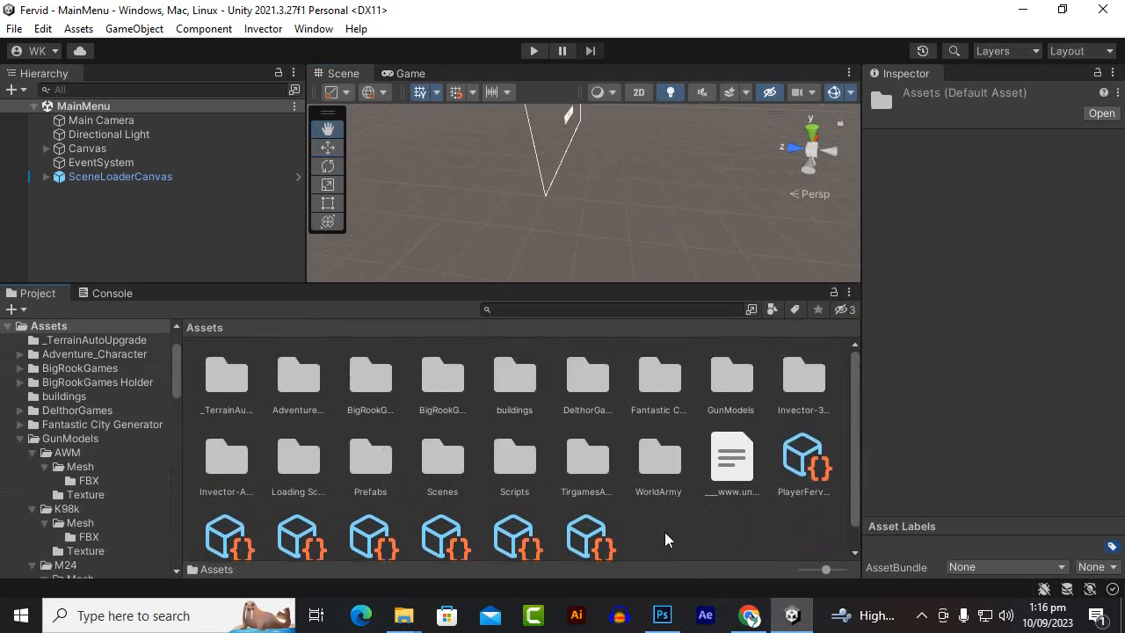
left_click(426, 450)
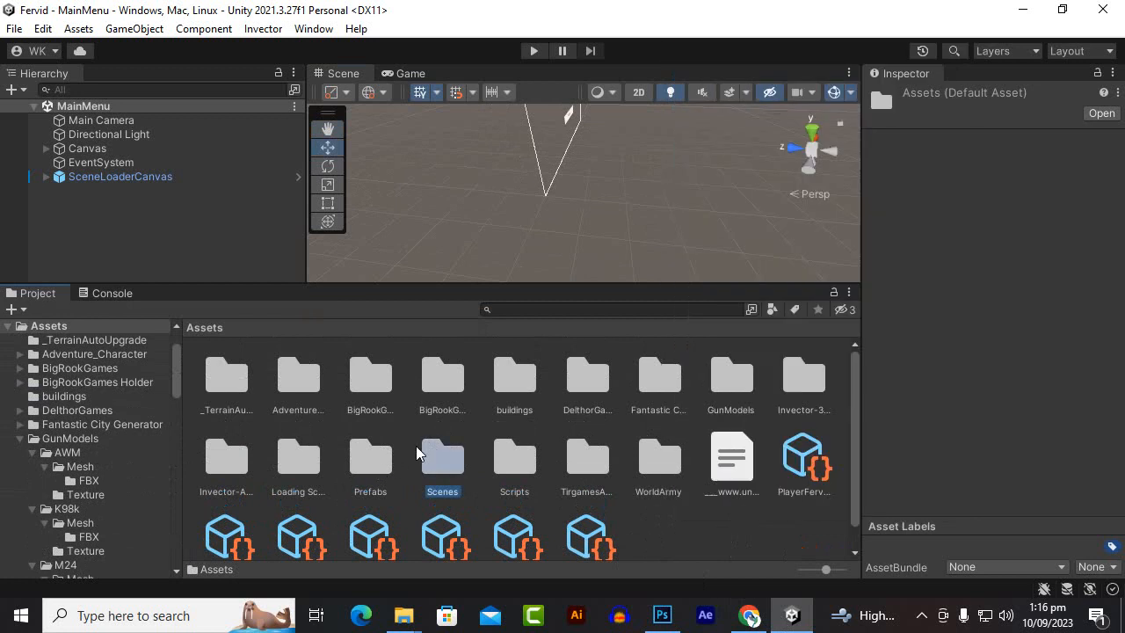
left_click(190, 460)
left_click(587, 457)
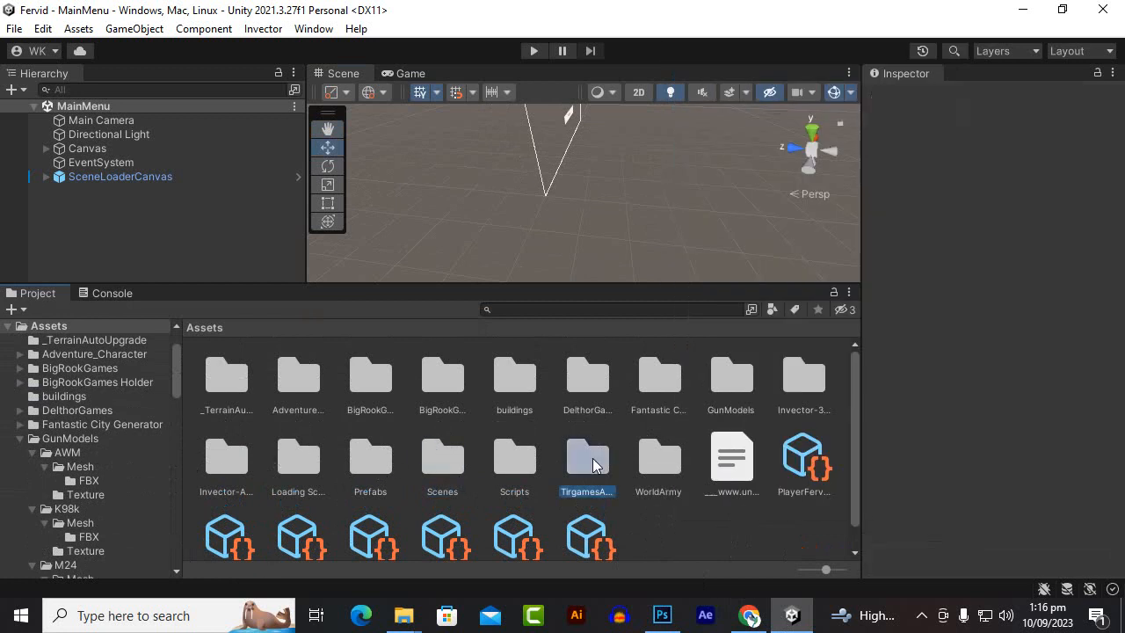
left_click(717, 518)
right_click(717, 519)
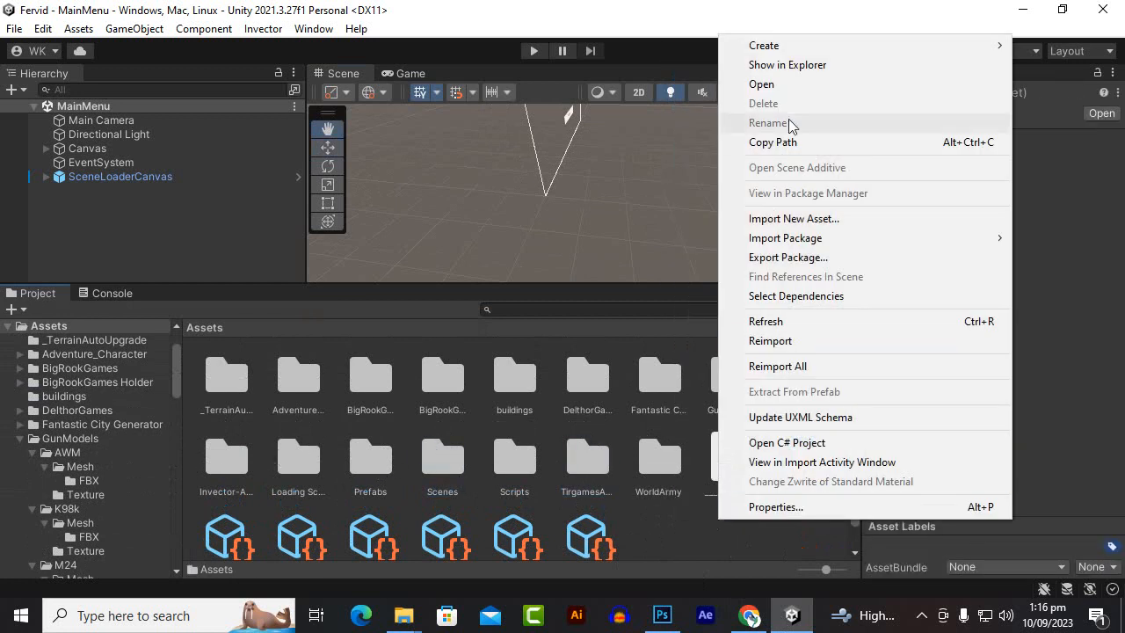
mouse_move(790, 47)
left_click(587, 68)
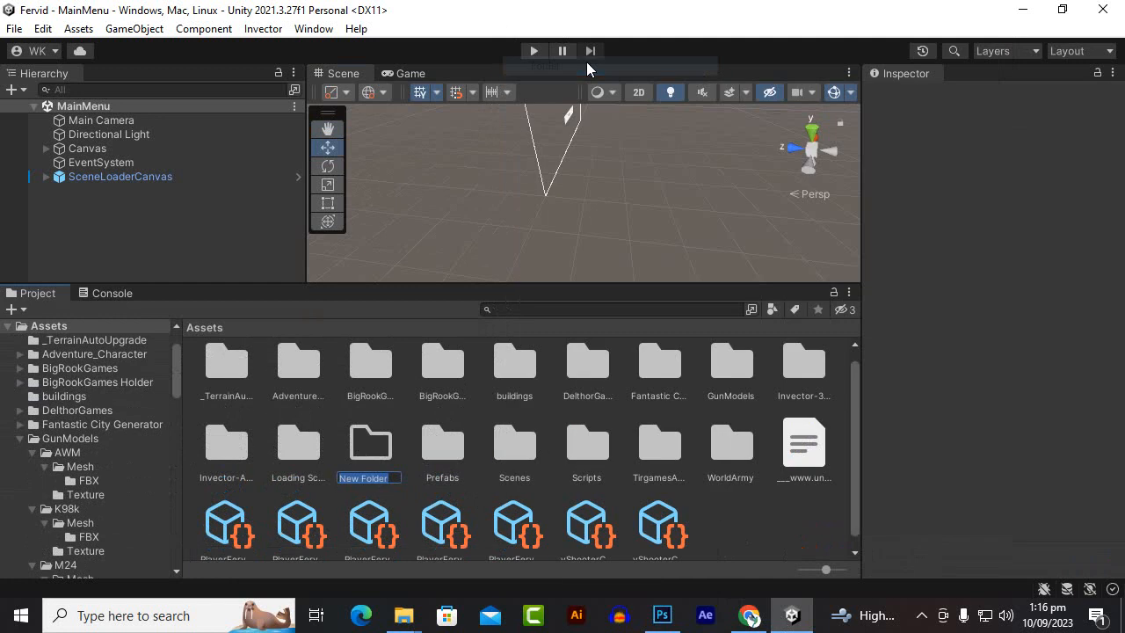
type("tE")
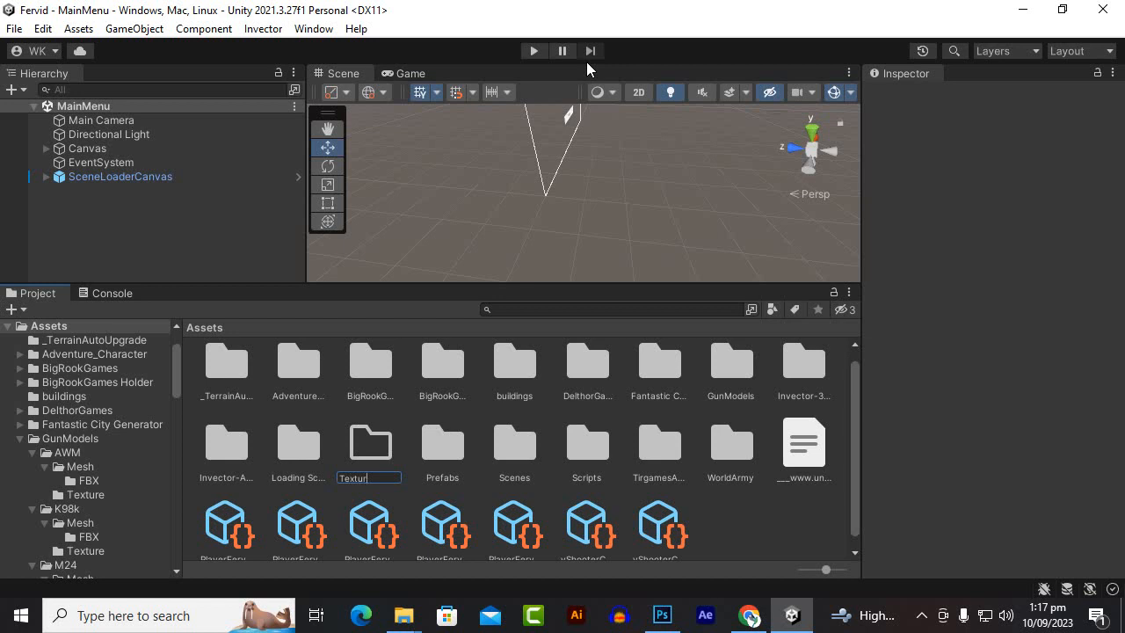
type("xtures")
key("Return")
key("Return")
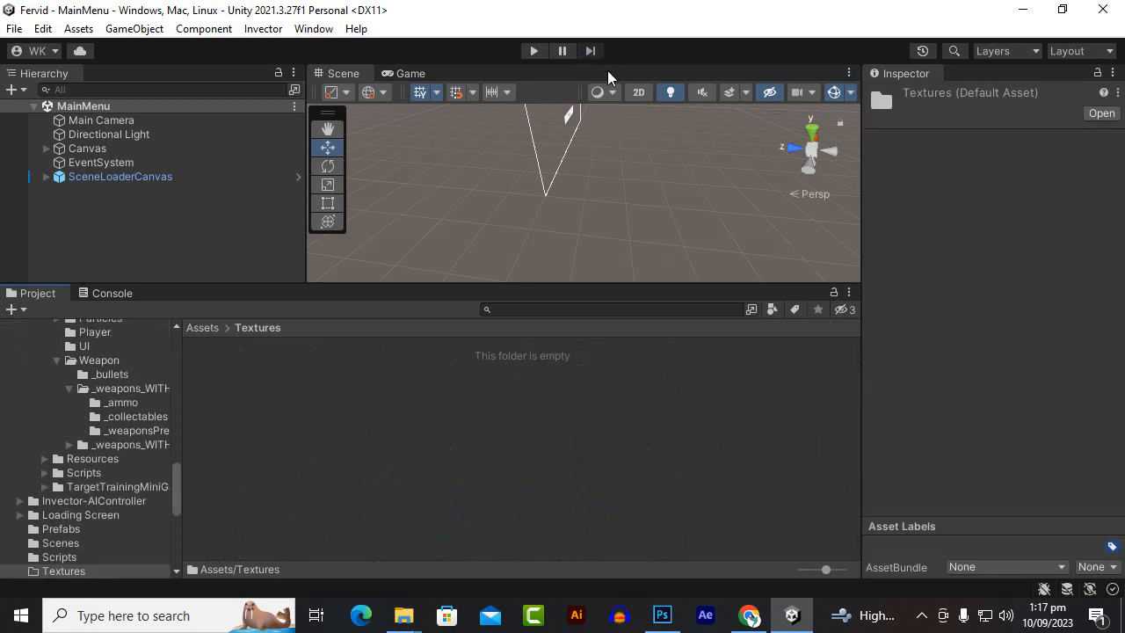
Step: Create a folder named fonts inside the Textures folder and open it
right_click(372, 399)
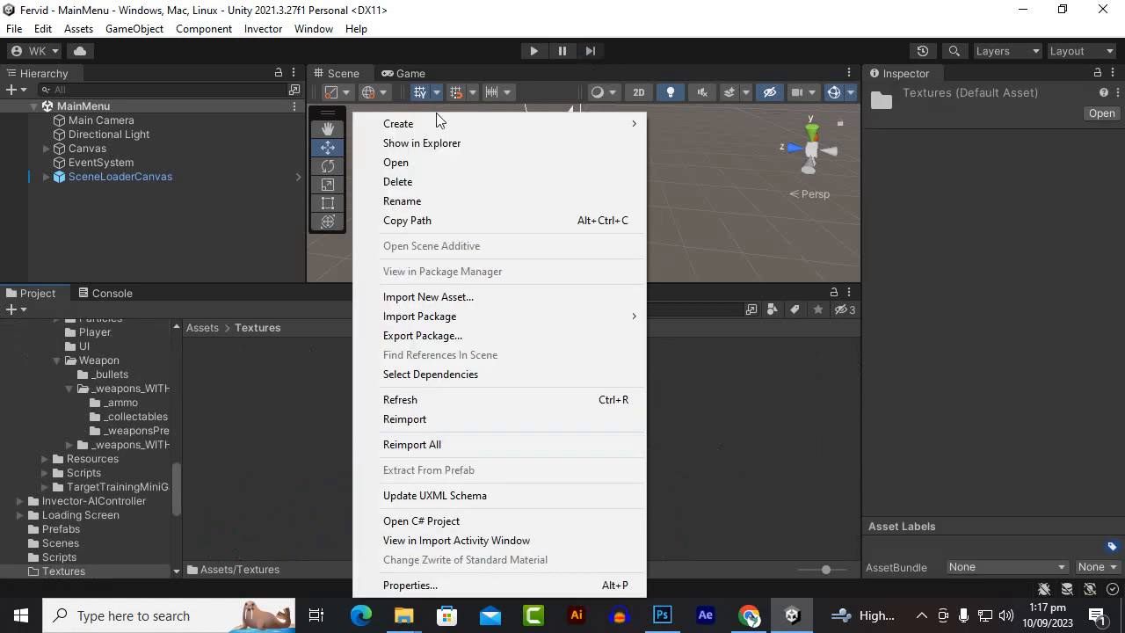
mouse_move(434, 125)
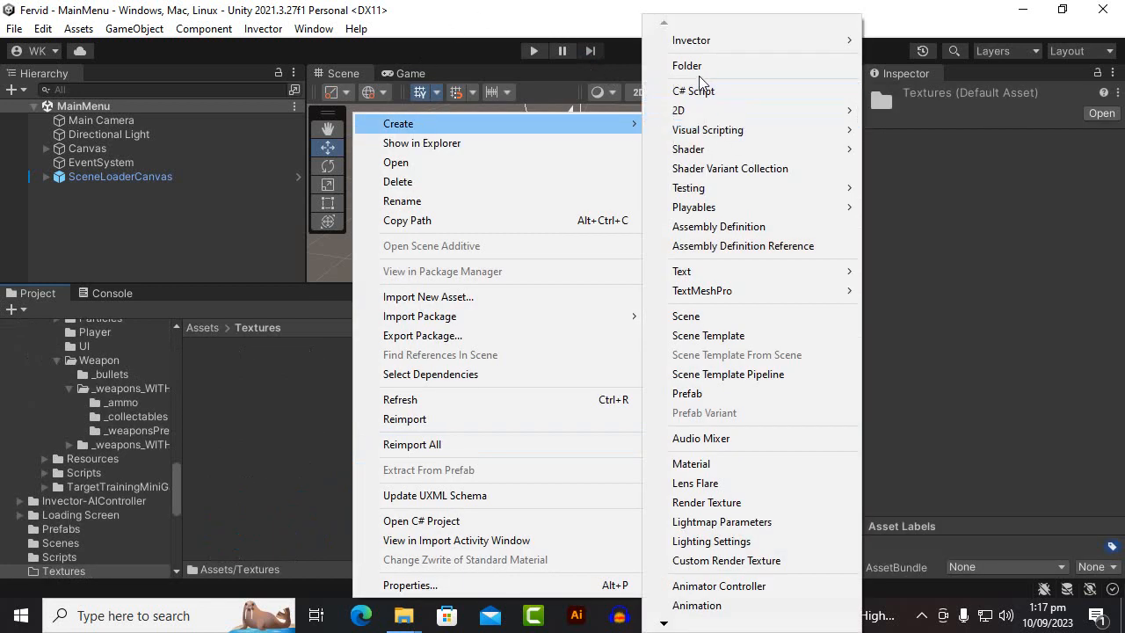
left_click(698, 70)
type("font")
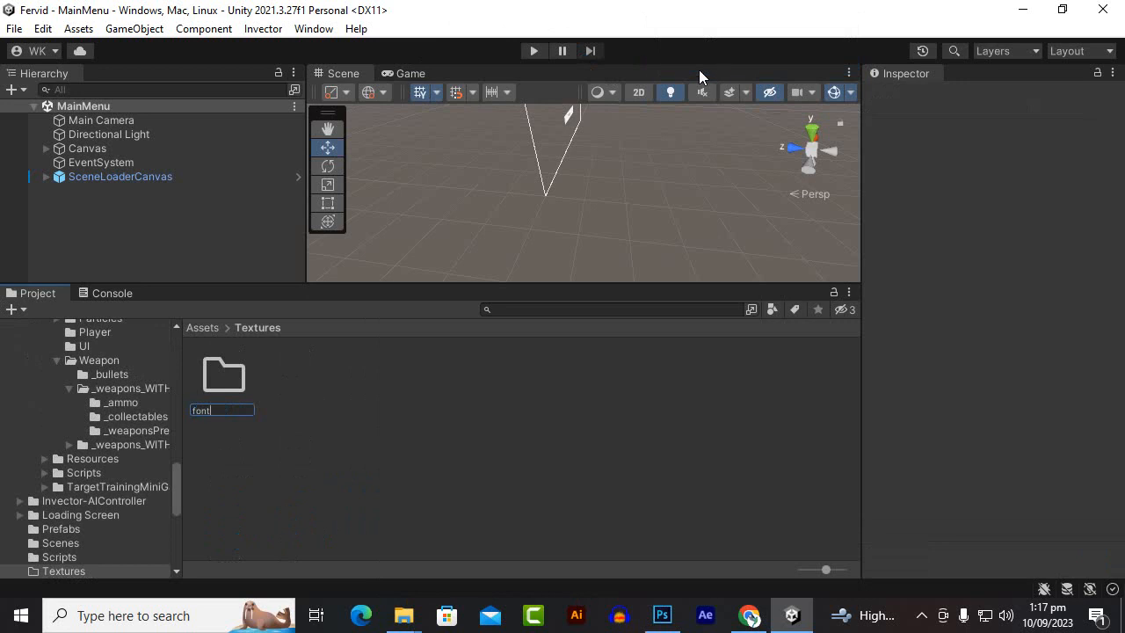
type("s")
key("Return")
key("Return")
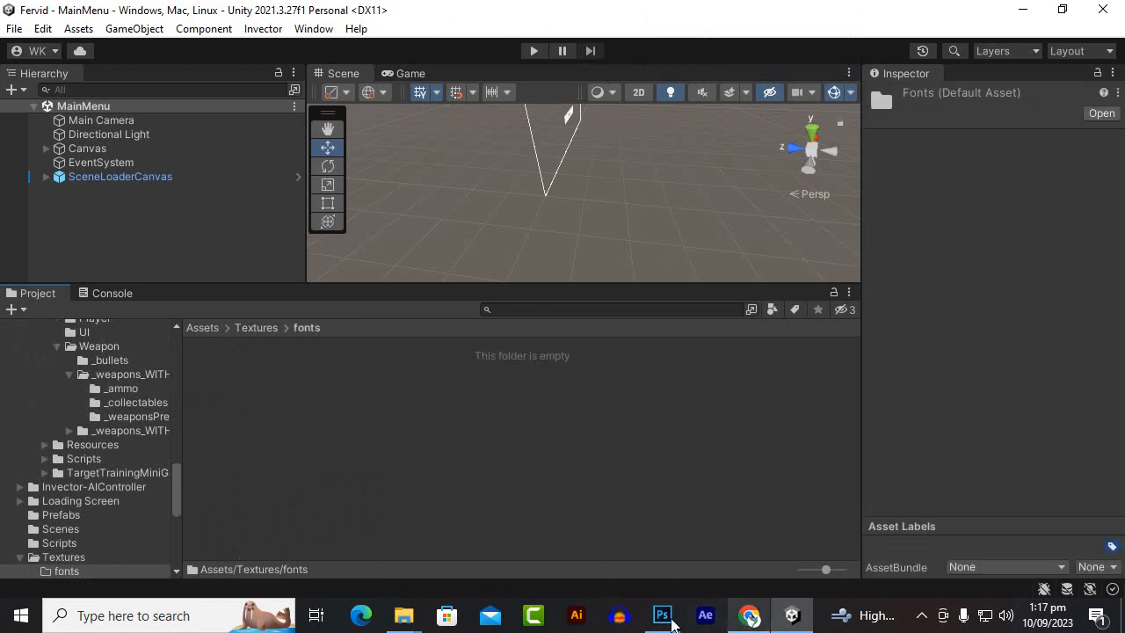
Step: Switch to the Downloads folder in File Explorer and copy the Robus-BWqOd.otf font file
mouse_move(403, 615)
left_click(479, 558)
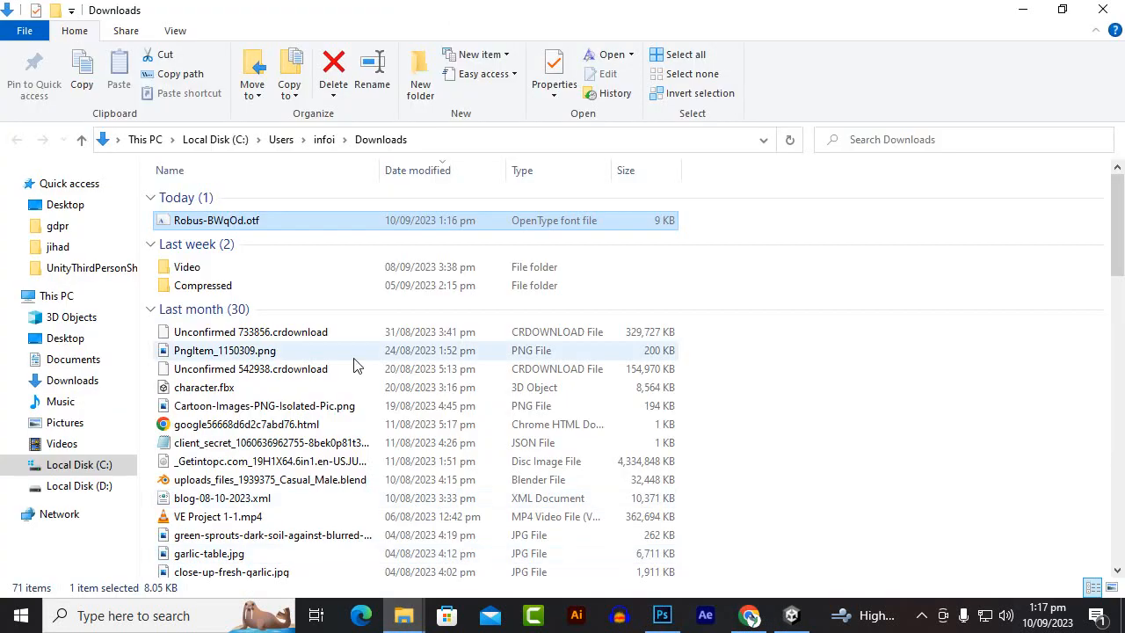
right_click(243, 225)
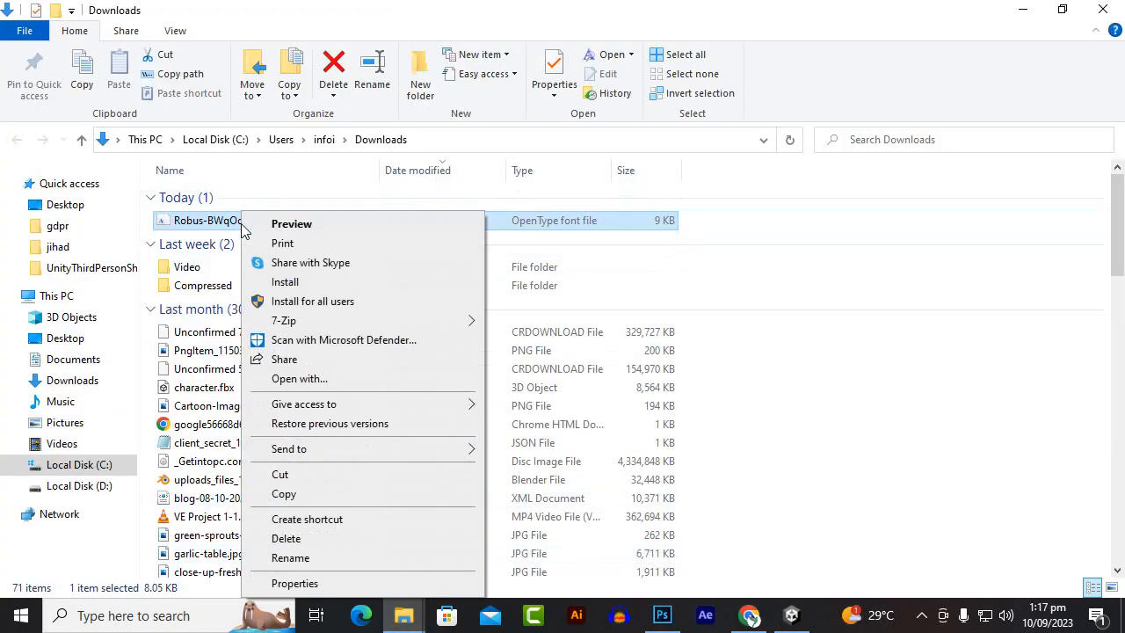
left_click(289, 492)
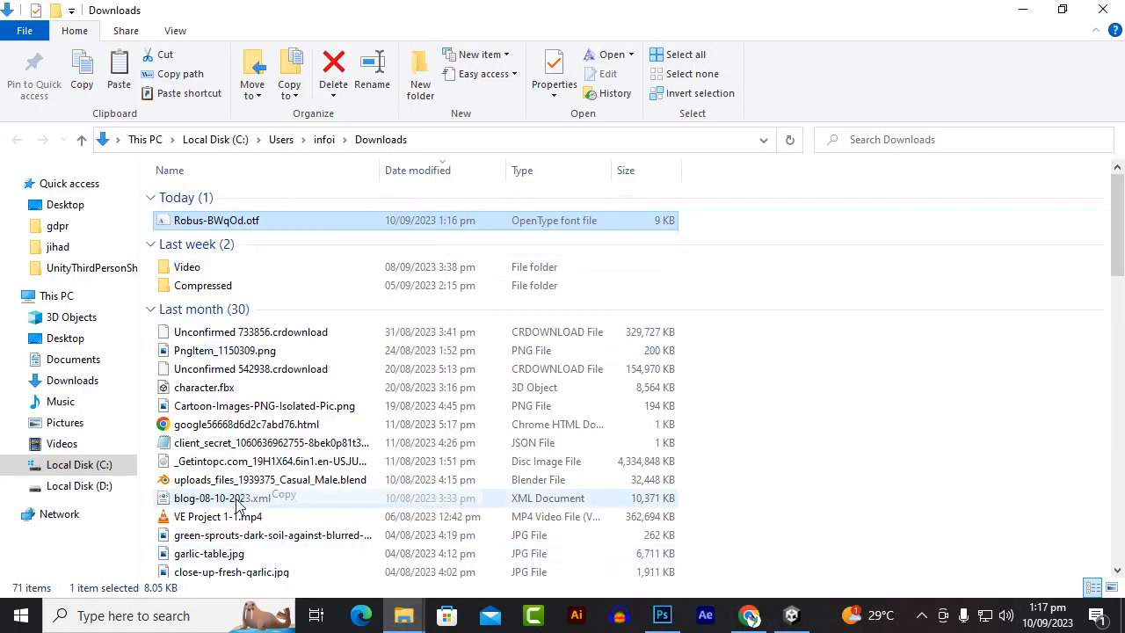
Step: Install the copied font by pasting it into the Fonts folder inside Windows on Local Disk (C:)
left_click(98, 467)
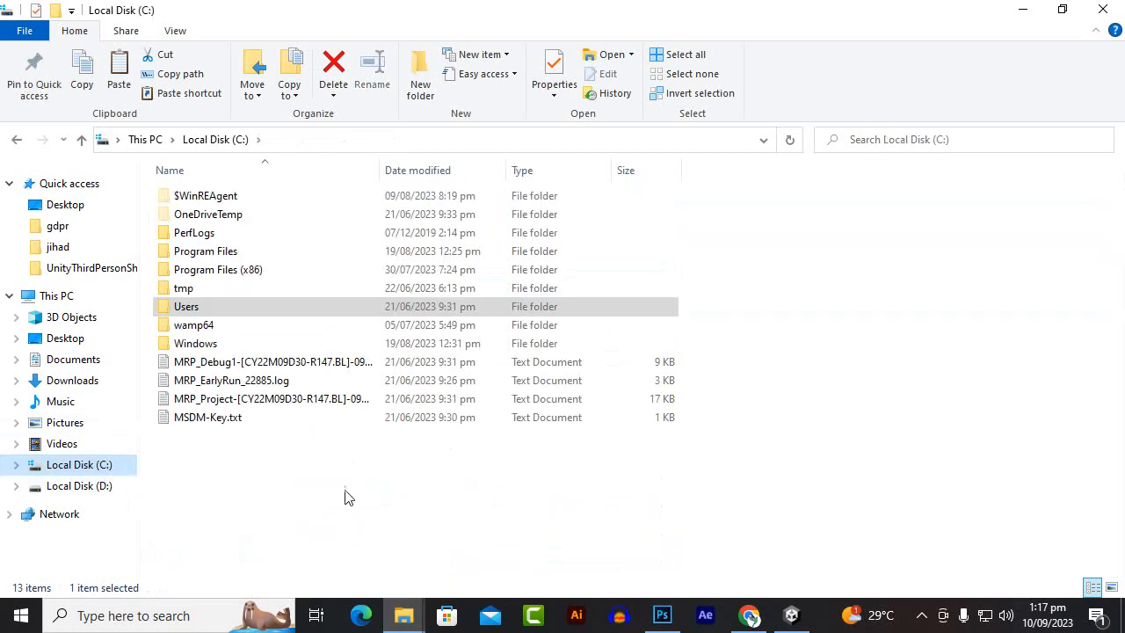
double_click(195, 344)
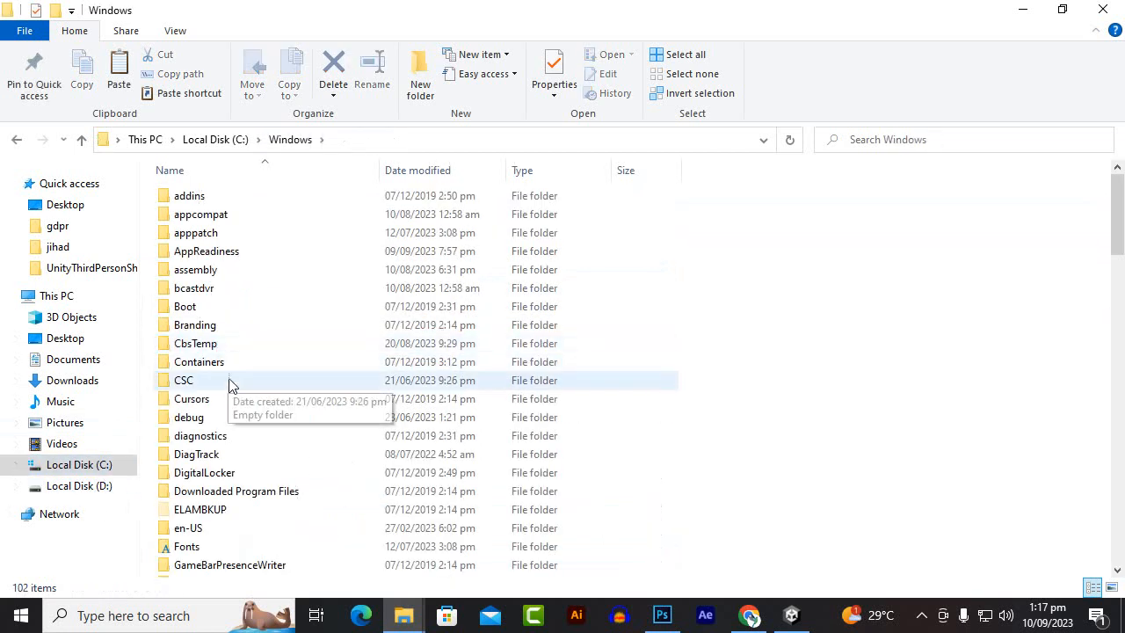
left_click(211, 309)
scroll(261, 504, "down", 2)
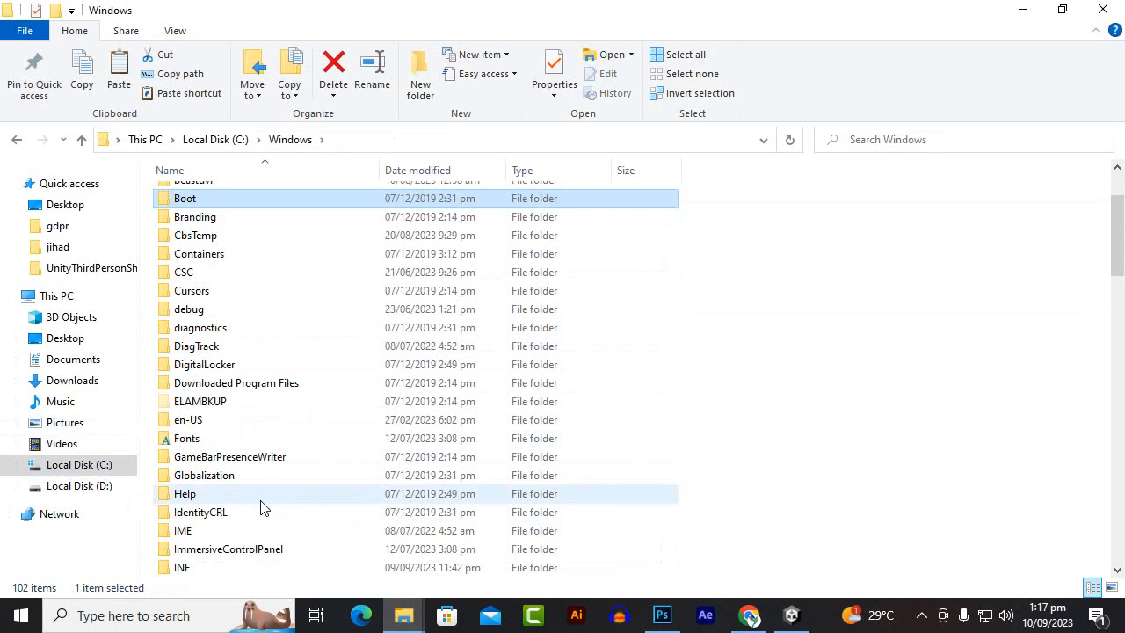
double_click(203, 445)
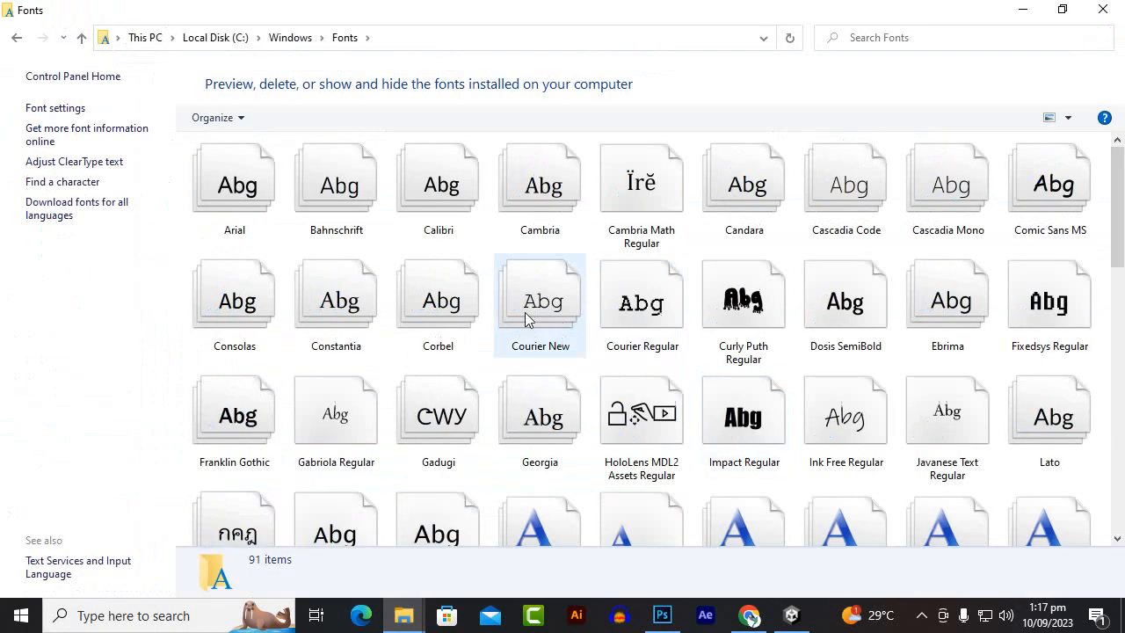
right_click(397, 243)
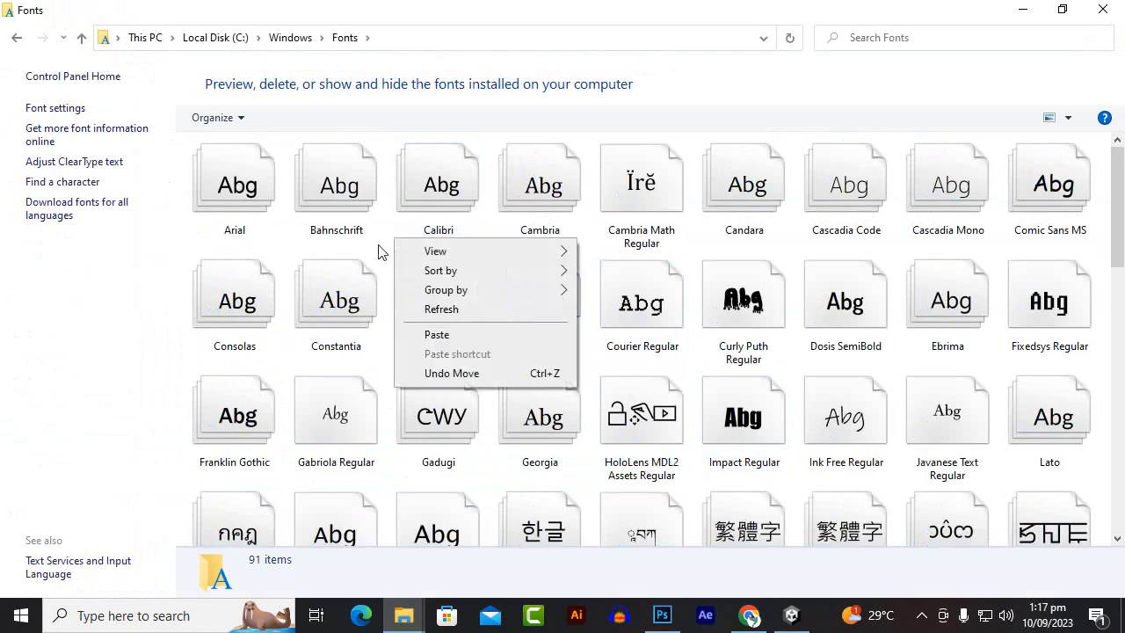
left_click(437, 335)
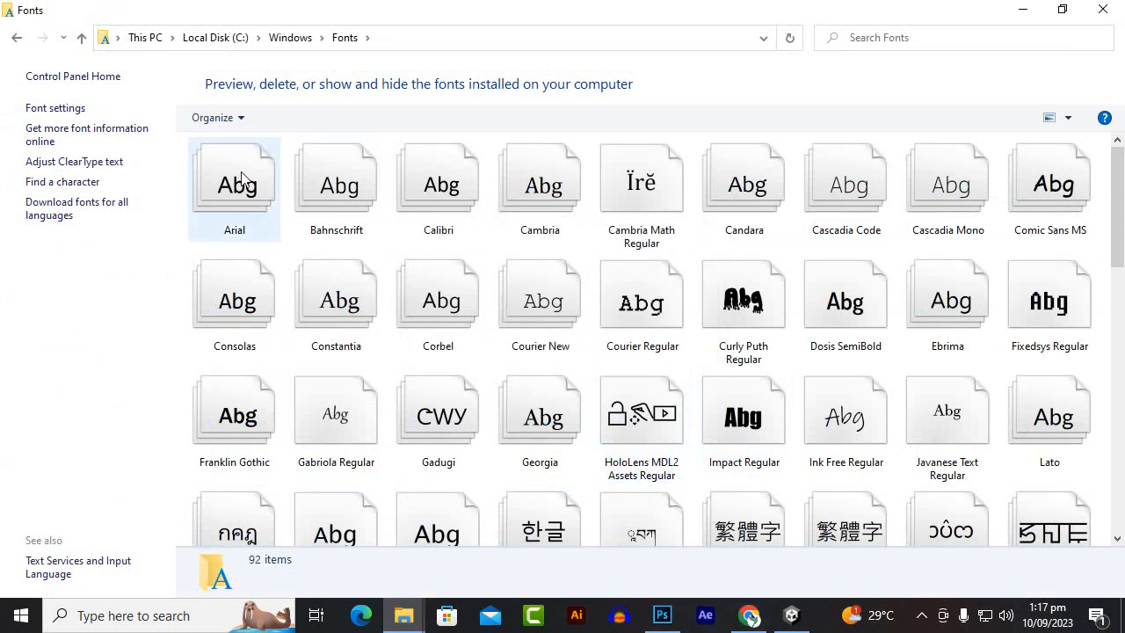
Step: Return to Downloads, import Robus-BWqOd.otf into Unity's fonts folder, select the imported font and shrink the asset browser area
left_click(15, 39)
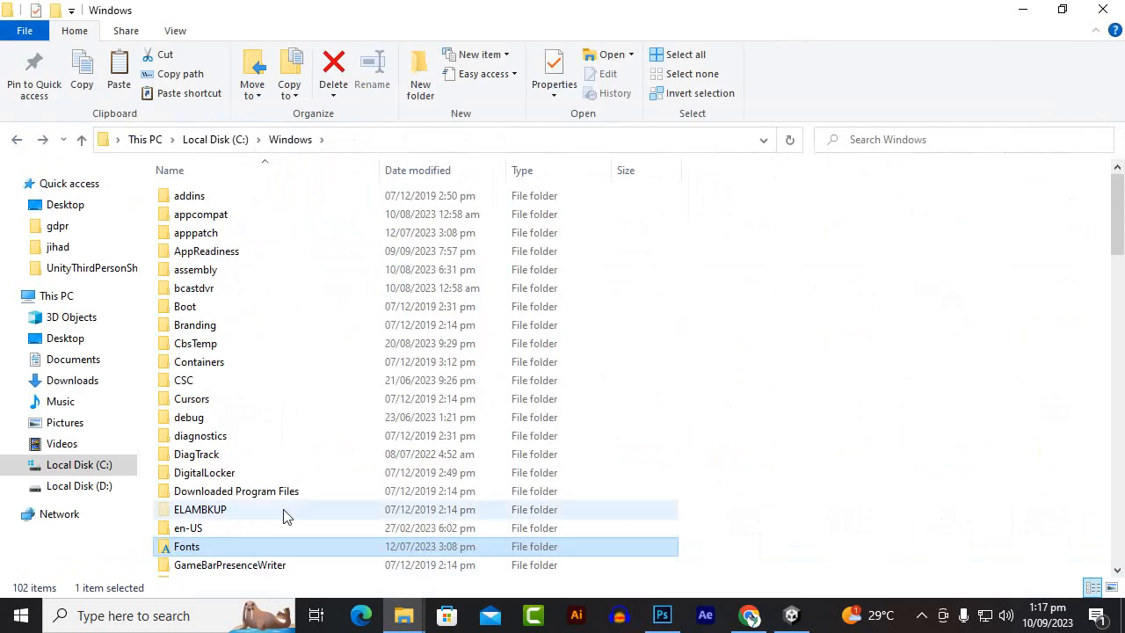
scroll(296, 502, "down", 2)
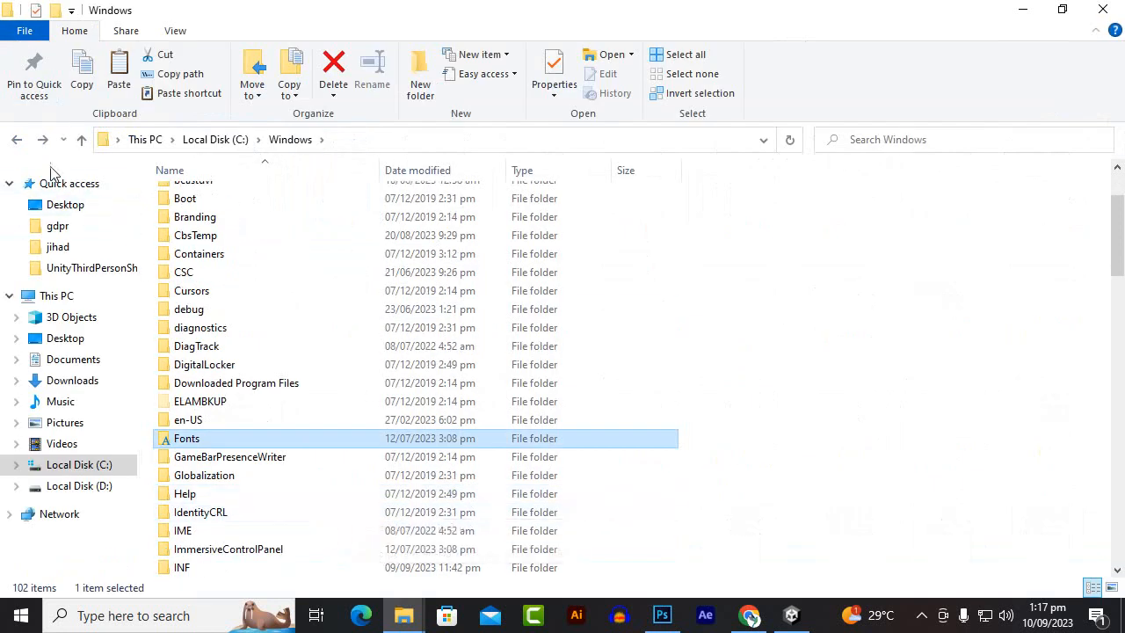
left_click(17, 140)
left_click(17, 139)
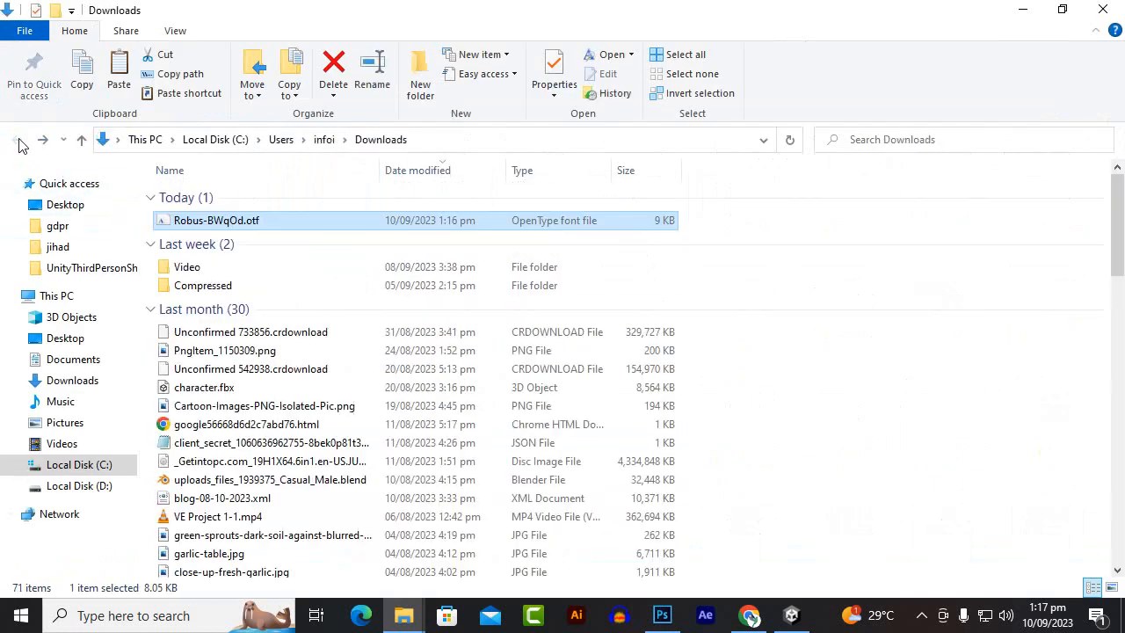
left_click_drag(235, 235, 401, 451)
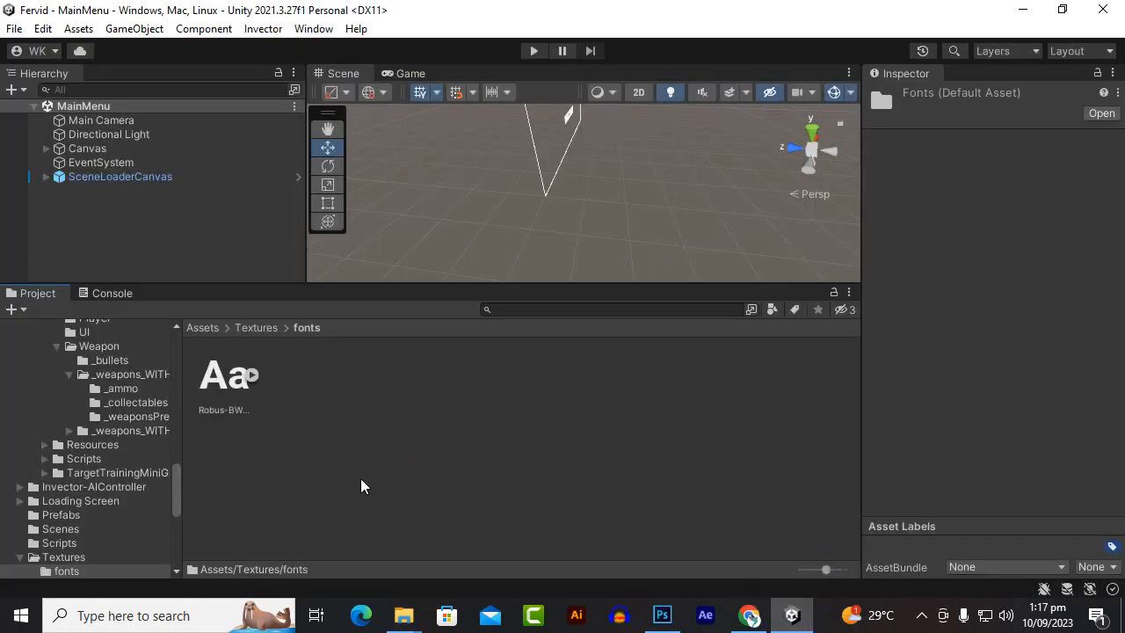
left_click(234, 385)
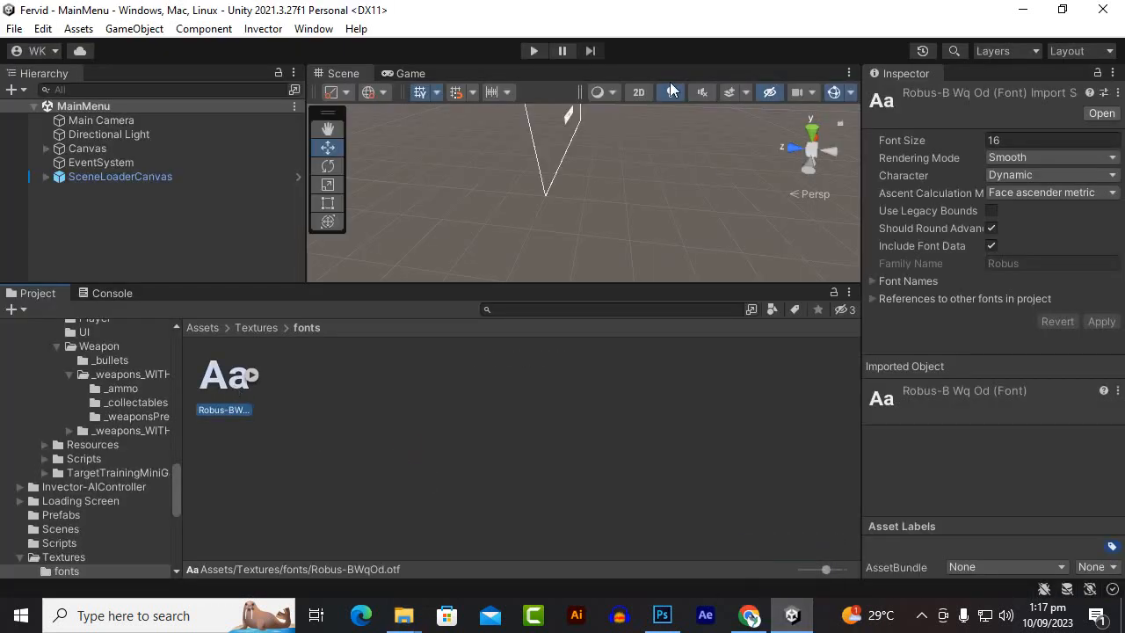
left_click_drag(622, 284, 629, 387)
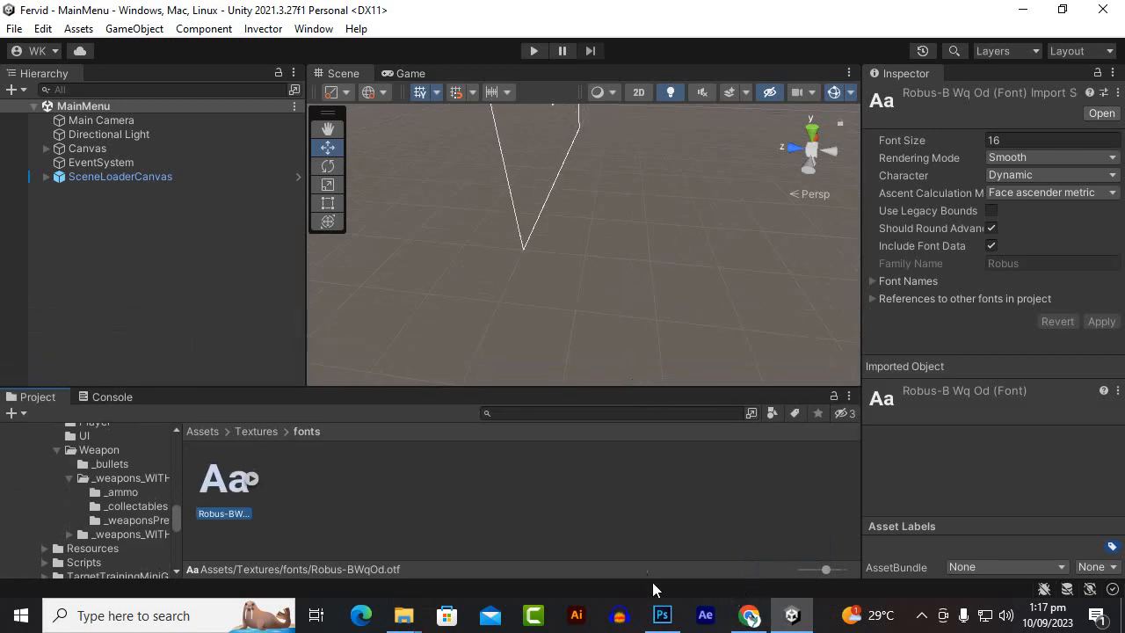
Step: Switch to Photoshop and set the selected FERVID text's font family to Robus
left_click(661, 615)
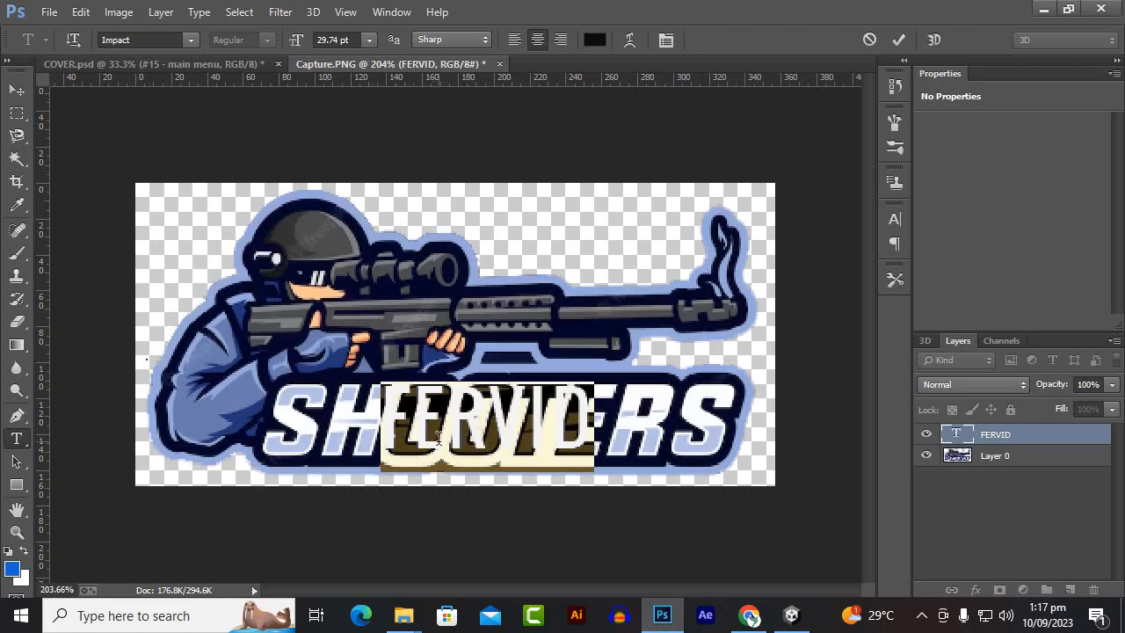
left_click(174, 35)
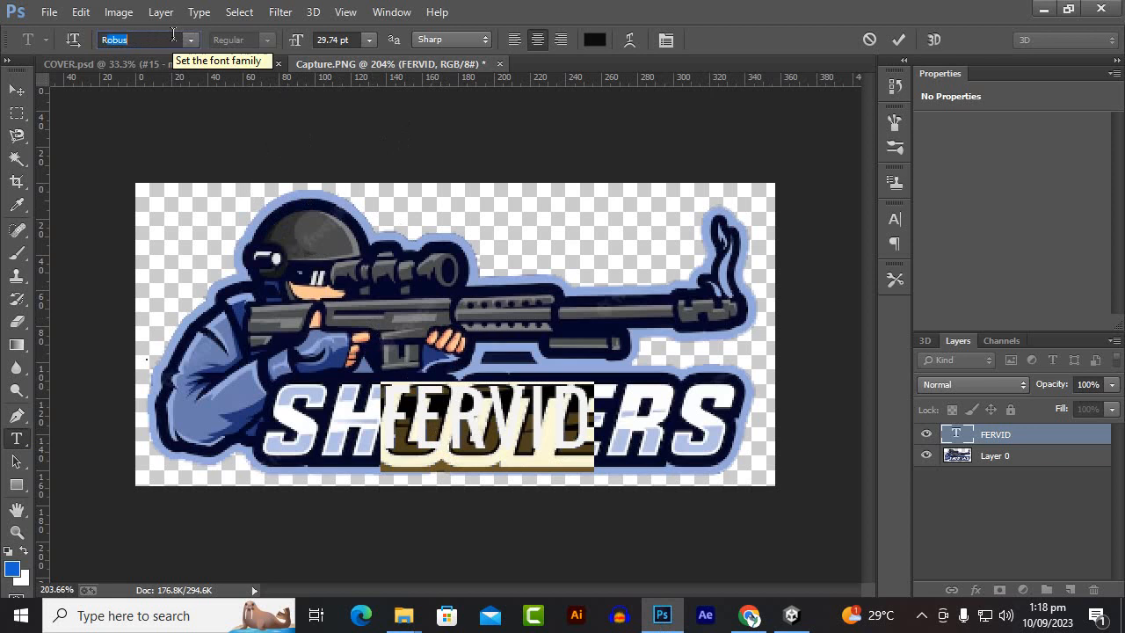
key("Return")
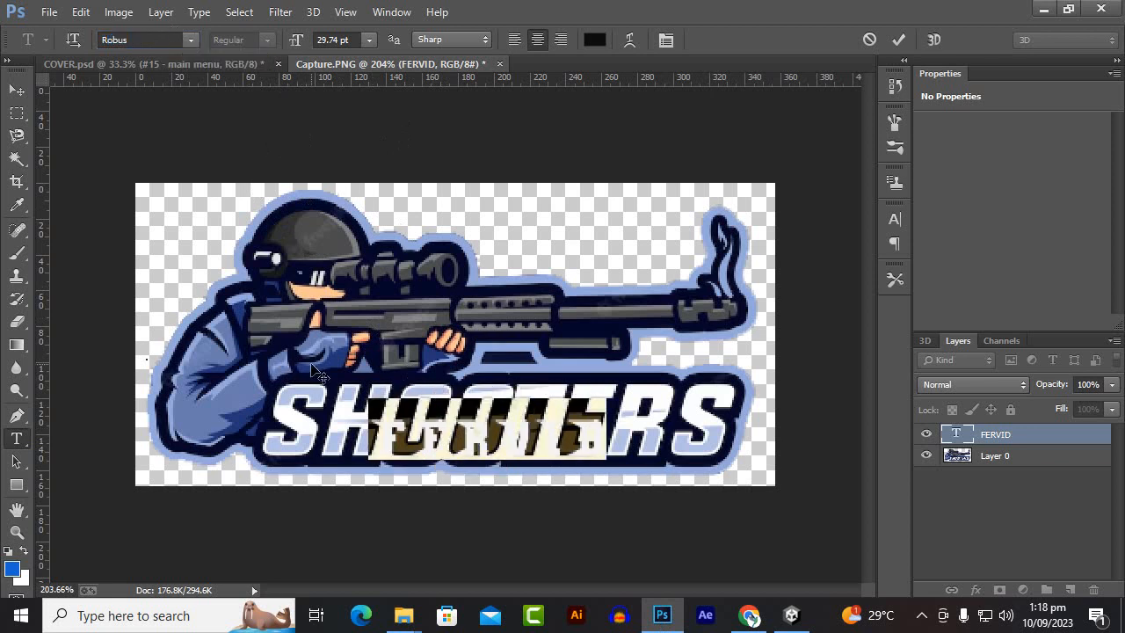
Step: Shift the FERVID text toward the start of the SHOOTERS lettering and scale it proportionally to about 162%
left_click(16, 90)
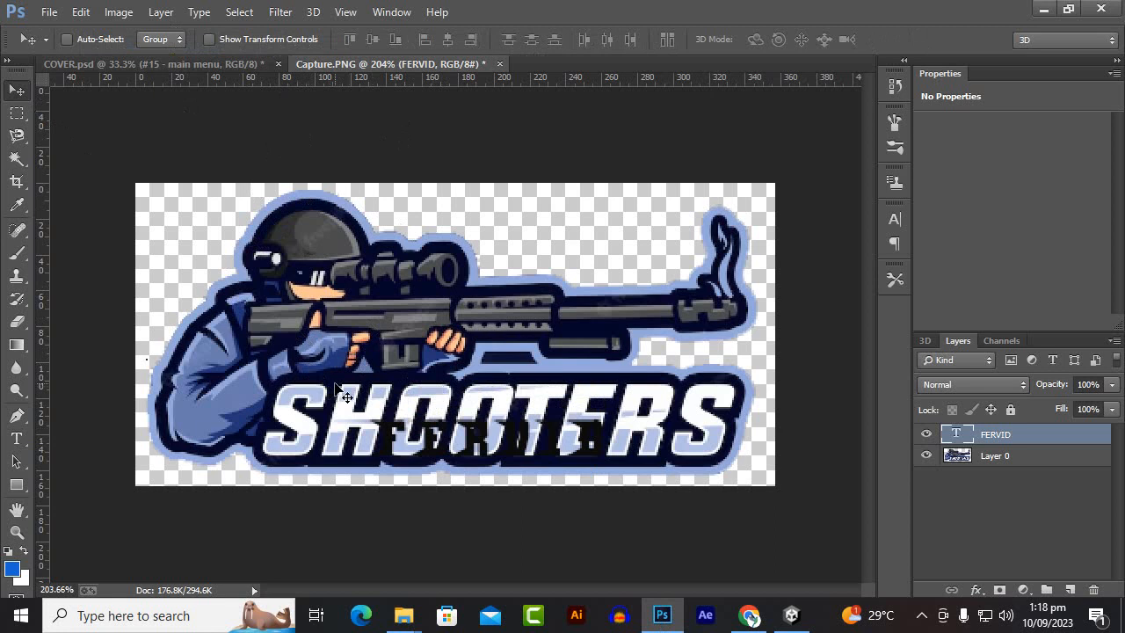
left_click_drag(337, 388, 267, 374)
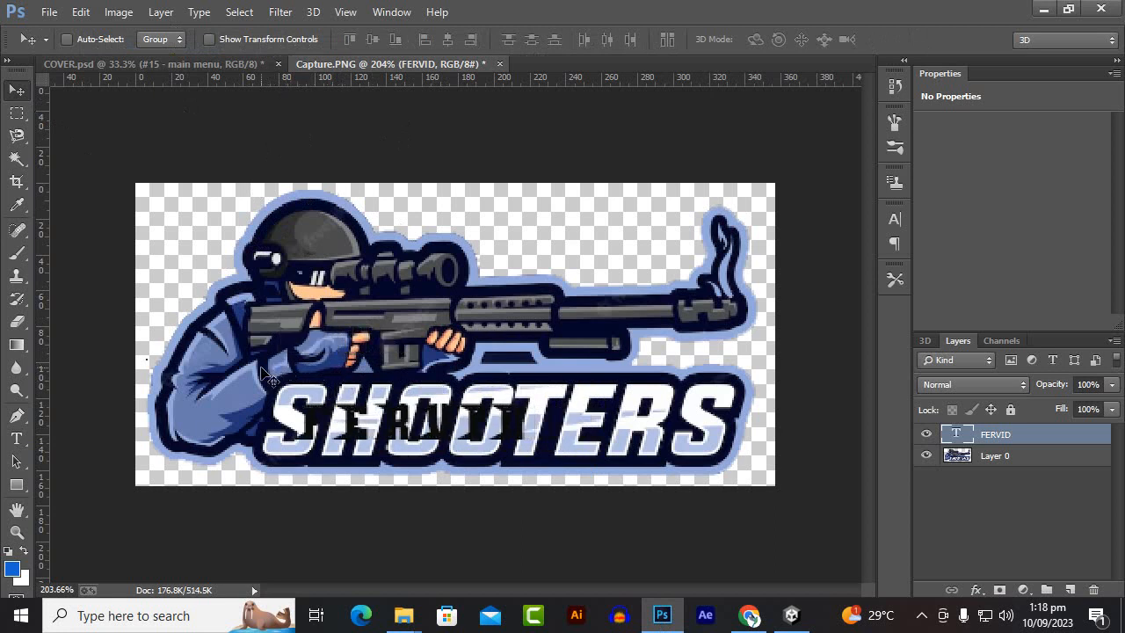
key("ctrl+t")
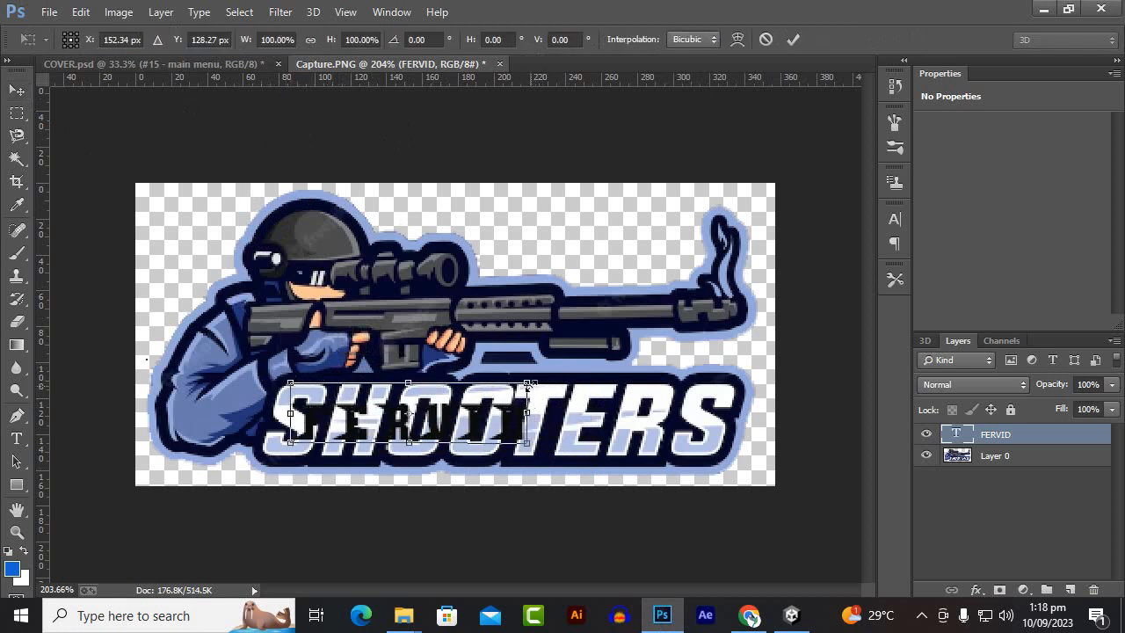
left_click_drag(527, 385, 644, 374)
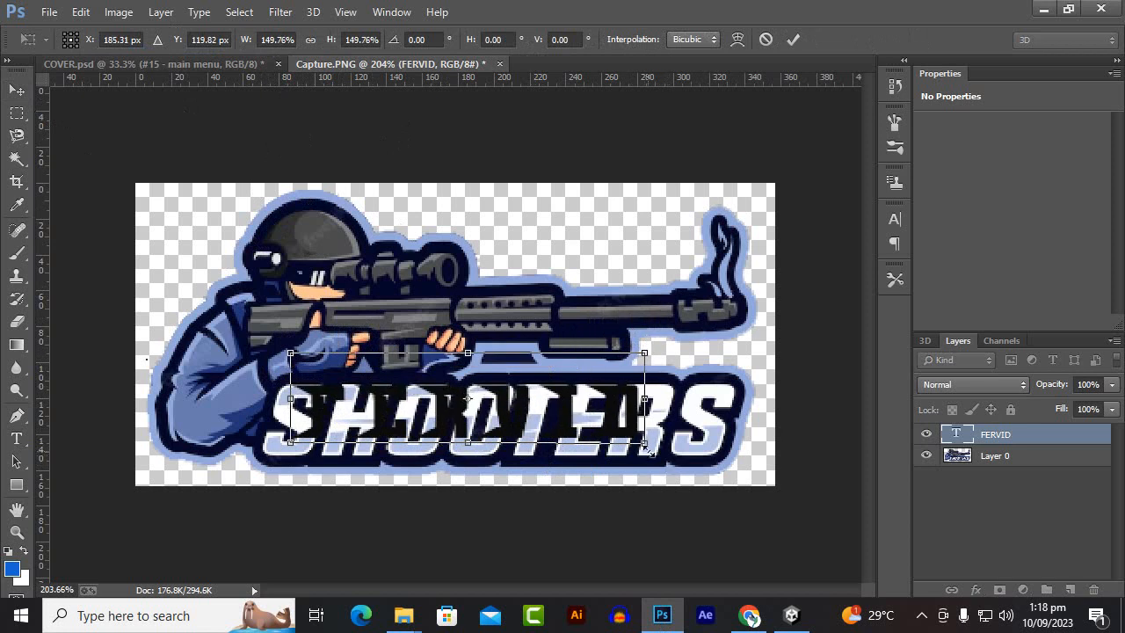
left_click_drag(646, 447, 677, 474)
left_click_drag(681, 353, 674, 353)
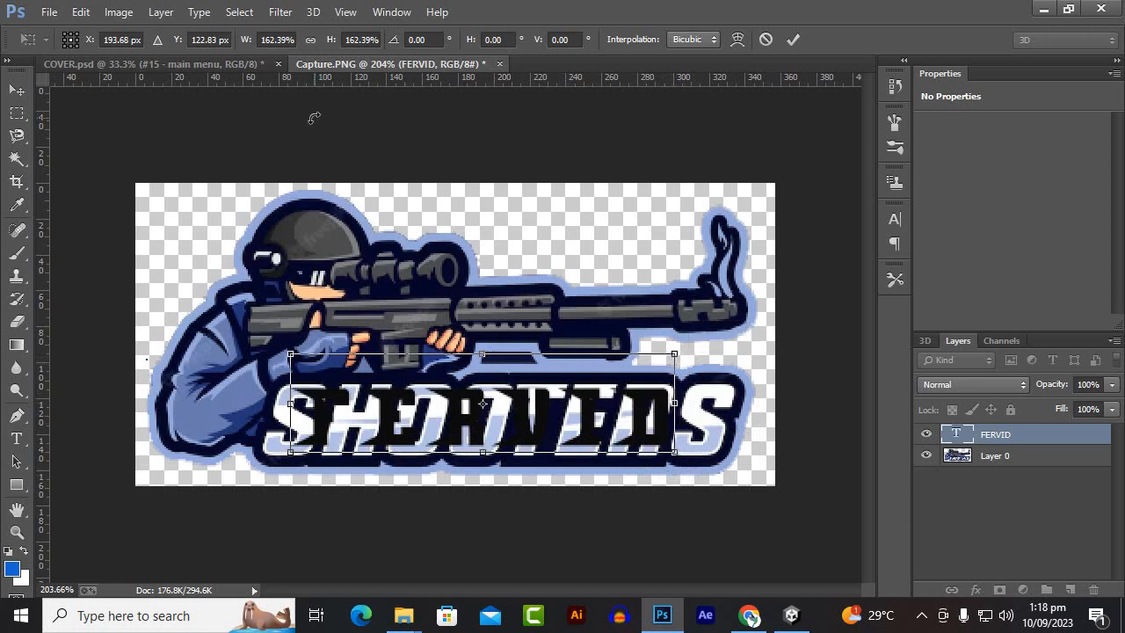
key("Return")
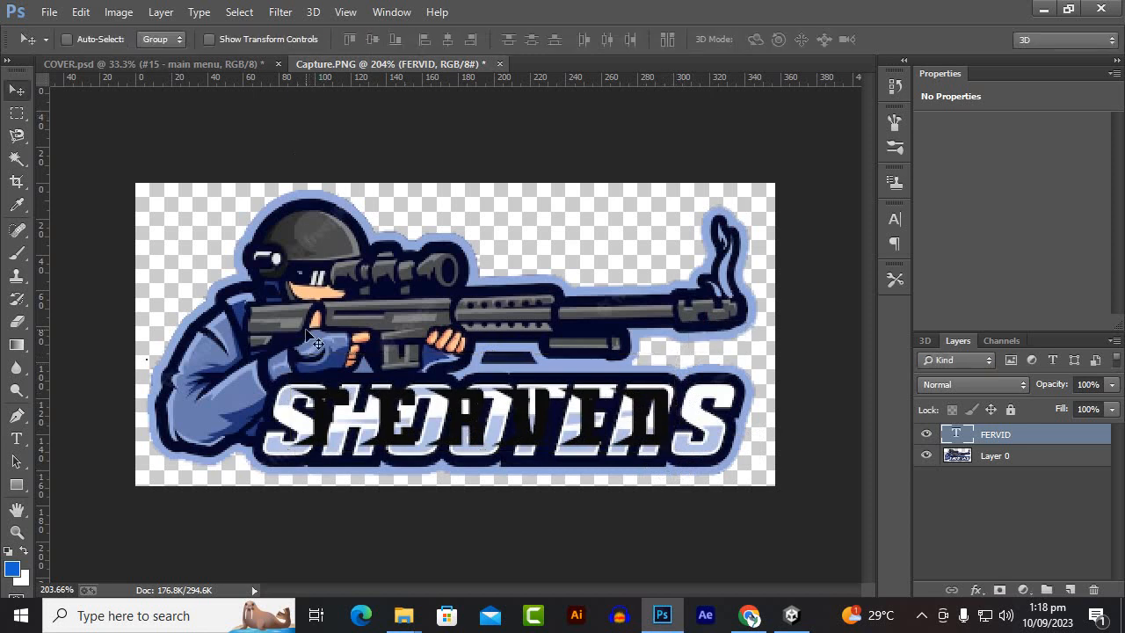
left_click(16, 439)
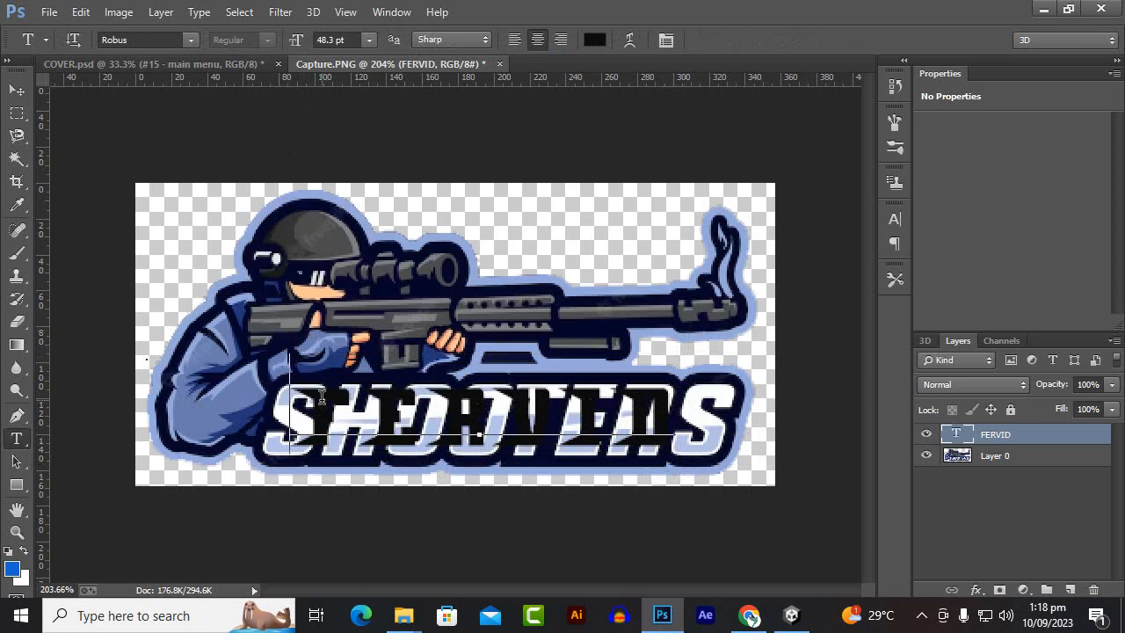
left_click(323, 396)
key("ctrl+a")
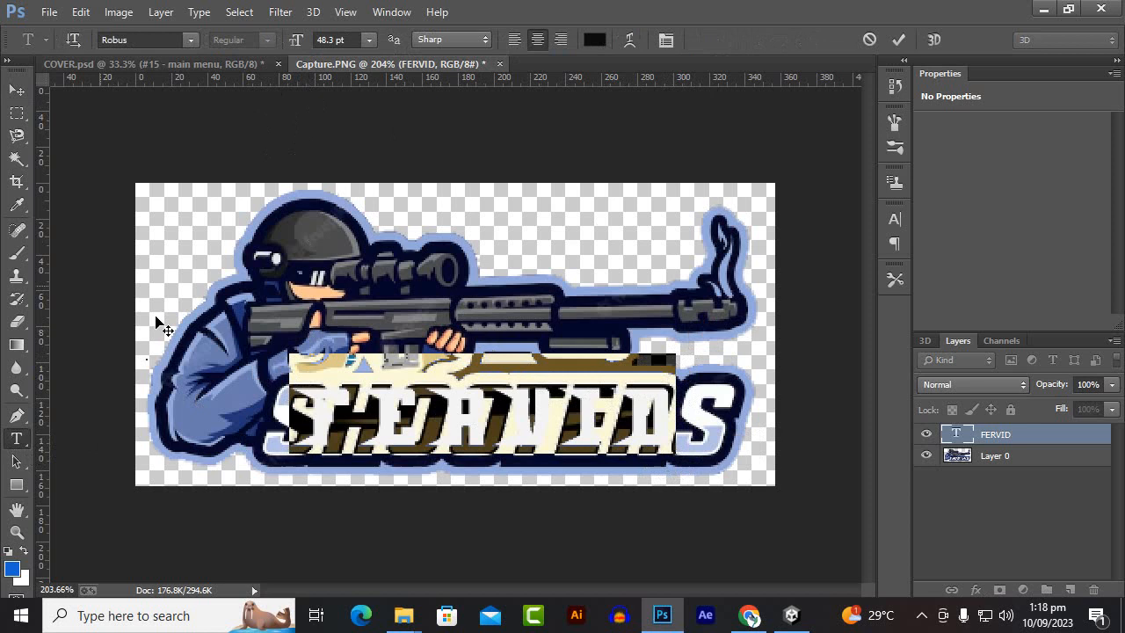
Step: Move the FERVID text up over the rifle and draw a blue rectangle about 251 × 39 px covering the SHOOTERS lettering
left_click(17, 90)
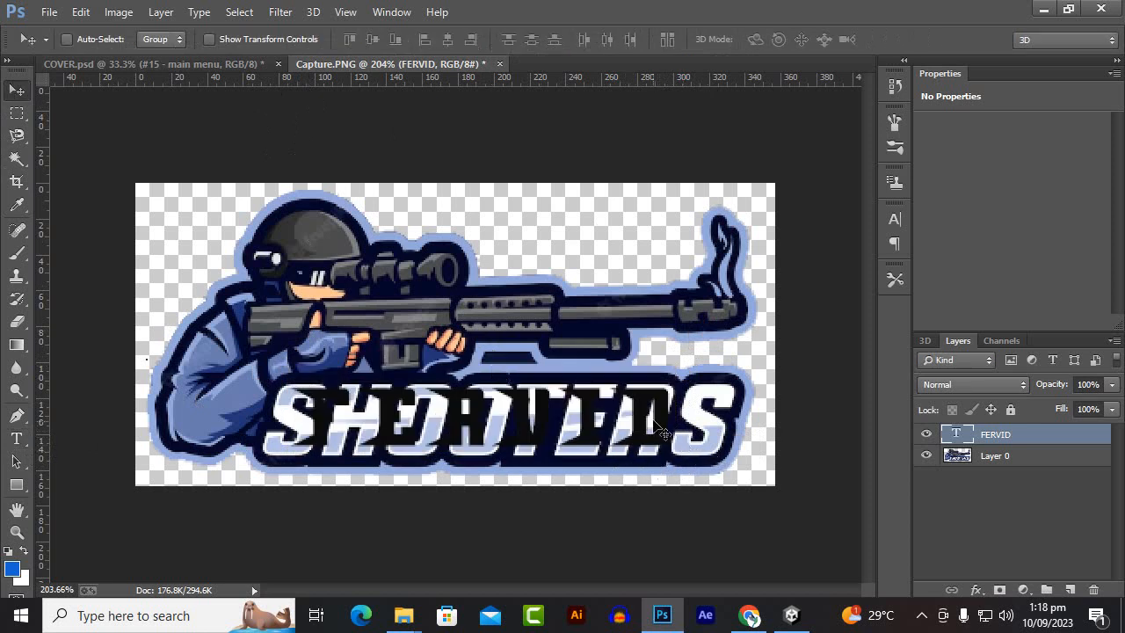
left_click_drag(676, 435, 687, 332)
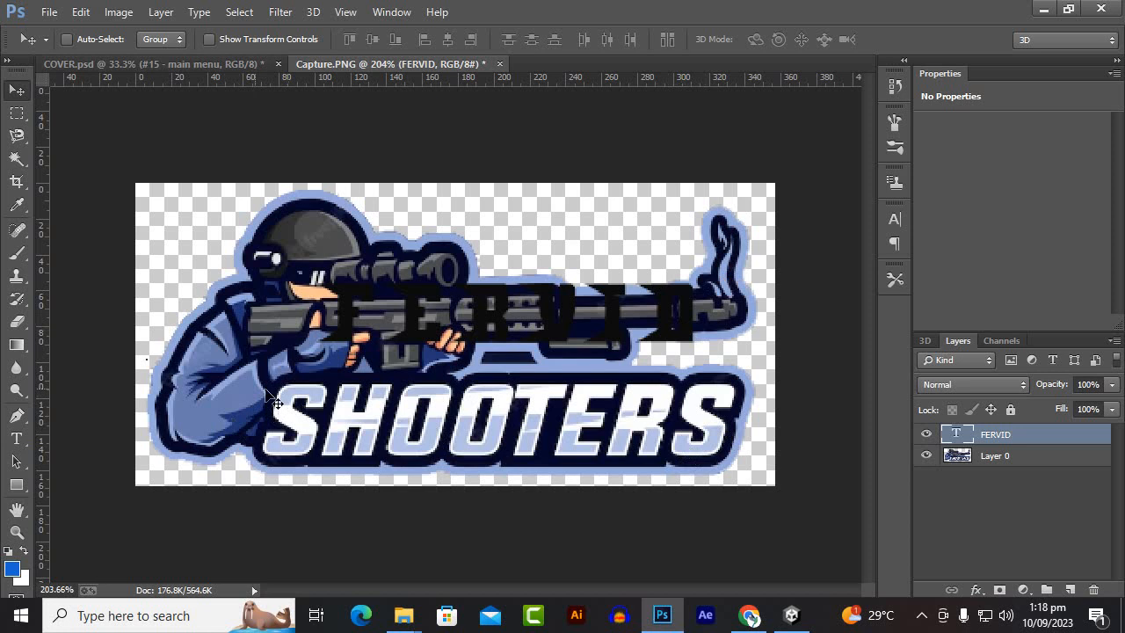
left_click(17, 484)
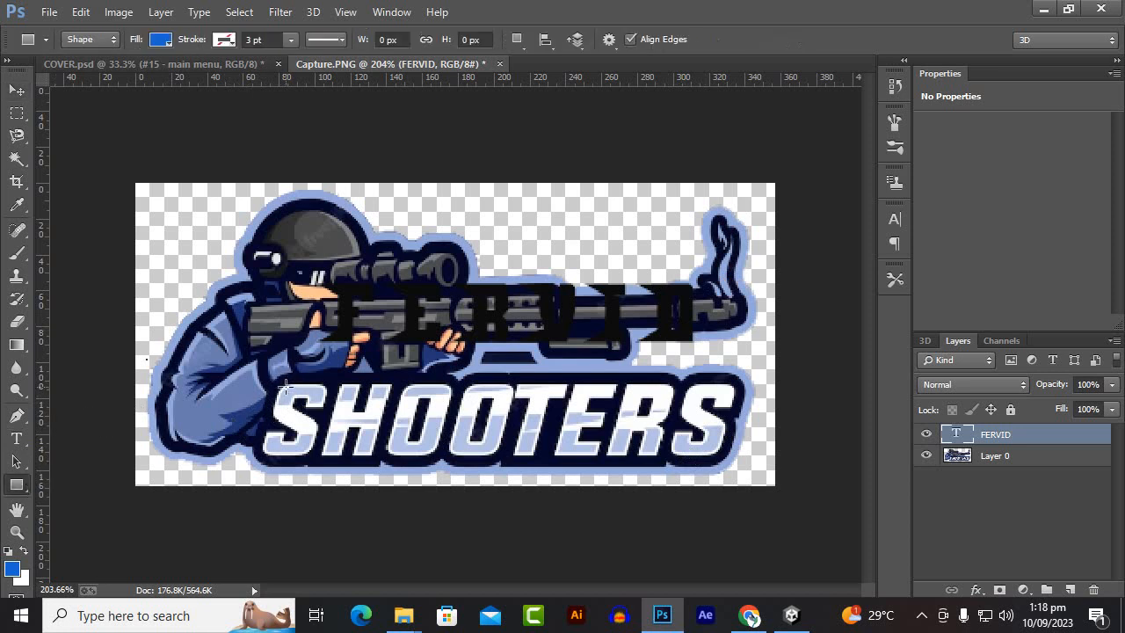
left_click_drag(280, 382, 730, 450)
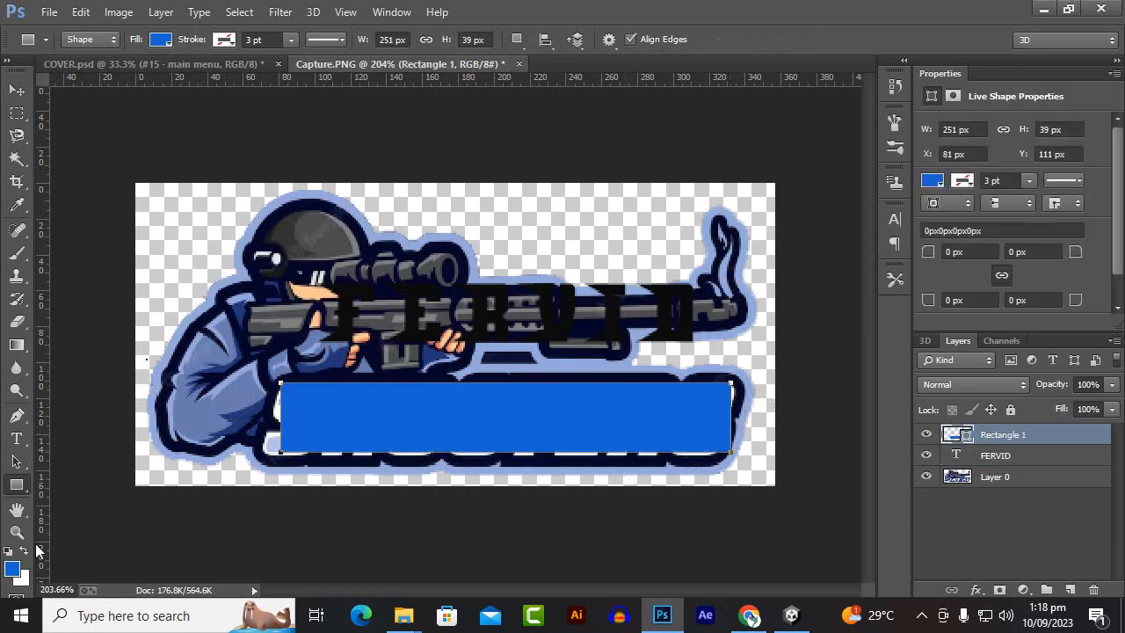
Step: Sample the dark navy outline colour 030628 from the artwork as the foreground colour and fill the rectangle with it
left_click(12, 568)
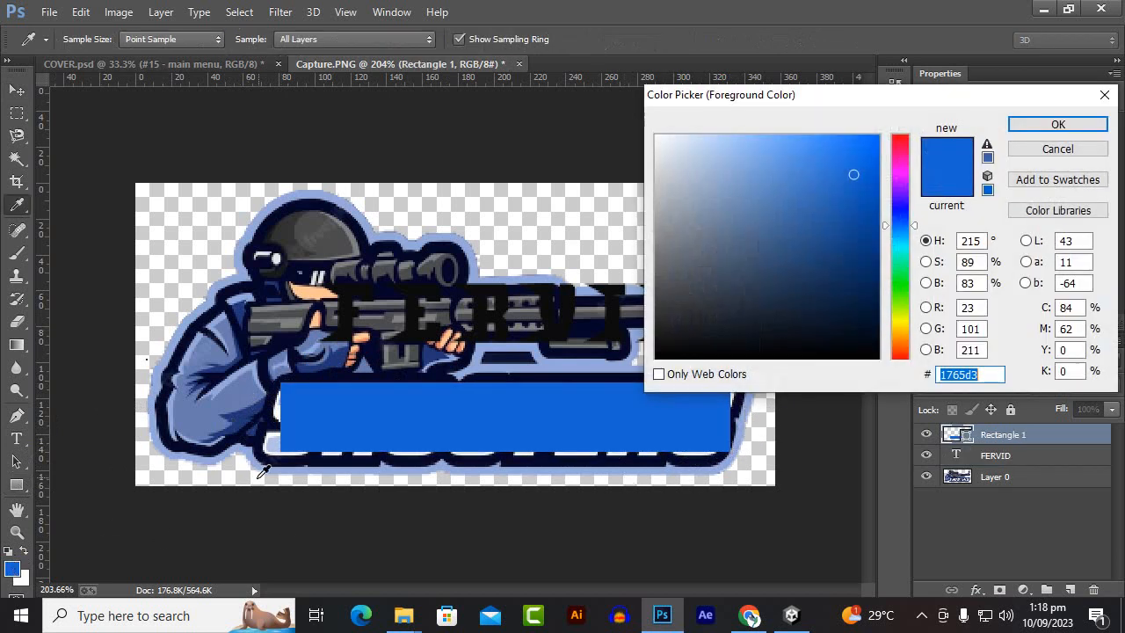
left_click(320, 451)
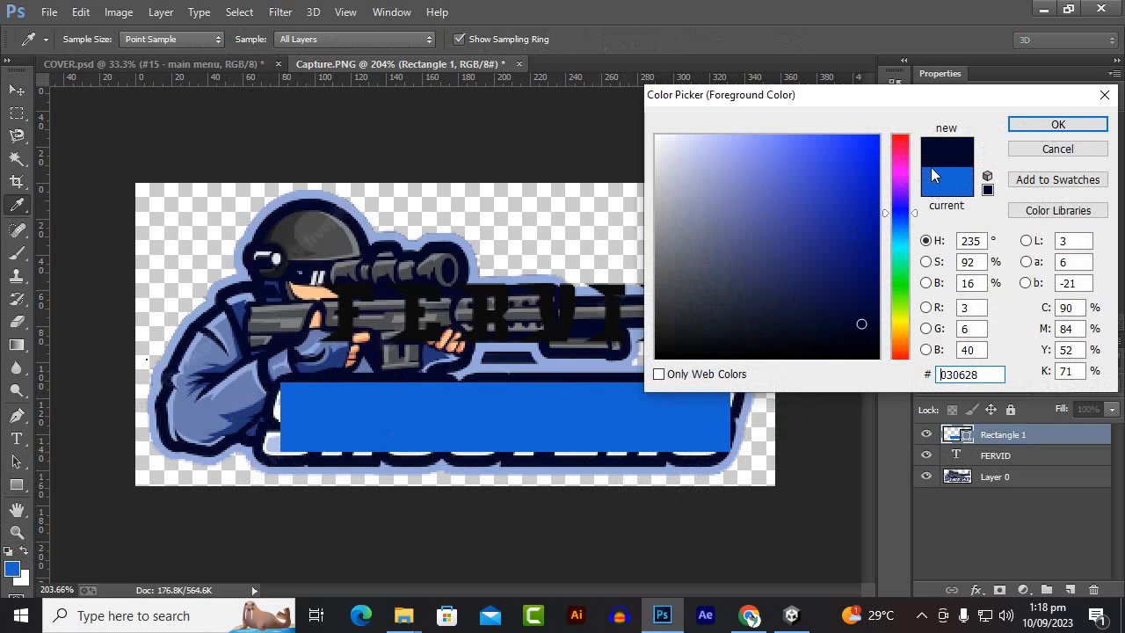
left_click(1050, 125)
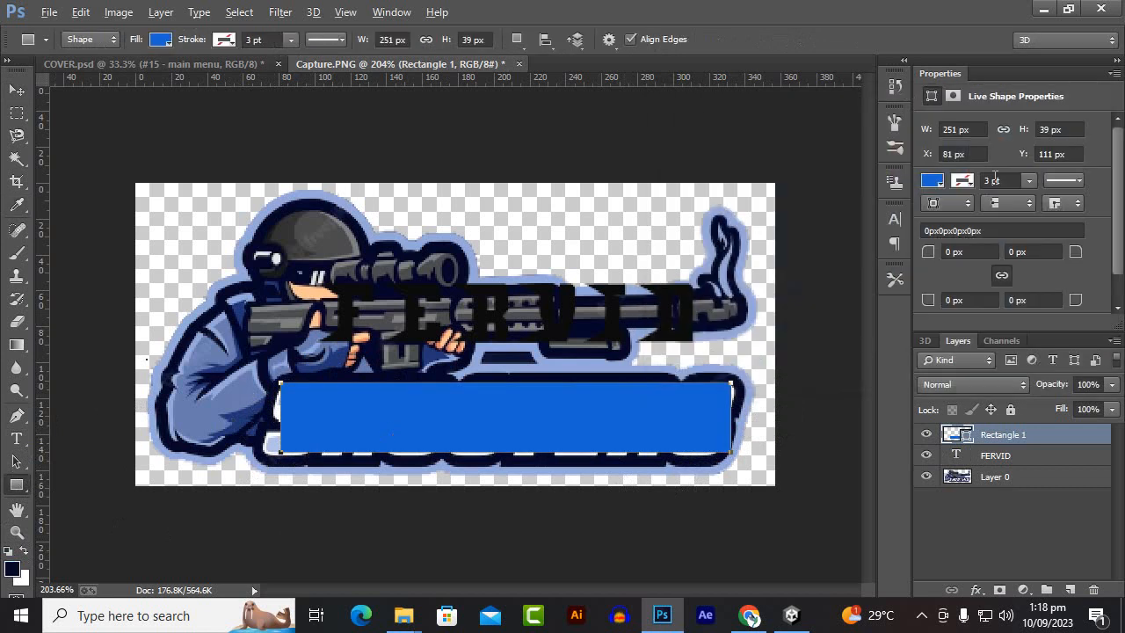
key("alt+BackSpace")
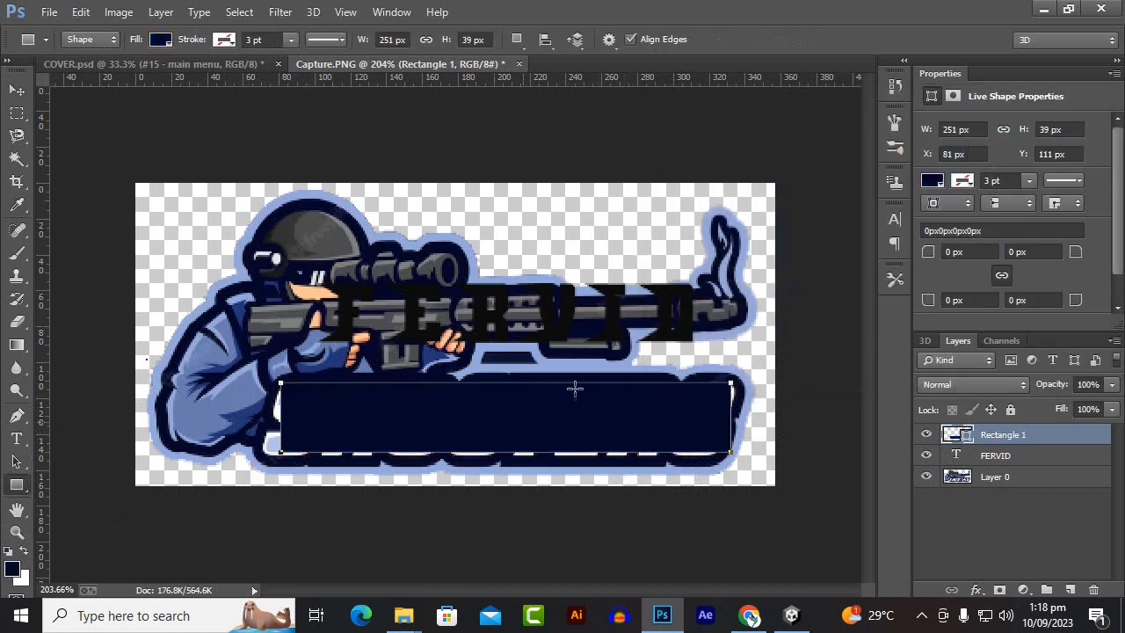
Step: Try to warp the navy rectangle's lower-left corner outward over the exposed white lettering and undo the warp
scroll(557, 396, "up", 3)
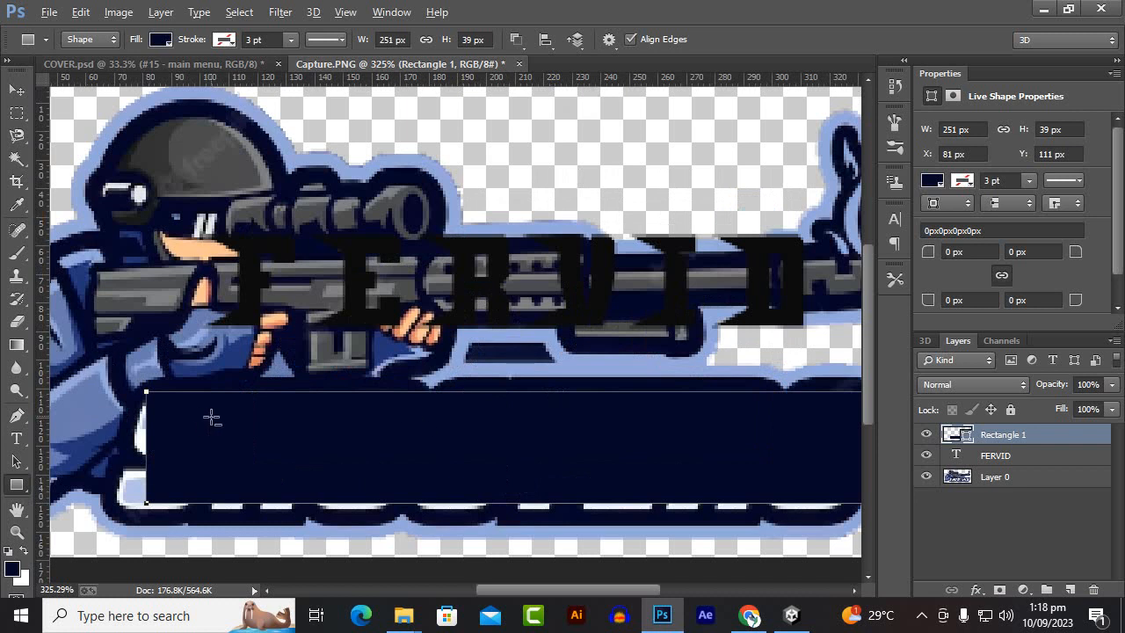
scroll(209, 416, "up", 2)
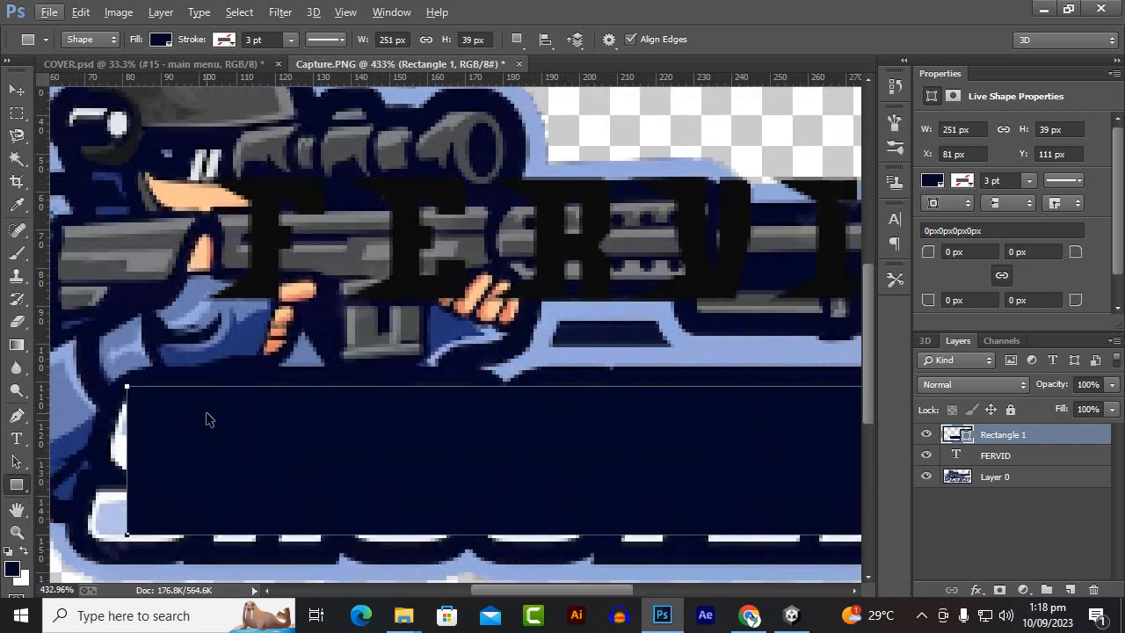
key("ctrl+t")
right_click(250, 414)
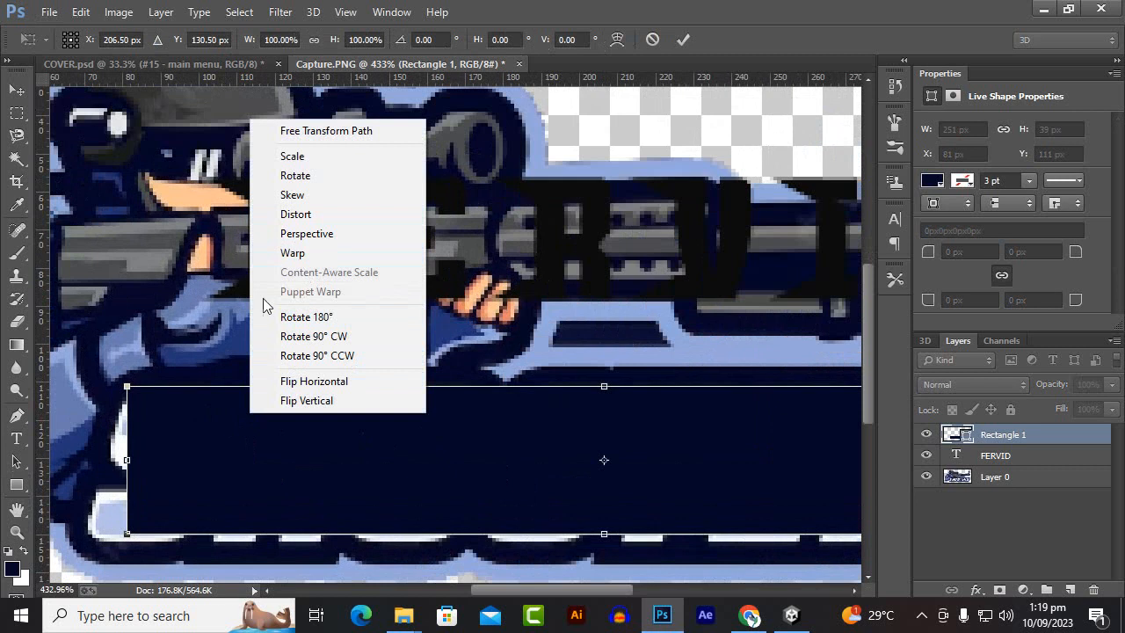
left_click(199, 462)
right_click(202, 495)
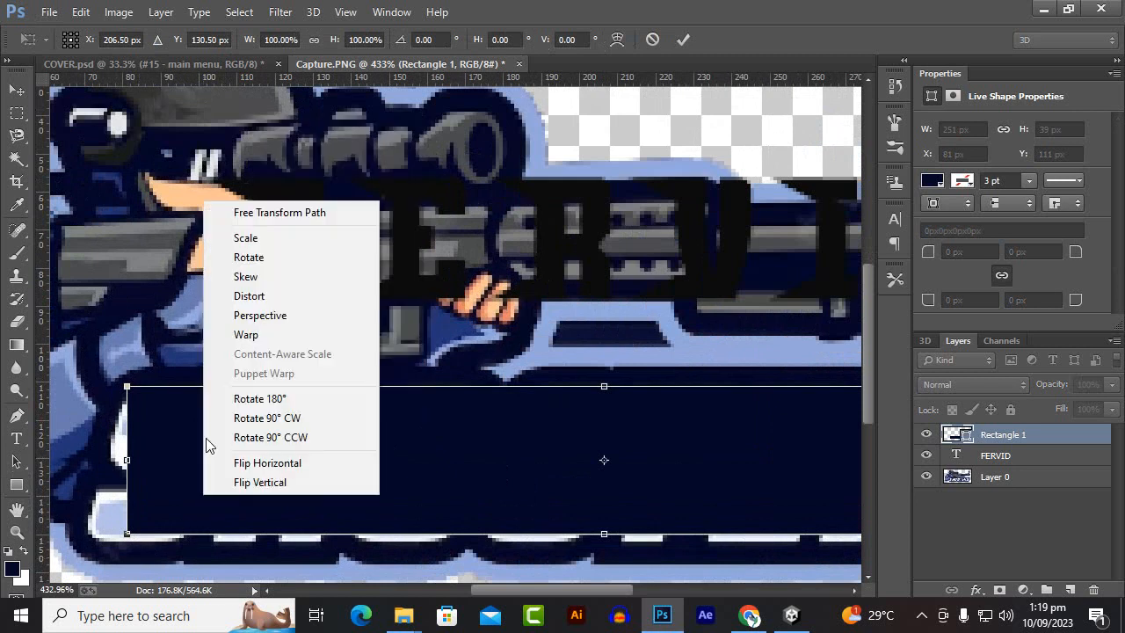
left_click(268, 337)
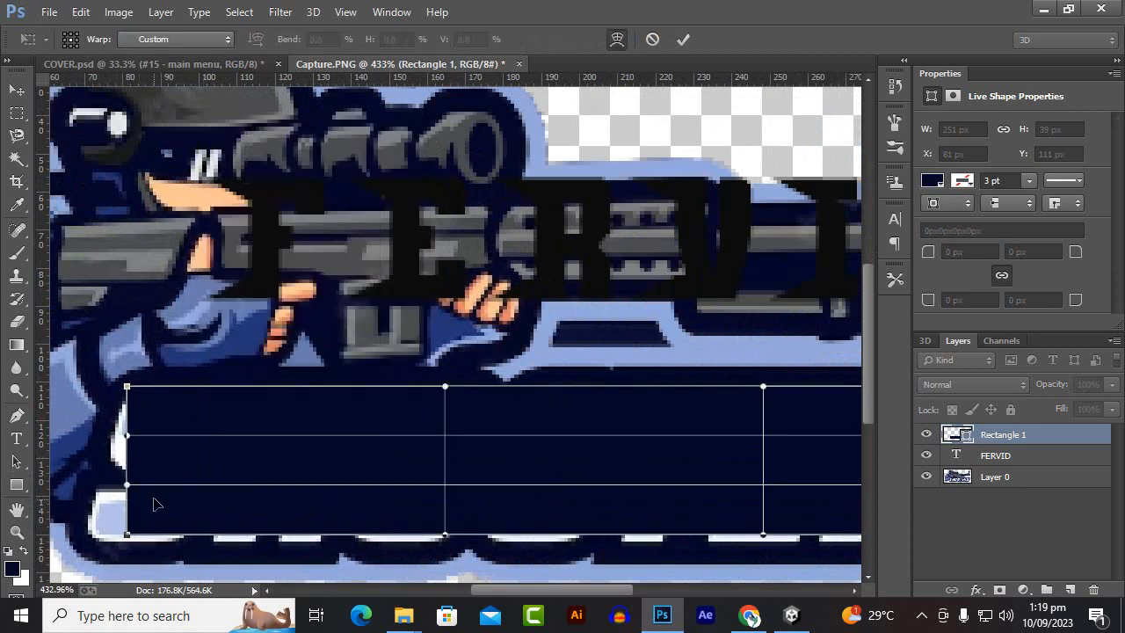
left_click_drag(128, 535, 105, 542)
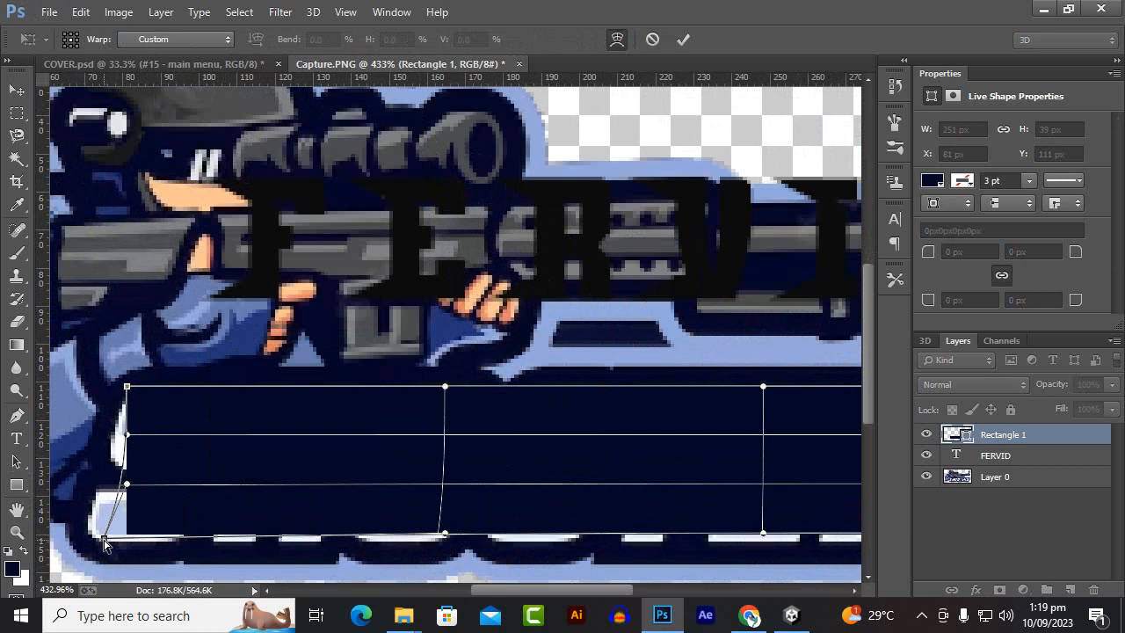
key("ctrl+z")
Step: Skew the navy rectangle so its lower-left corner extends outward and its lower edge covers the remaining white lettering
right_click(239, 477)
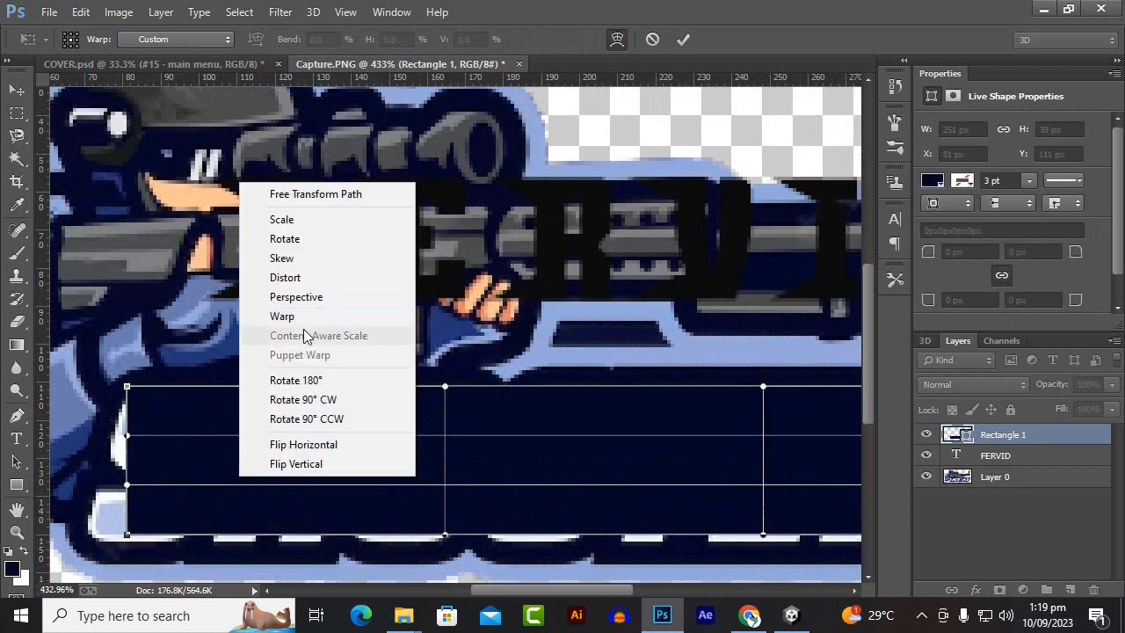
left_click(309, 259)
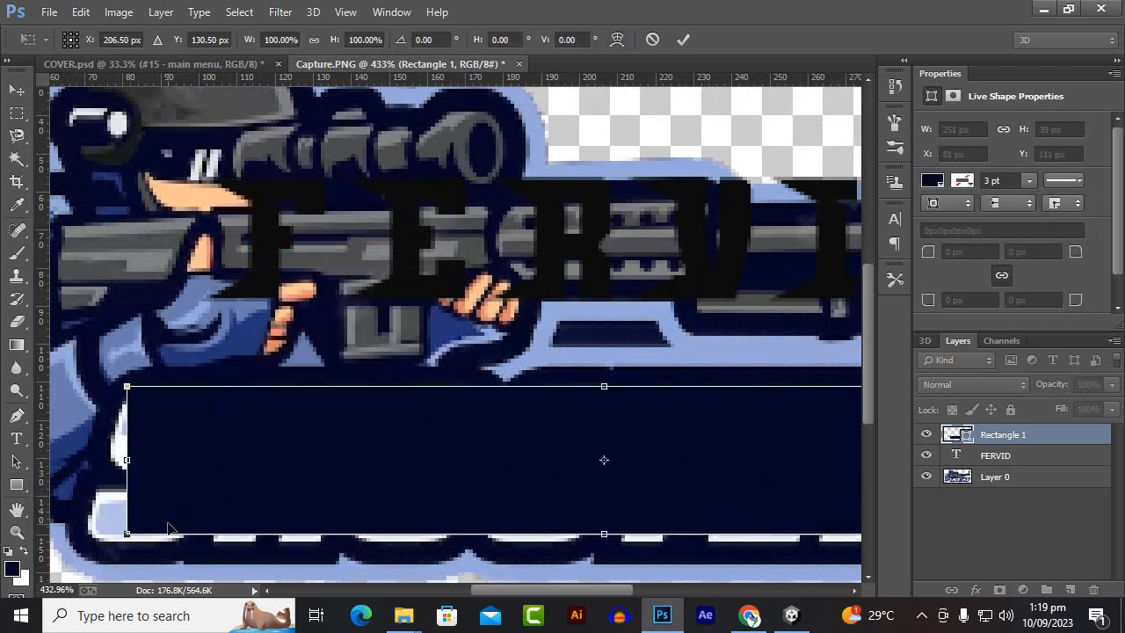
left_click_drag(128, 538, 77, 548)
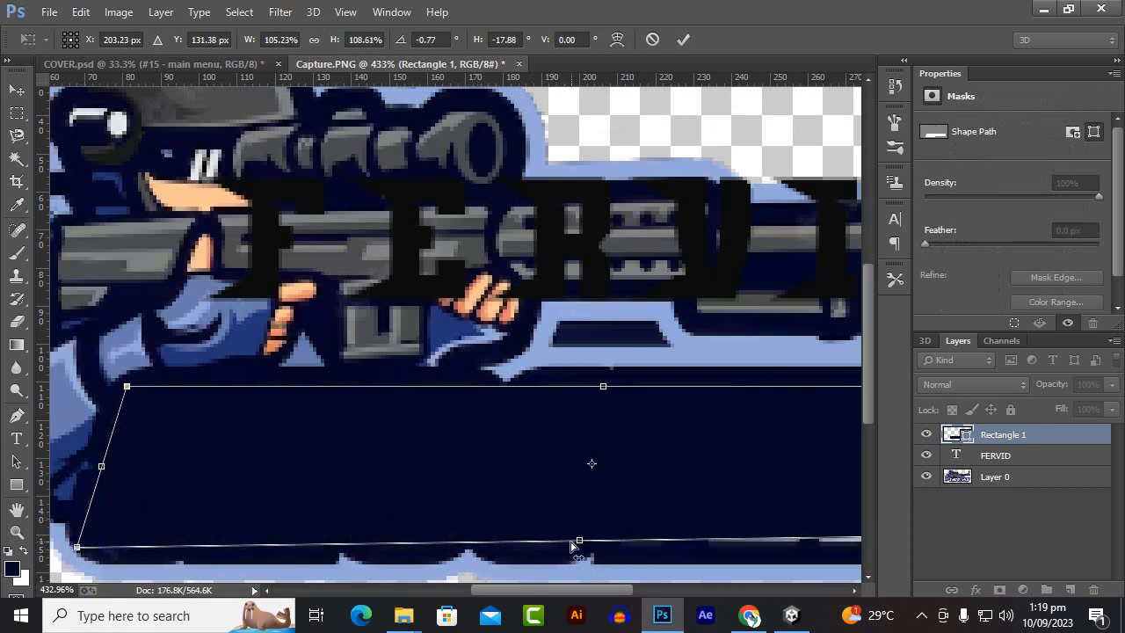
left_click_drag(579, 545, 582, 541)
scroll(457, 418, "down", 2)
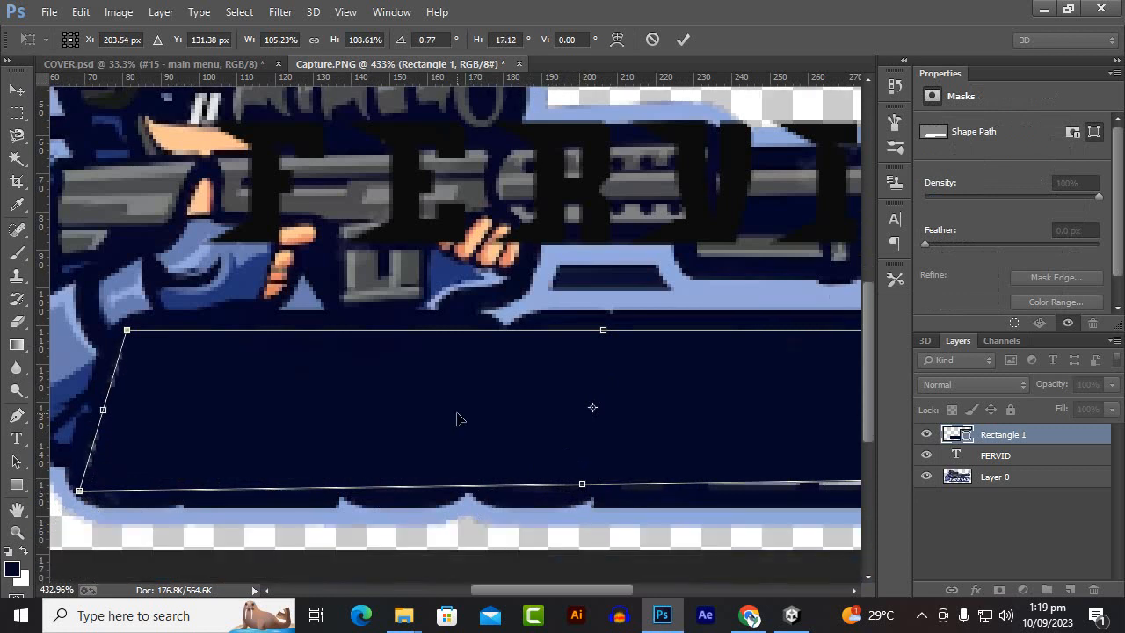
Step: Pull the shape's lower-right corner inward, extend its upper-right corner to form a slanted parallelogram, and apply the transformation
scroll(378, 420, "down", 7)
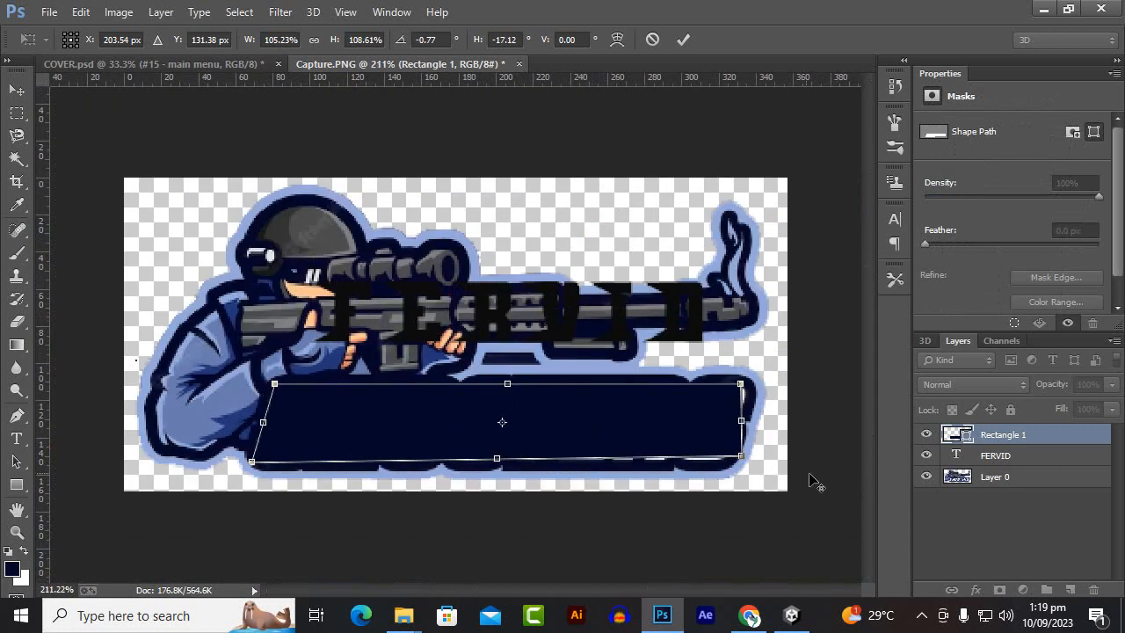
scroll(814, 480, "up", 3)
mouse_move(805, 488)
left_mouse_down()
mouse_move(778, 509)
mouse_move(790, 495)
left_mouse_up()
left_click_drag(803, 398, 814, 392)
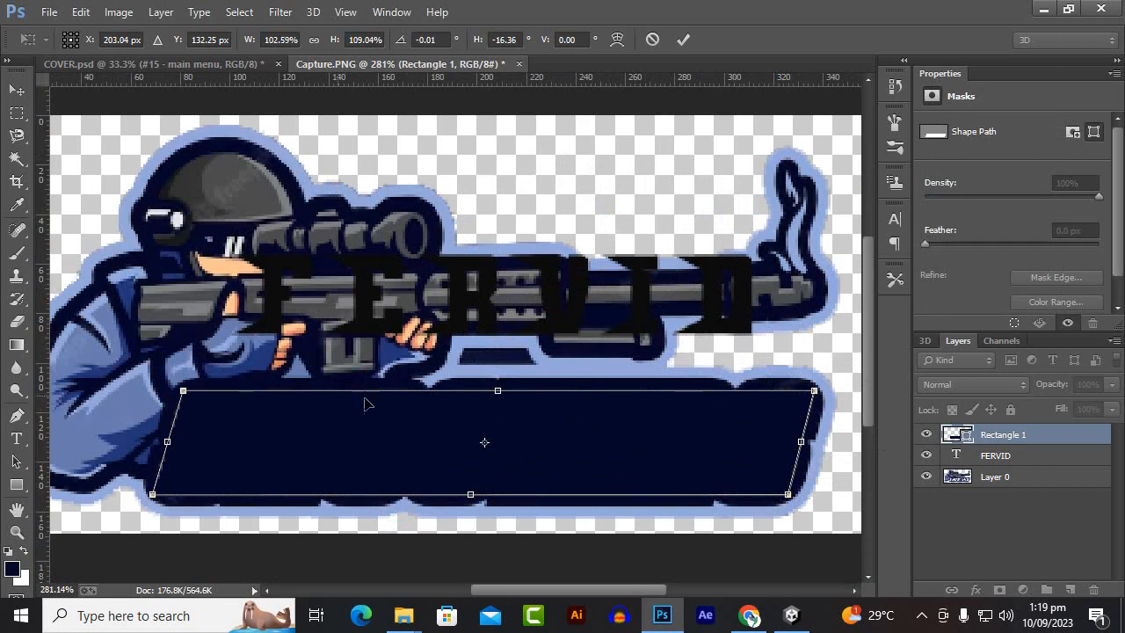
left_click(17, 90)
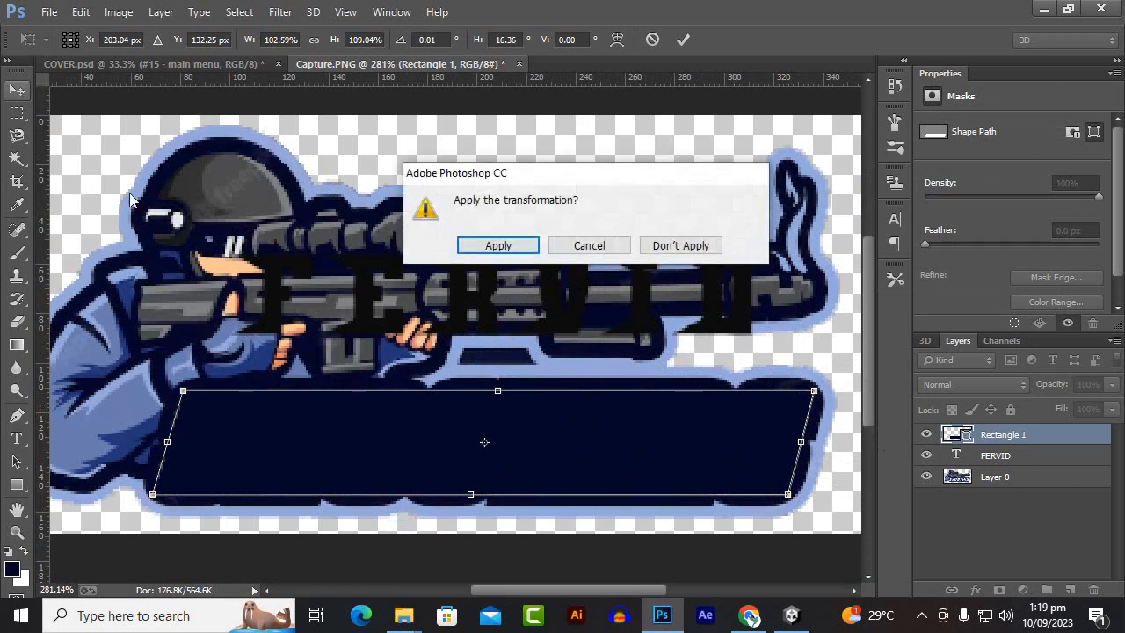
left_click(479, 248)
left_click(515, 246)
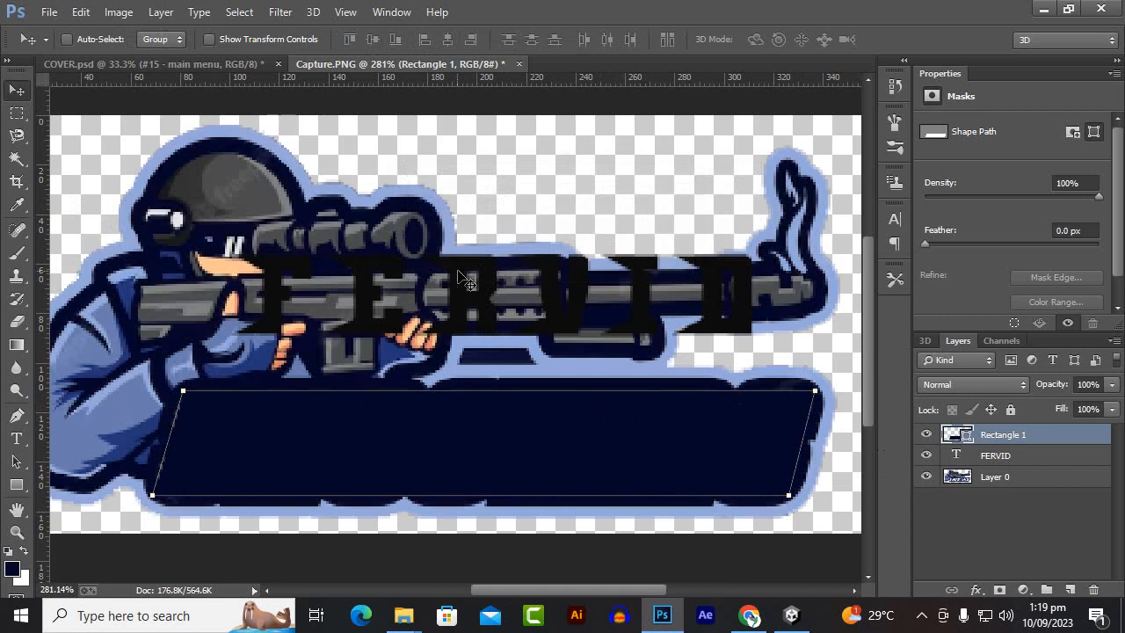
Step: Stretch the navy shape's upper, lower and left edges slightly outward, to about 105.88% height and 100.34% width
scroll(469, 291, "down", 2)
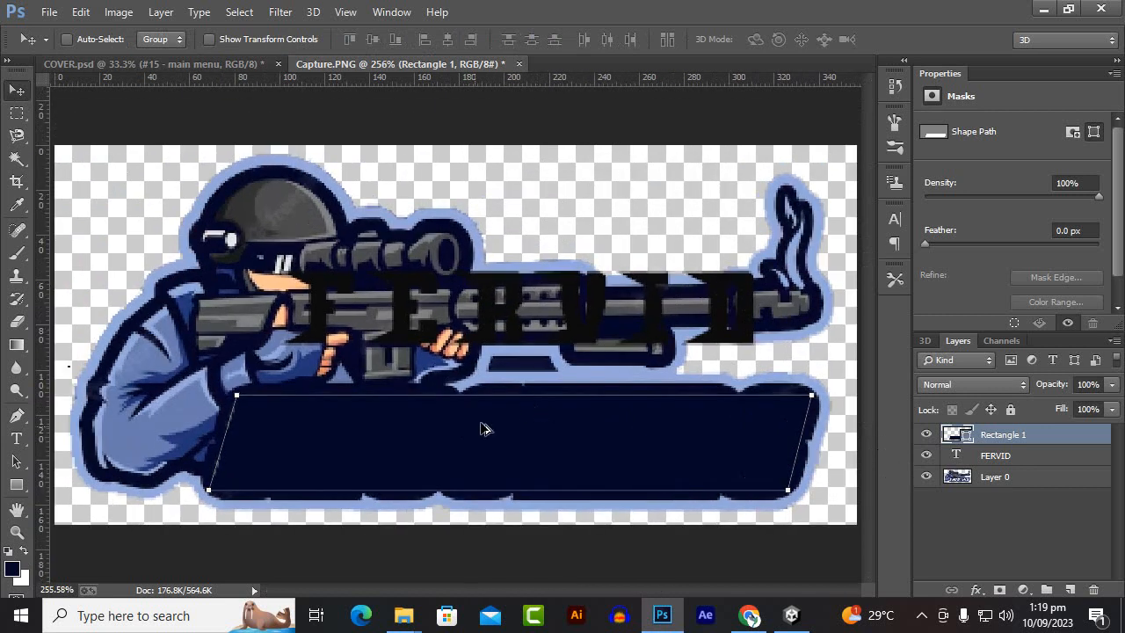
scroll(295, 456, "up", 3)
scroll(295, 456, "up", 3)
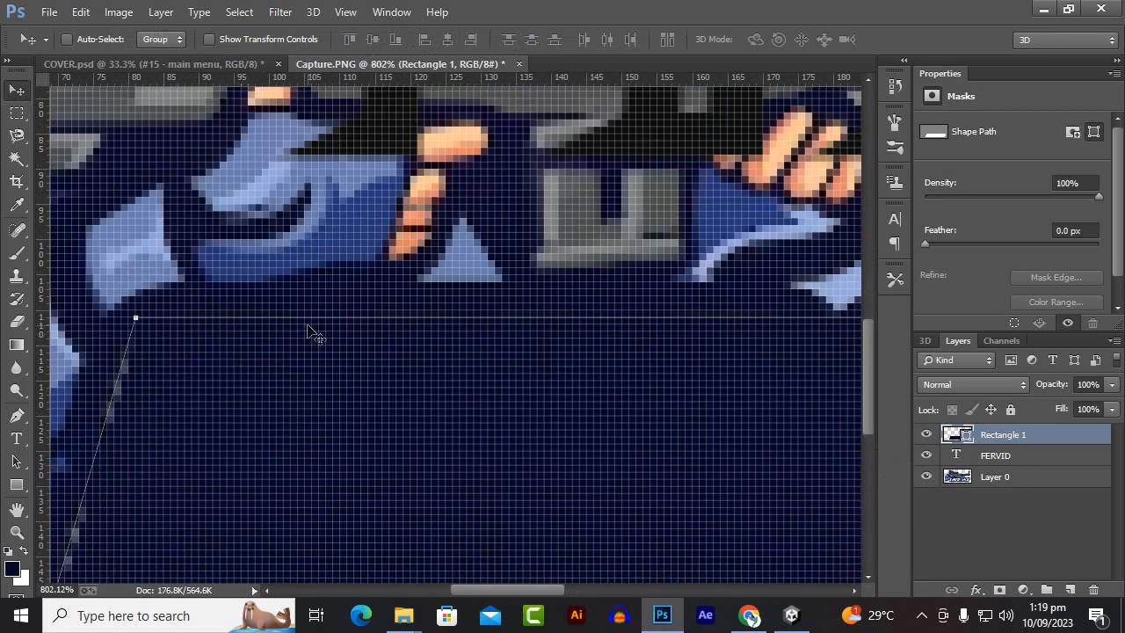
key("ctrl+t")
left_click(544, 254)
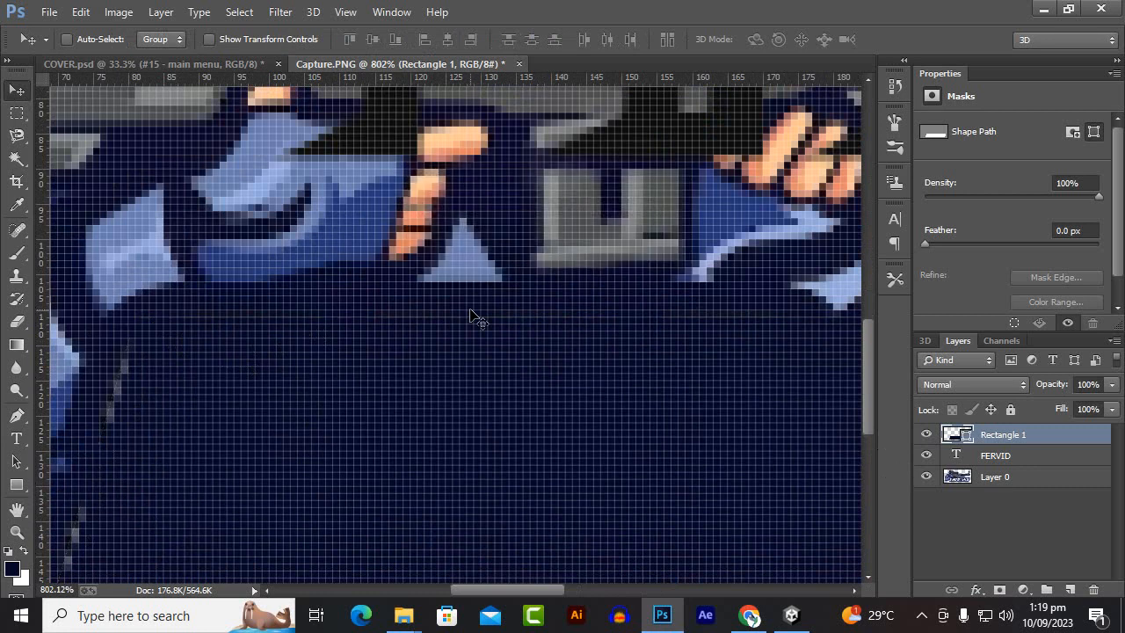
key("ctrl+t")
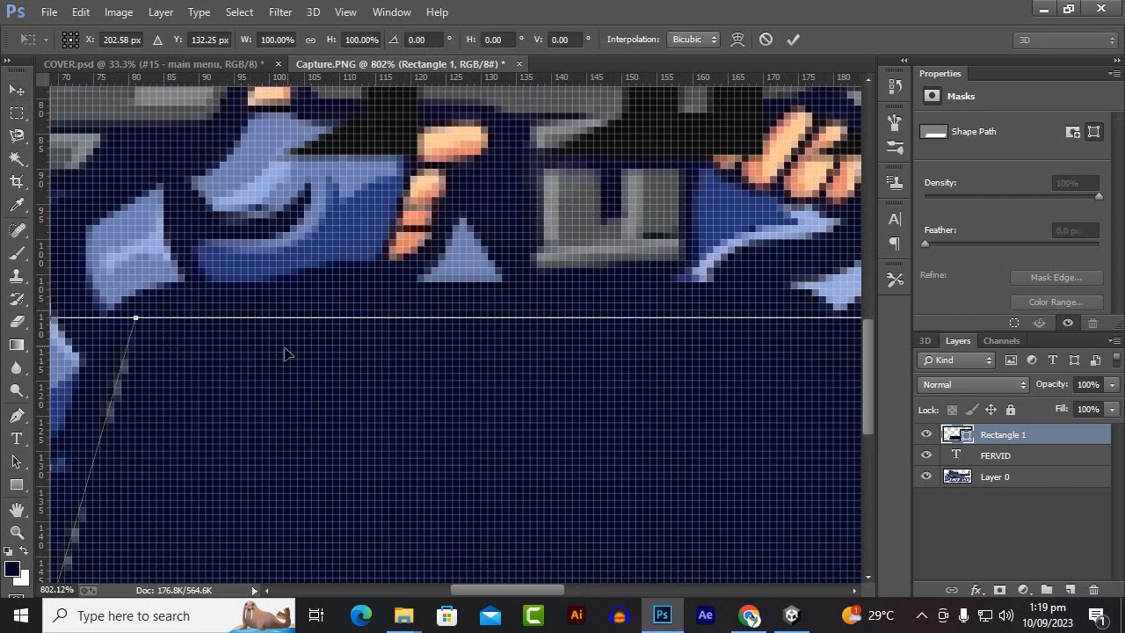
scroll(378, 349, "down", 3)
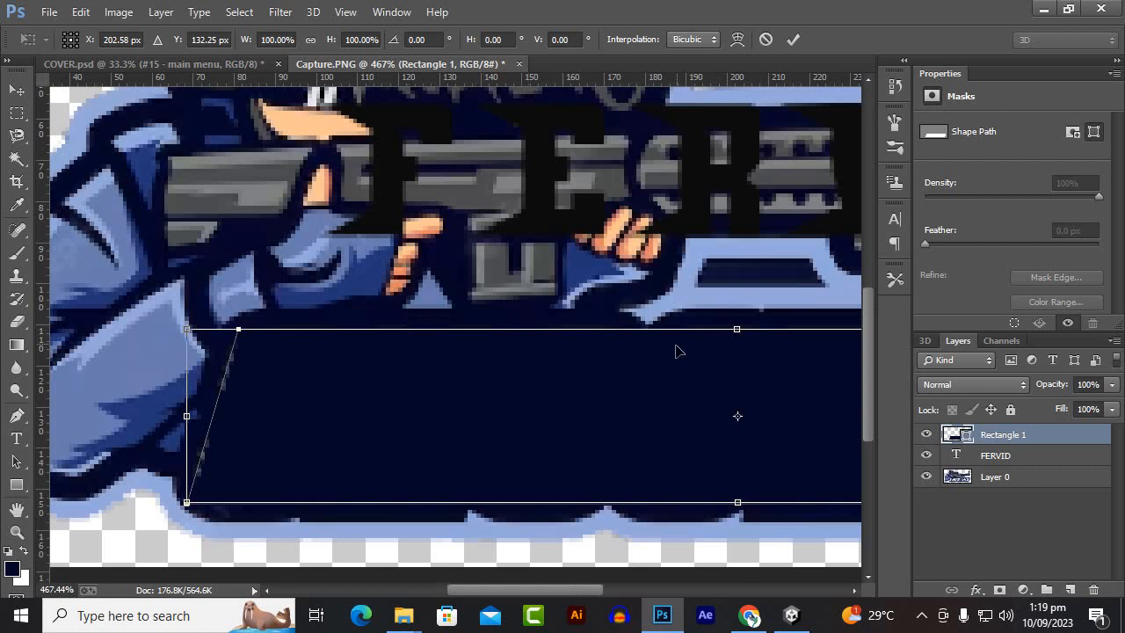
left_click_drag(737, 335, 740, 327)
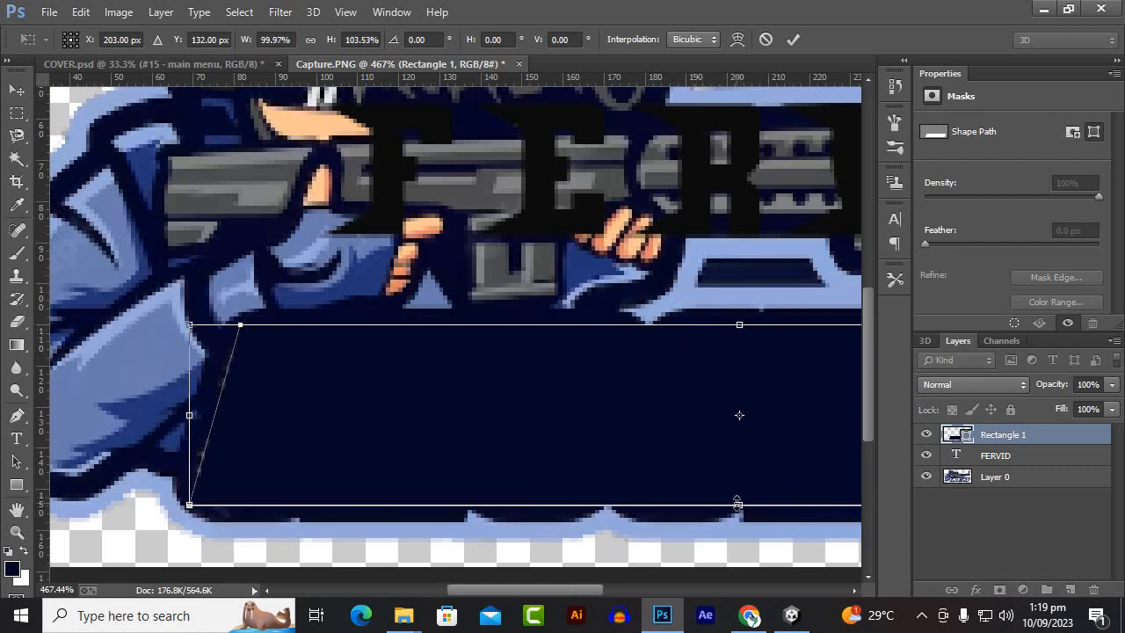
left_click_drag(737, 504, 738, 508)
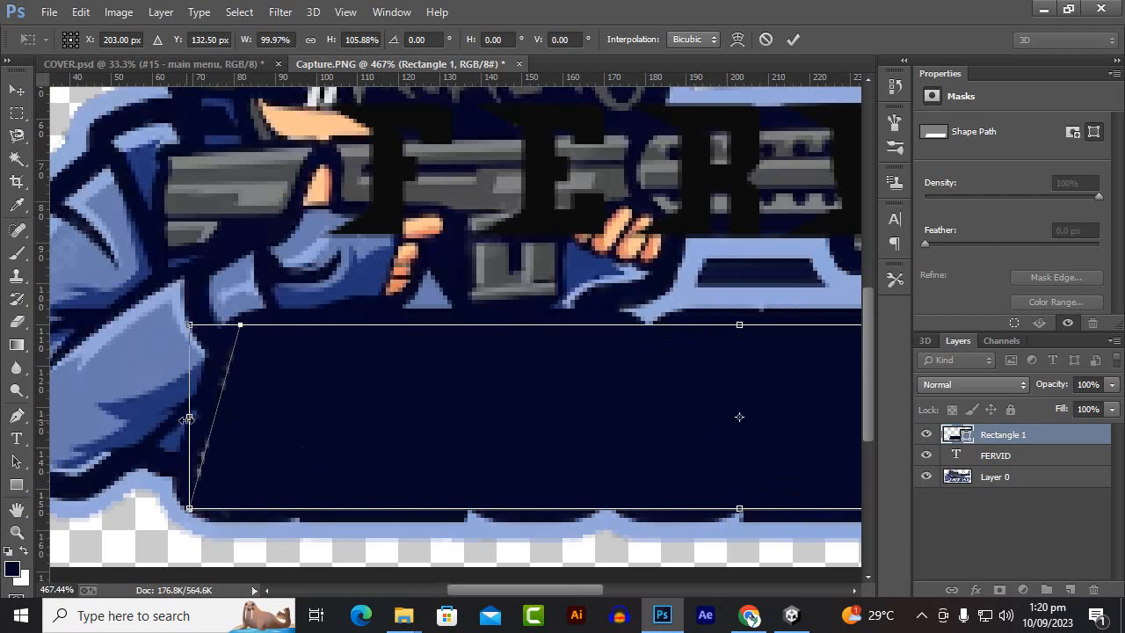
left_click_drag(187, 419, 185, 418)
Step: Extend the navy shape's right edge outward to about 101.08% width and apply the transformation
key("ctrl+0")
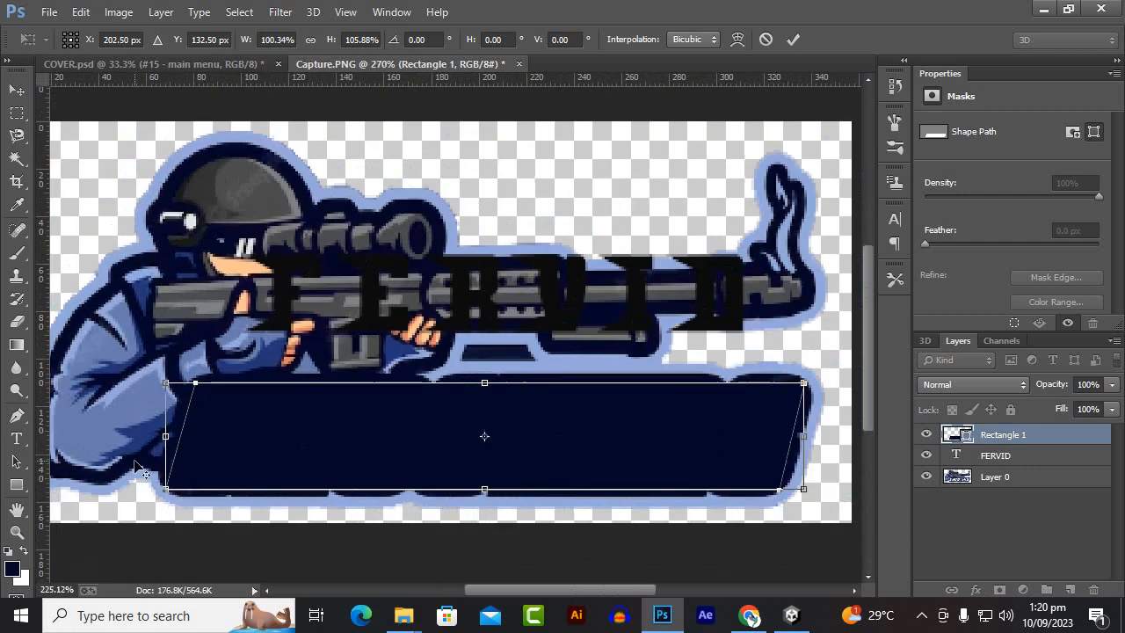
left_click(728, 373, "alt")
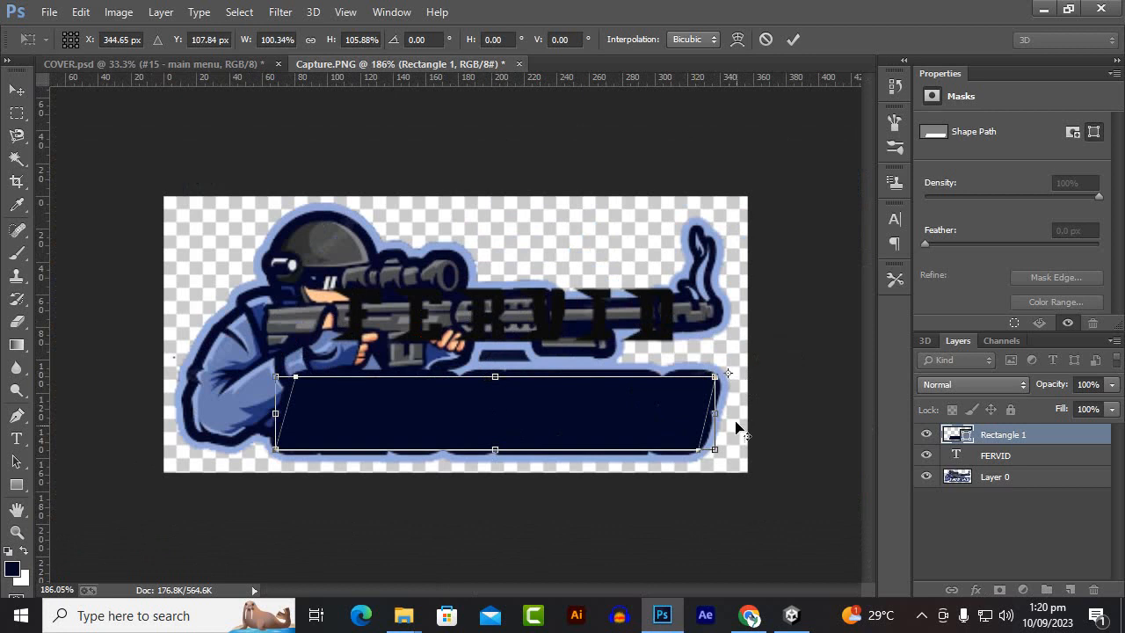
scroll(735, 424, "up", 4)
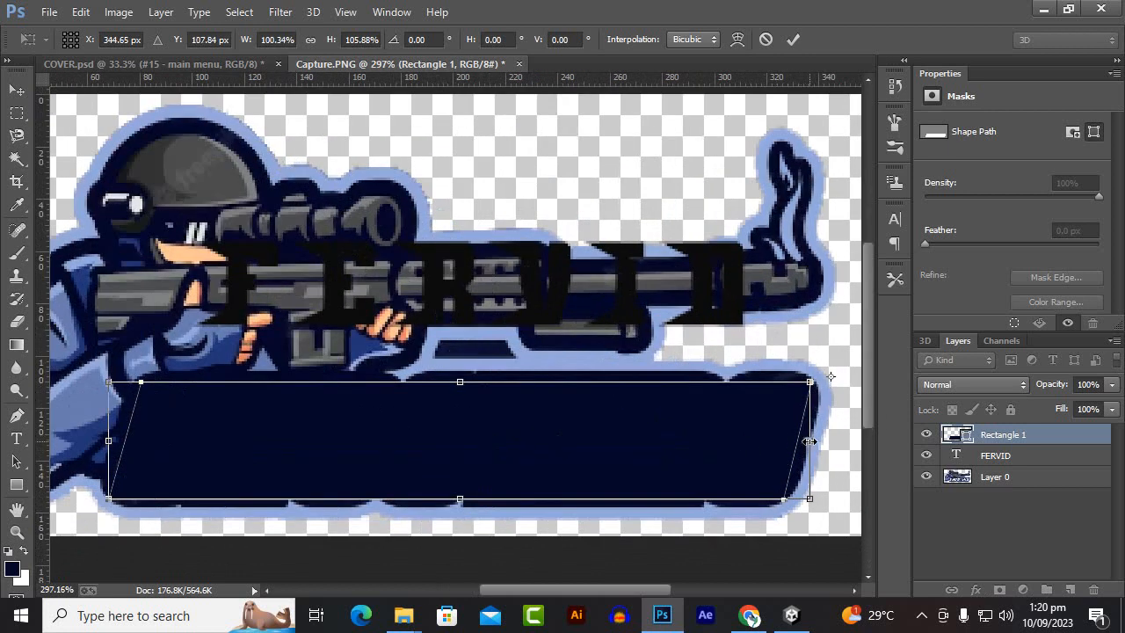
left_click_drag(809, 442, 814, 441)
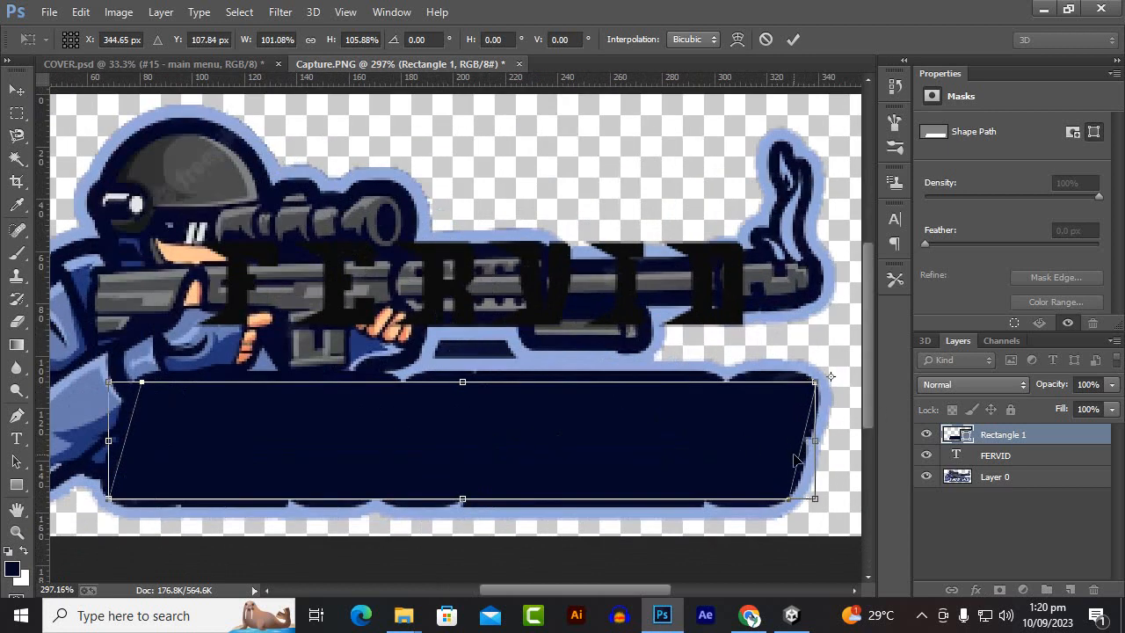
key("Return")
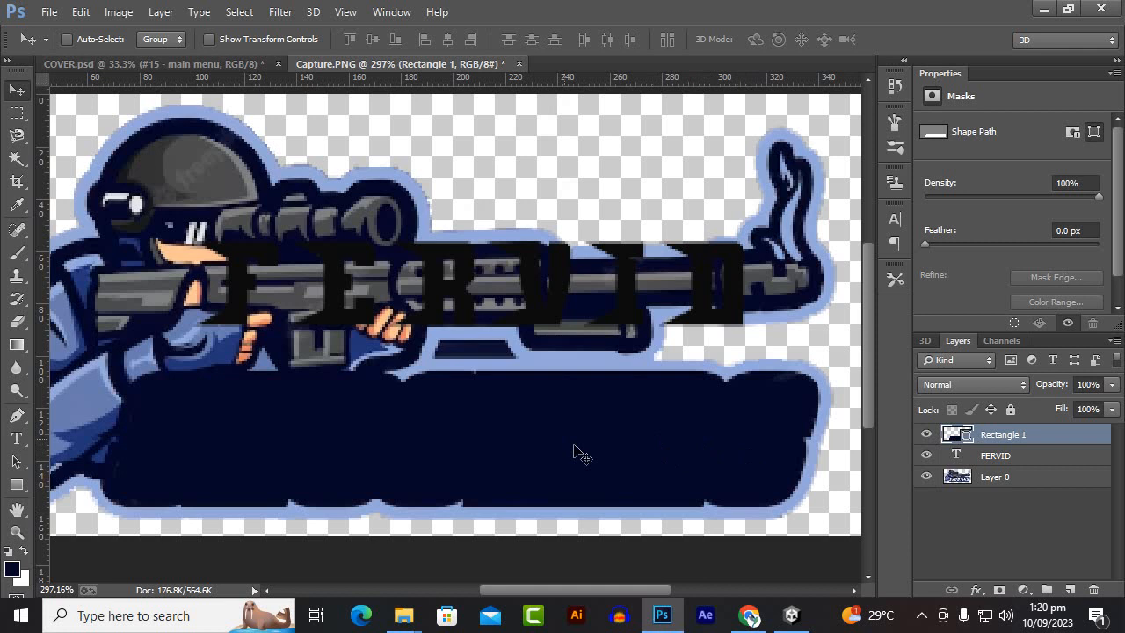
Step: Examine the navy plate's right-hand border up close and check the current foreground colour
scroll(576, 452, "down", 2)
scroll(788, 487, "up", 4)
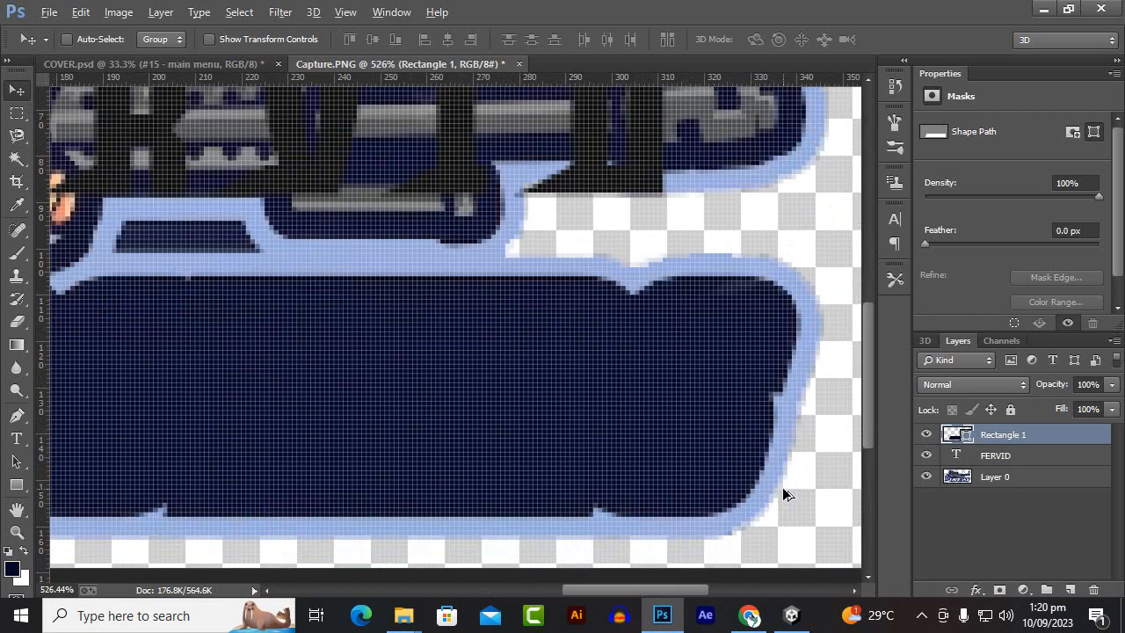
scroll(782, 487, "up", 4)
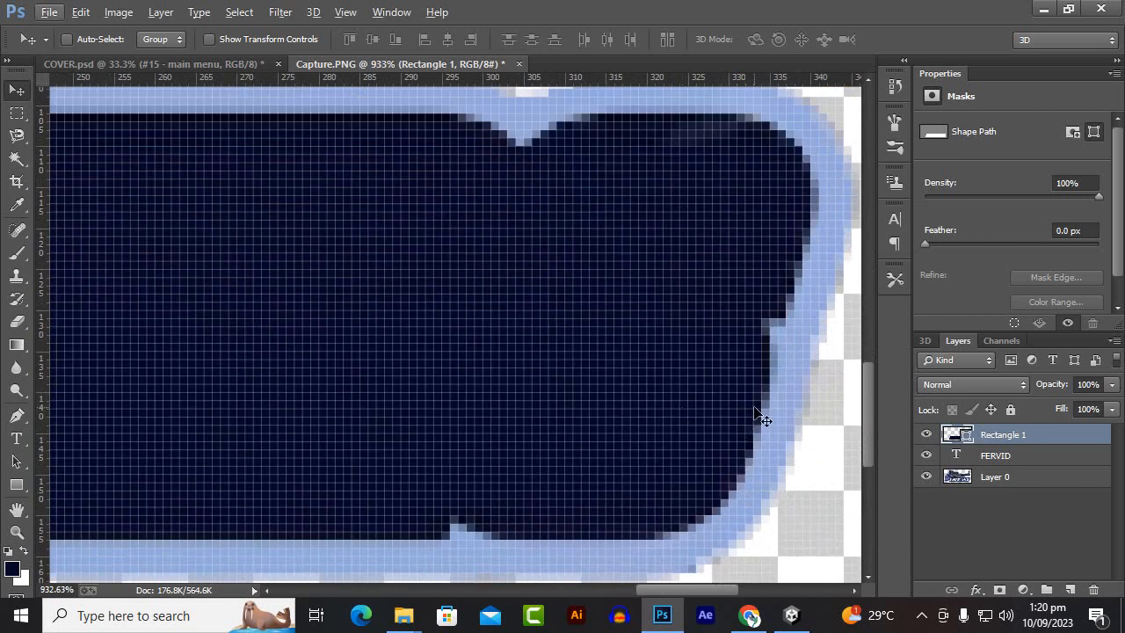
left_click(13, 568)
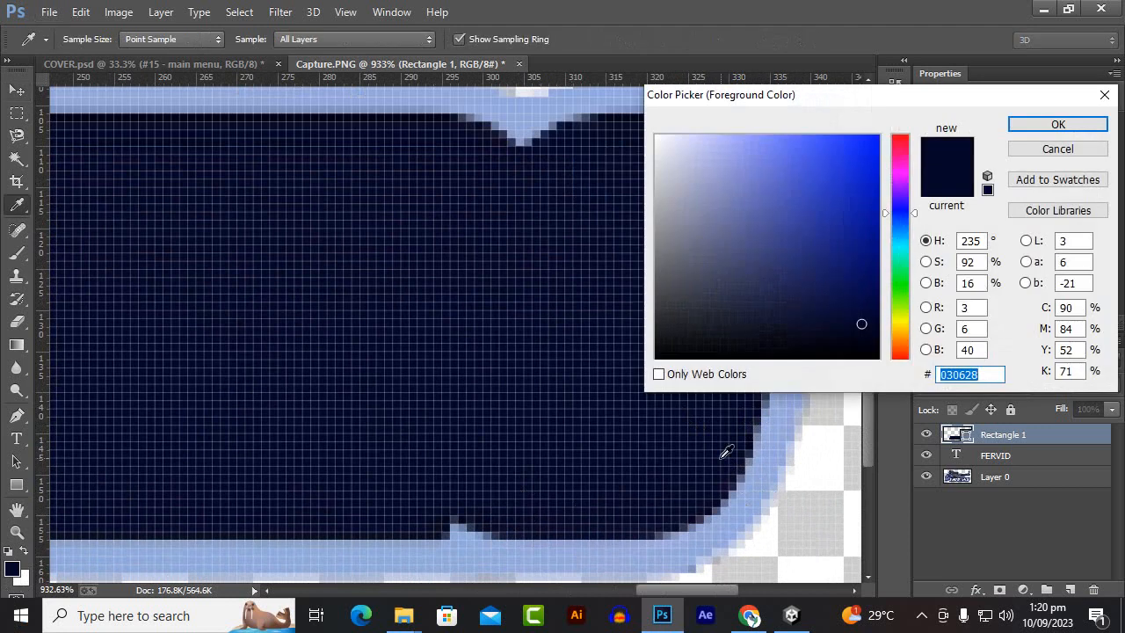
left_click(1024, 122)
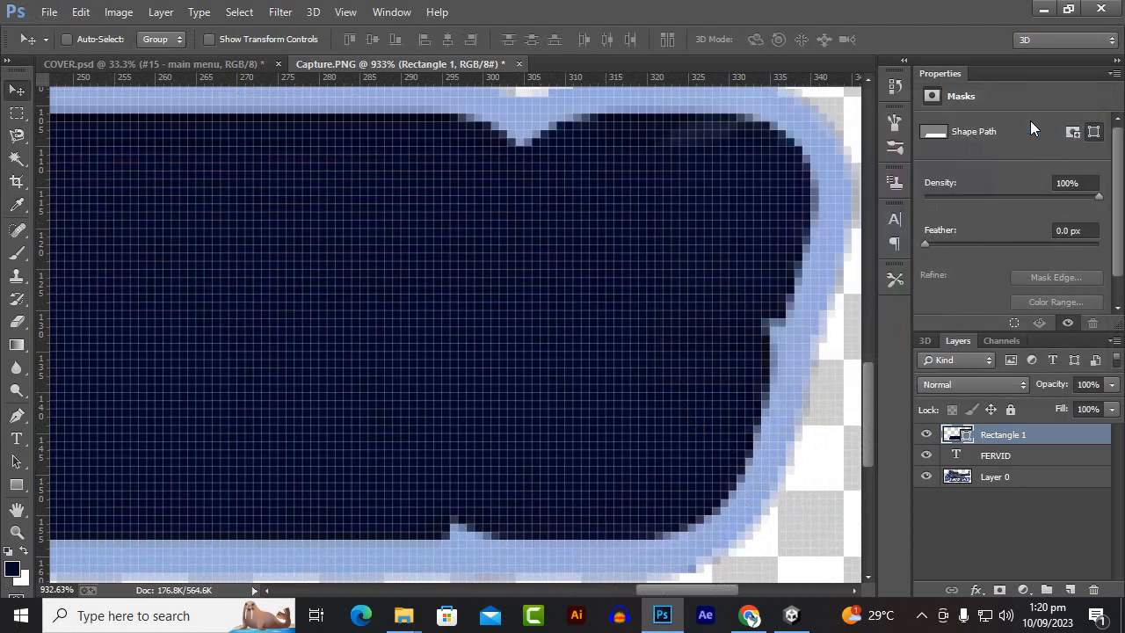
scroll(553, 313, "down", 5)
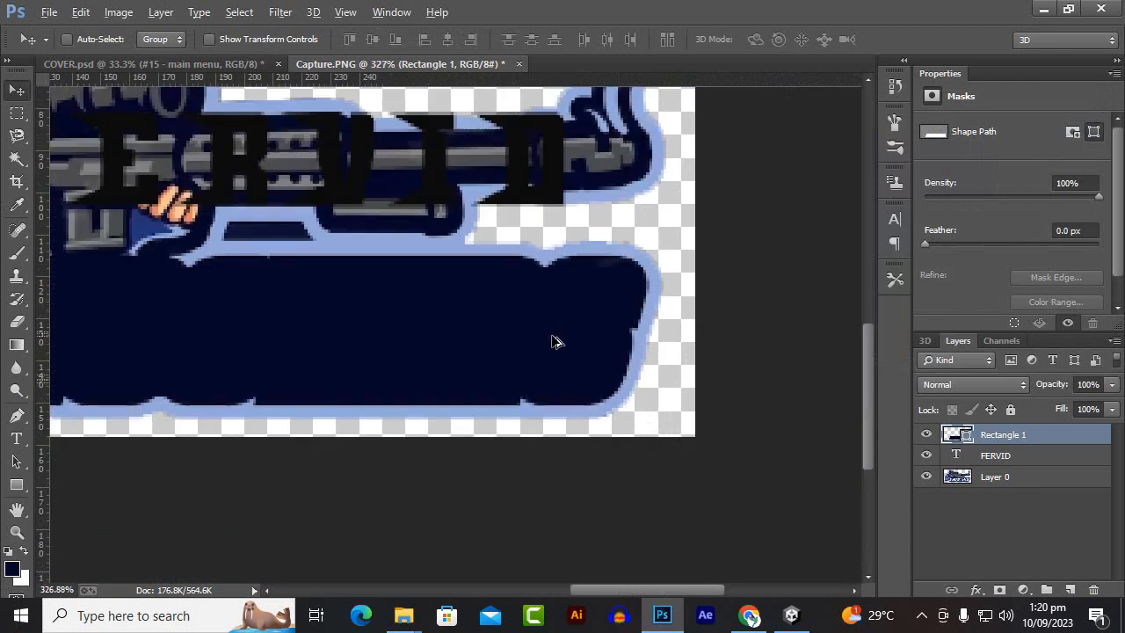
Step: Recolour the FERVID text with the light blue 94a8da sampled from the logo's outline
scroll(474, 404, "down", 1)
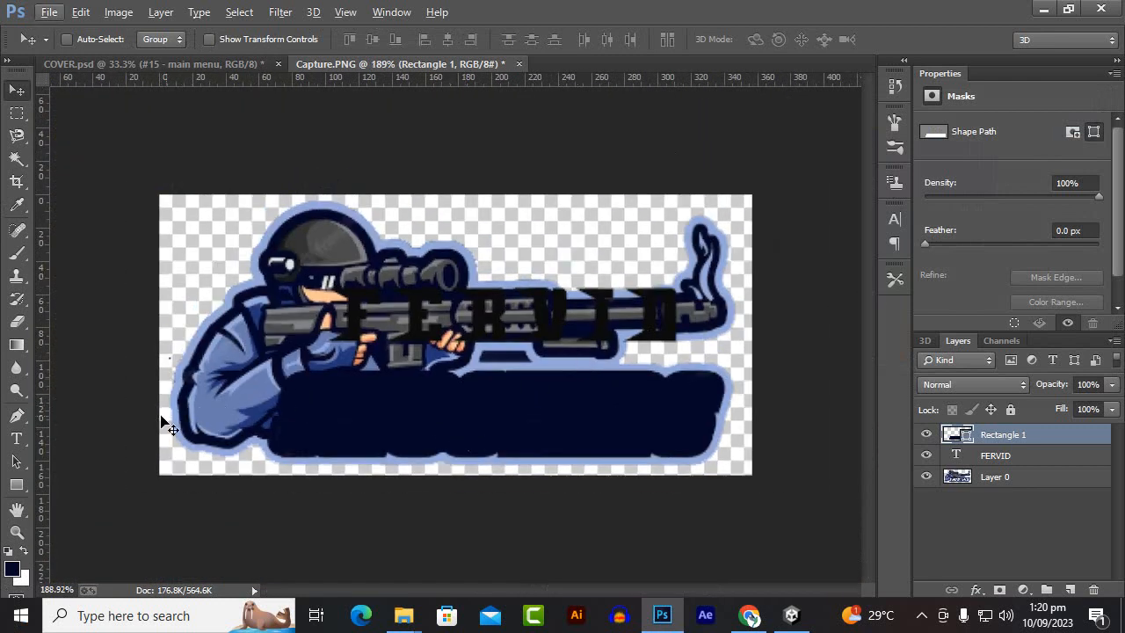
left_click(1021, 457)
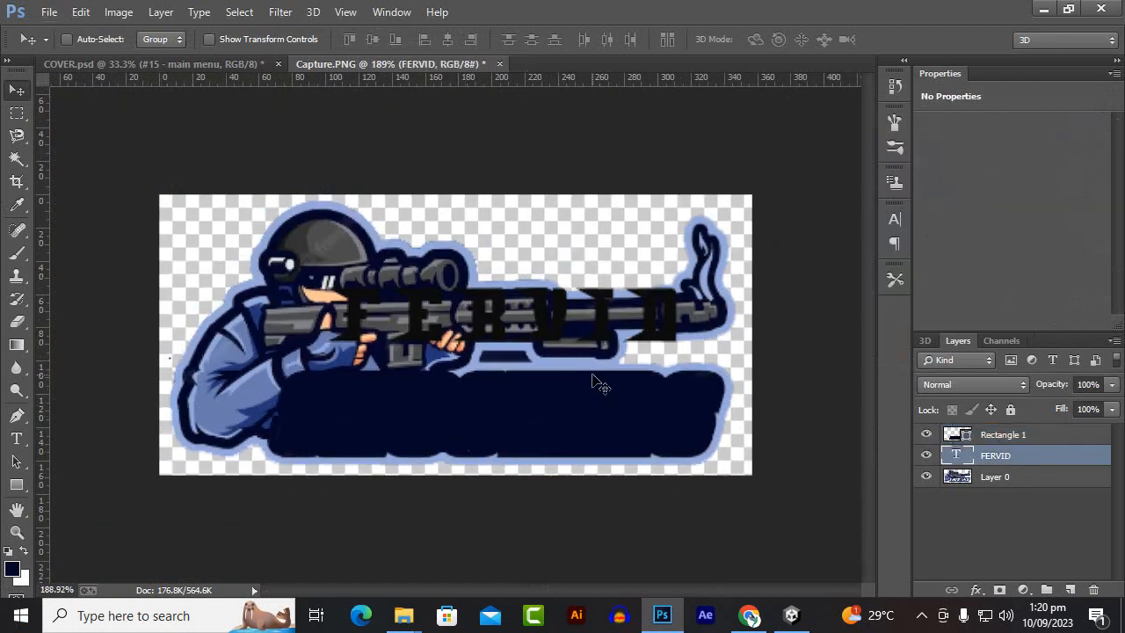
left_click(11, 569)
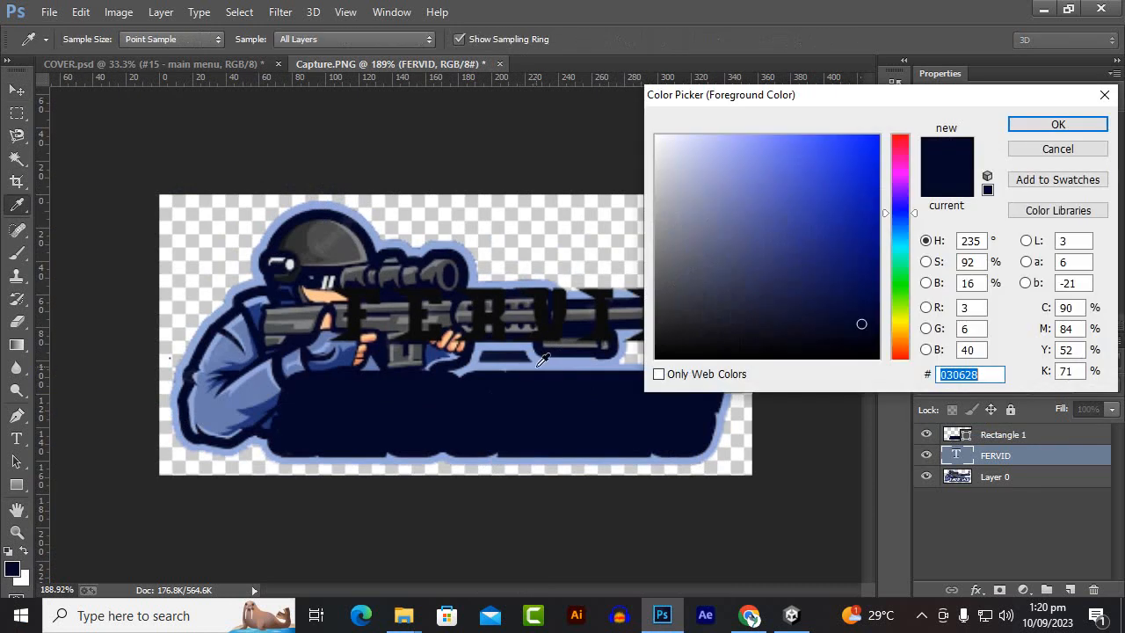
left_click(538, 365)
left_click(1042, 125)
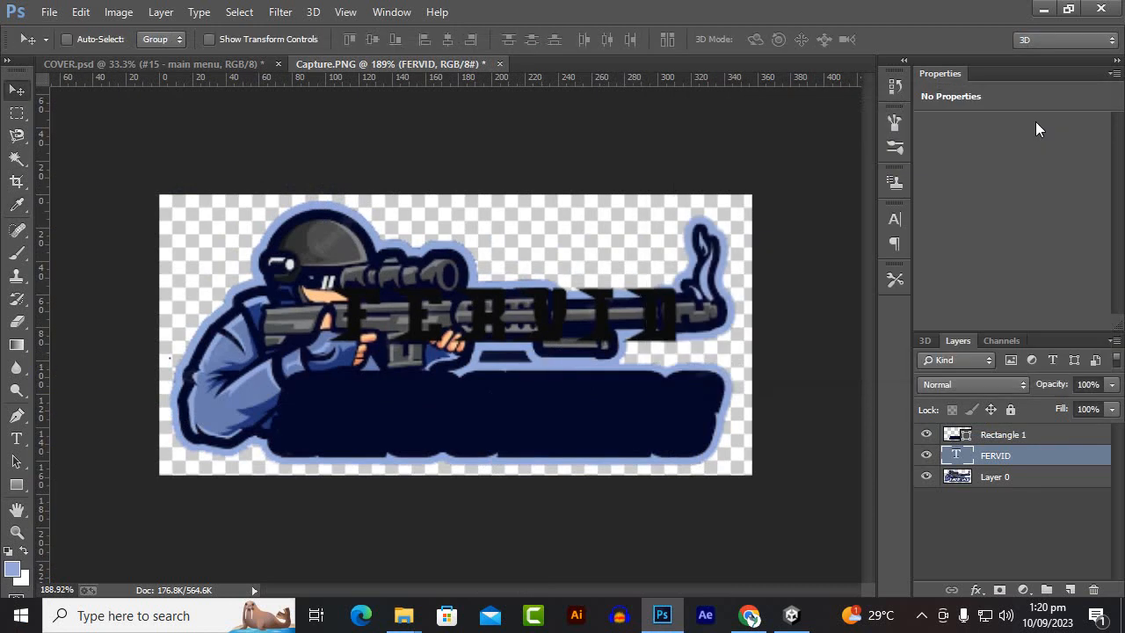
key("alt+BackSpace")
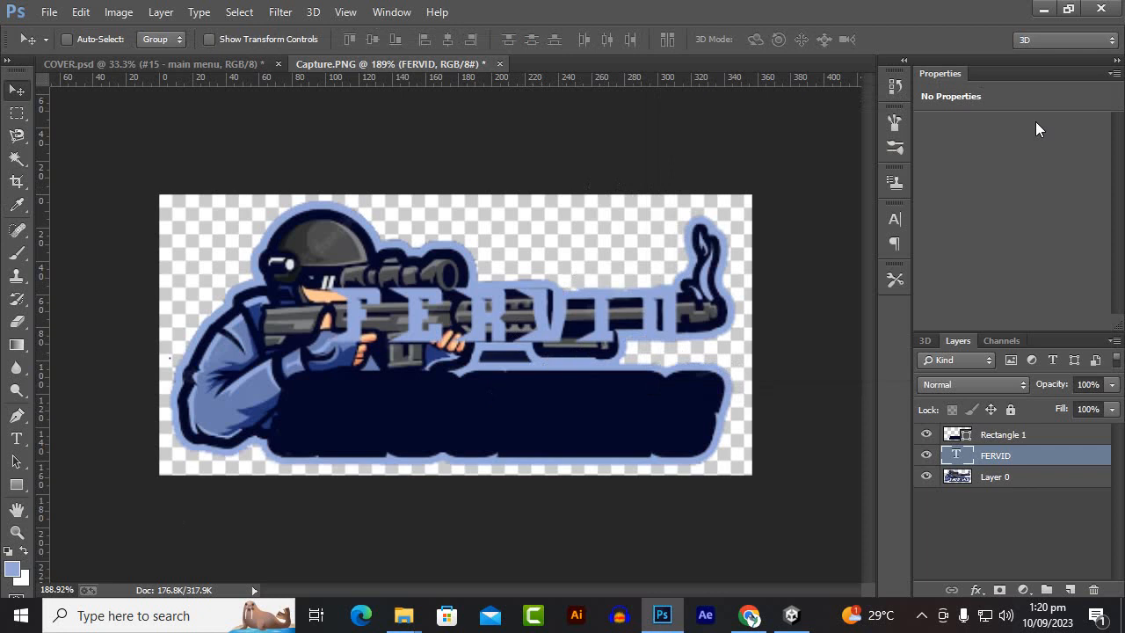
Step: Move the FERVID text down onto the navy plate and place its layer above Rectangle 1
left_click_drag(527, 327, 525, 426)
left_click_drag(1039, 458, 1036, 428)
scroll(548, 431, "up", 3)
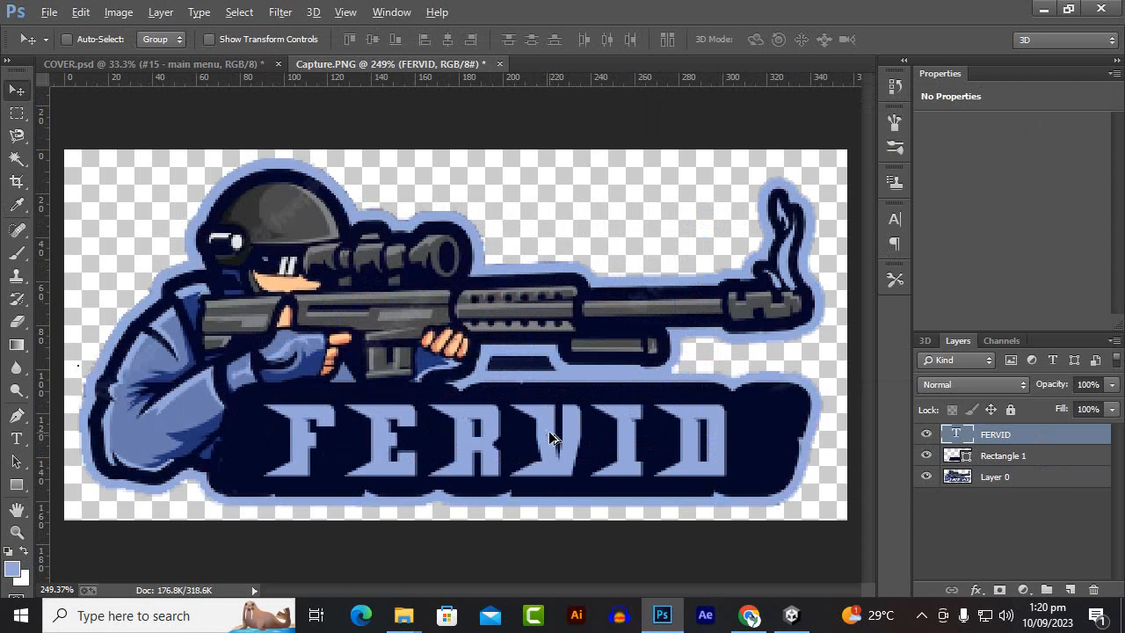
key("ctrl+r")
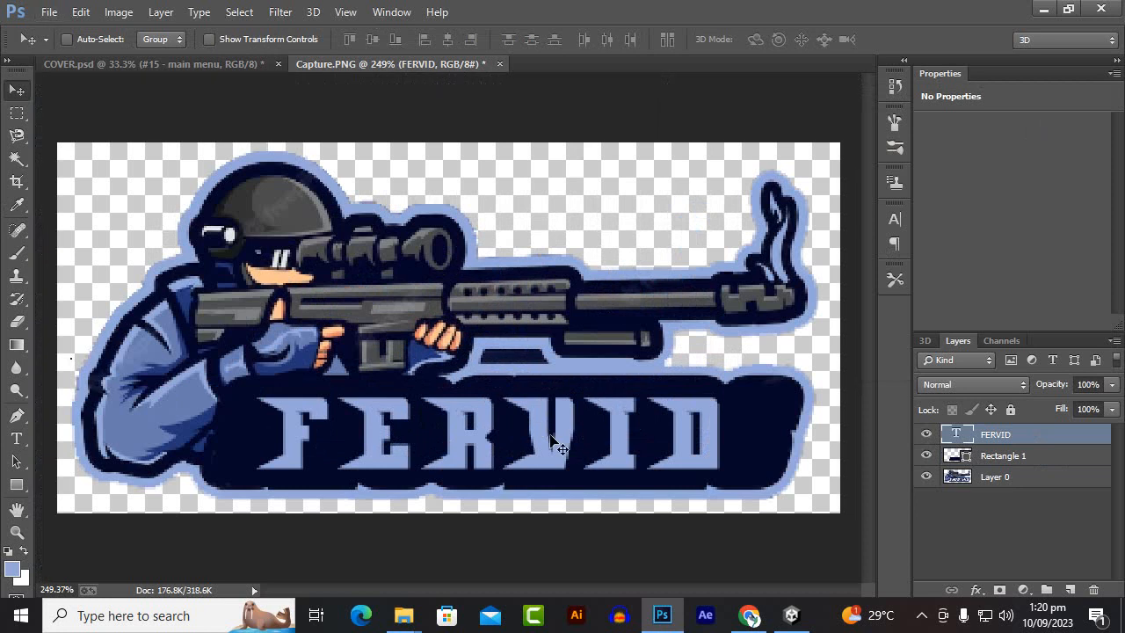
Step: Scale the FERVID text up proportionally to about 104.21% on the navy plate
key("ctrl+t")
mouse_move(727, 475)
left_mouse_down()
mouse_move(762, 491)
mouse_move(745, 481)
left_mouse_up()
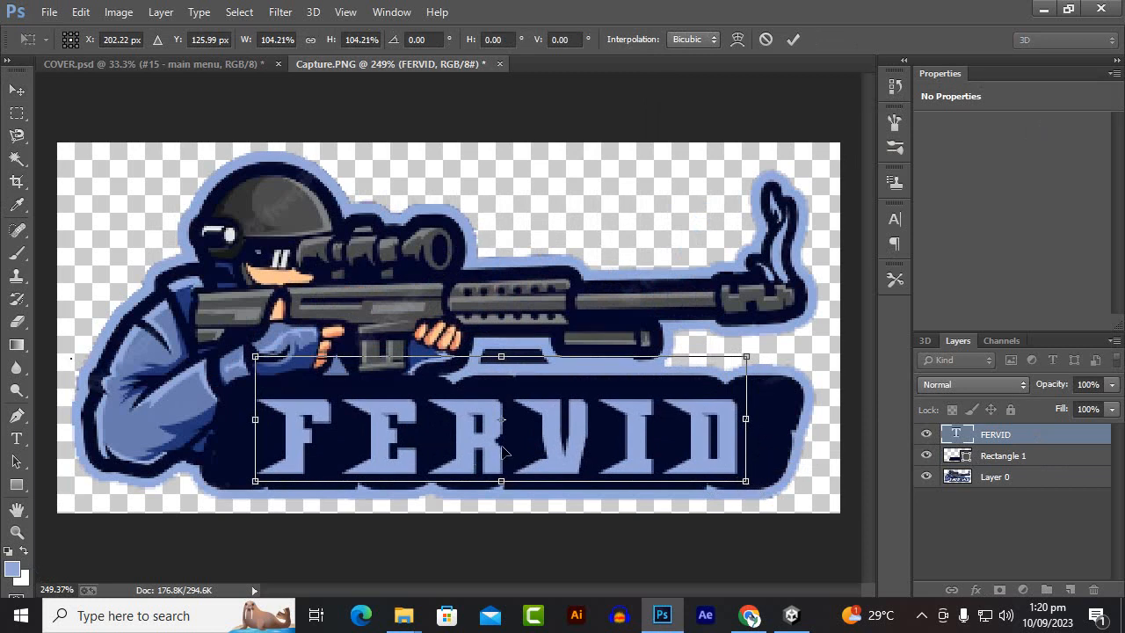
left_click_drag(495, 443, 495, 444)
Step: Skew the FERVID text horizontally to about -19.93°, reposition it within the plate, and apply the transformation
right_click(468, 428)
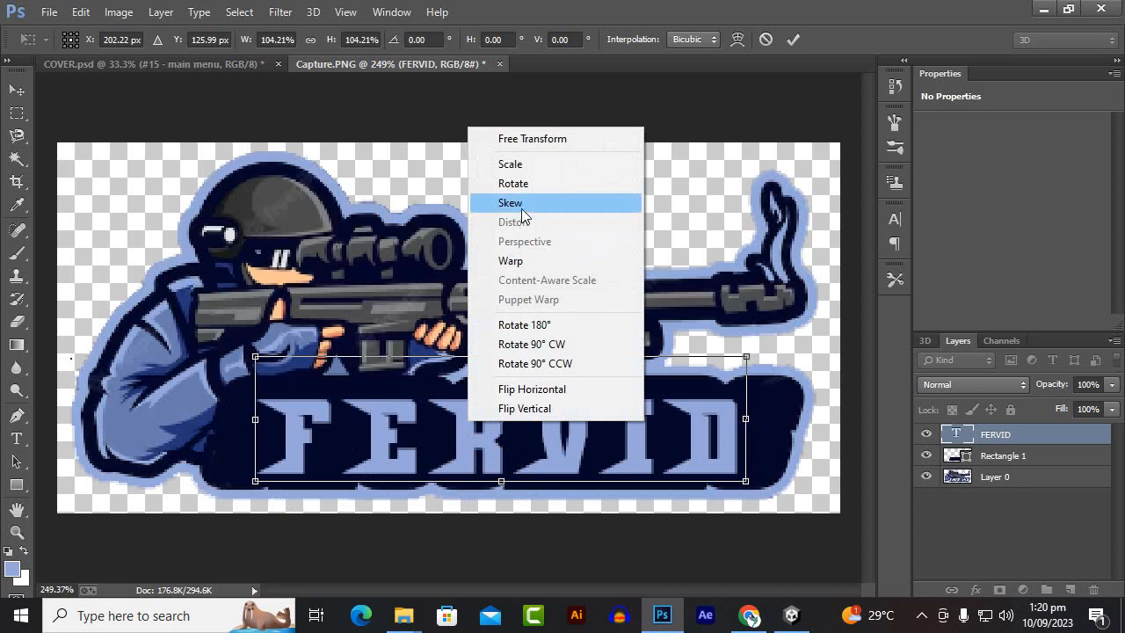
left_click(511, 204)
left_click_drag(748, 359, 795, 369)
left_click_drag(721, 430, 711, 424)
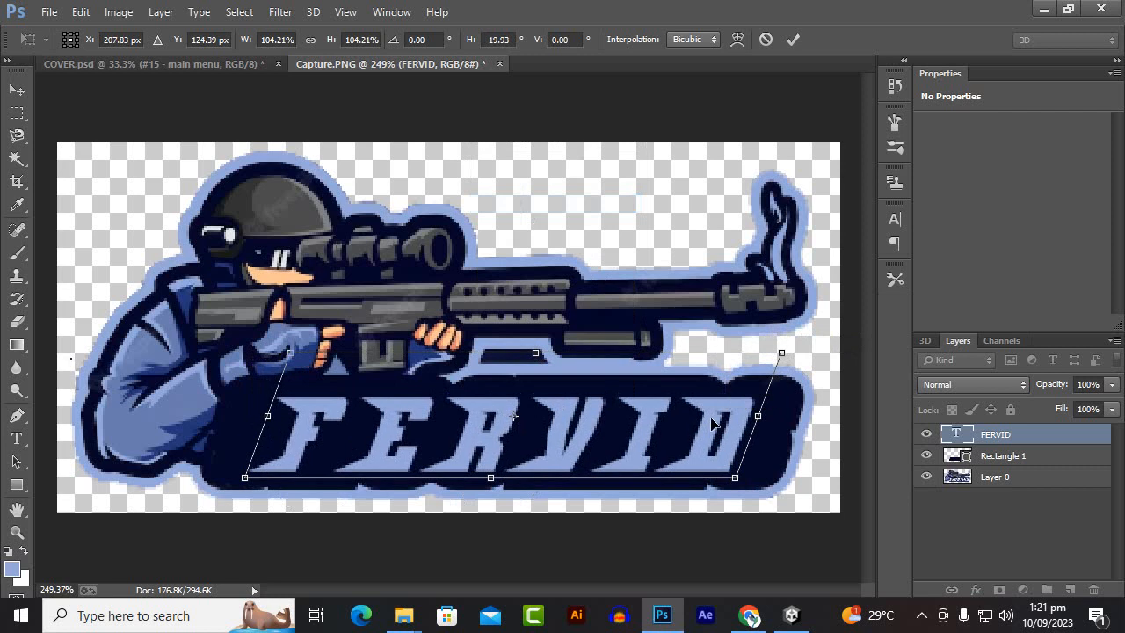
key("Return")
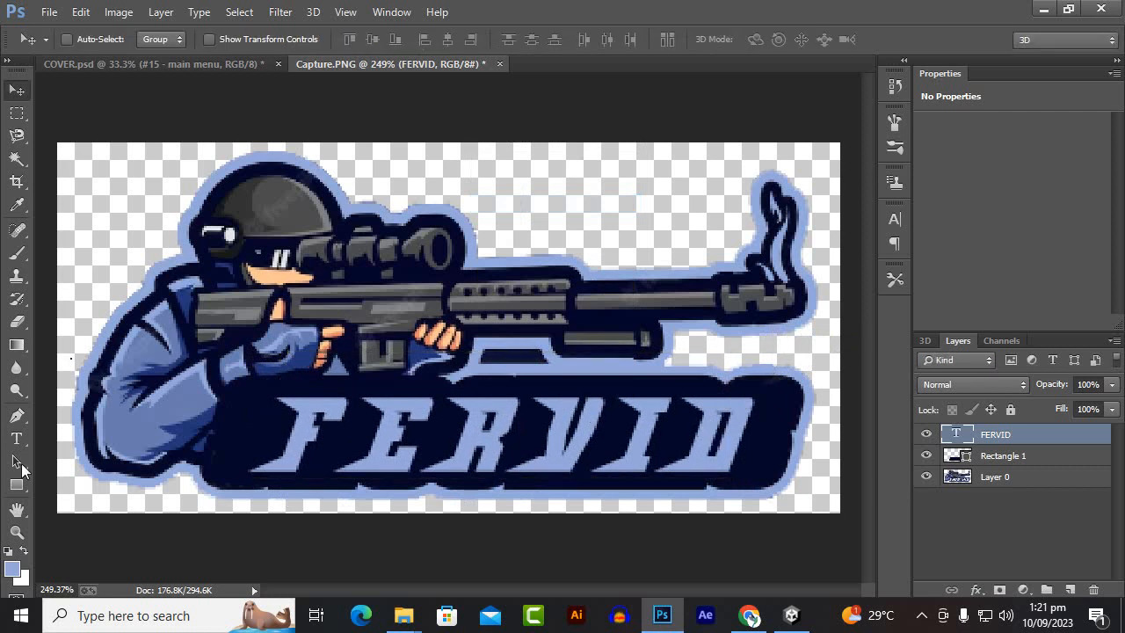
Step: Open the FERVID layer's blending options and enable Gradient Overlay
left_click(11, 571)
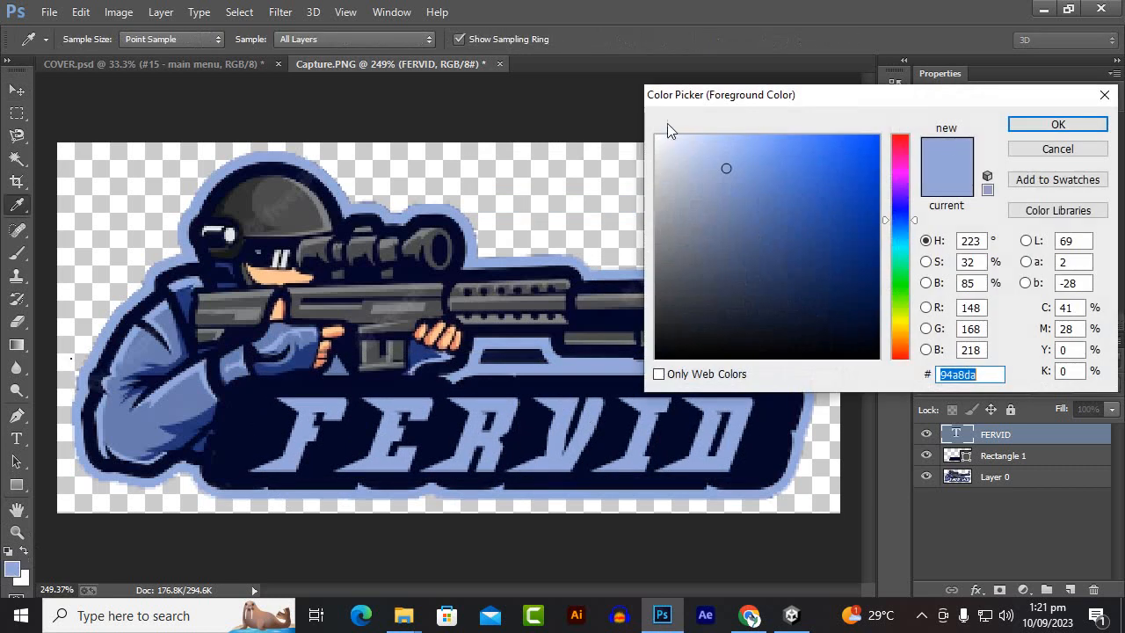
left_click(1057, 150)
right_click(995, 426)
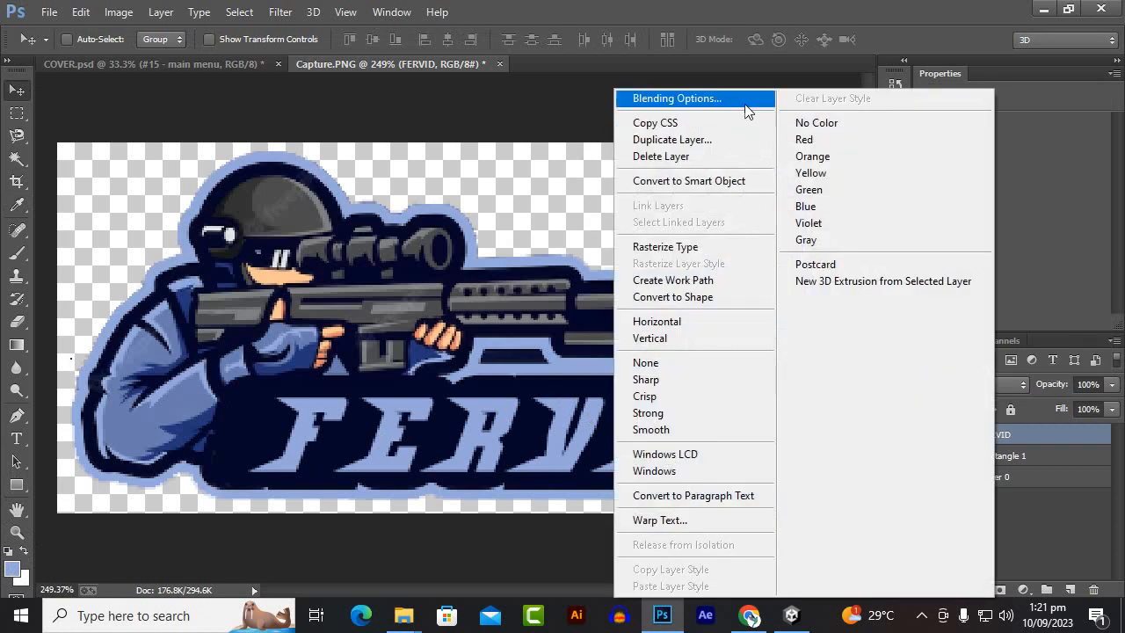
left_click(743, 102)
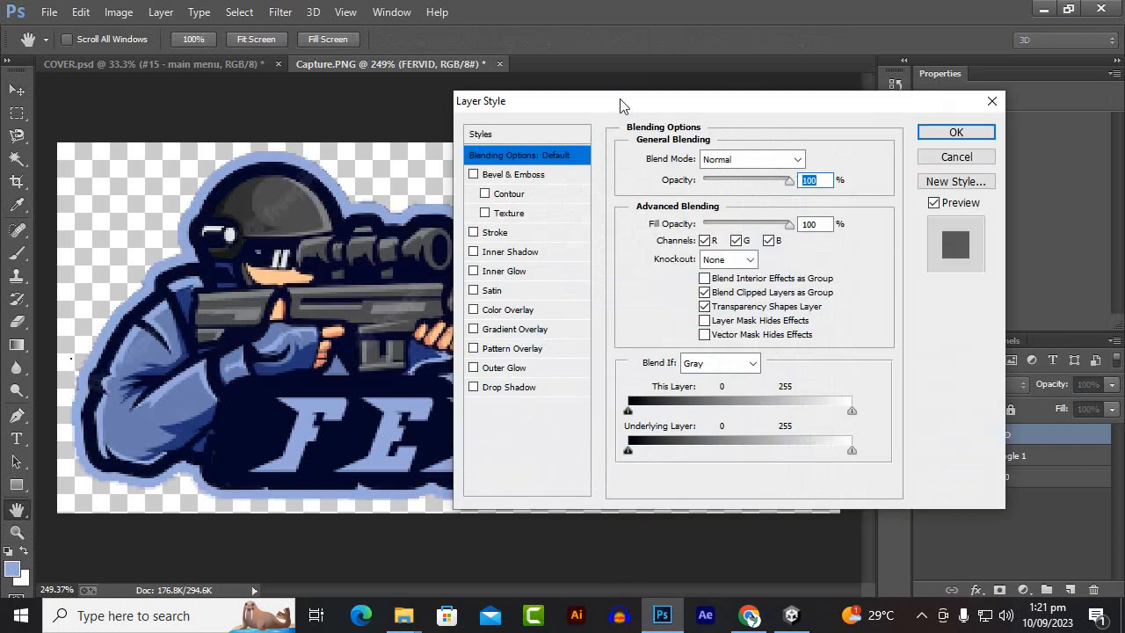
left_click_drag(621, 105, 757, 108)
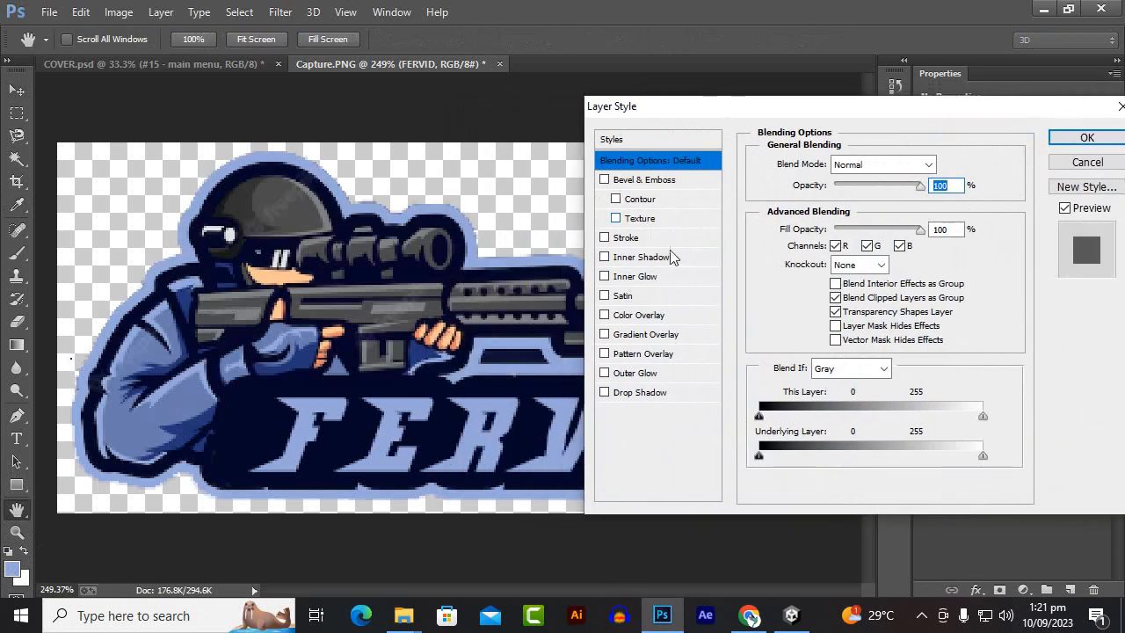
left_click(664, 334)
left_click(916, 206)
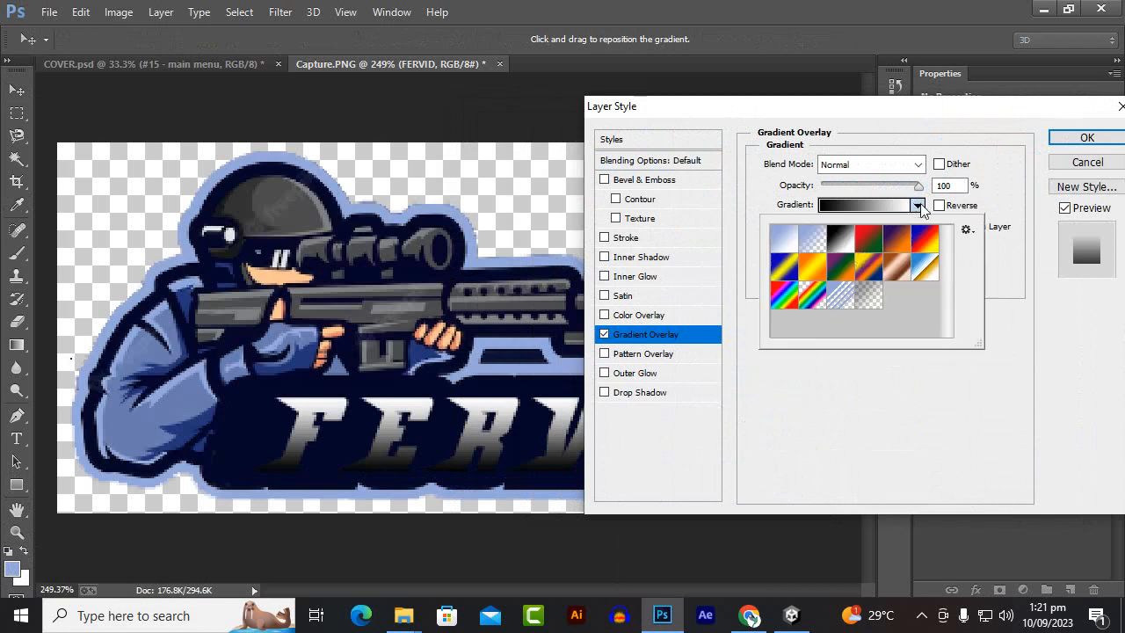
Step: Set the overlay gradient's starting colour stop to the outline's light blue, 94a8da
left_click(855, 208)
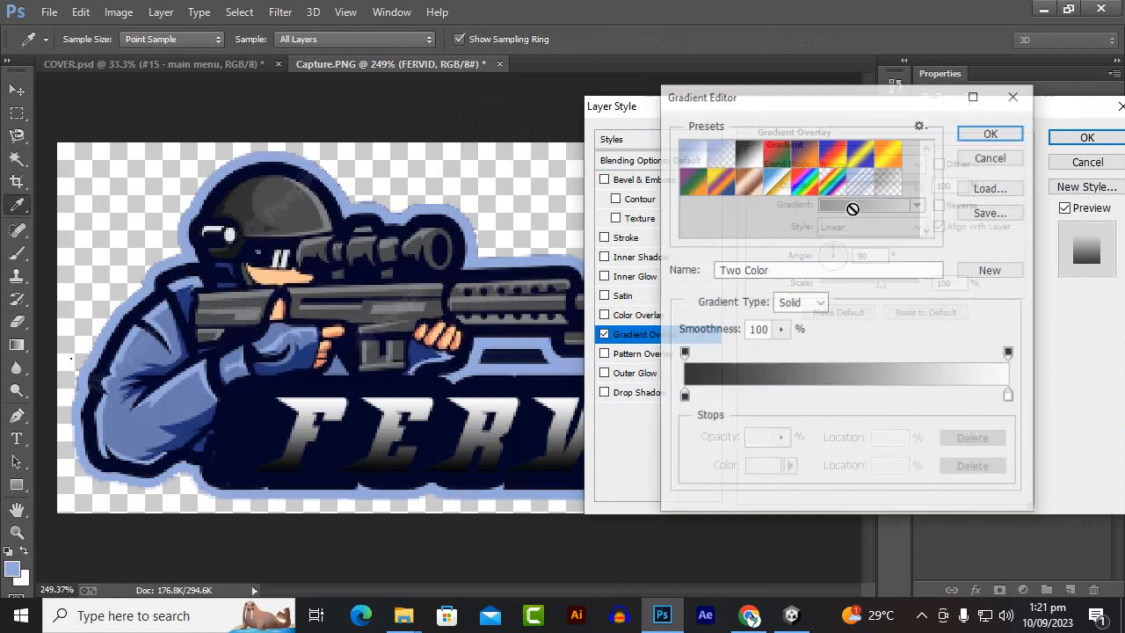
double_click(683, 397)
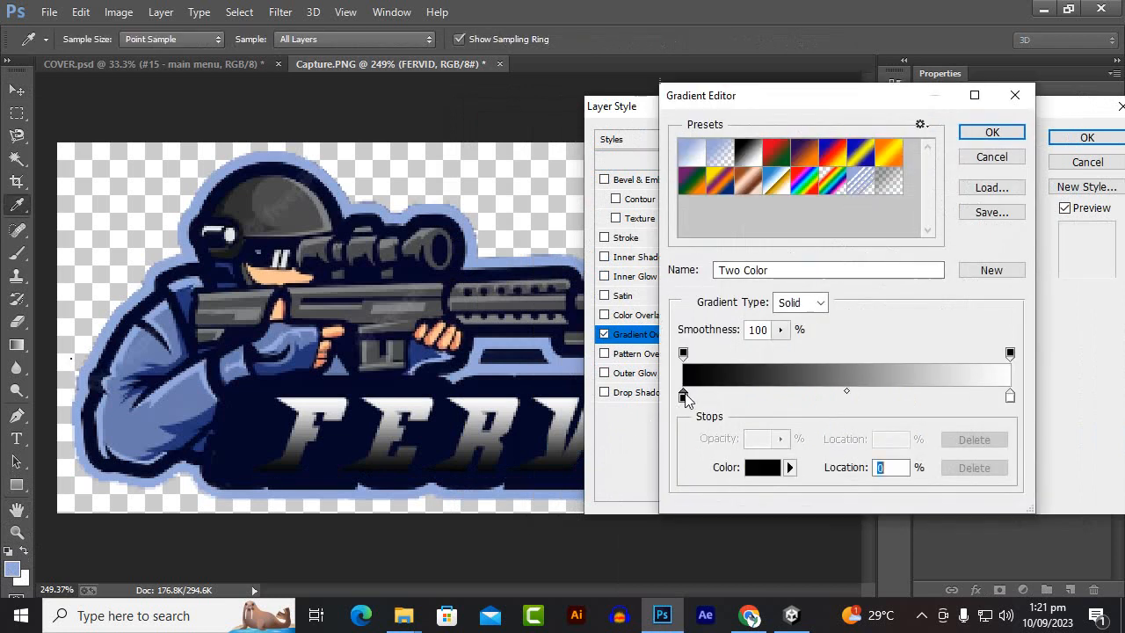
left_click(522, 360)
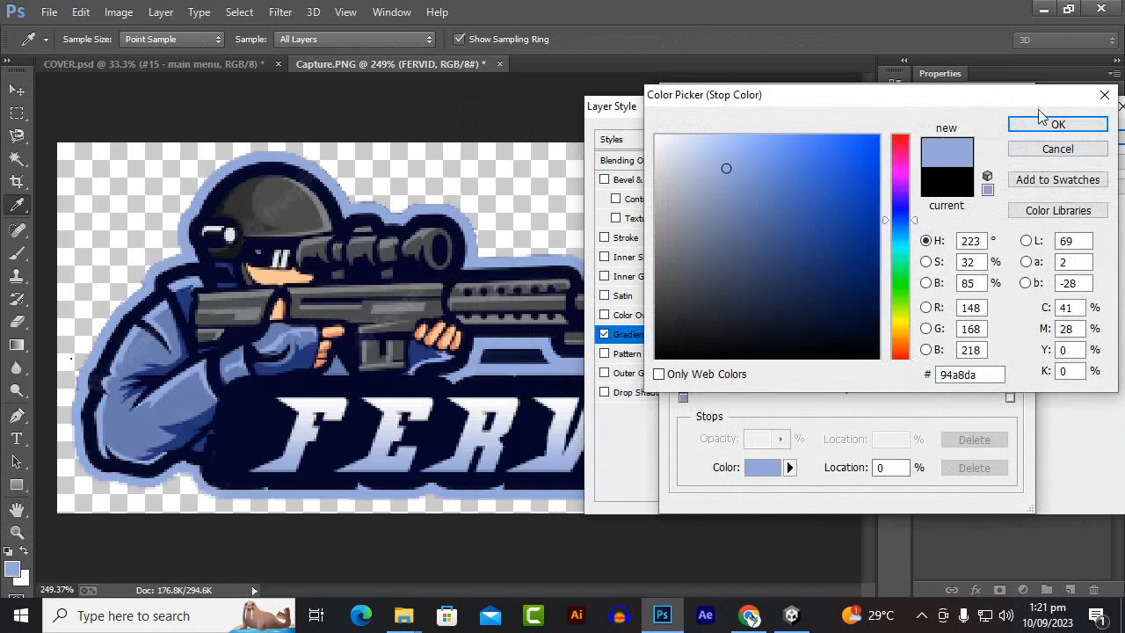
left_click(1016, 129)
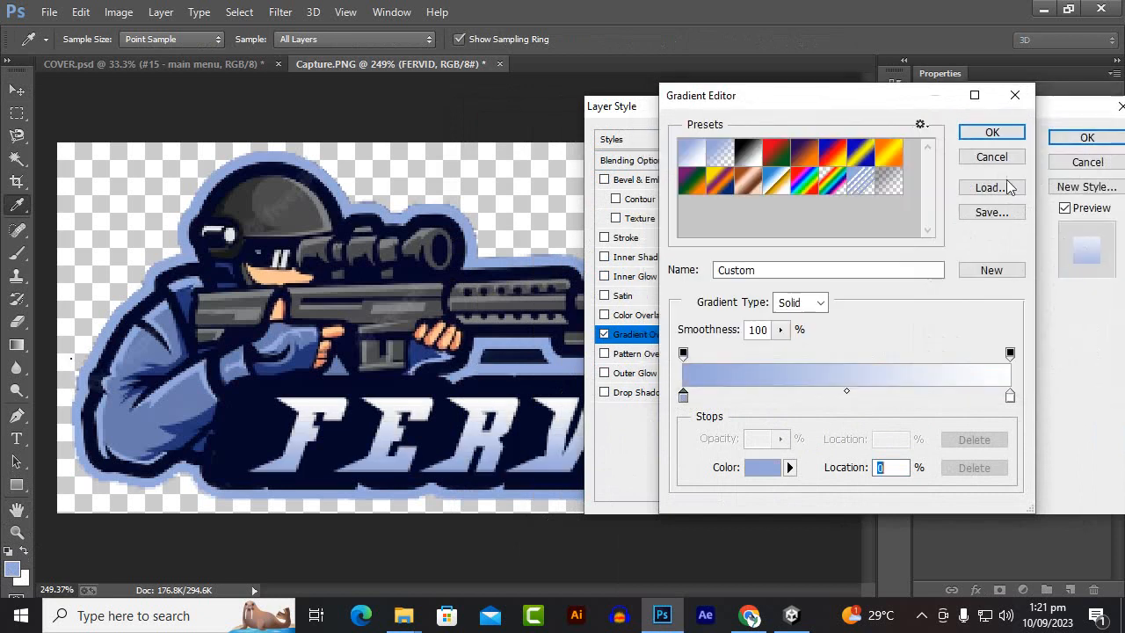
Step: Set the overlay gradient's end colour stop to the pale blue bec9e5
double_click(1009, 397)
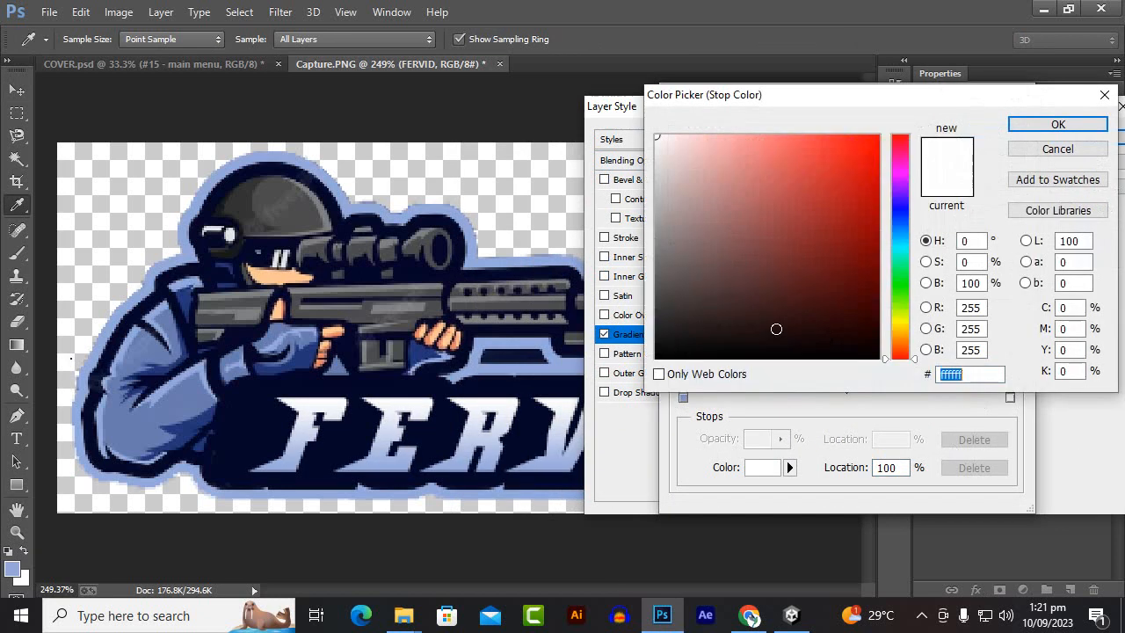
left_click(563, 376)
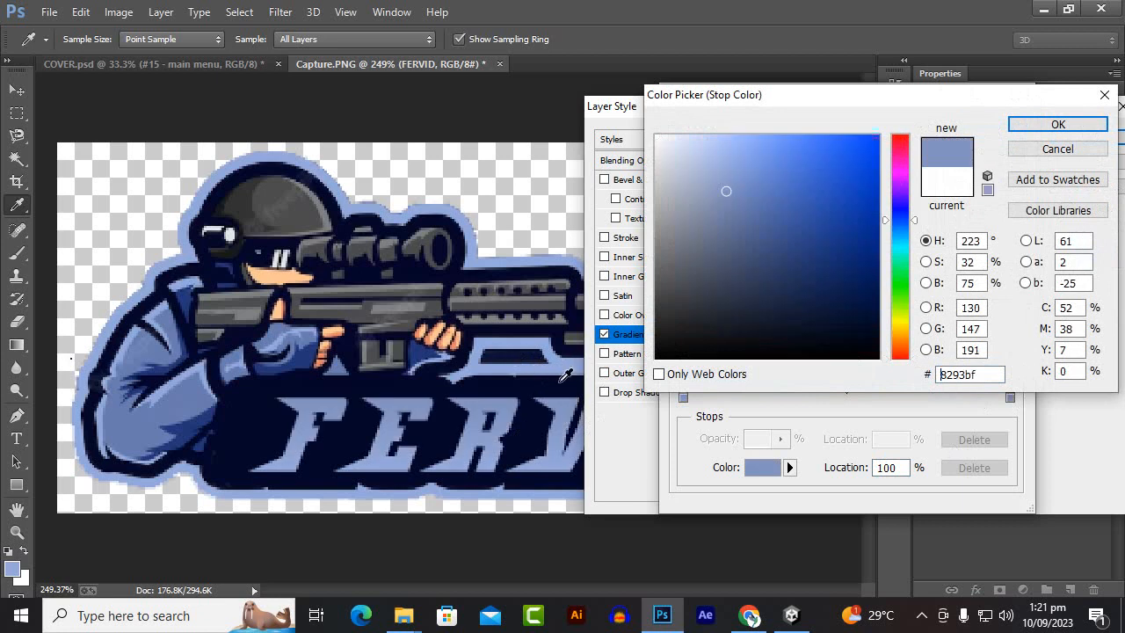
left_click_drag(732, 191, 692, 157)
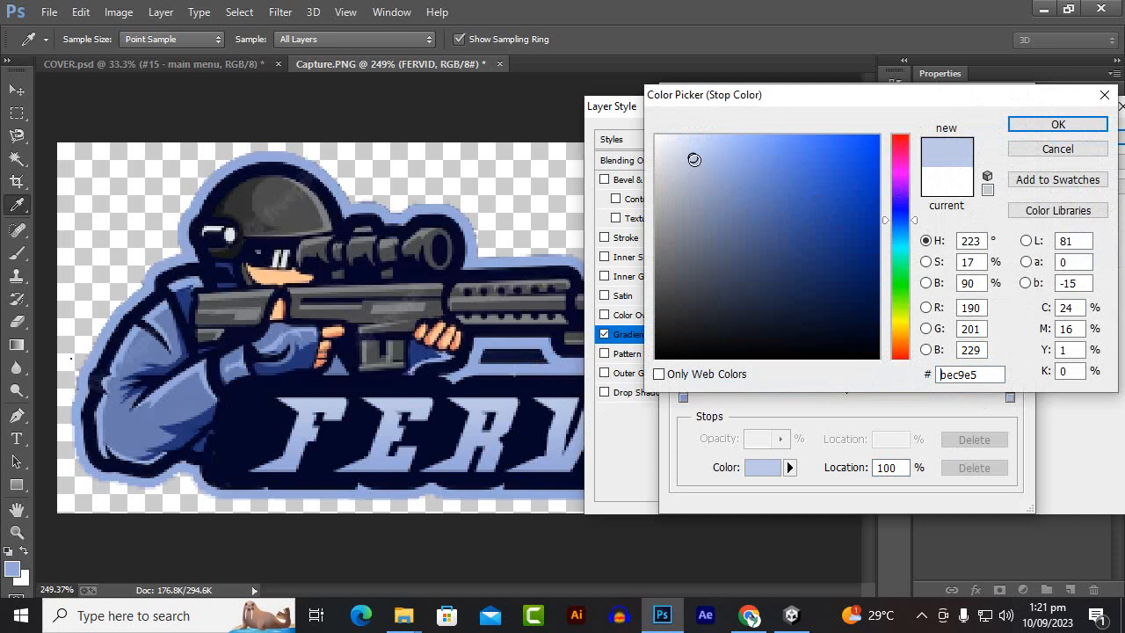
left_click(1059, 123)
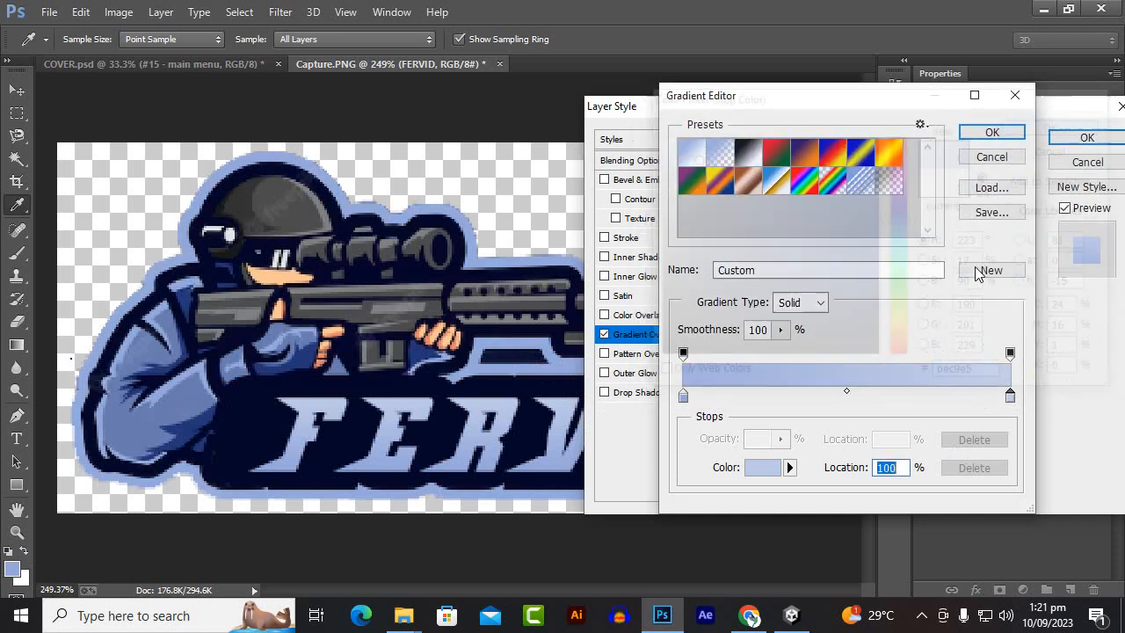
Step: Move the pale blue colour stop to 58% and add another stop of the same colour at 99%
left_click_drag(1010, 397, 871, 397)
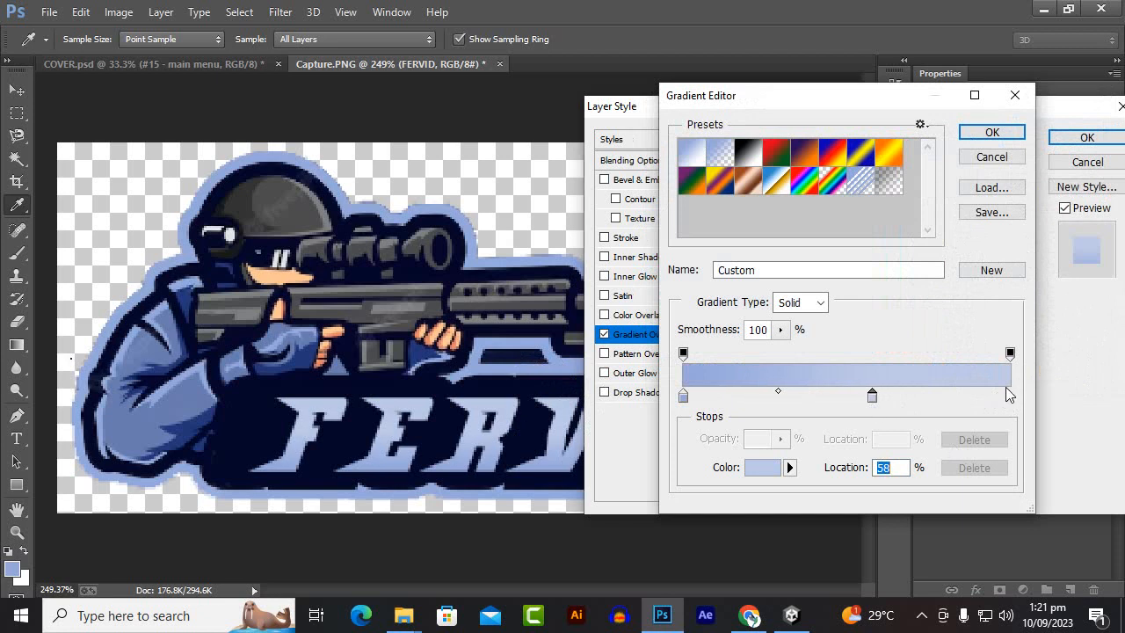
left_click(1010, 397)
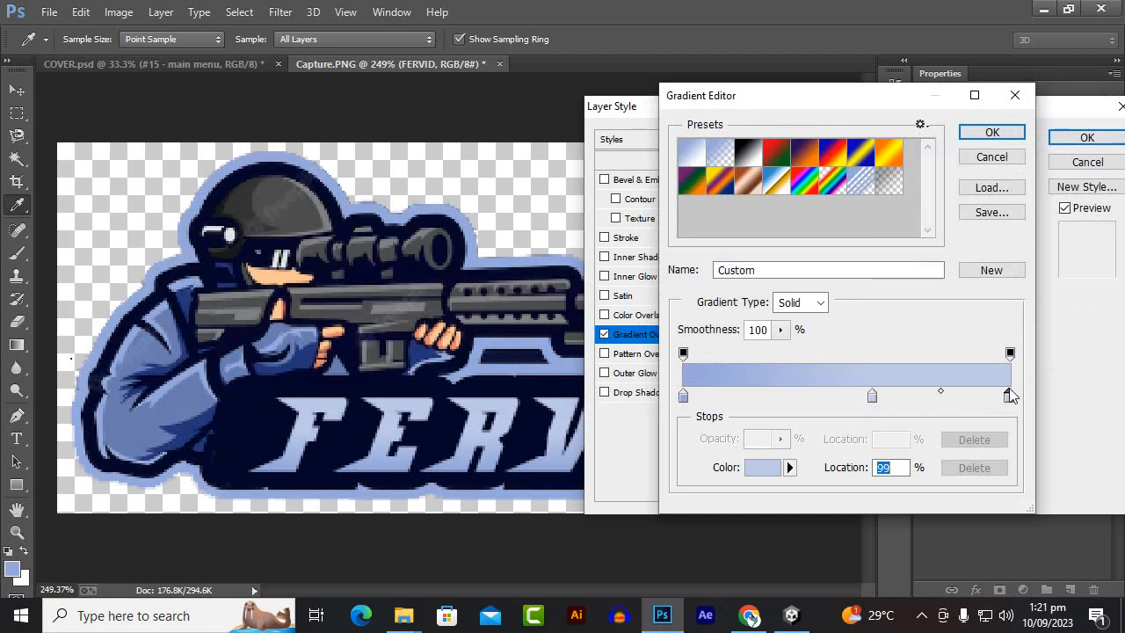
double_click(1009, 397)
left_click(1058, 124)
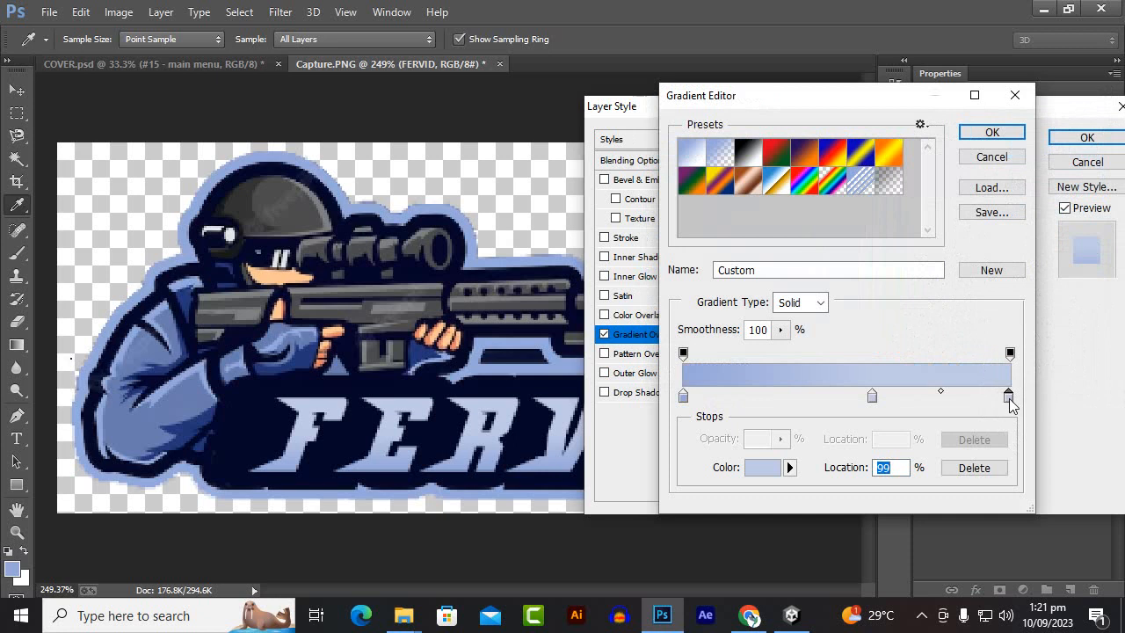
Step: Set the 99% colour stop to the medium blue 889dce and accept the three-stop gradient
double_click(1009, 397)
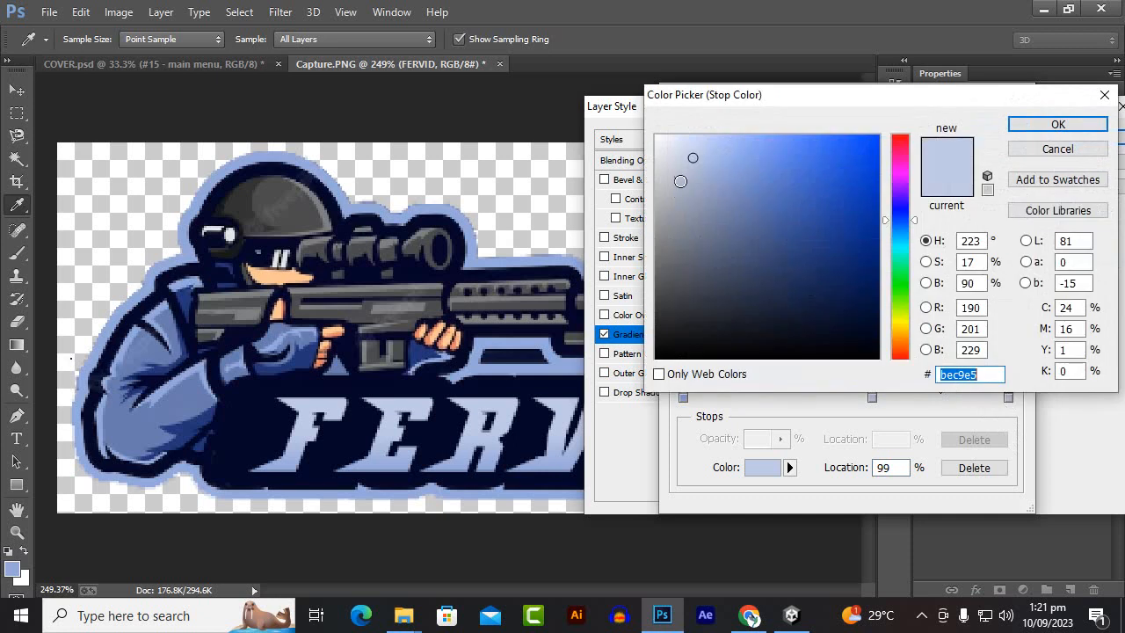
left_click_drag(693, 162, 733, 211)
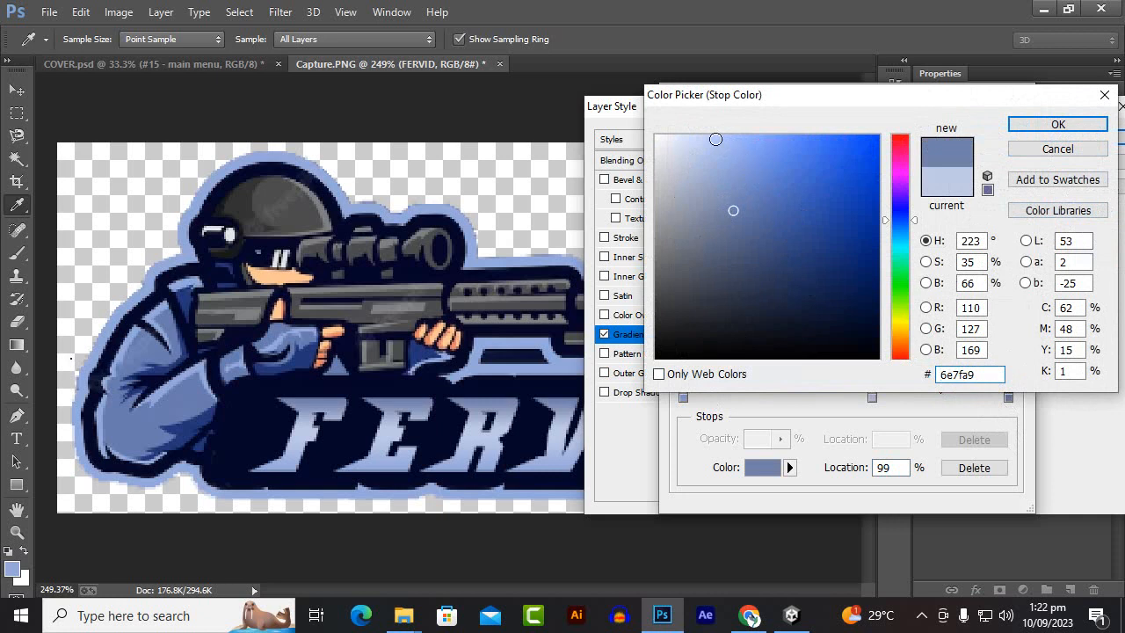
left_click(720, 200)
left_click(475, 362)
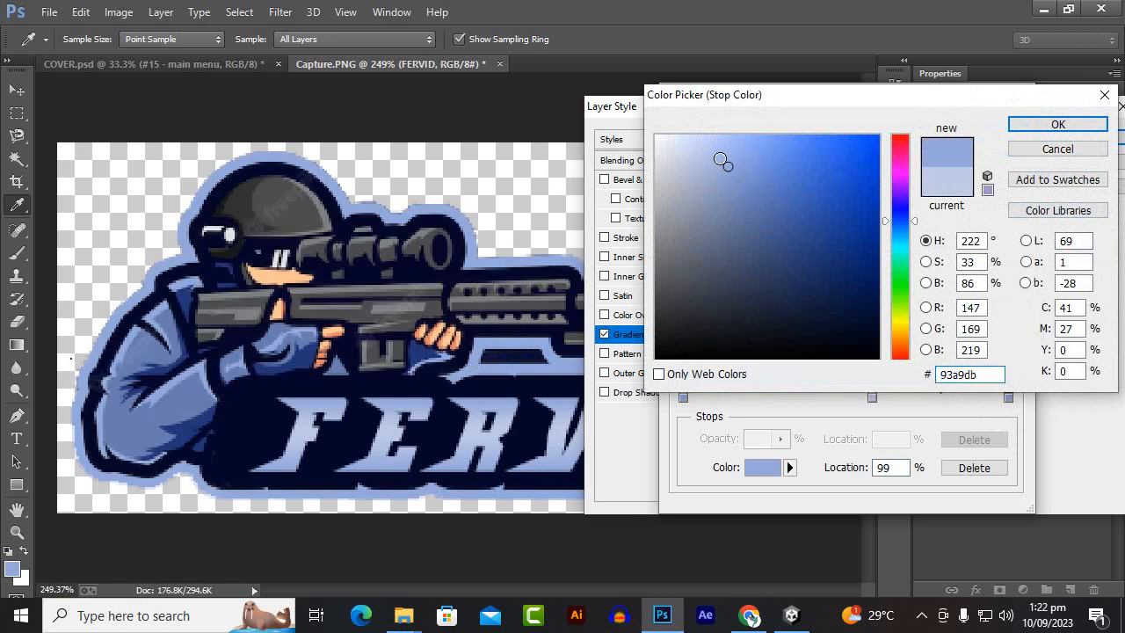
left_click_drag(734, 169, 731, 178)
left_click(1058, 125)
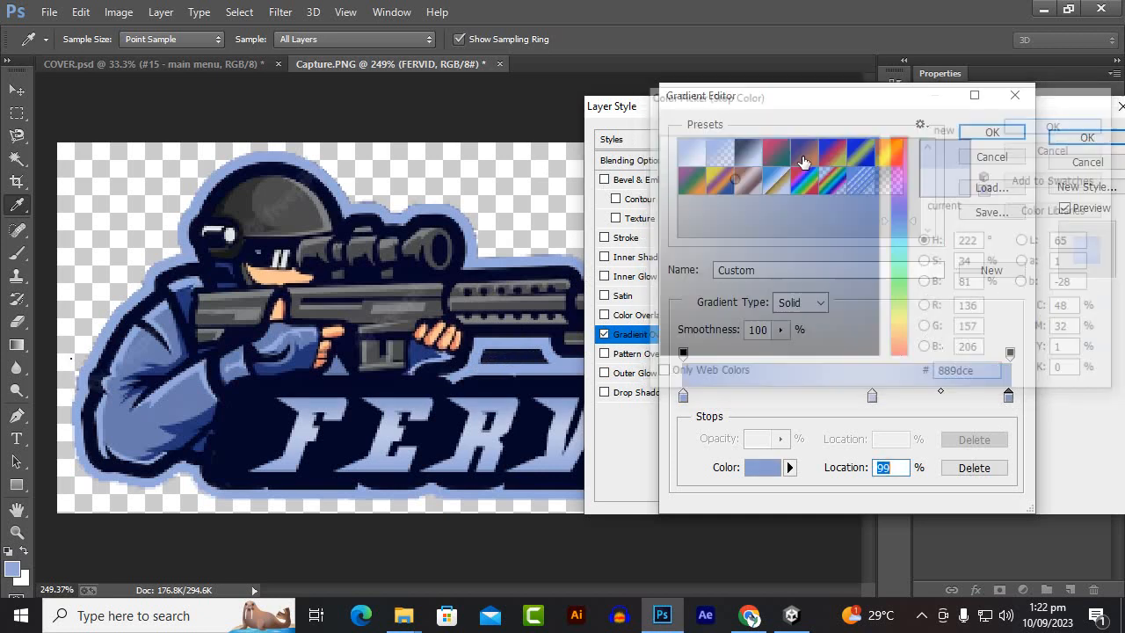
left_click(974, 136)
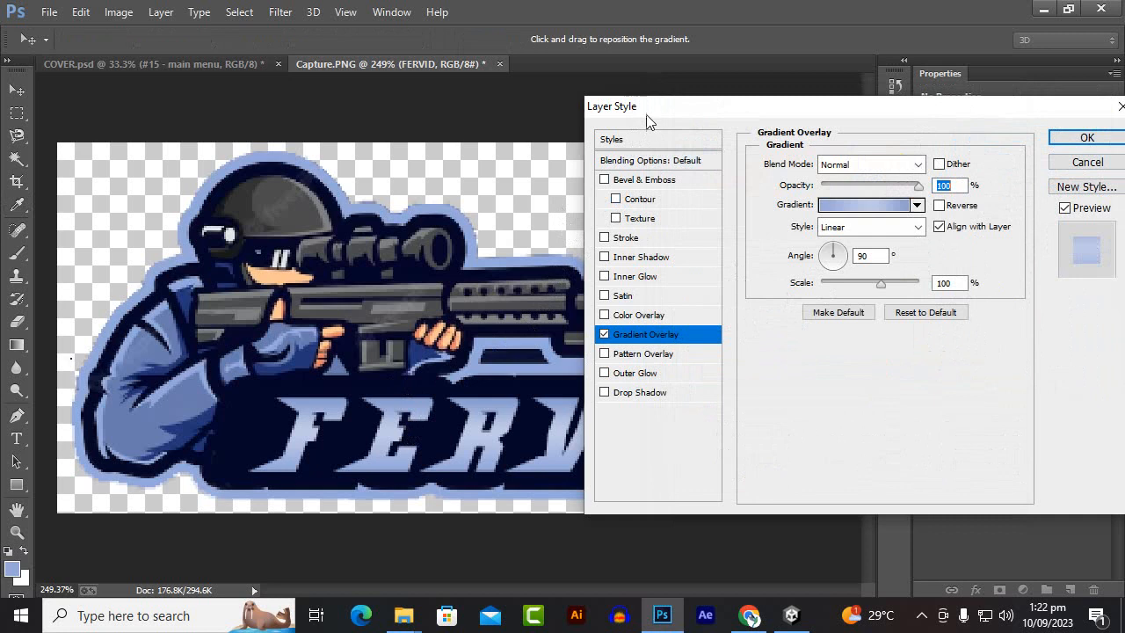
Step: Try the Bevel & Emboss effect with Texture on the FERVID lettering
left_click_drag(646, 114, 704, 231)
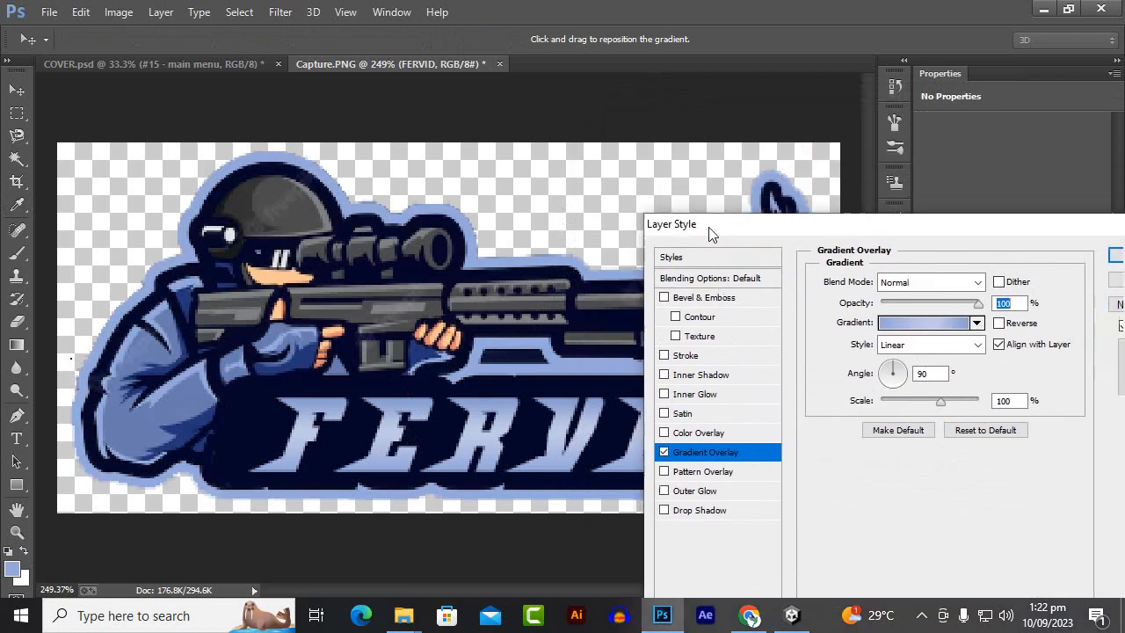
left_click(664, 298)
left_click(664, 298)
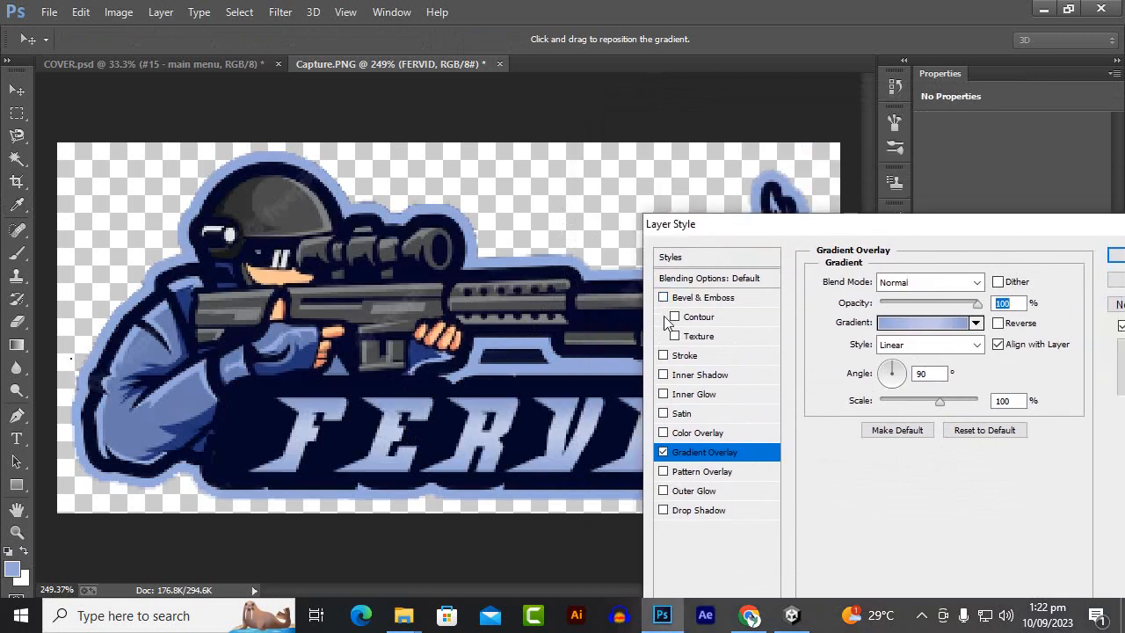
left_click(676, 337)
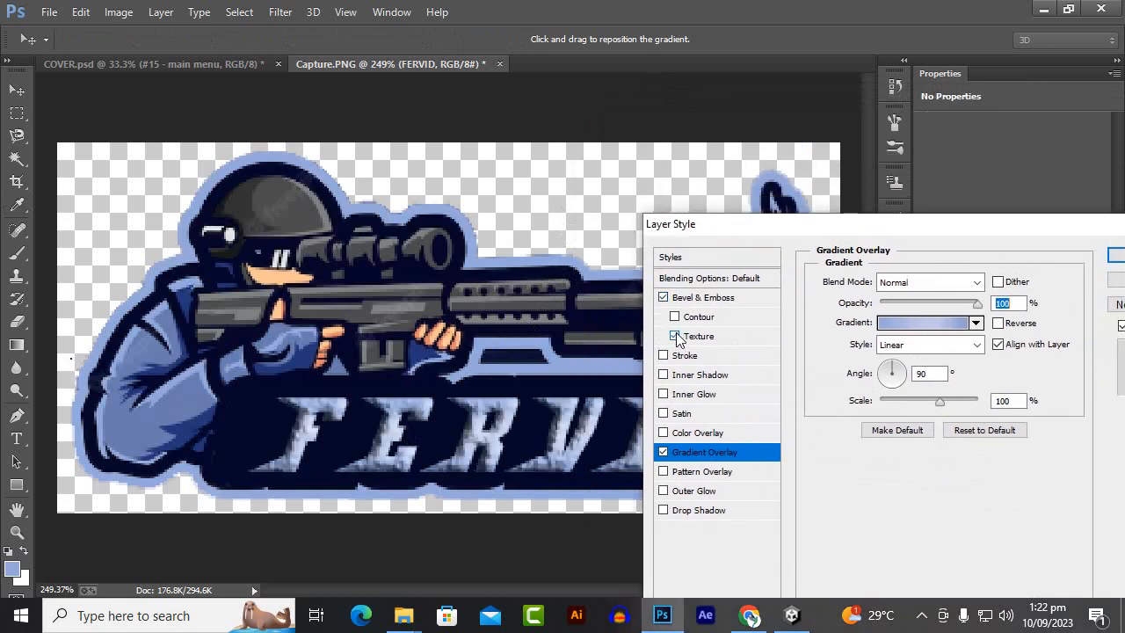
left_click(677, 337)
Step: Replace the bevel on the FERVID lettering with a stroke coloured pure white, ffffff
left_click(663, 355)
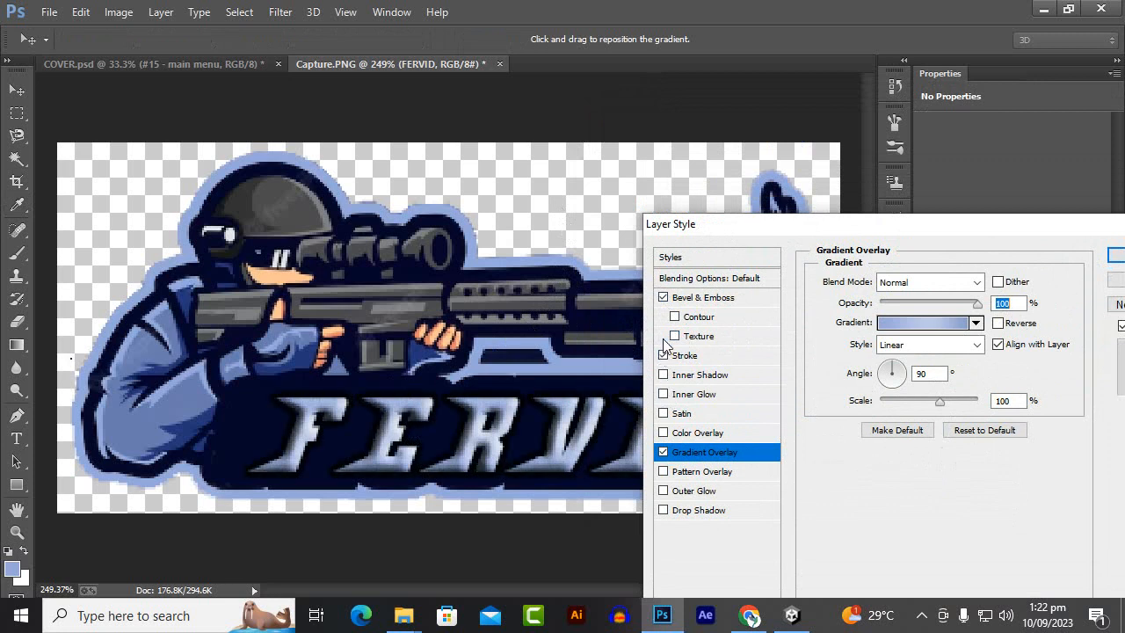
left_click(664, 298)
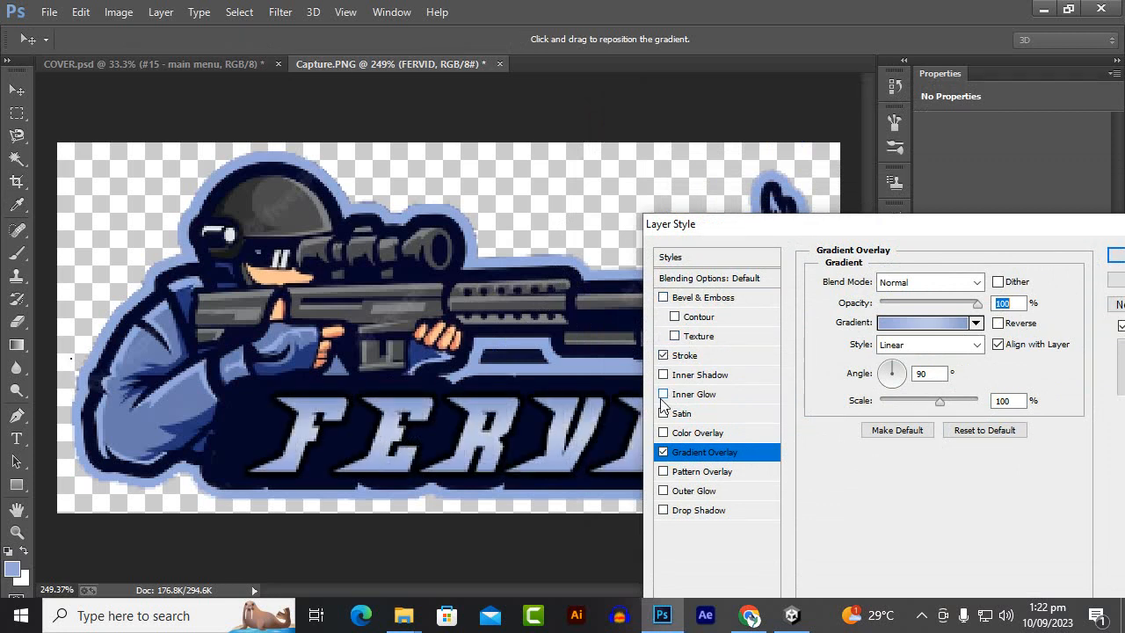
left_click(685, 360)
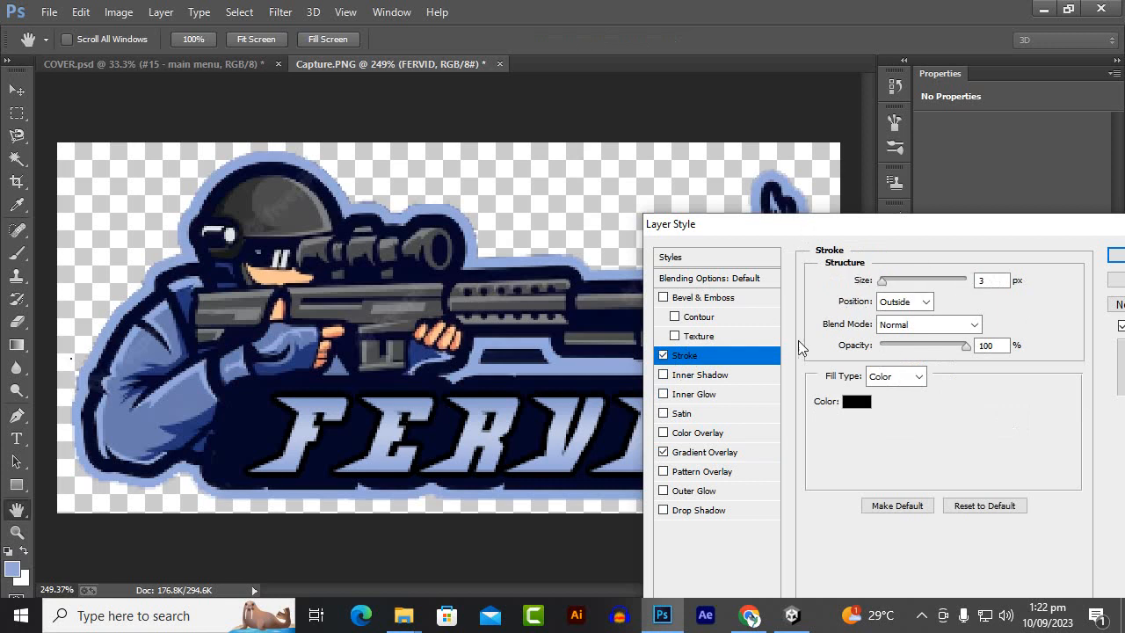
left_click(856, 401)
type("f1e2e2")
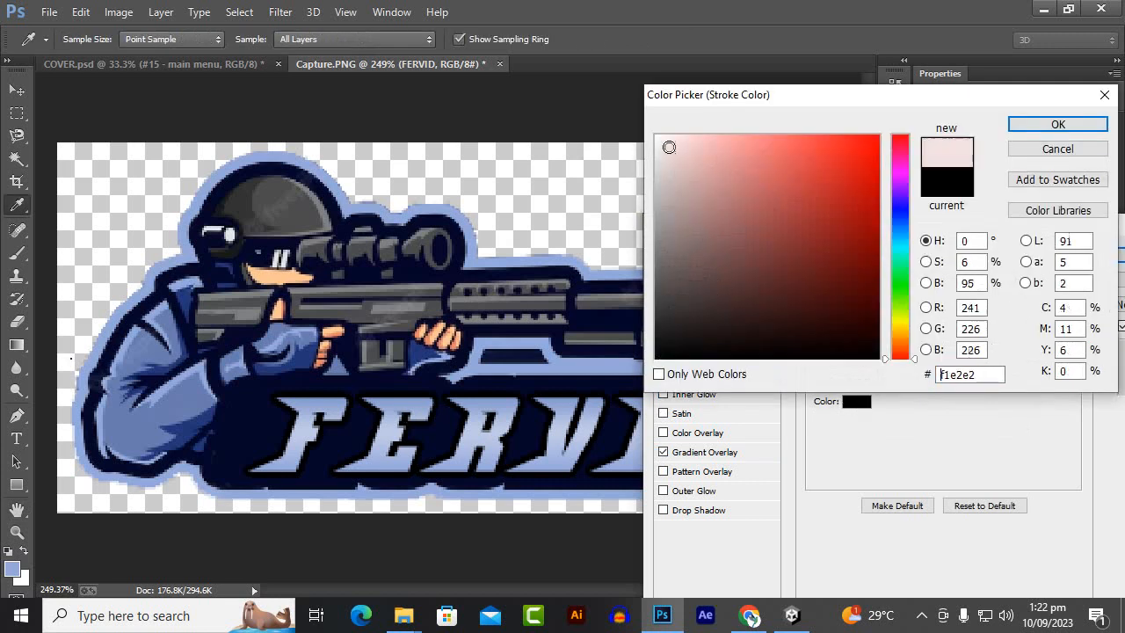
left_click(656, 136)
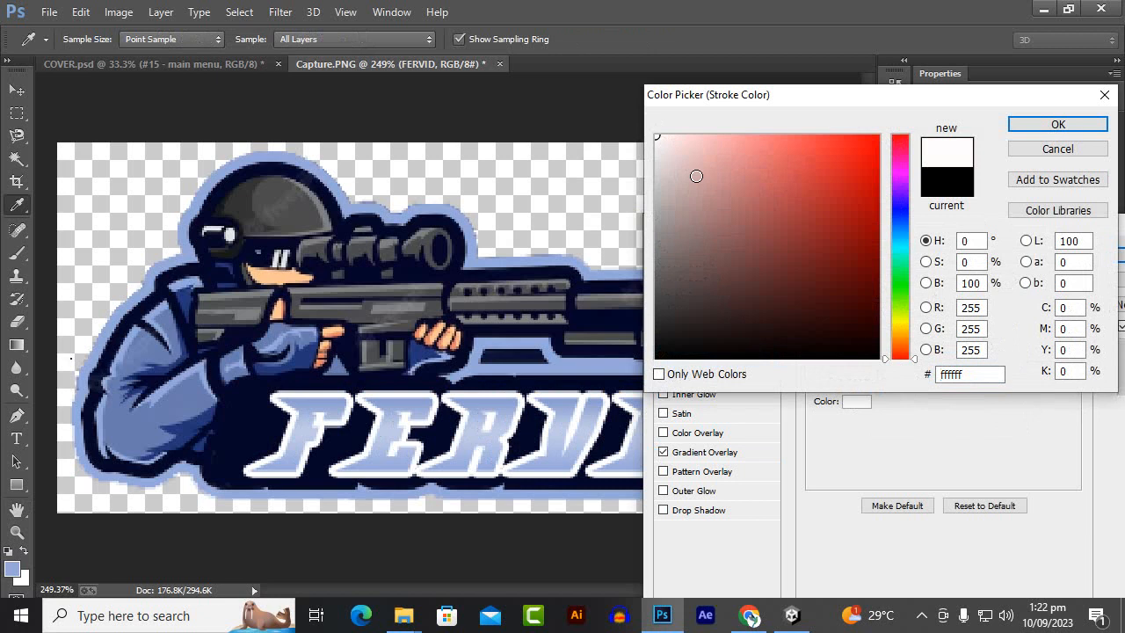
left_click(1015, 124)
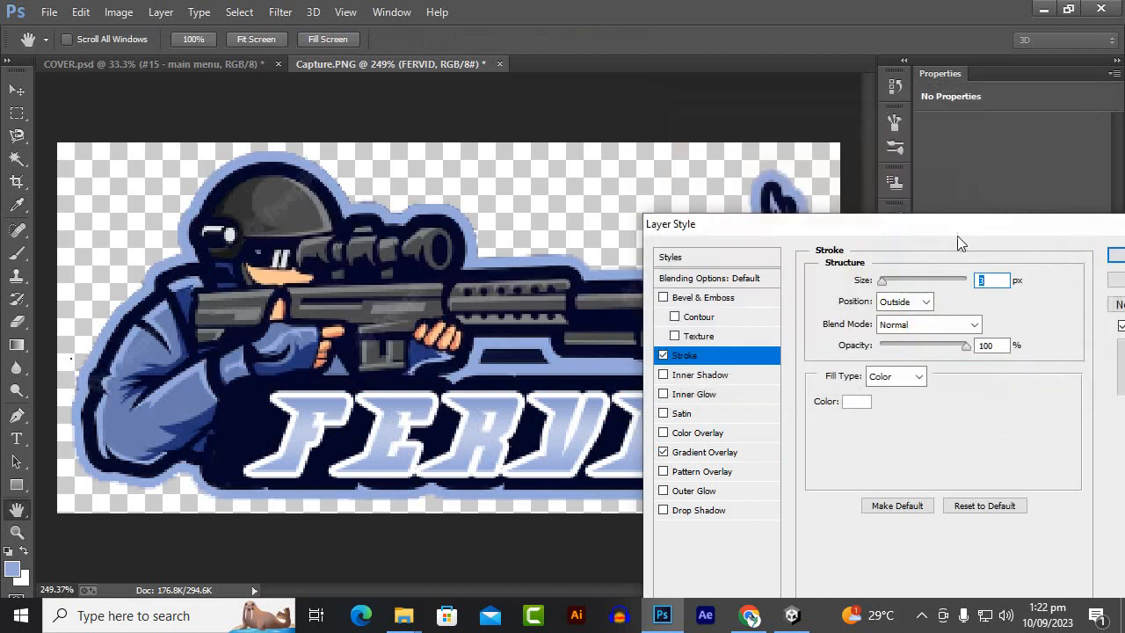
Step: Set the white stroke's size to 1 px and apply the layer style to the FERVID text
left_click_drag(956, 235, 770, 215)
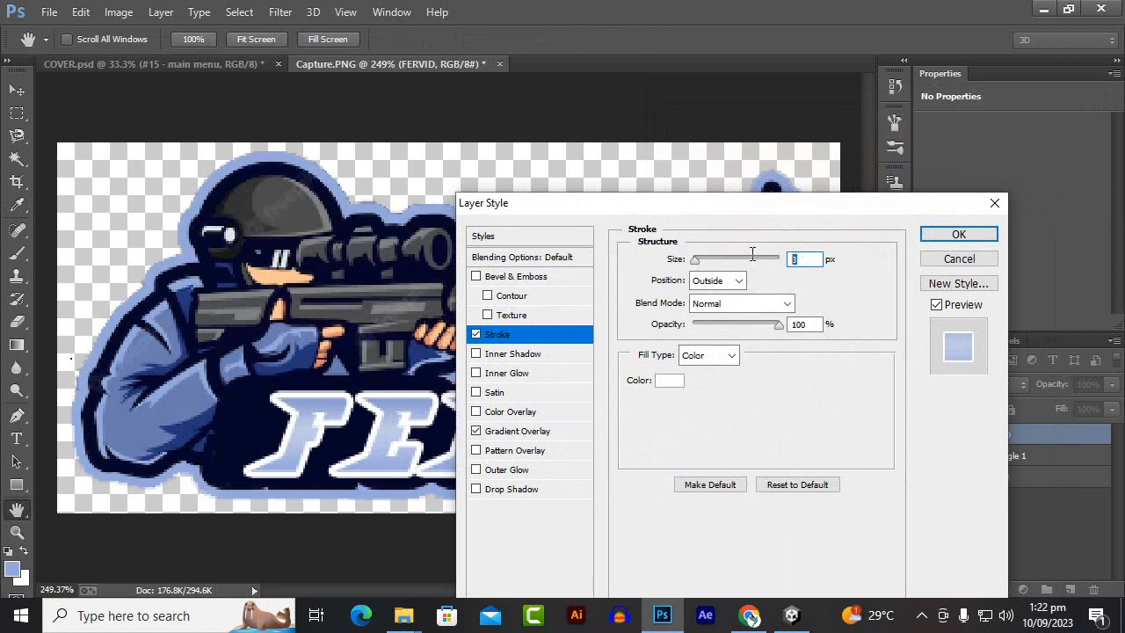
type("1")
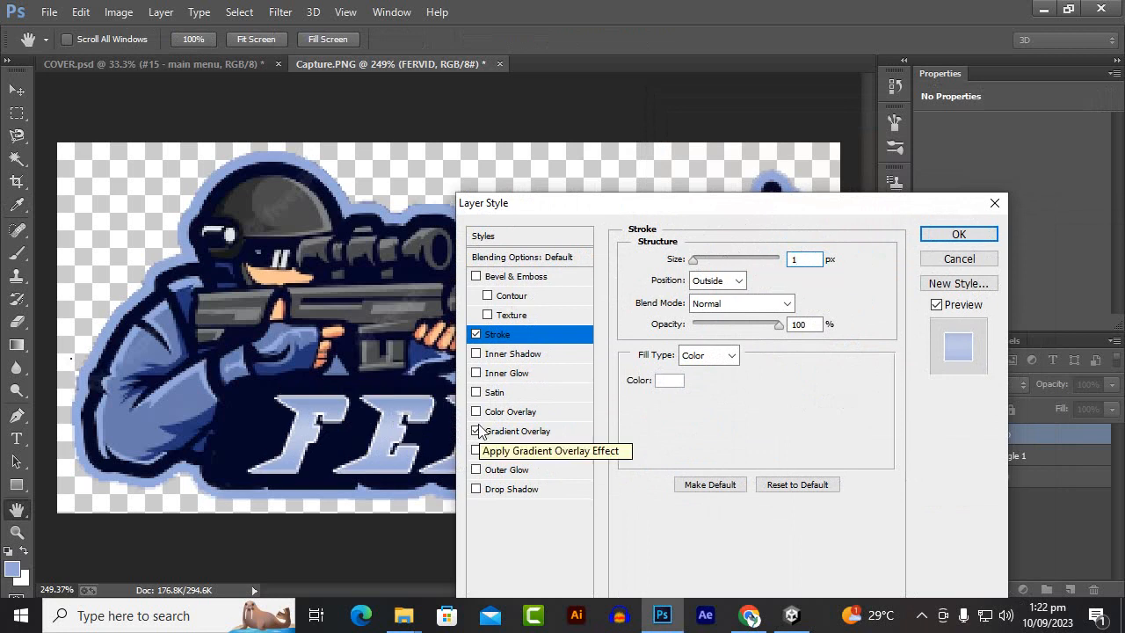
key("alt")
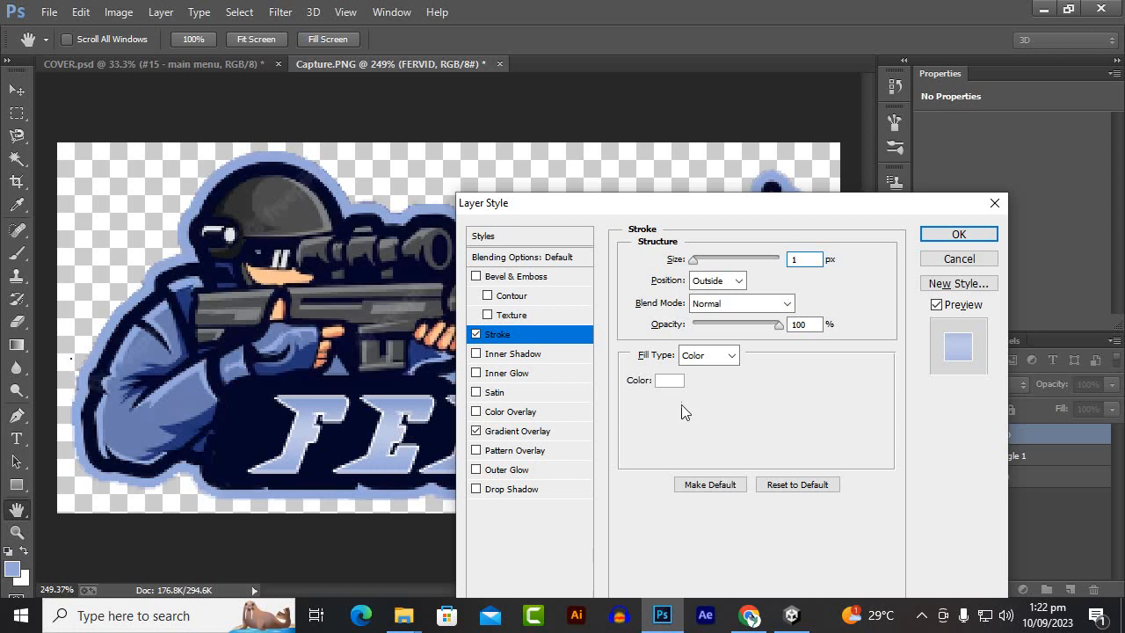
left_click(937, 238)
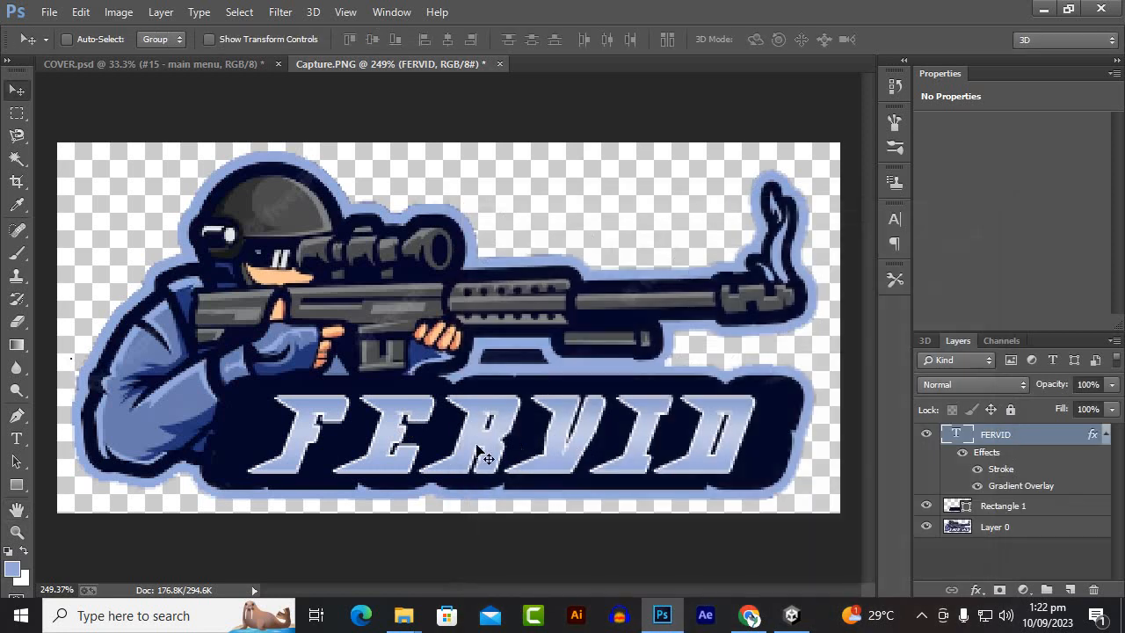
Step: Turn off the stroke effect on the FERVID text layer, keeping only the gradient overlay
scroll(481, 455, "up", 2)
scroll(479, 453, "up", 5)
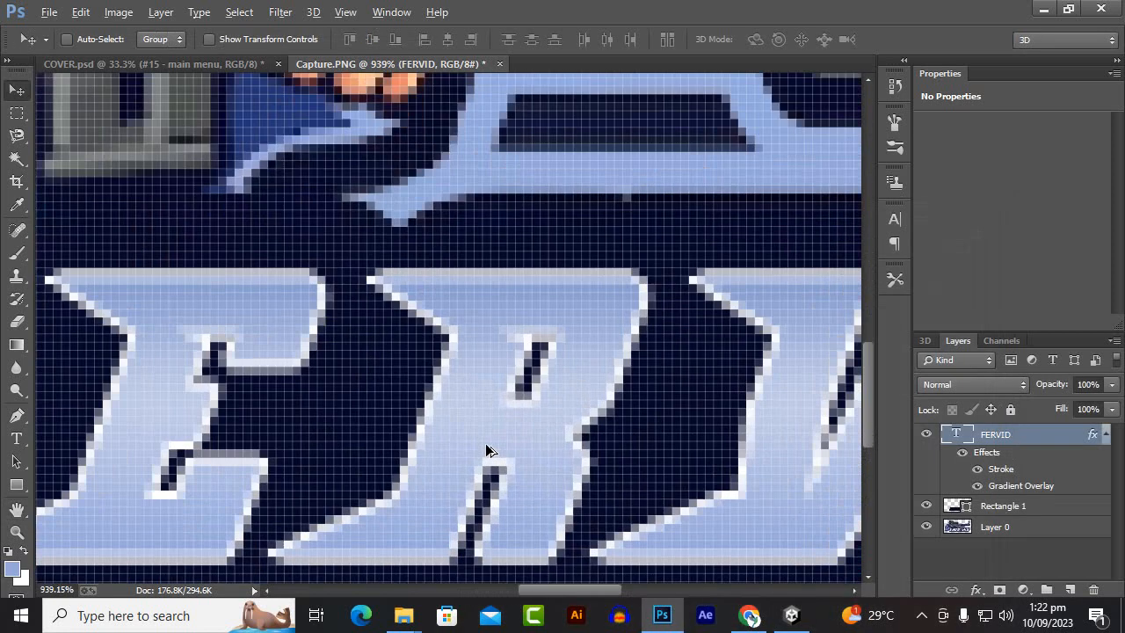
scroll(485, 409, "down", 5)
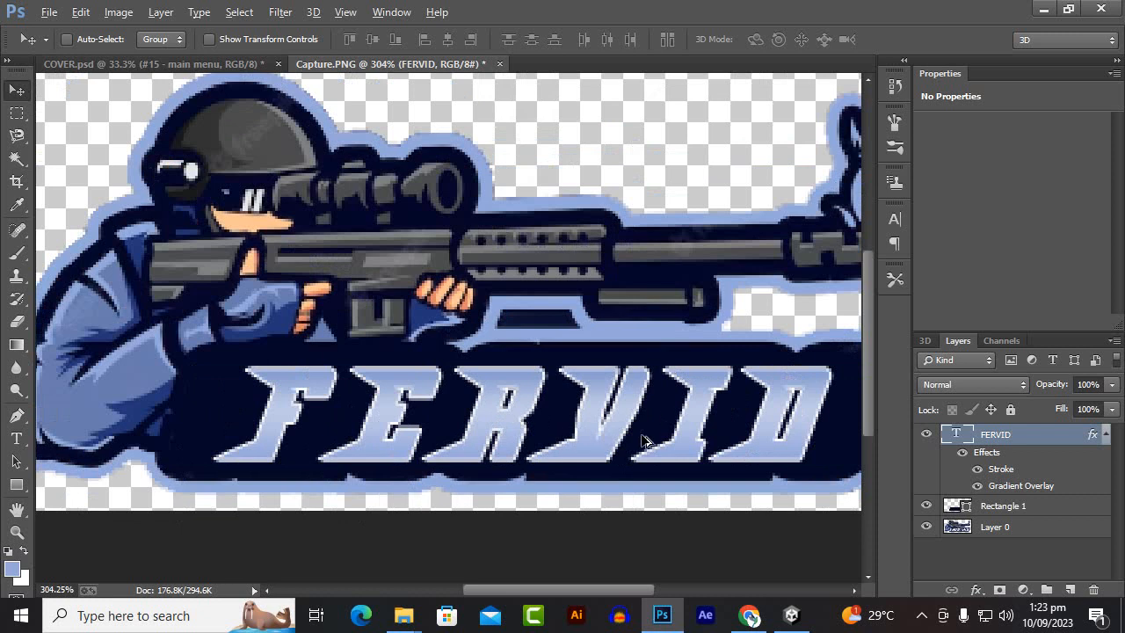
right_click(990, 433)
left_click(654, 98)
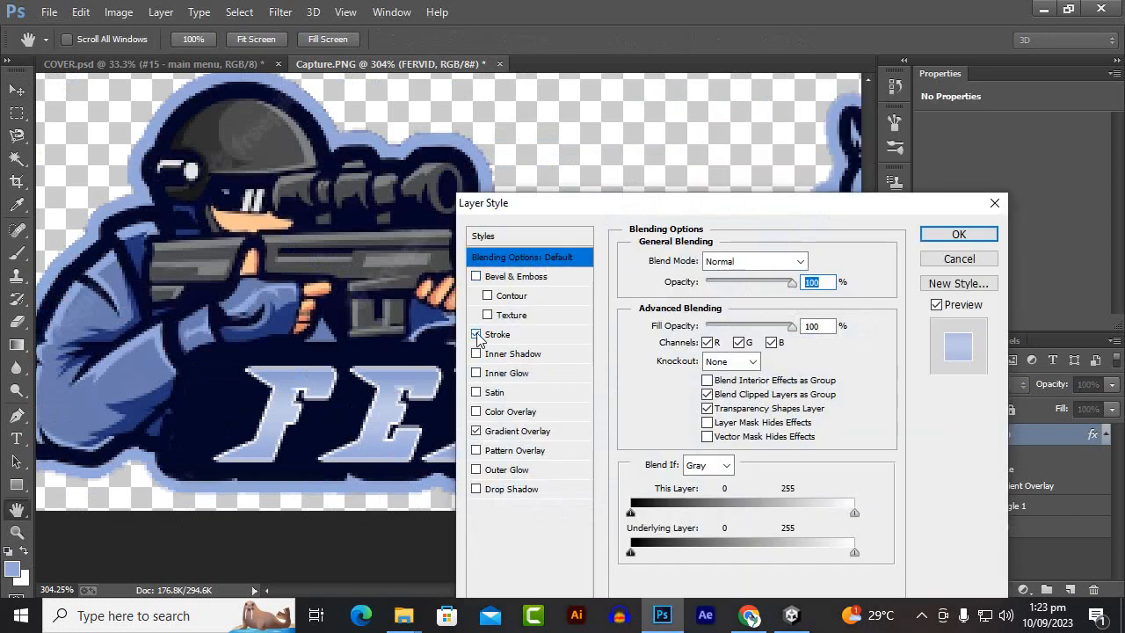
left_click(475, 334)
left_click(959, 233)
scroll(512, 264, "down", 5)
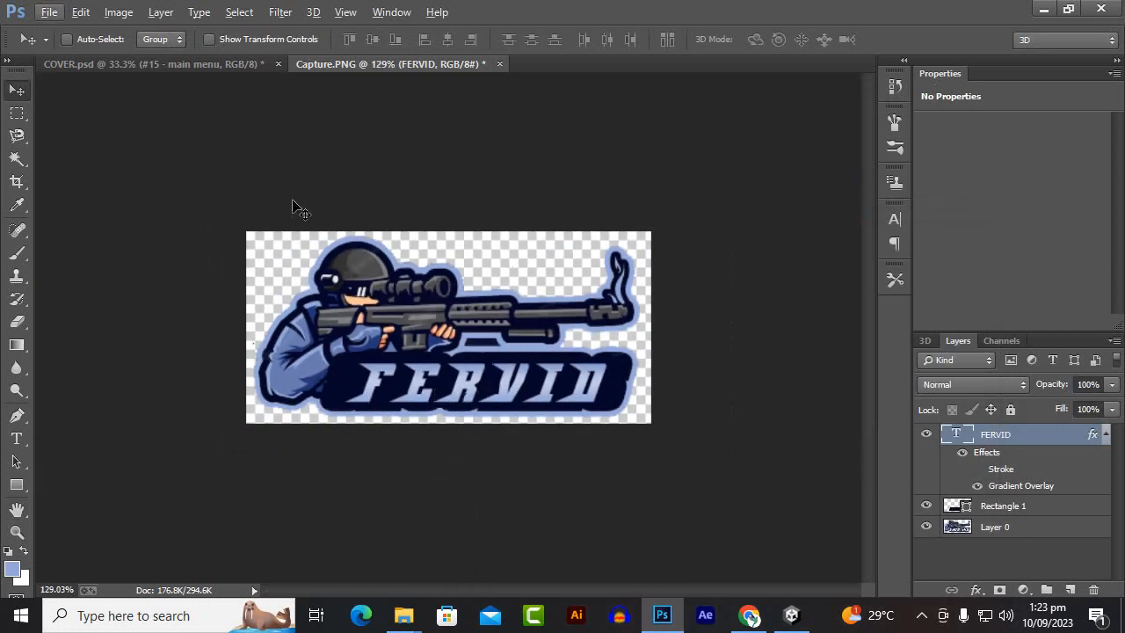
Step: Save the logo to the Desktop as a PNG file named fervid
left_click(49, 12)
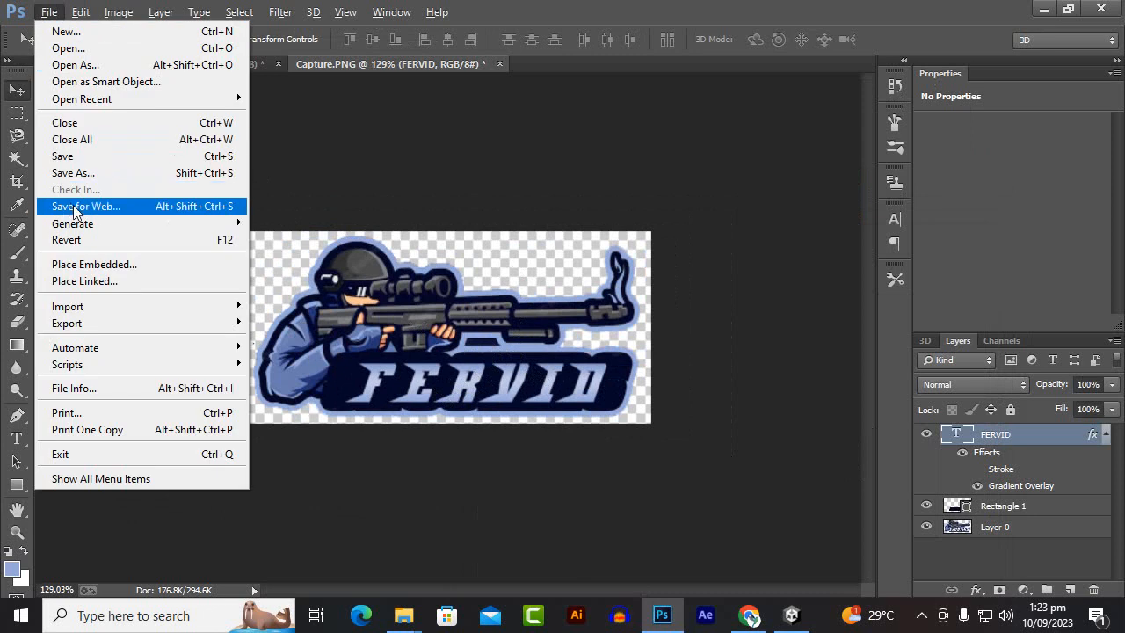
left_click(81, 174)
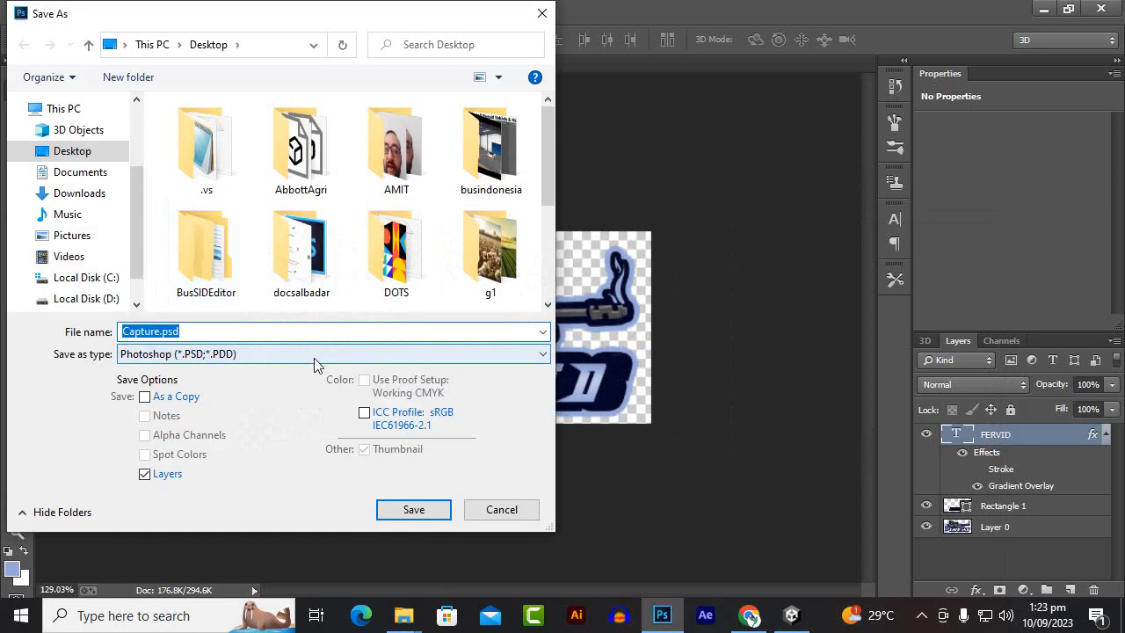
left_click(315, 356)
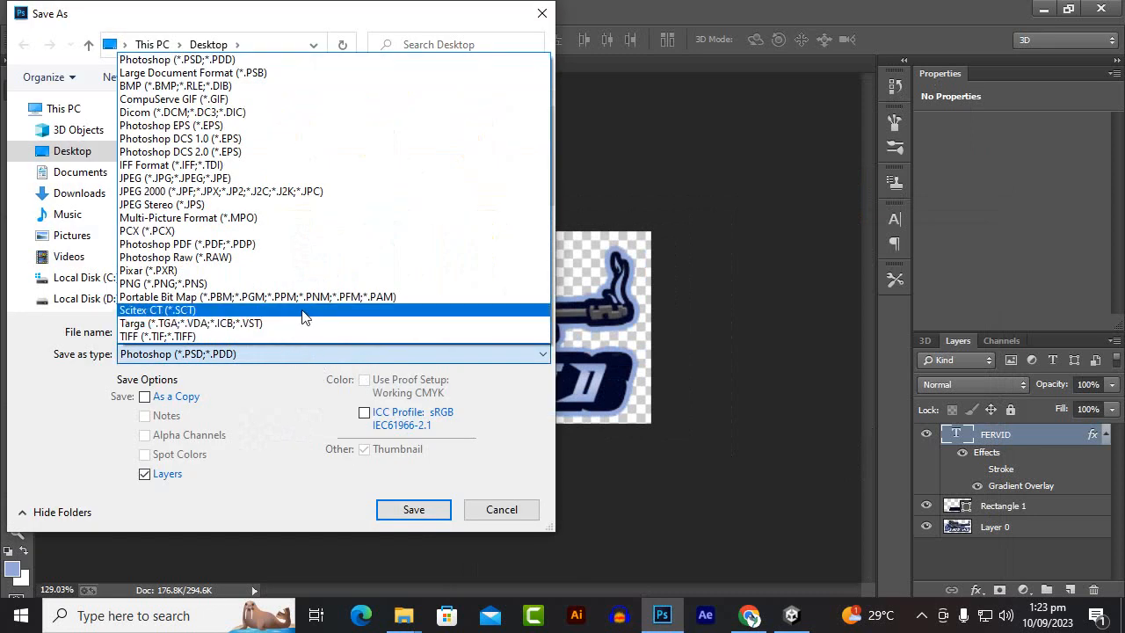
left_click(239, 283)
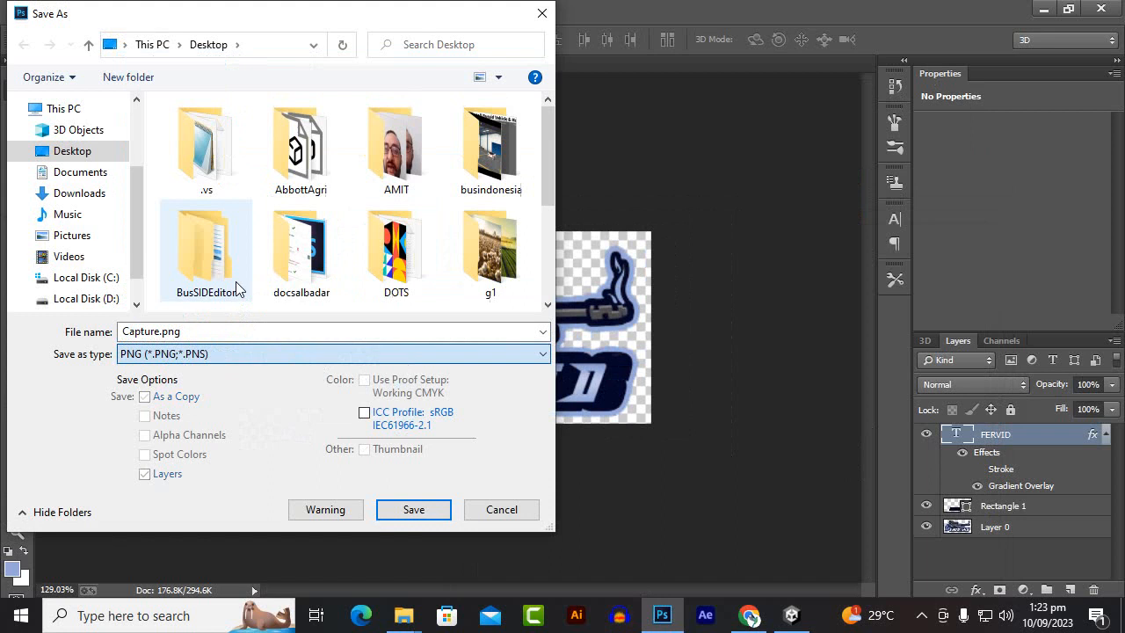
double_click(283, 330)
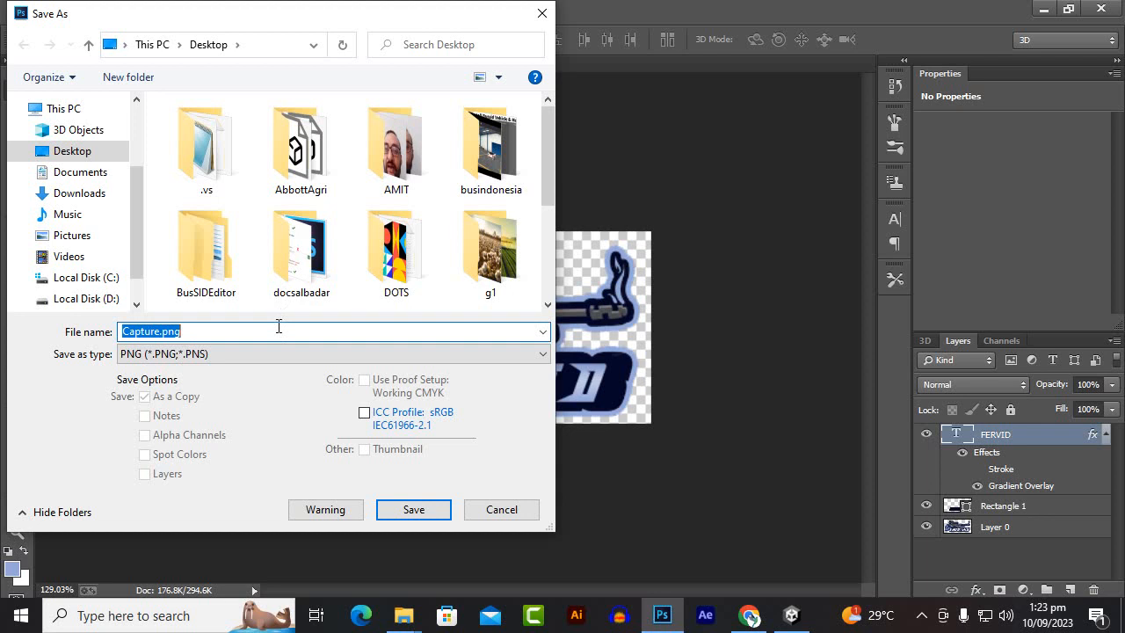
type("fervid")
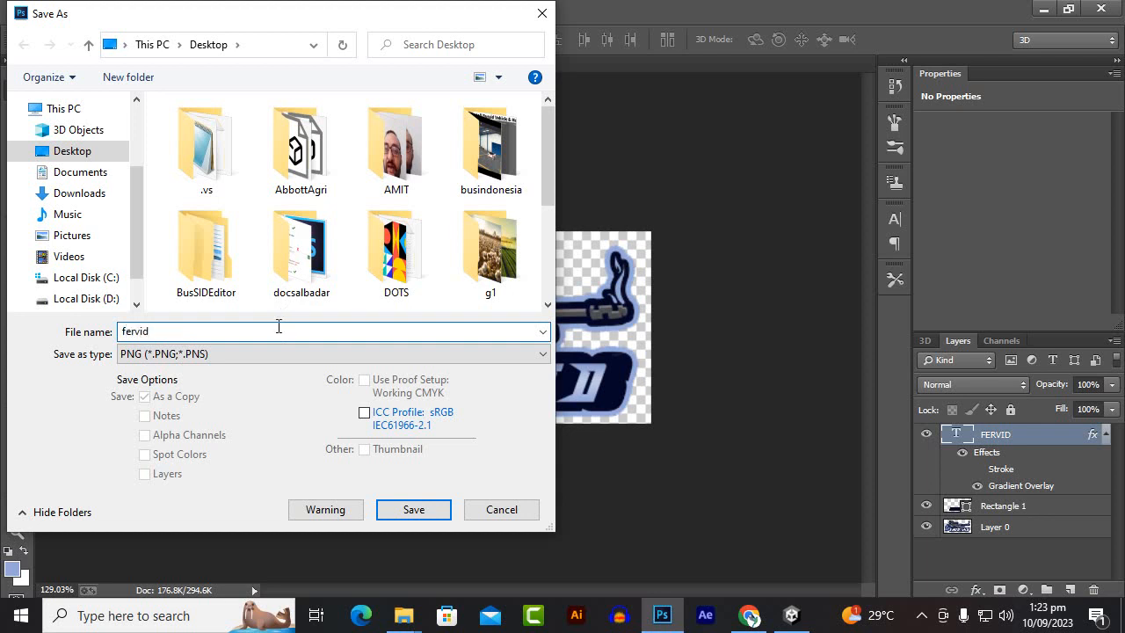
key("Return")
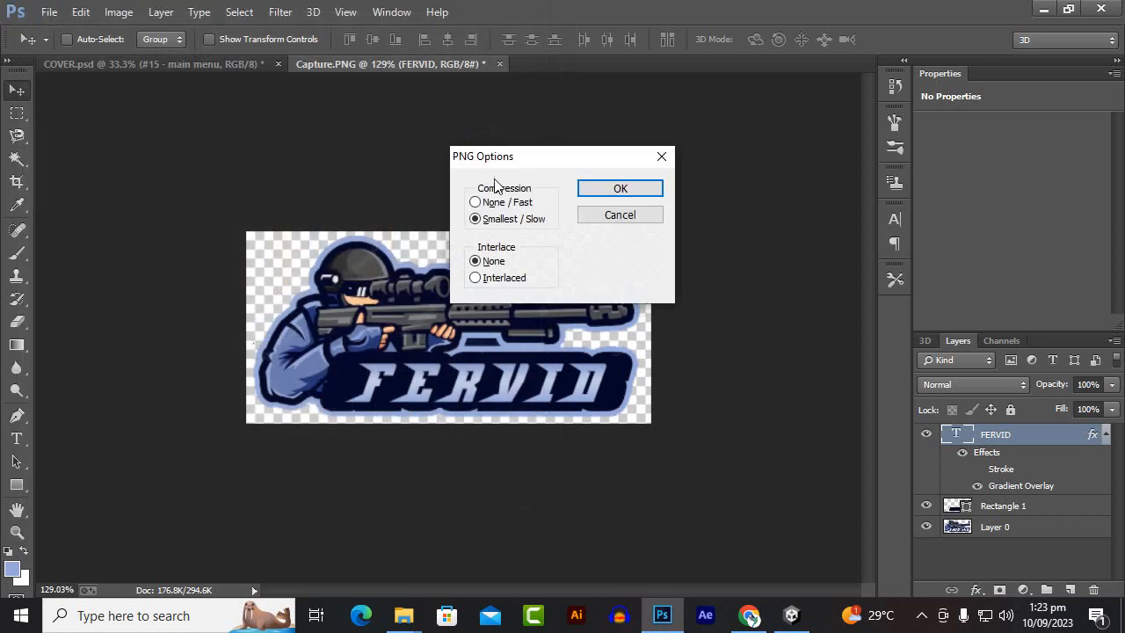